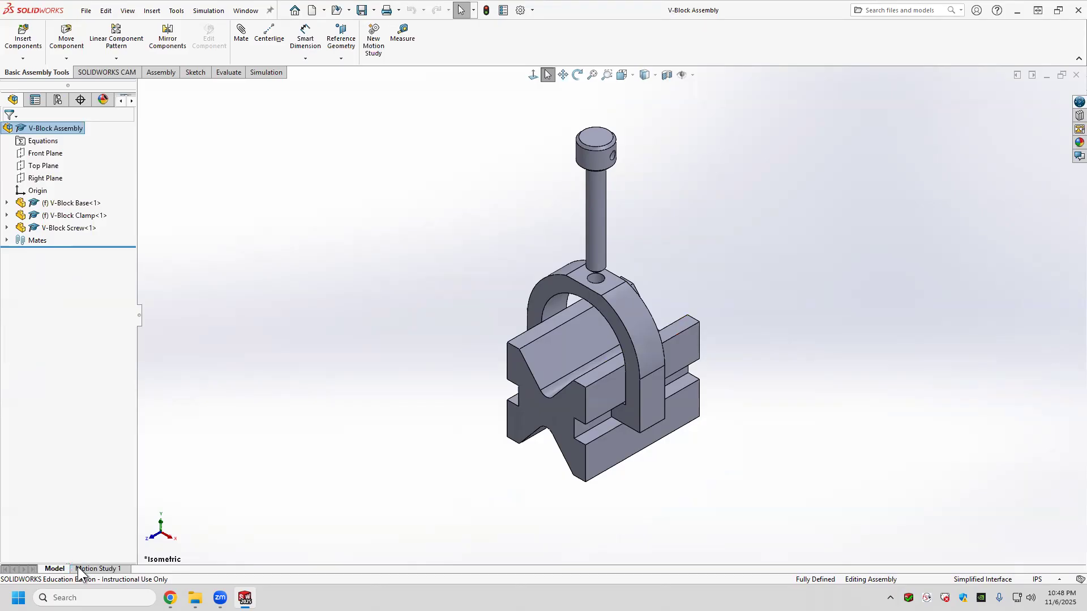
Step: Open Motion Study 1 of the V-Block Assembly and check which study types it offers
left_click(78, 568)
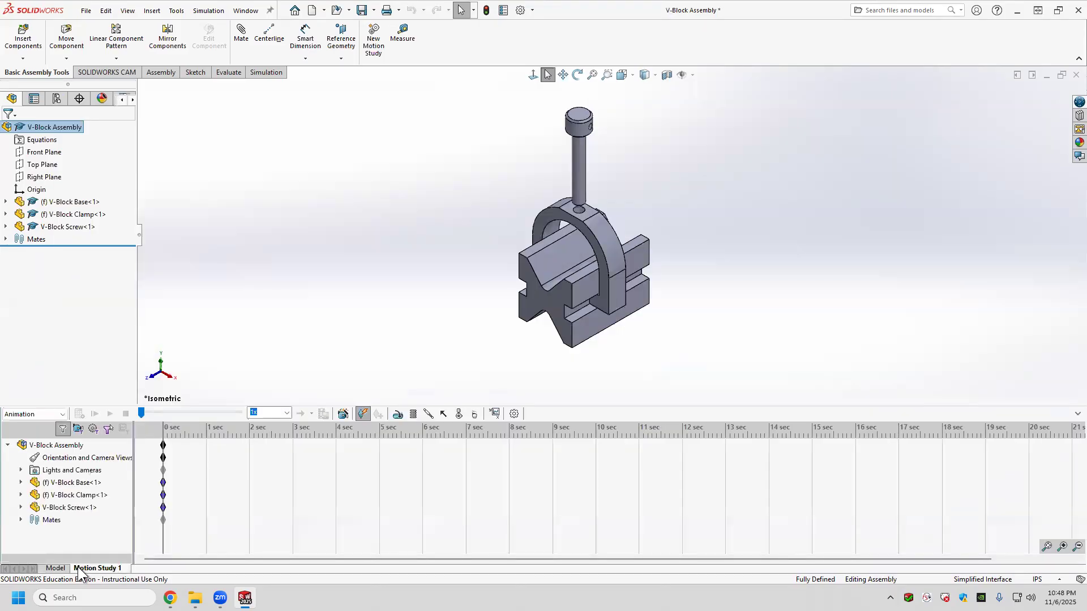
left_click(40, 411)
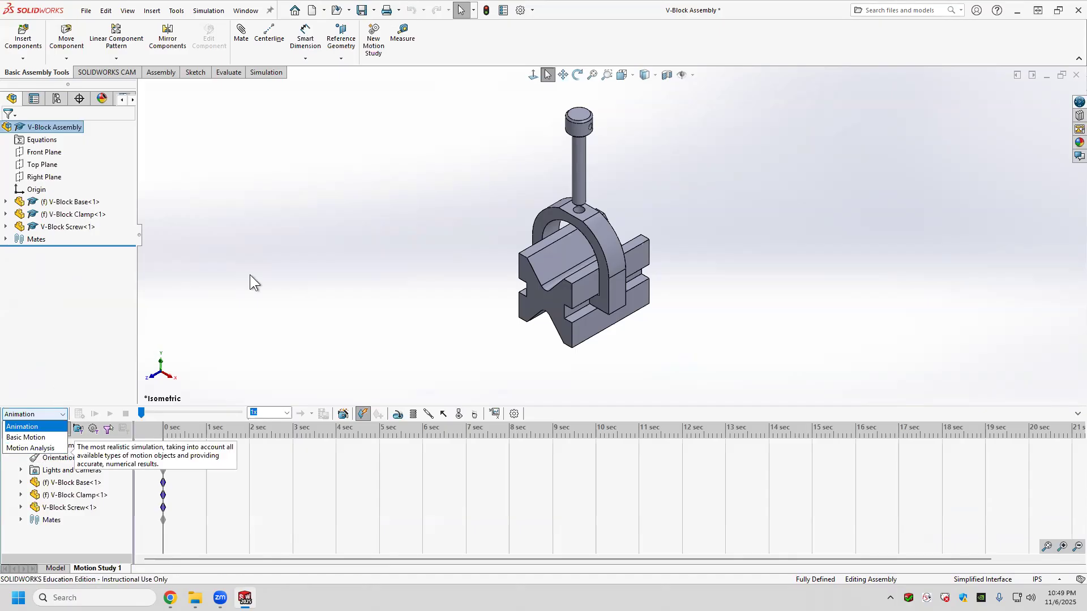
left_click(260, 198)
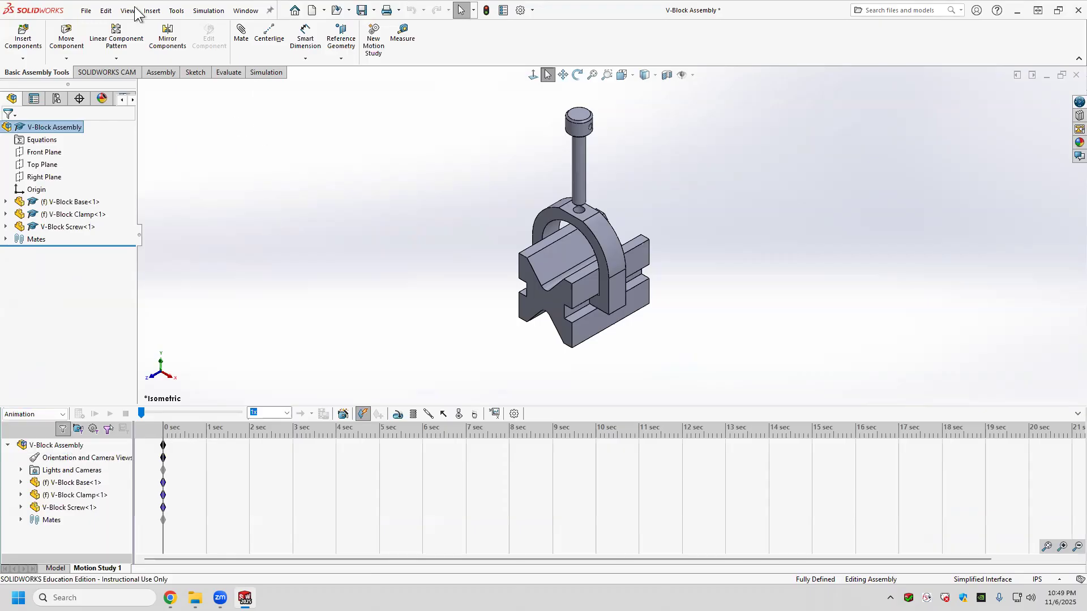
Step: Set the SOLIDWORKS Motion add-in to load at start-up and apply the add-in settings
left_click(172, 11)
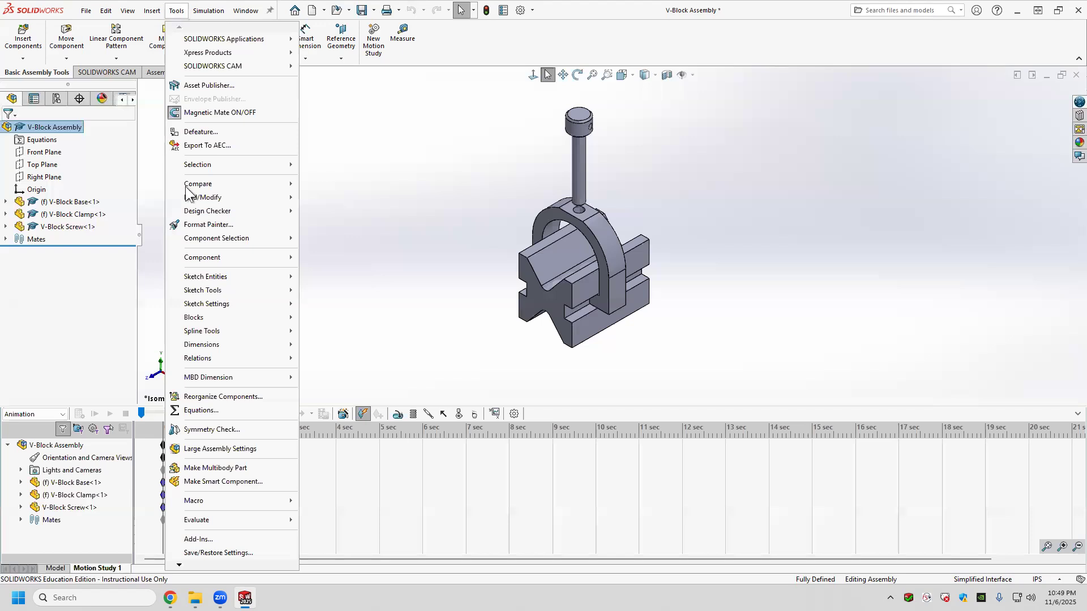
left_click(216, 539)
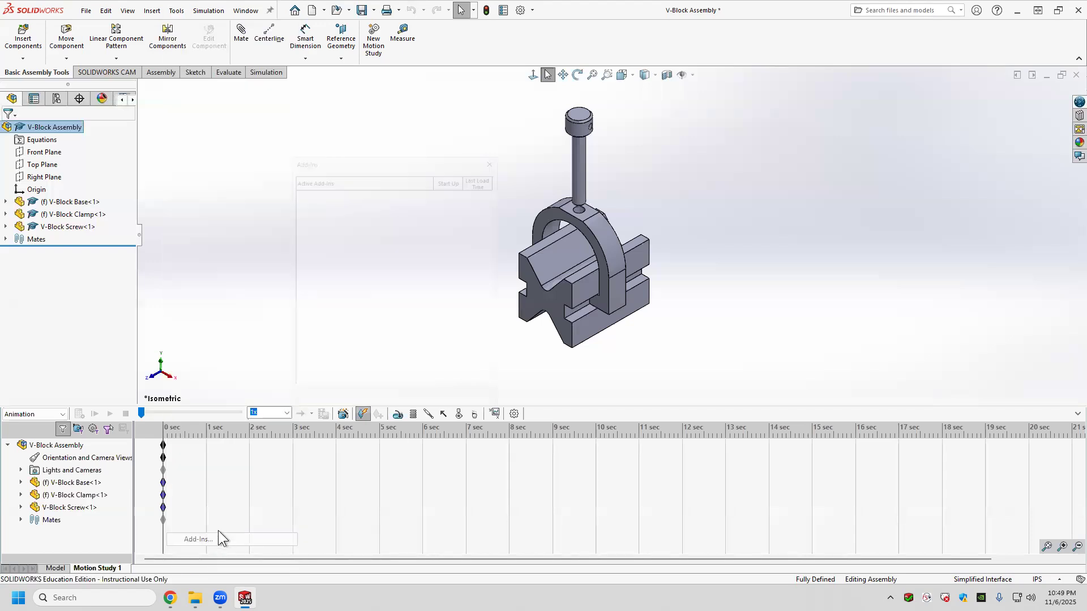
left_click(450, 251)
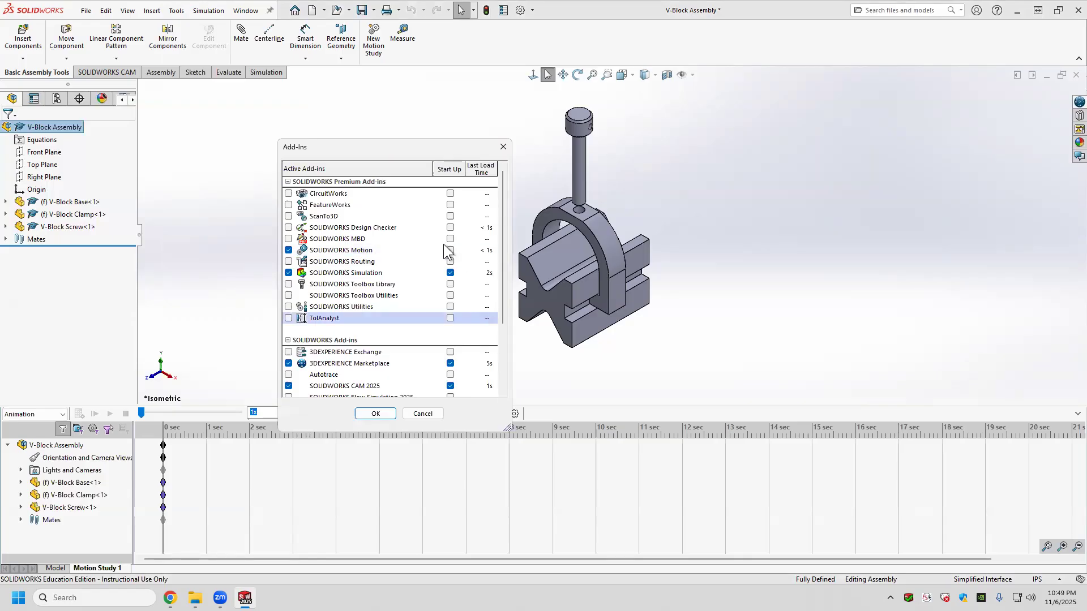
left_click(451, 250)
left_click(451, 250)
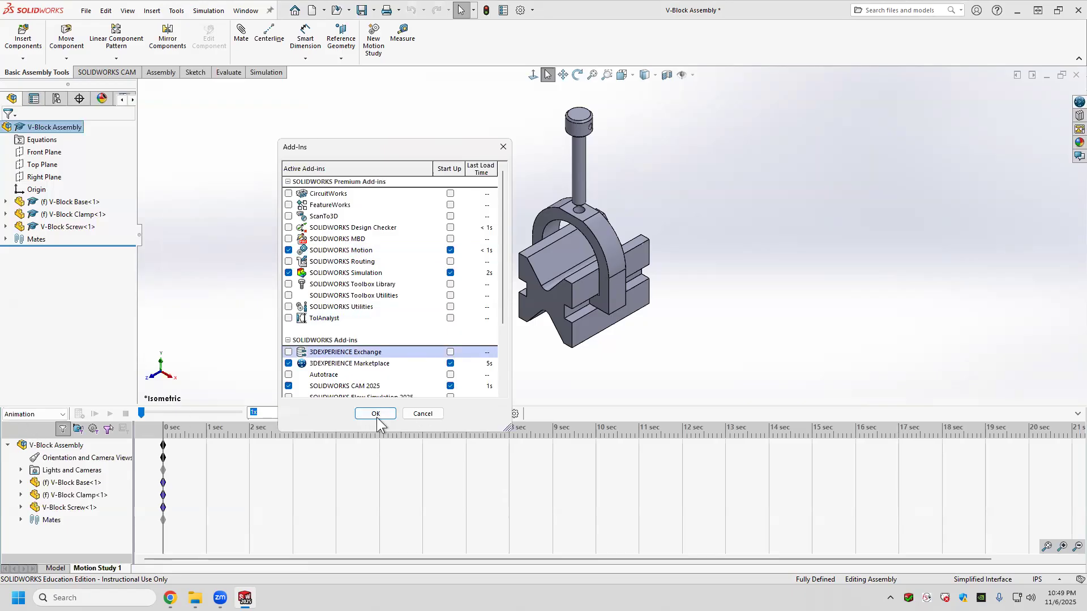
key("Return")
left_click(60, 414)
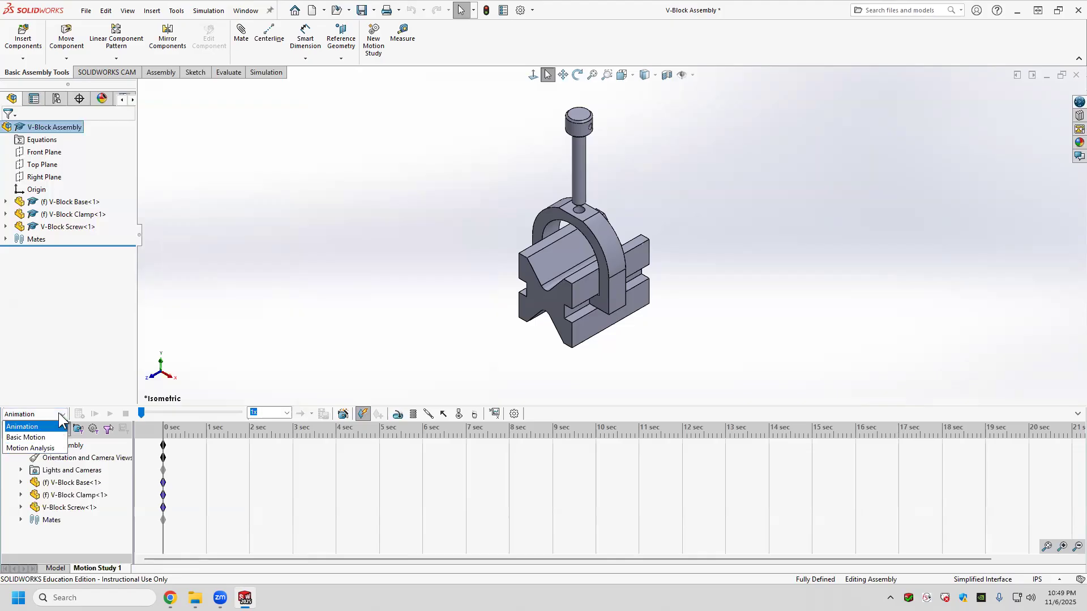
left_click(316, 324)
left_click(768, 182)
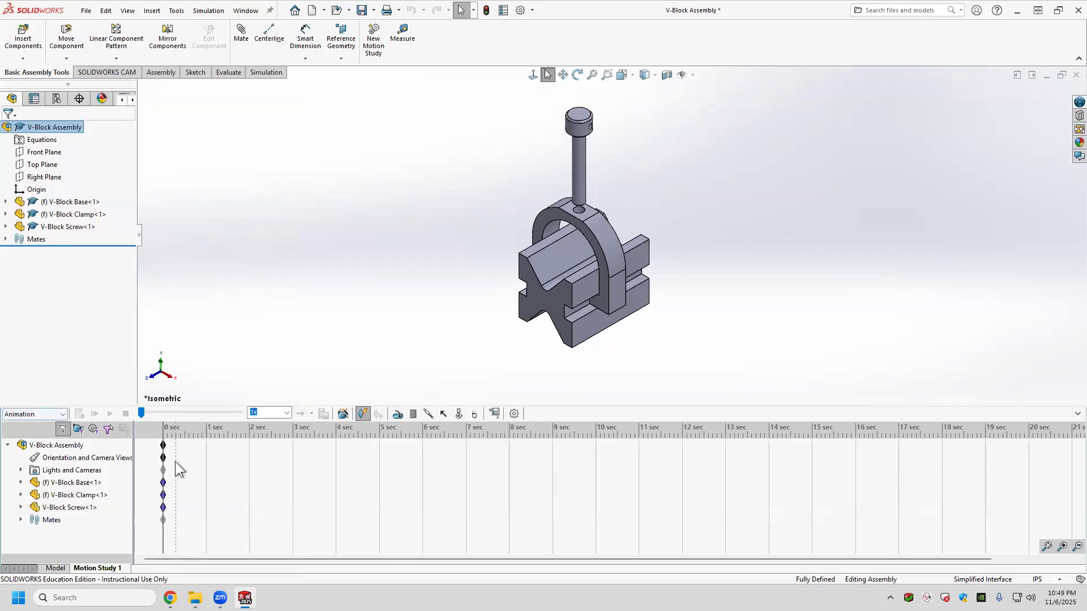
left_click(274, 428)
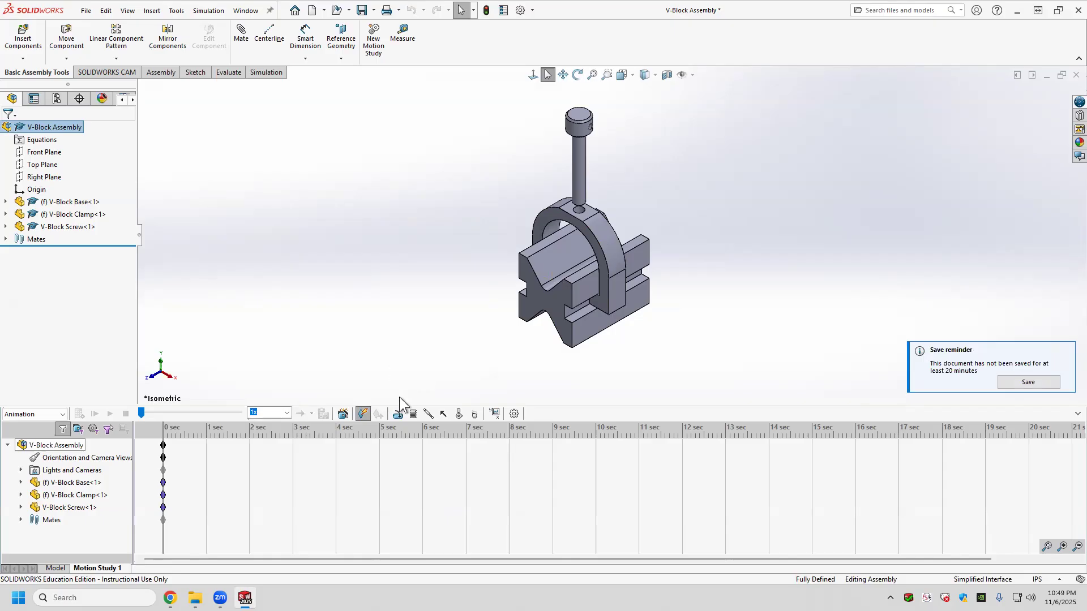
left_click(383, 482)
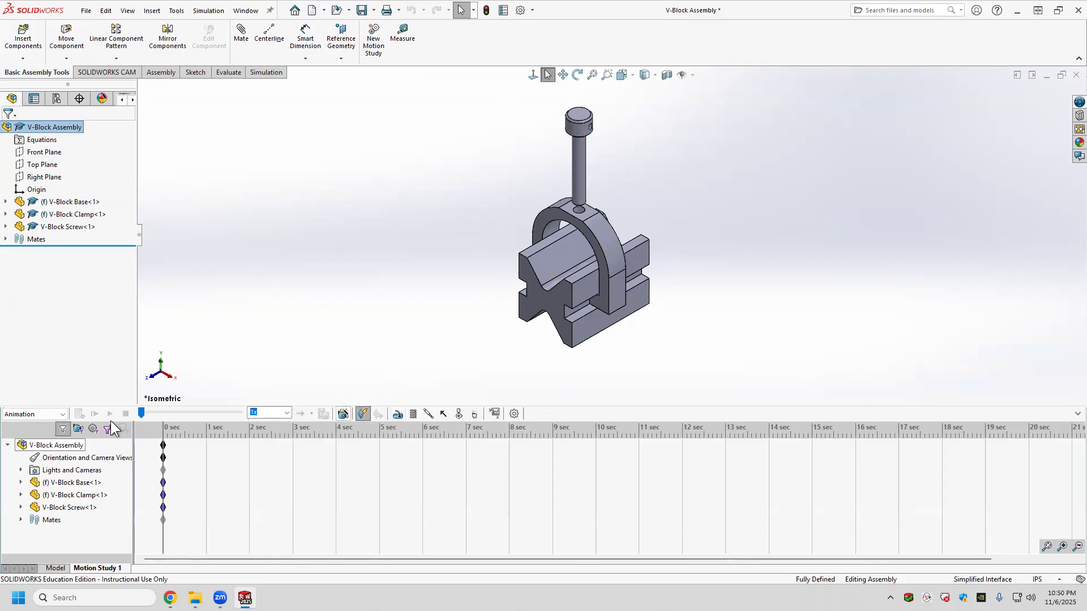
left_click(61, 414)
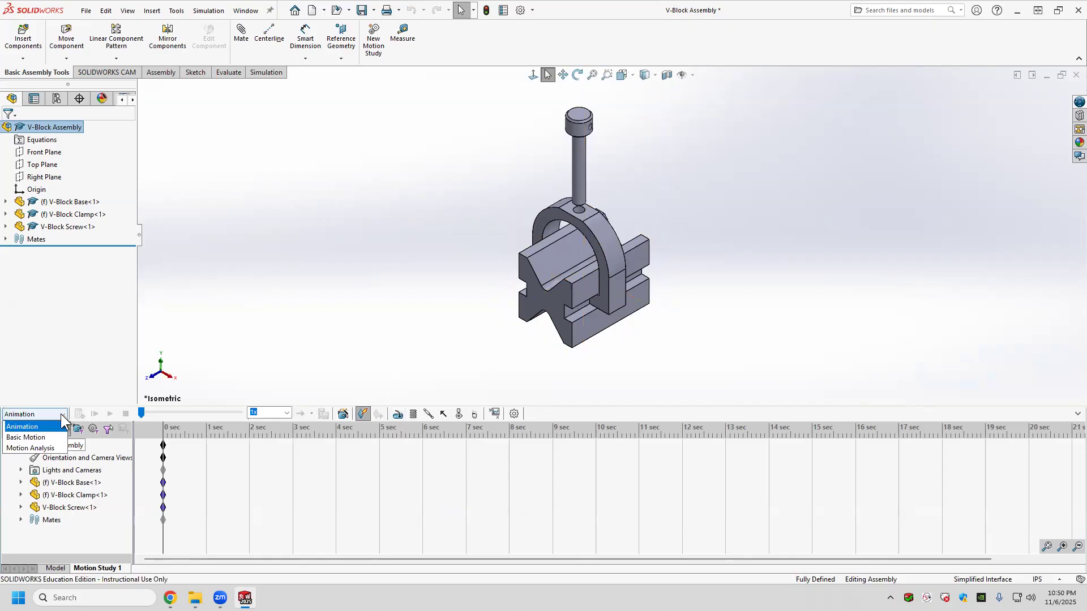
left_click(354, 417)
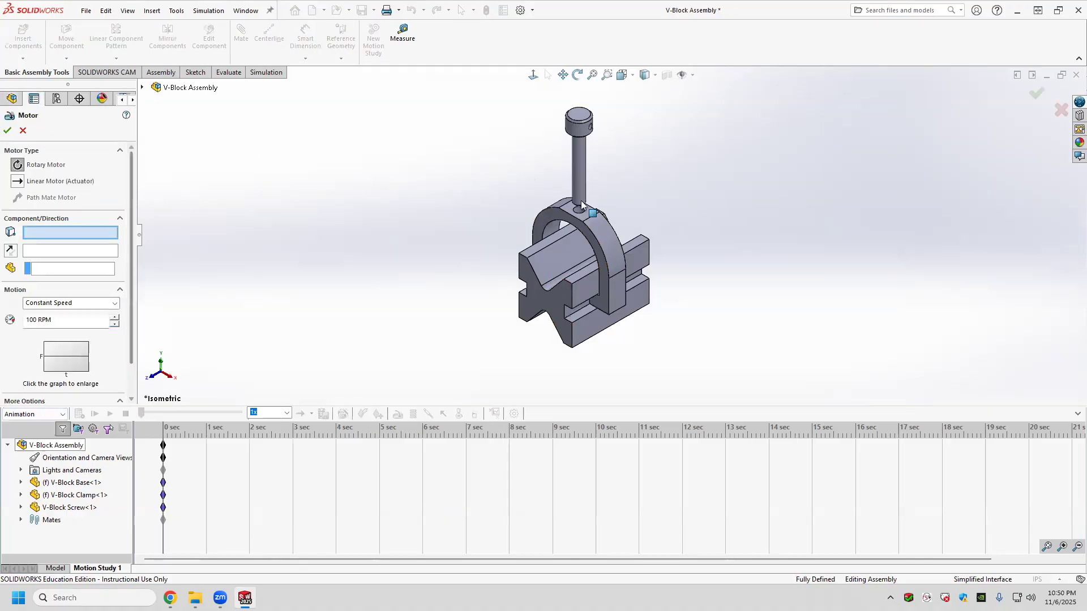
scroll(615, 271, "down", 1)
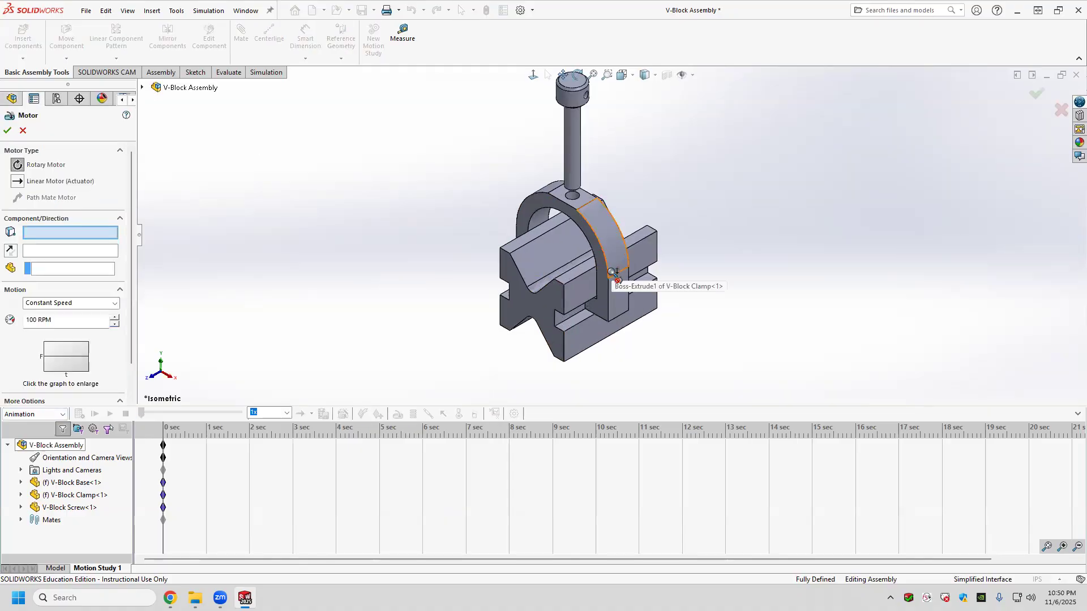
scroll(614, 272, "down", 1)
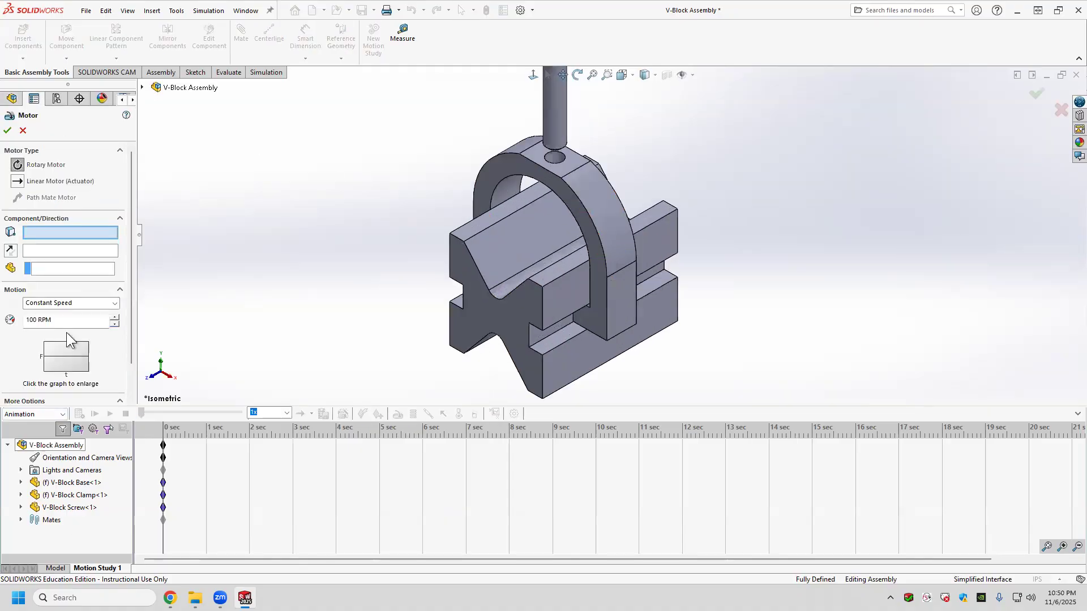
left_click(23, 131)
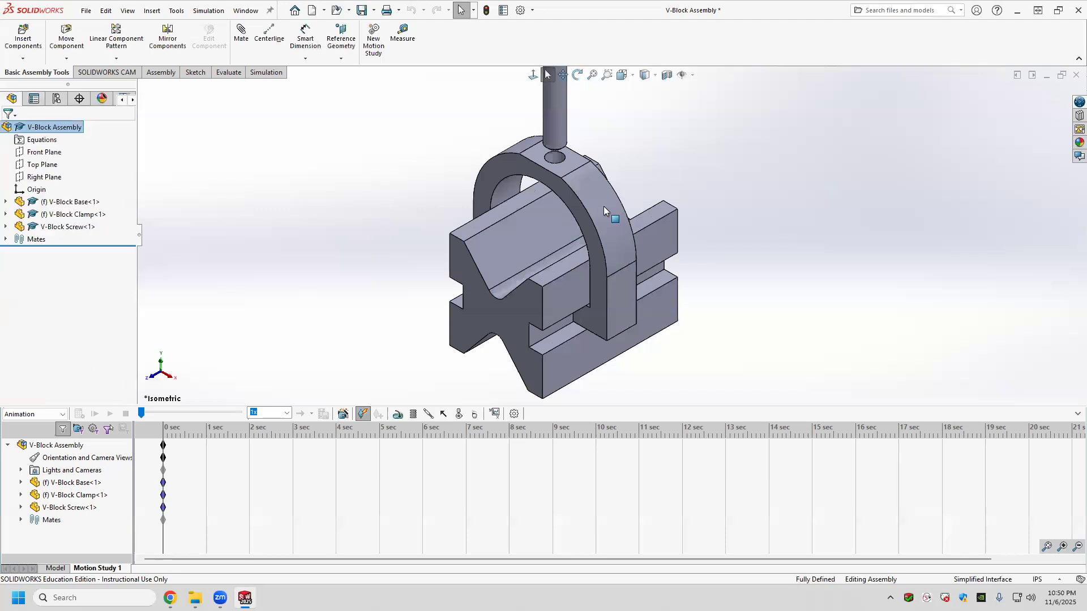
Step: Float the fixed V-Block Clamp component so it is free to move
left_click(46, 216)
left_click(79, 346)
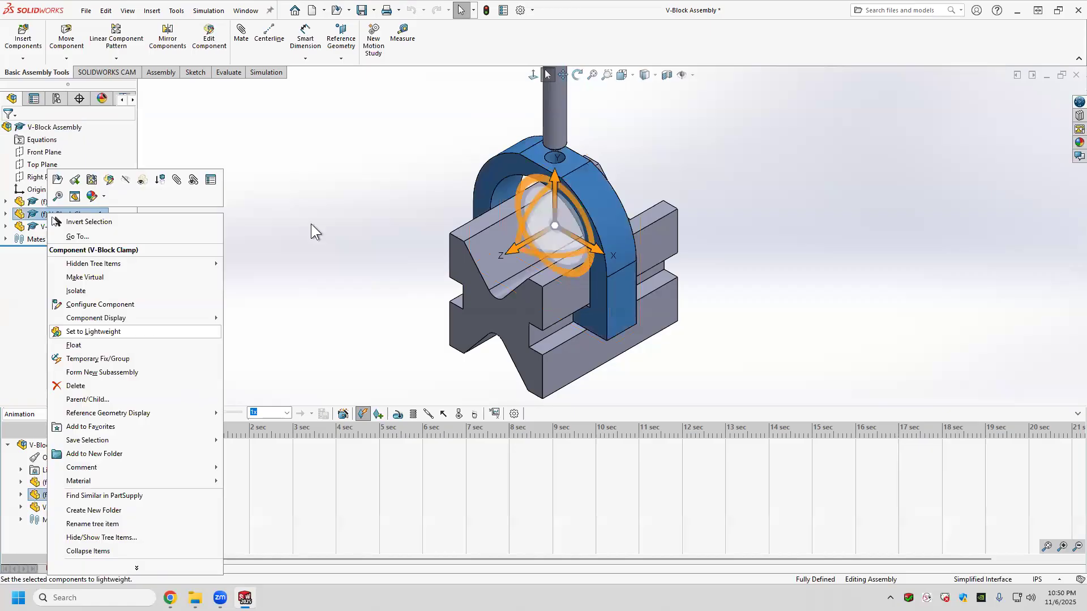
left_click(690, 280)
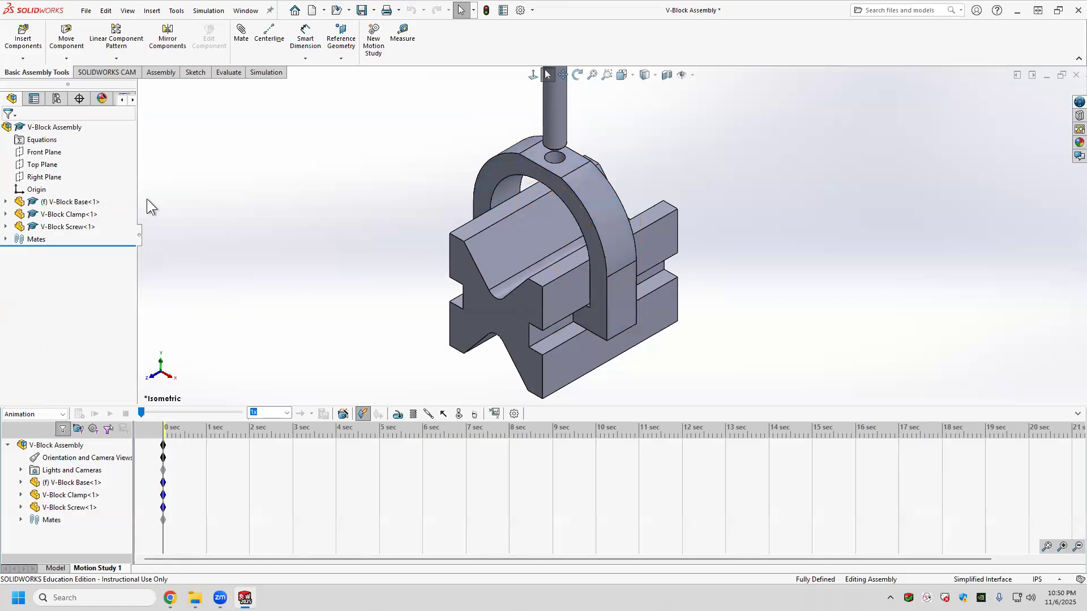
Step: Add a linear motor on the V-Block Clamp's arched front face, pointing out toward the front, at a constant speed of 1 in/s
left_click(398, 414)
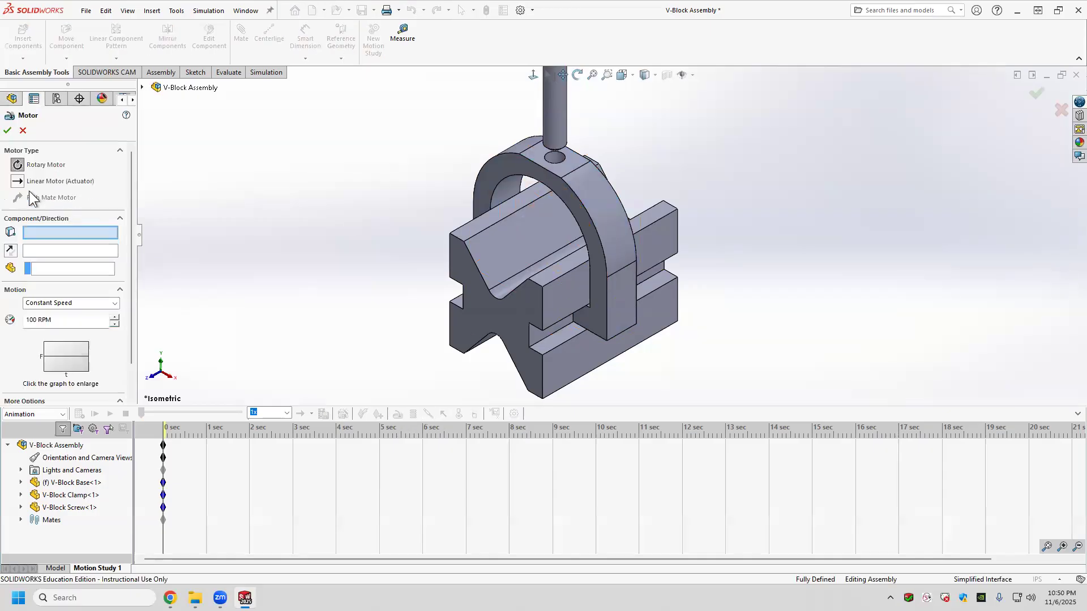
left_click(19, 183)
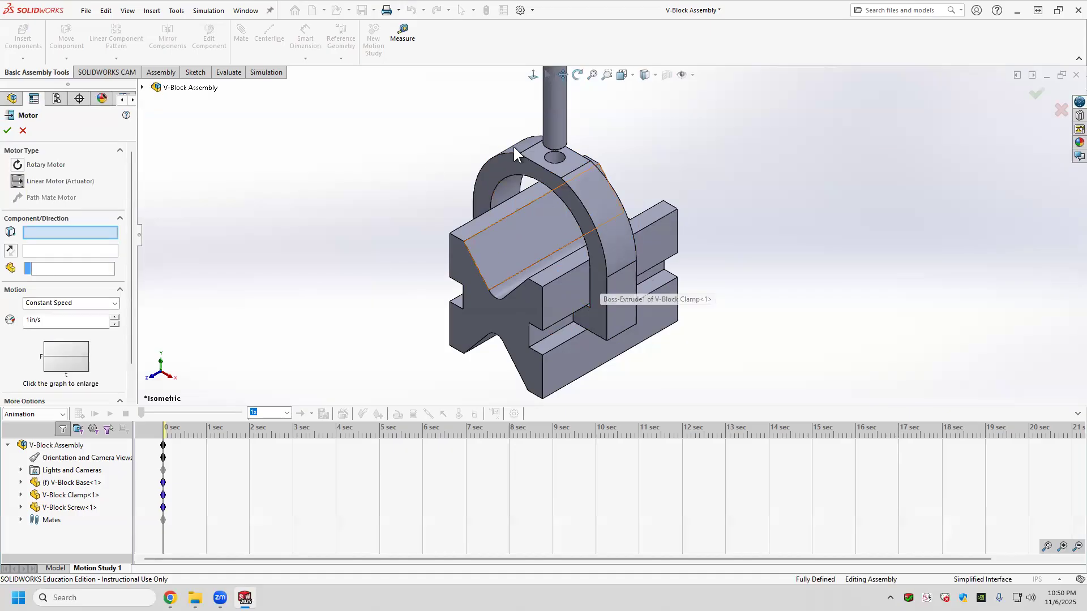
left_click(595, 297)
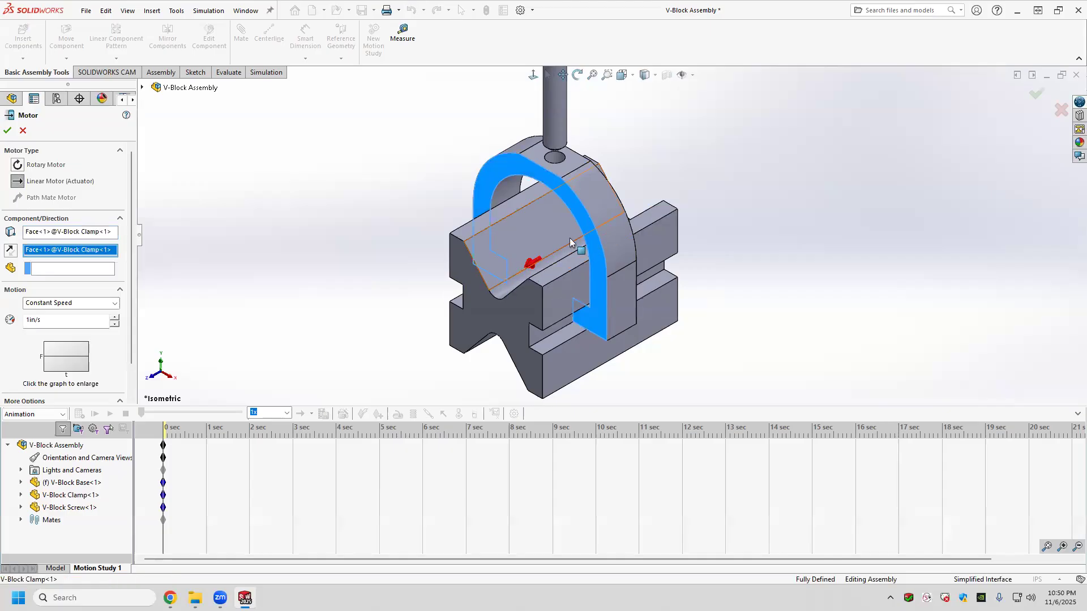
left_click(9, 251)
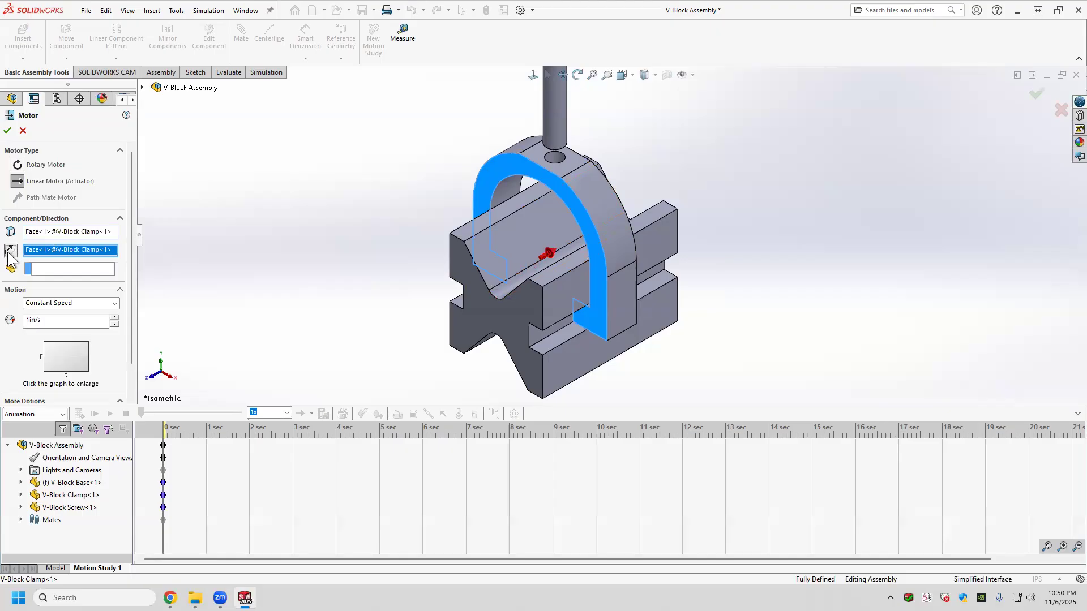
left_click(9, 253)
left_click(43, 305)
left_click(39, 313)
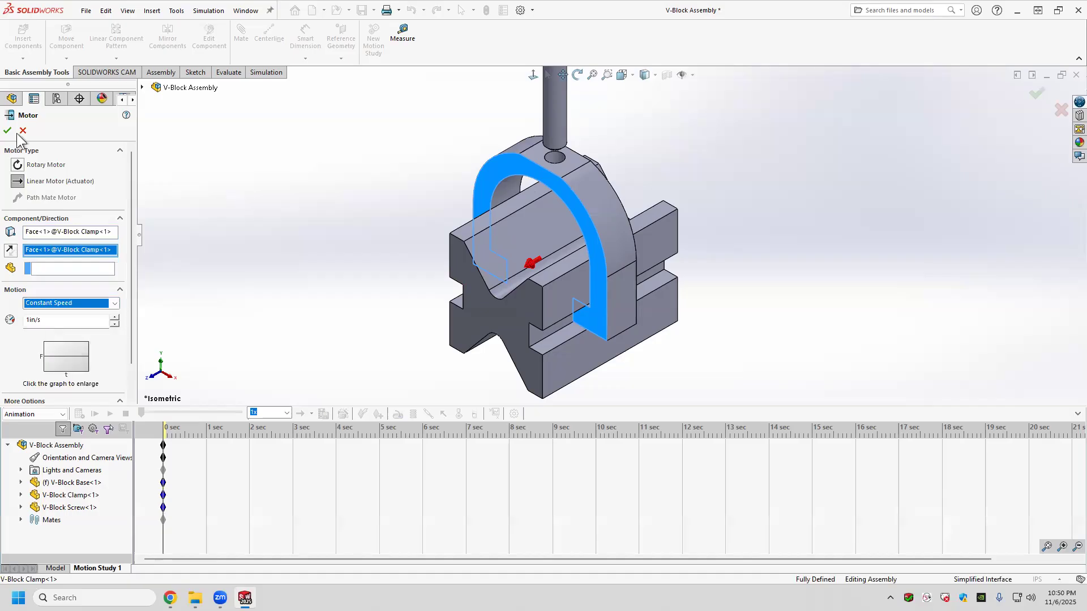
left_click(8, 132)
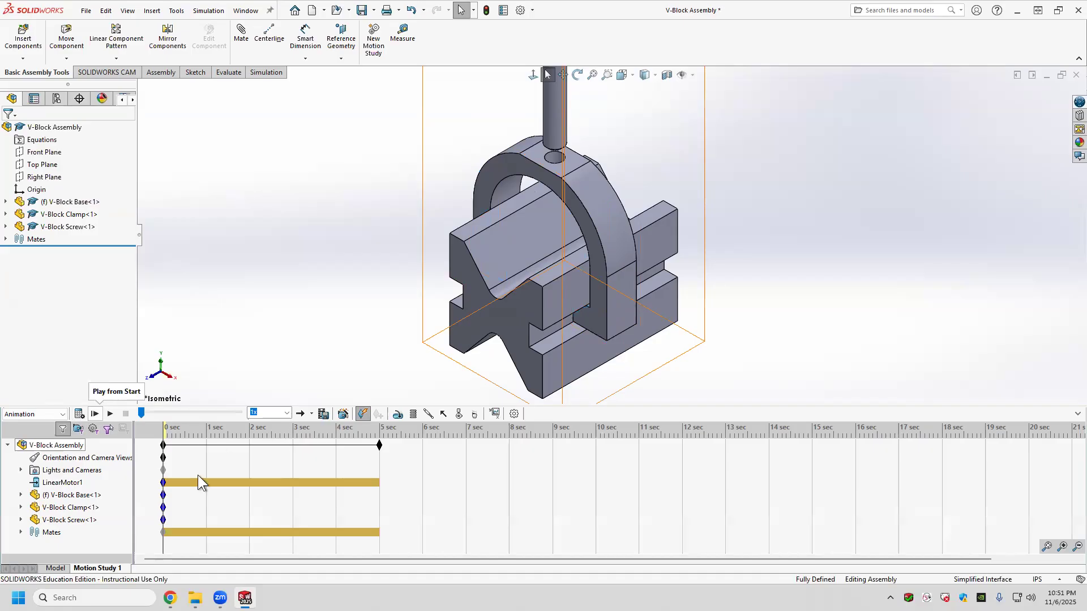
Step: Calculate the motion study and review the mates listed in its timeline tree
left_click(78, 414)
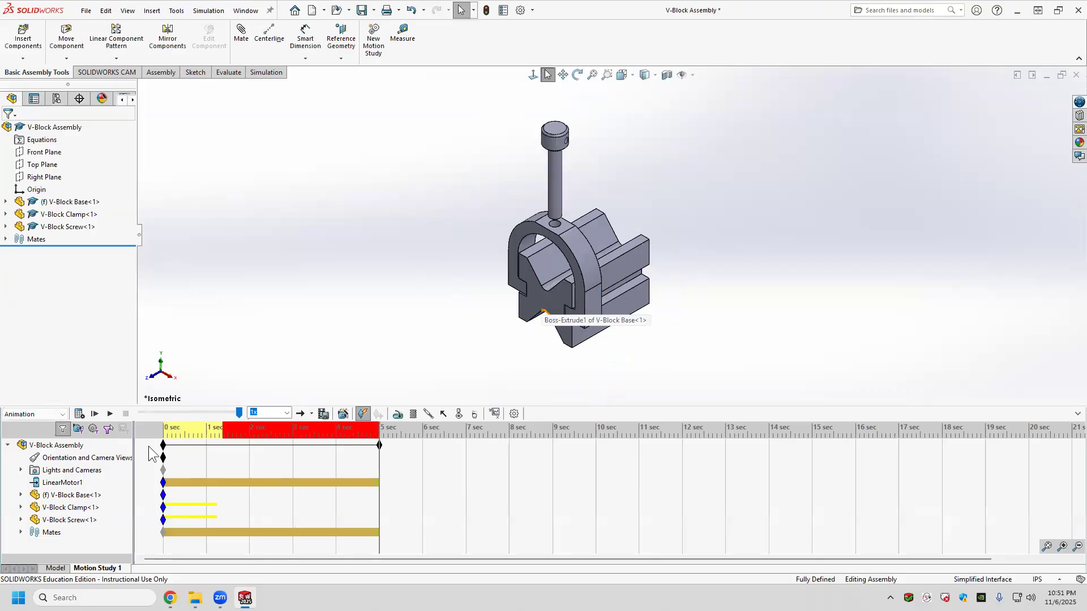
left_click(21, 532)
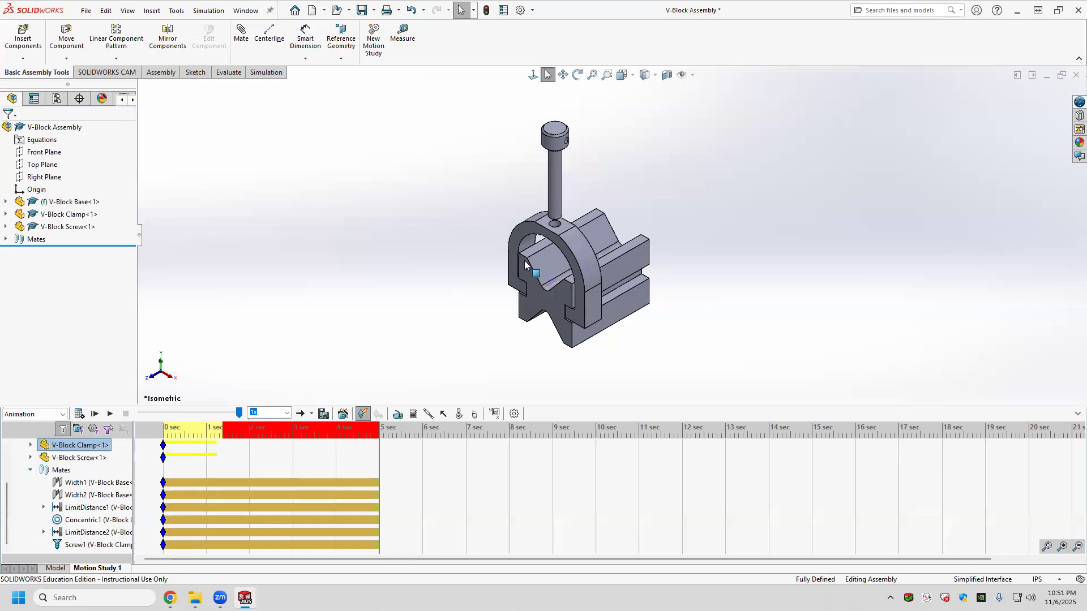
left_click(30, 470)
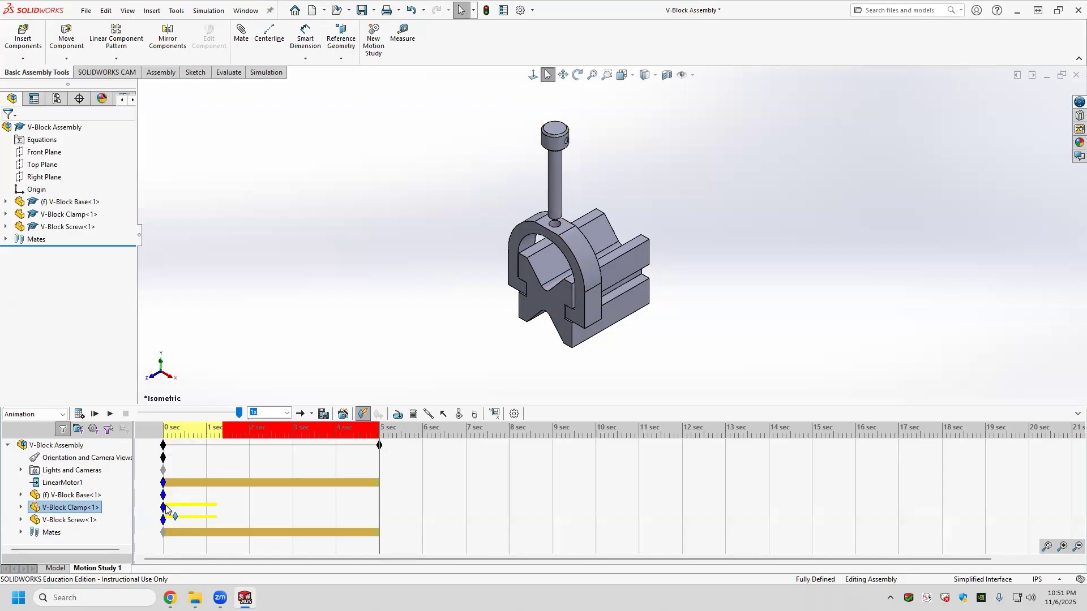
left_click(181, 472)
left_click(189, 455)
right_click_drag(163, 483, 194, 385)
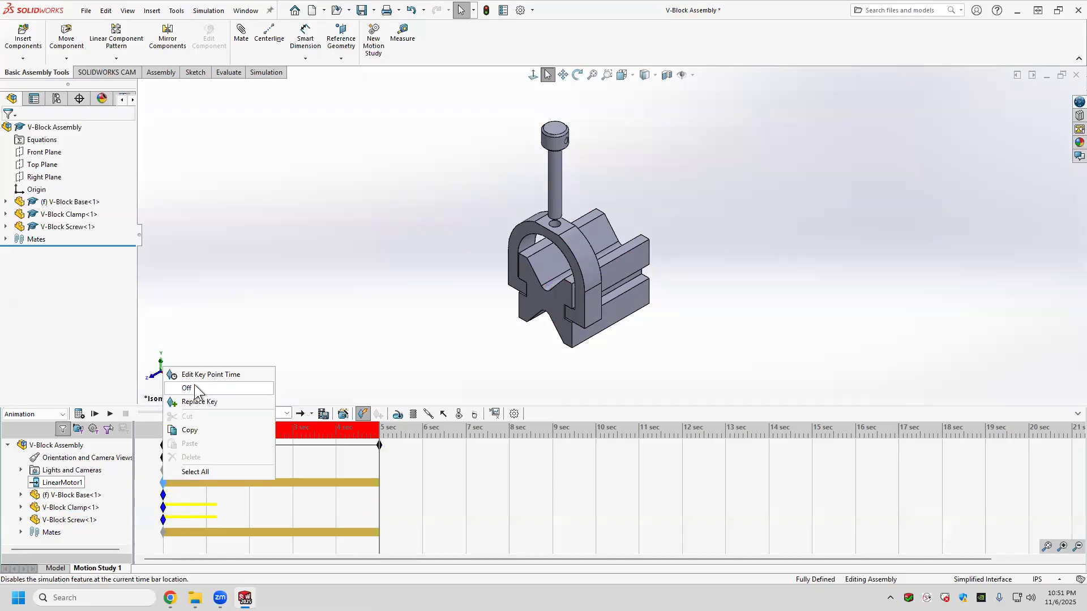
key("Escape")
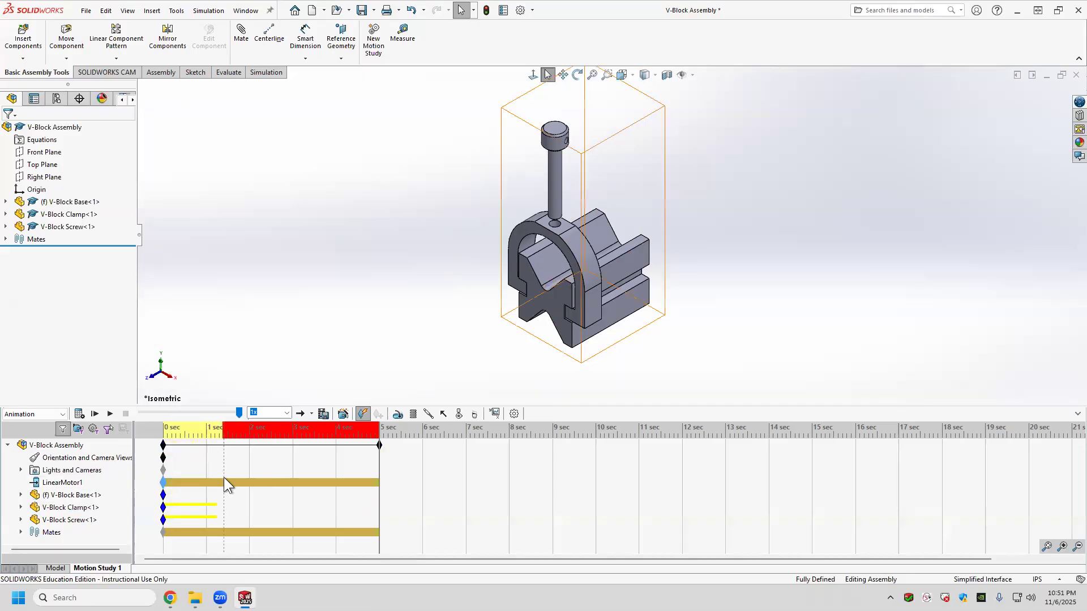
Step: Place a key point for the linear motor at 1.400 sec on the timeline
left_click(222, 483)
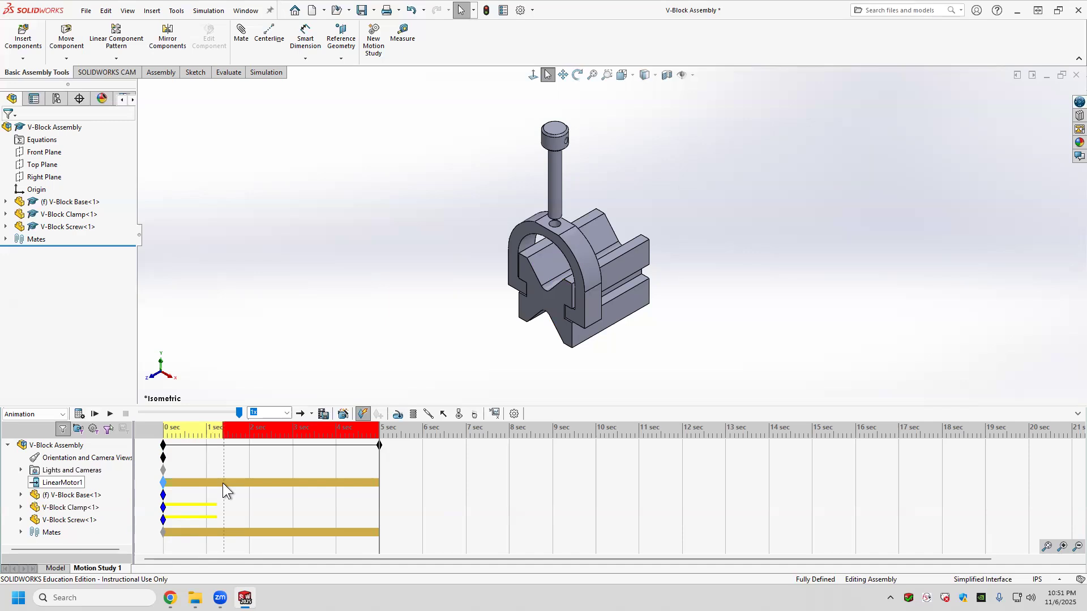
right_click(222, 484)
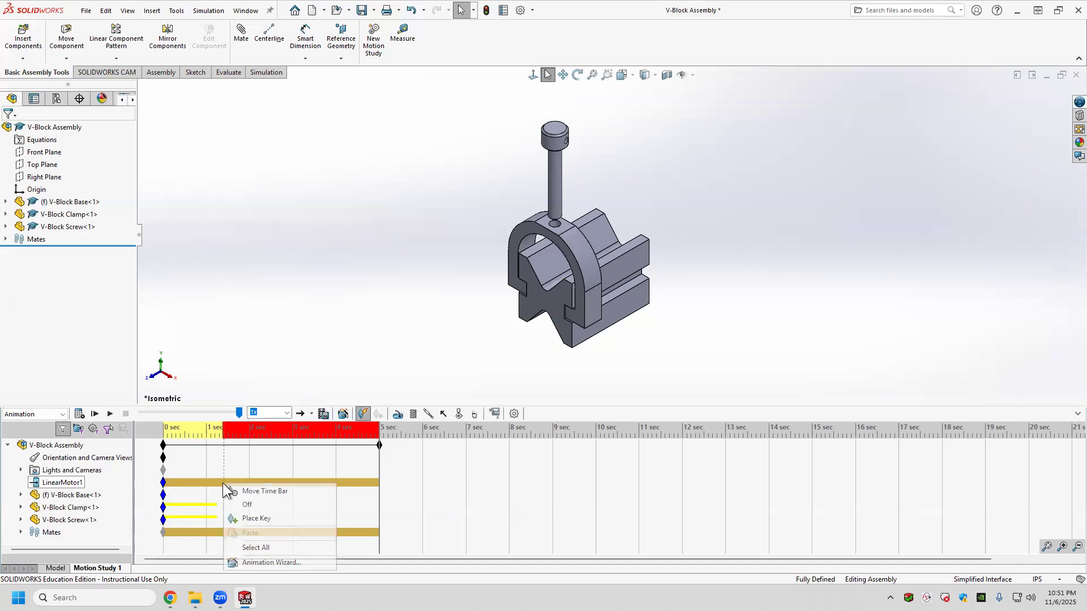
left_click(239, 518)
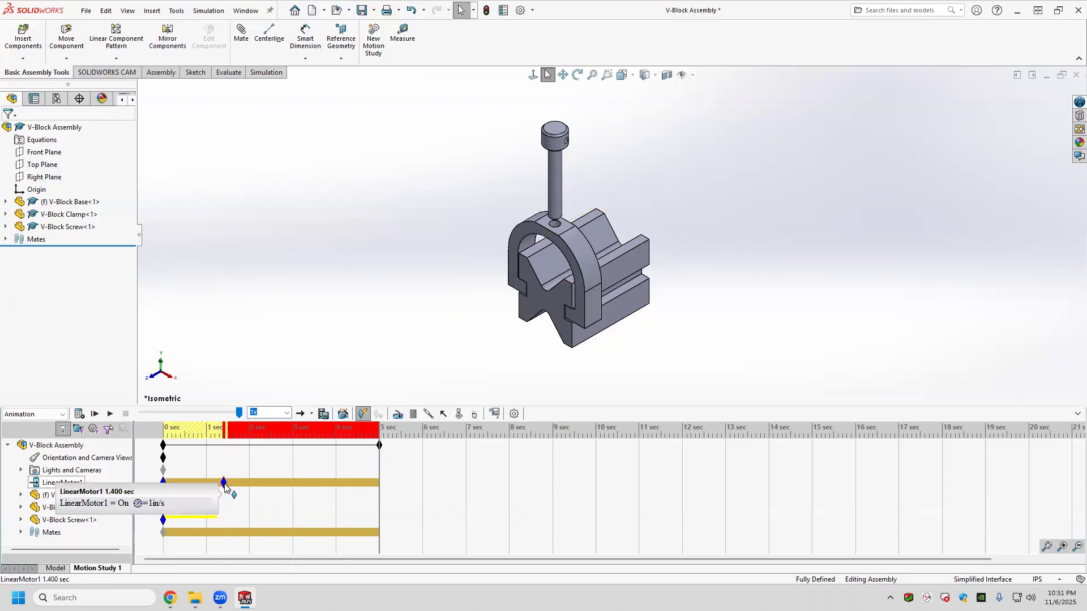
Step: Switch the linear motor off at its second key point and move that key to 1.450 sec
right_click(225, 484)
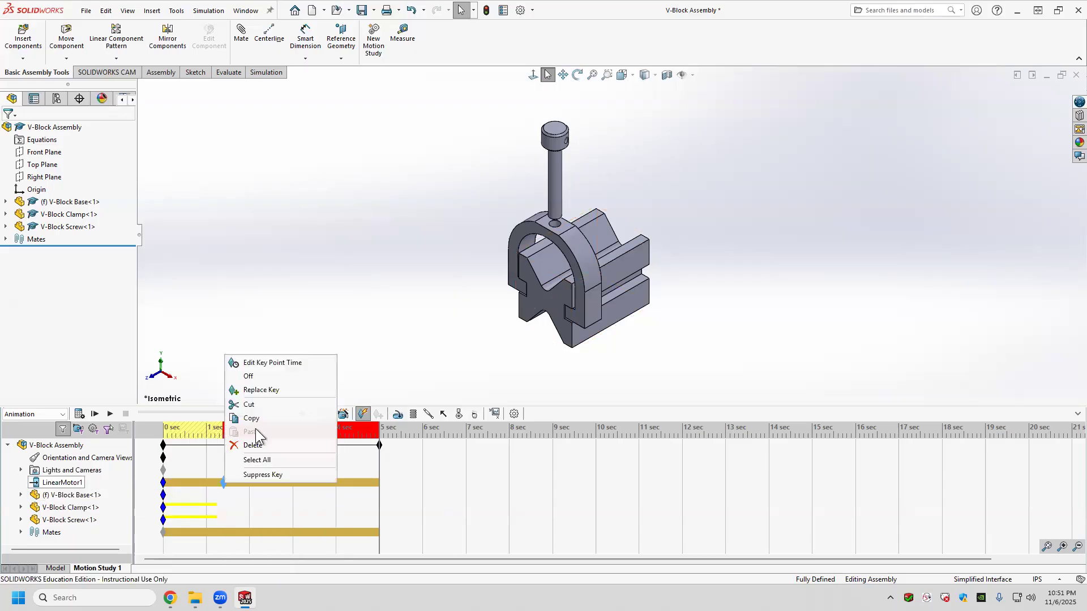
left_click(270, 378)
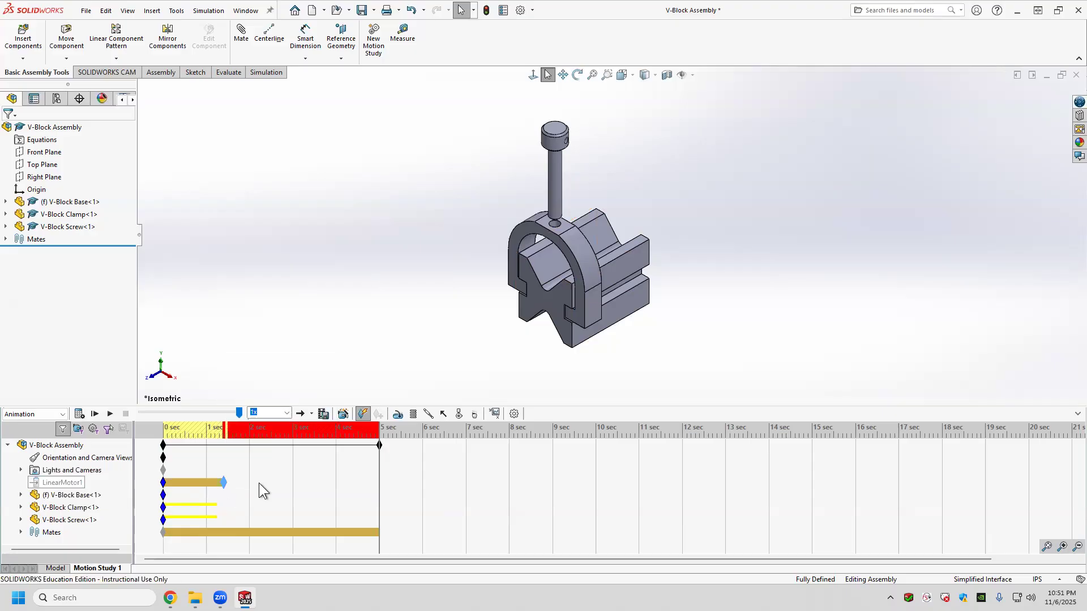
left_click(223, 482)
left_click_drag(221, 487, 283, 486)
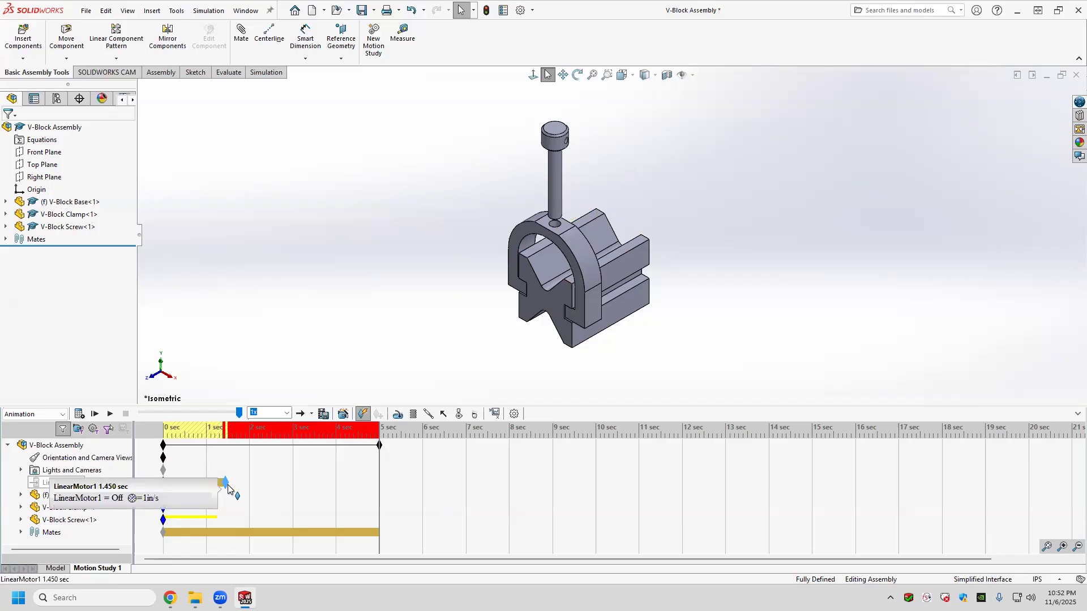
Step: Move the linear motor's second key point to 1.4 sec and recalculate the motion study
right_click(227, 485)
right_click(225, 483)
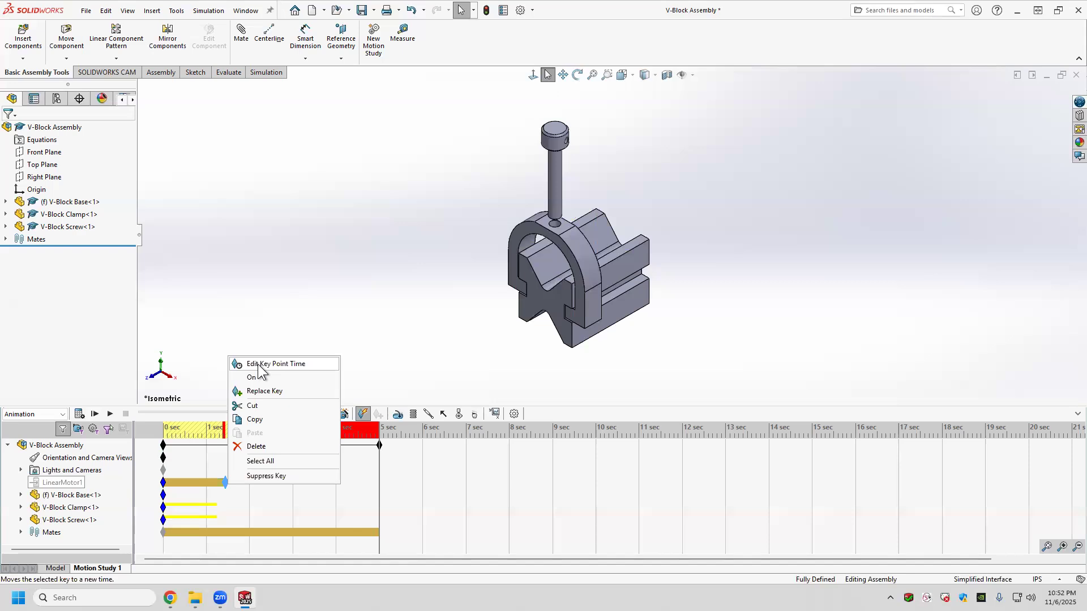
left_click(259, 365)
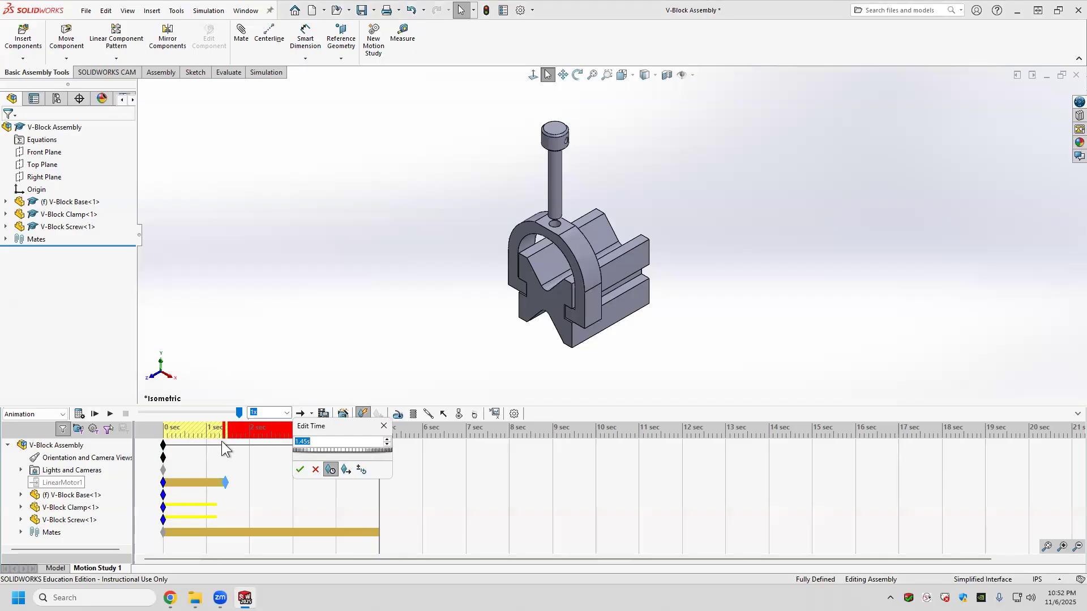
type("14")
left_click(300, 470)
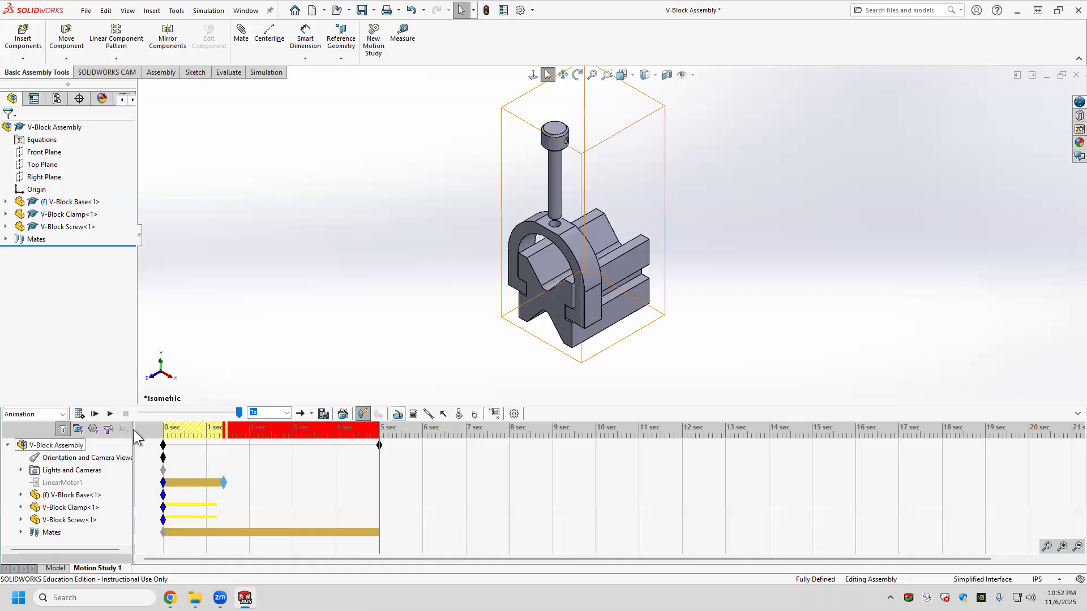
left_click(80, 414)
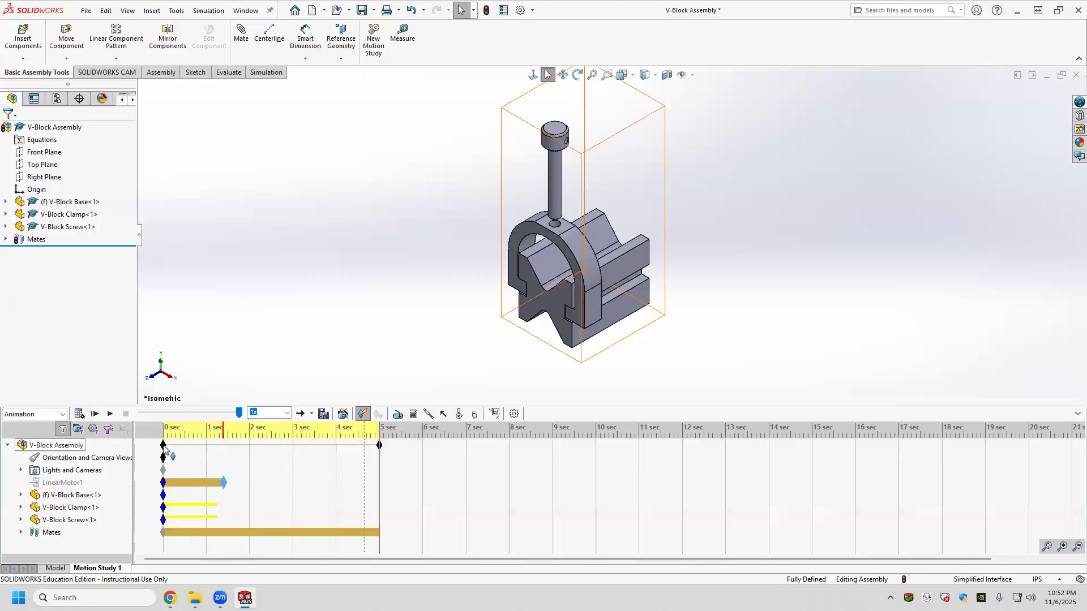
Step: Shorten the animation by moving the assembly's end key point to 1.4 sec, and recalculate the motion study
left_click_drag(379, 445, 378, 444)
right_click(378, 445)
left_click(400, 453)
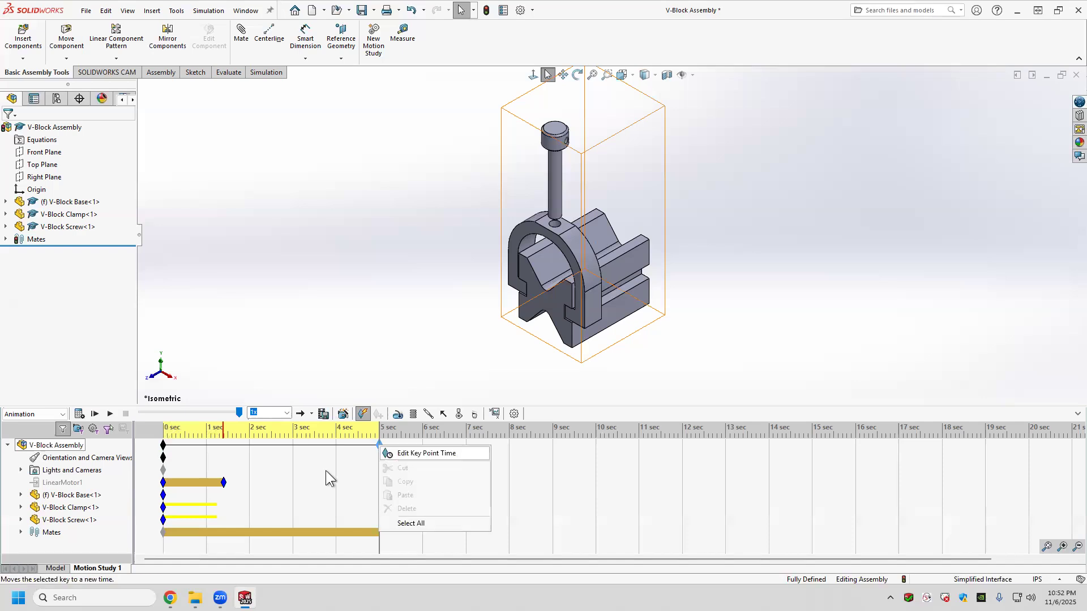
type("1.4")
key("Return")
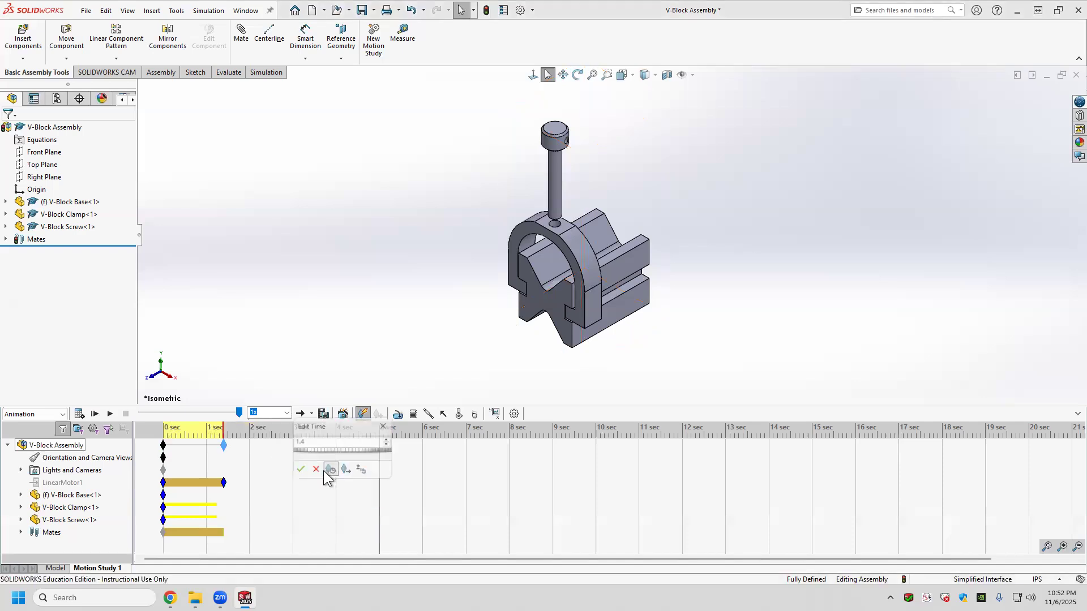
left_click(79, 414)
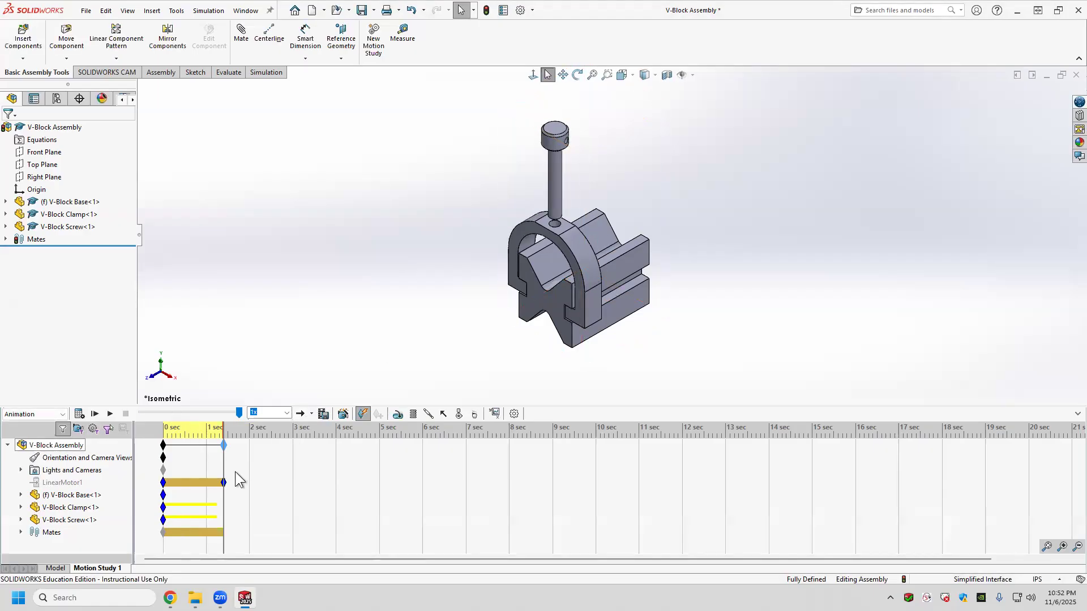
Step: Add a second linear motor on the V-Block Clamp's arched front face with reversed direction, at a constant speed of 1 in/s
left_click(224, 471)
left_click(397, 415)
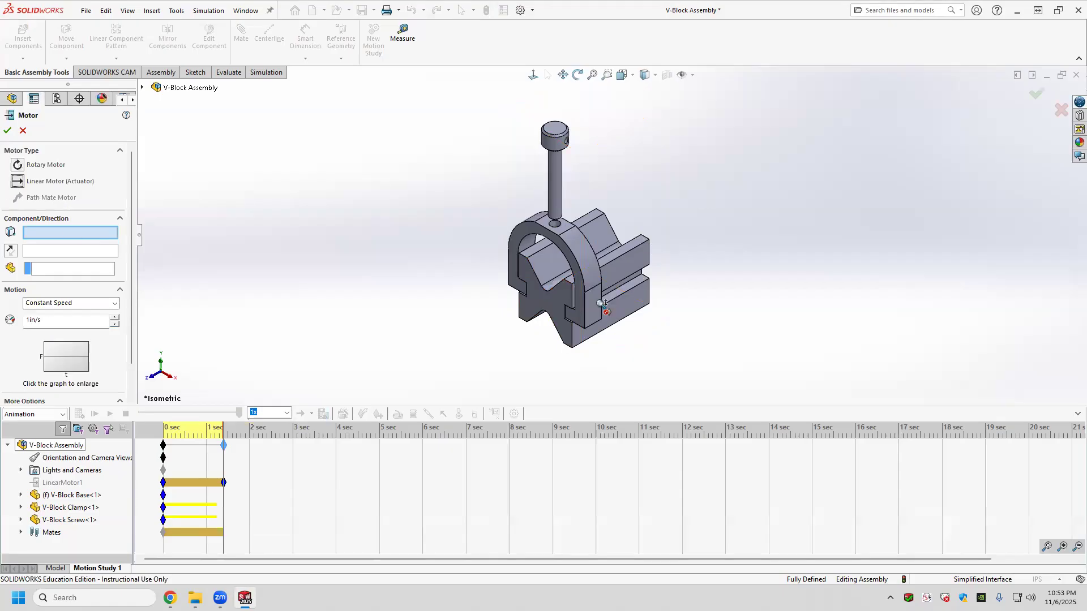
scroll(594, 312, "down", 2)
left_click(516, 247)
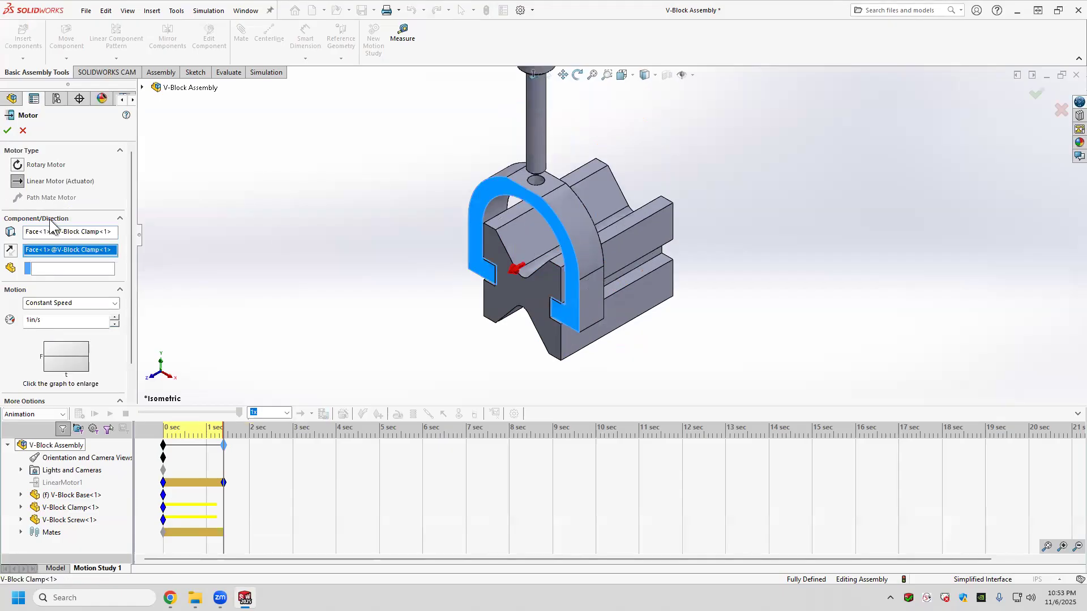
left_click(10, 250)
left_click(7, 131)
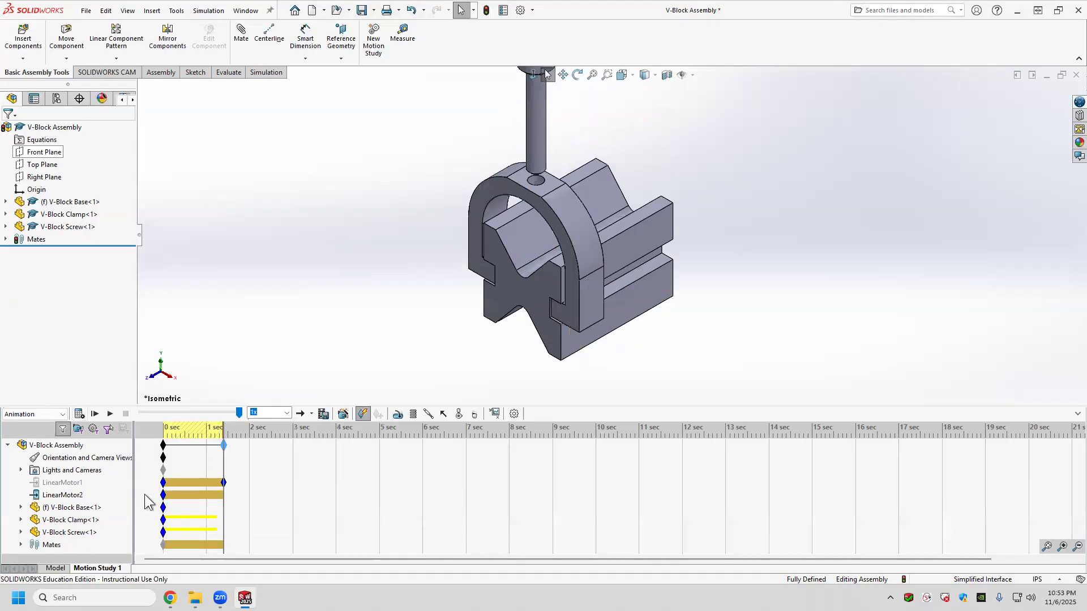
Step: Move the second linear motor's starting key point to 2.4 sec on the timeline
mouse_move(163, 496)
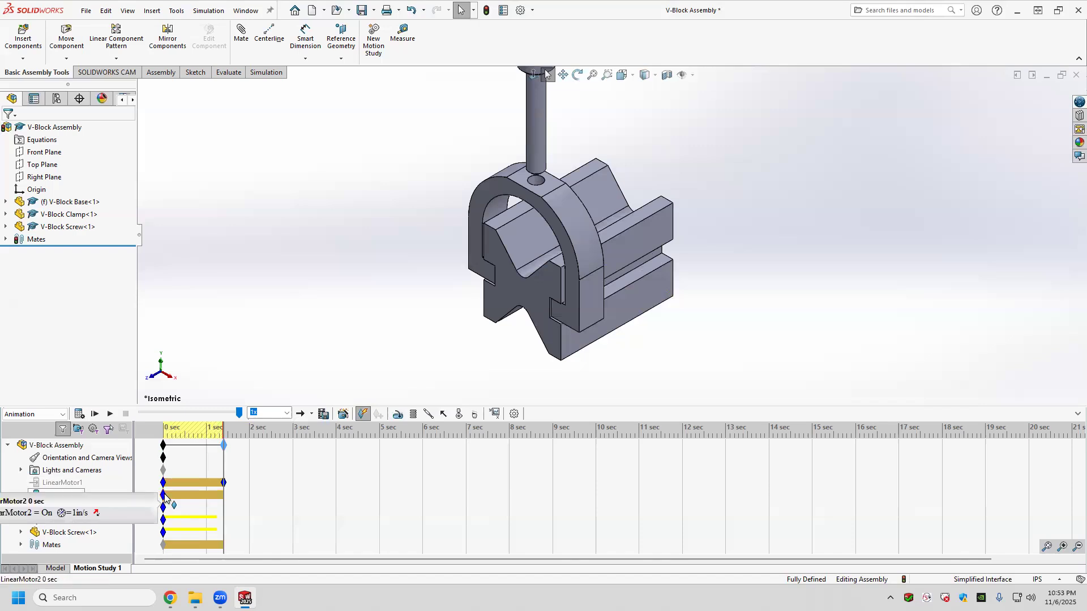
left_click(219, 484)
right_click(224, 482)
left_click(260, 360)
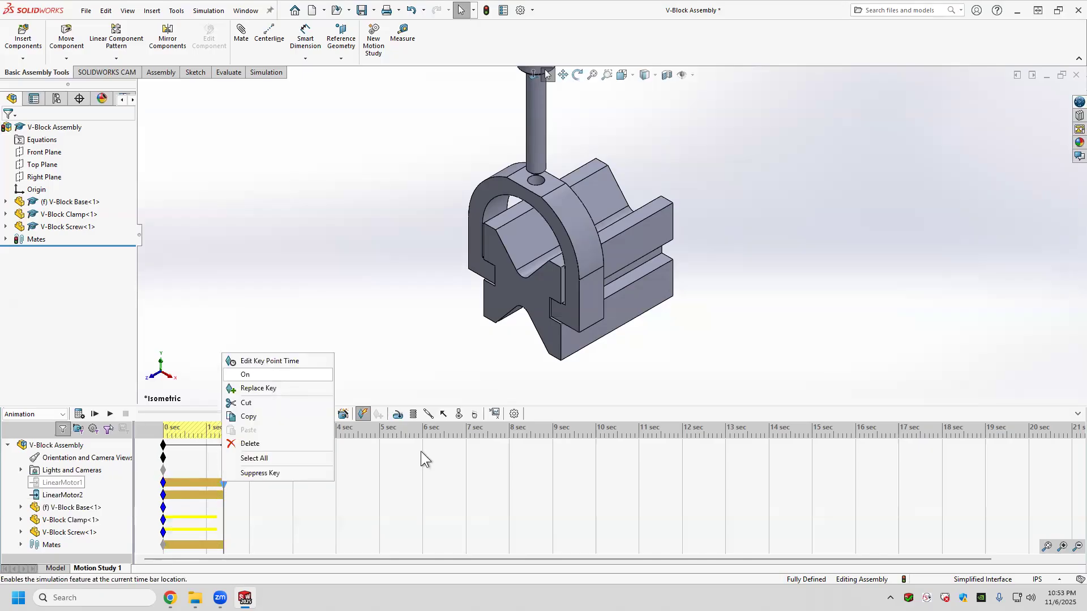
right_click(163, 495)
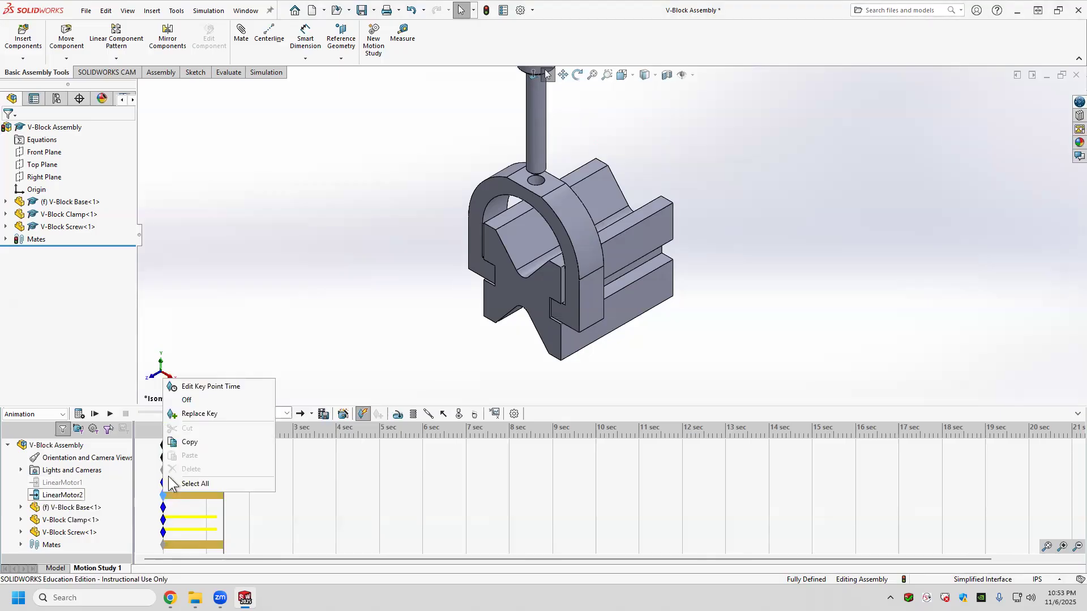
left_click(199, 386)
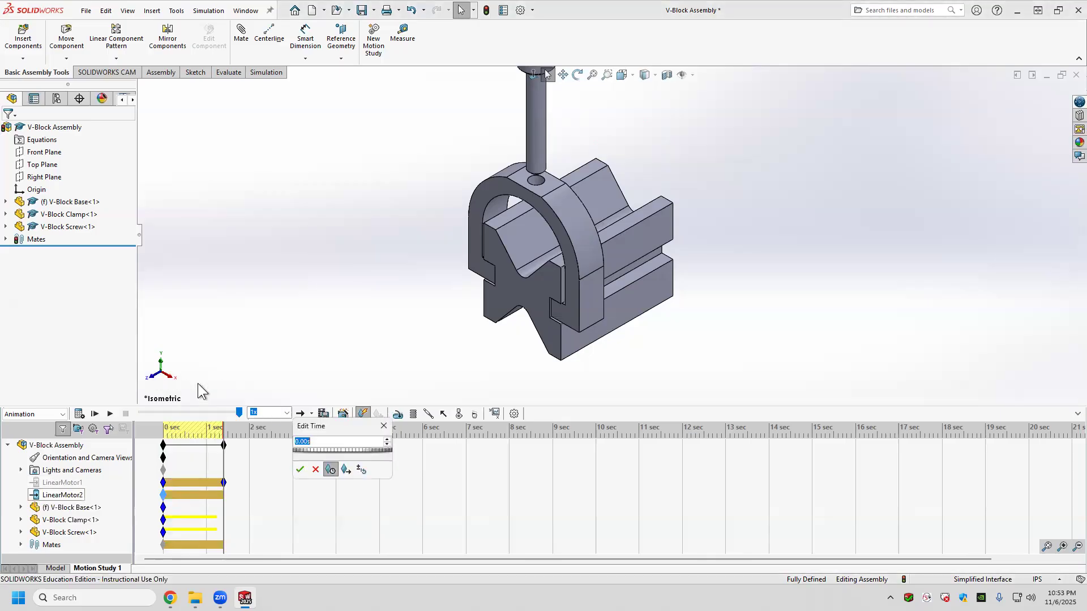
type("2.4")
key("Return")
left_click(267, 495)
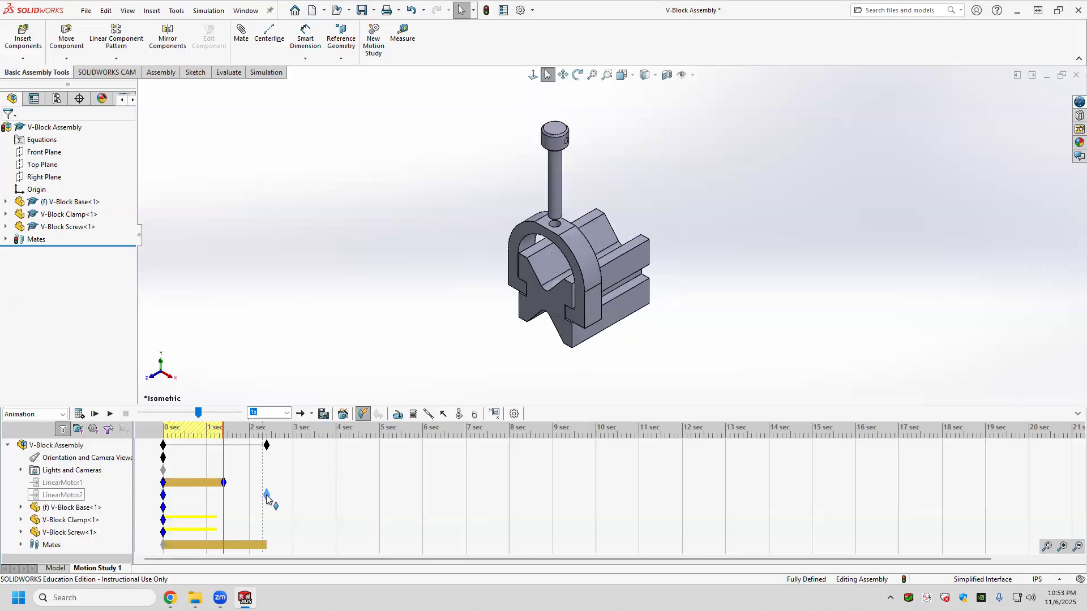
Step: Place an end key point for the second linear motor at 3.8 sec and recalculate the motion study
right_click(267, 495)
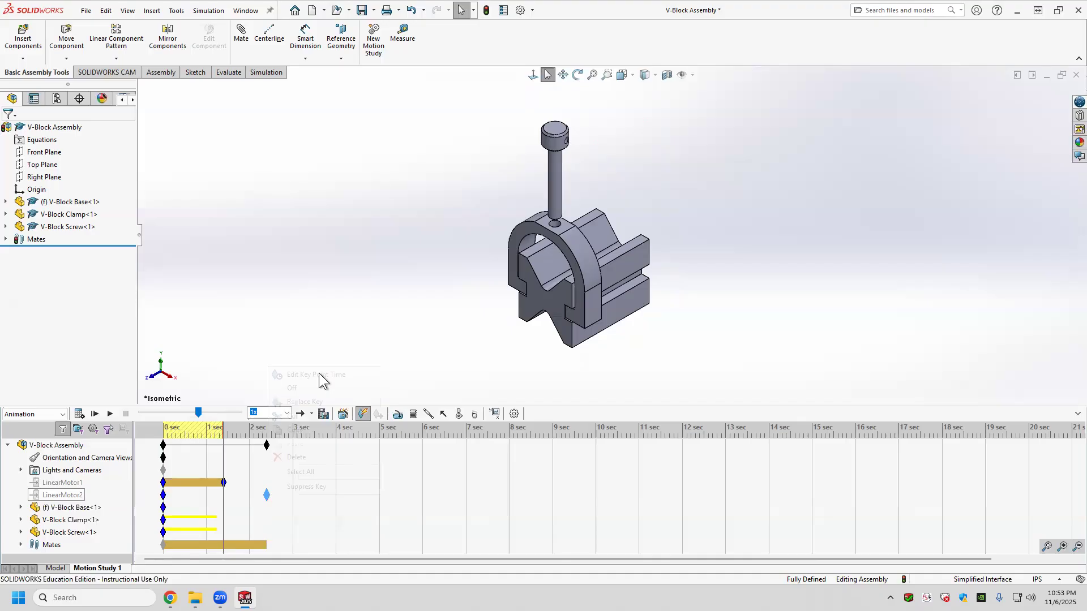
left_click(307, 497)
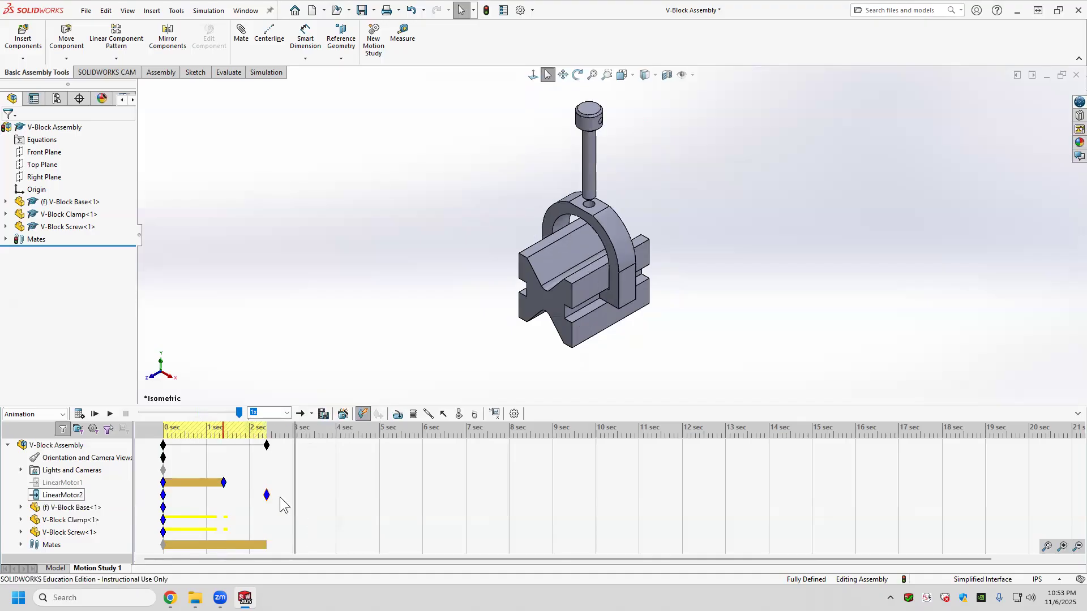
right_click(285, 497)
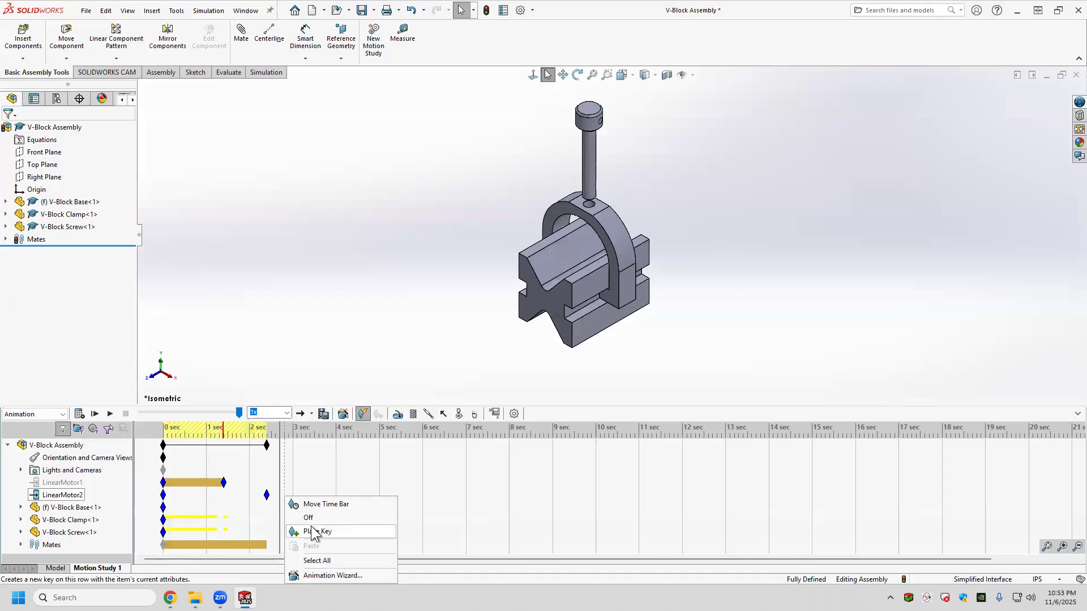
left_click(317, 531)
right_click(283, 495)
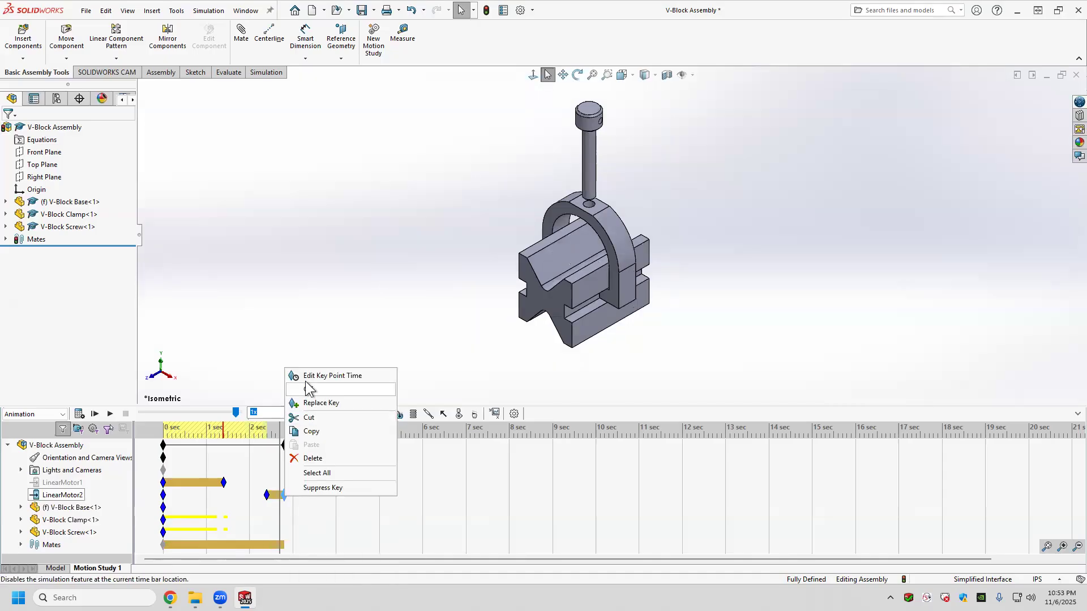
left_click(317, 376)
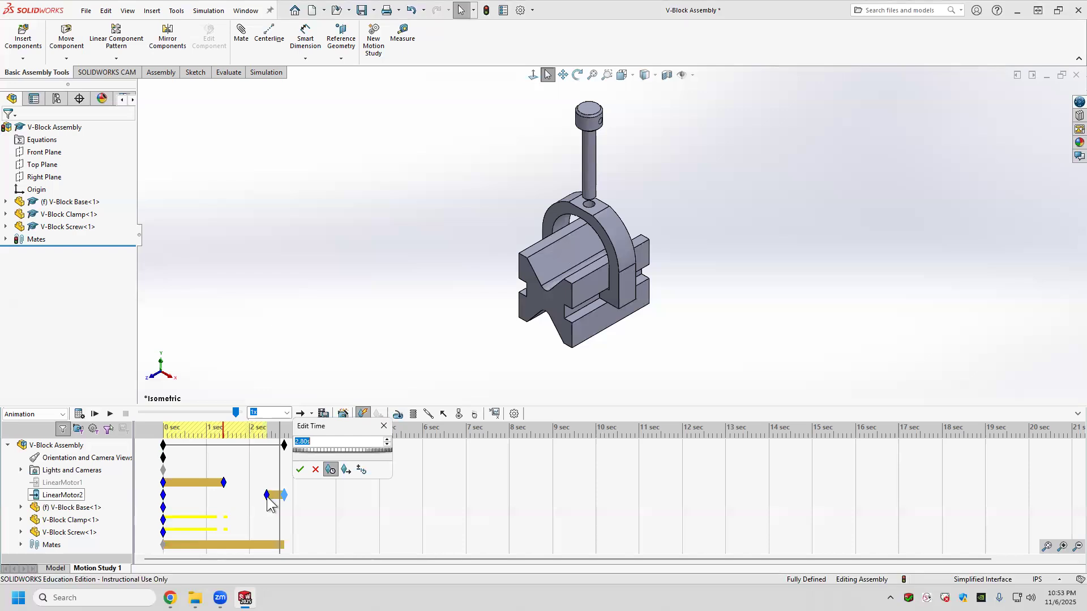
type("3.8")
key("Return")
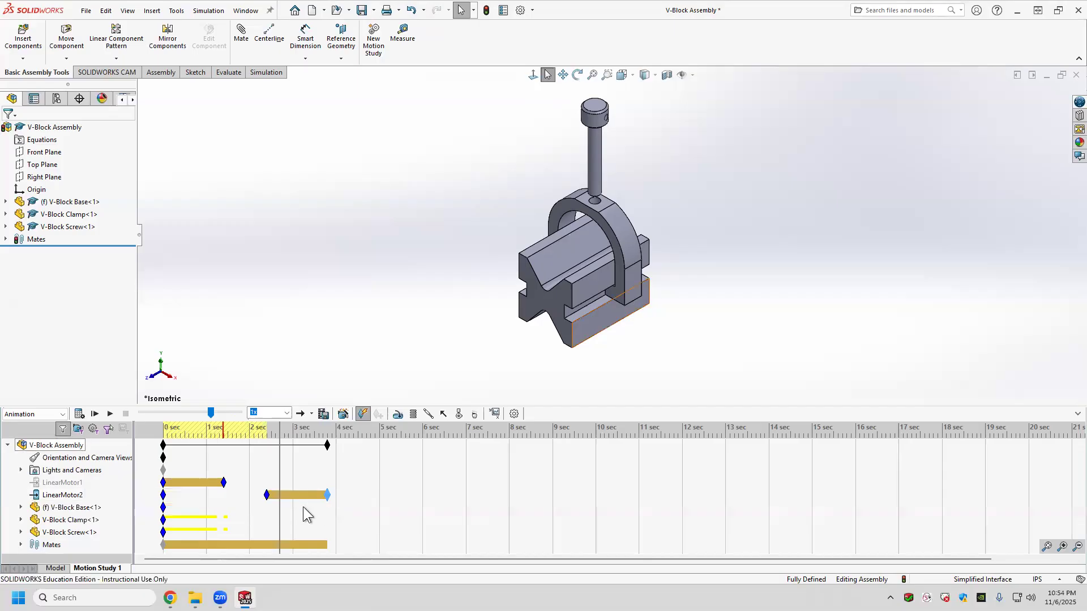
left_click(80, 415)
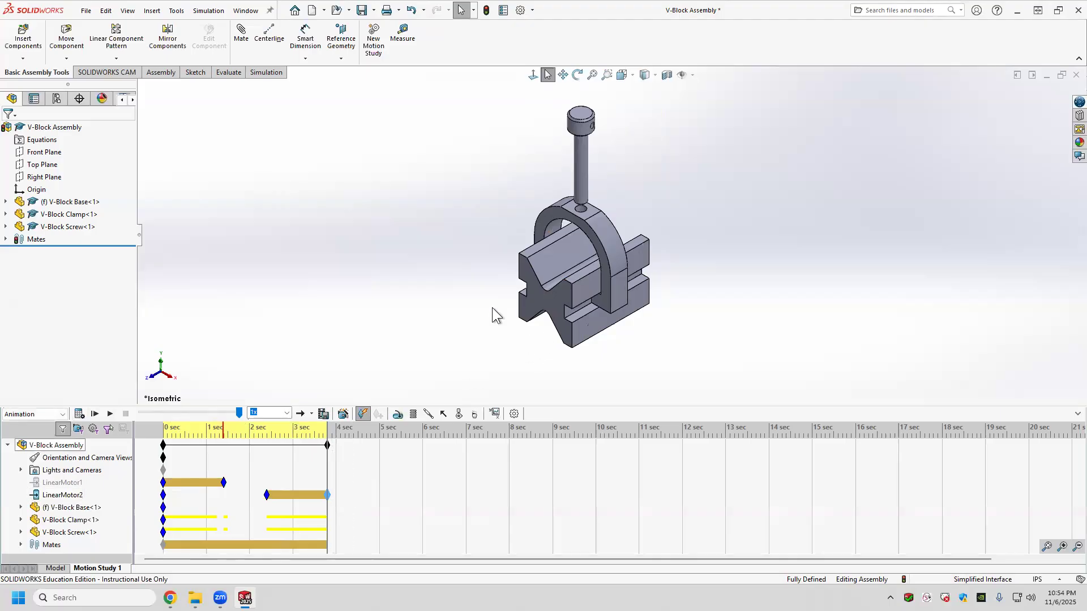
Step: Set the animation rate to 30 frames per second in the motion study properties and recalculate the study
left_click(514, 414)
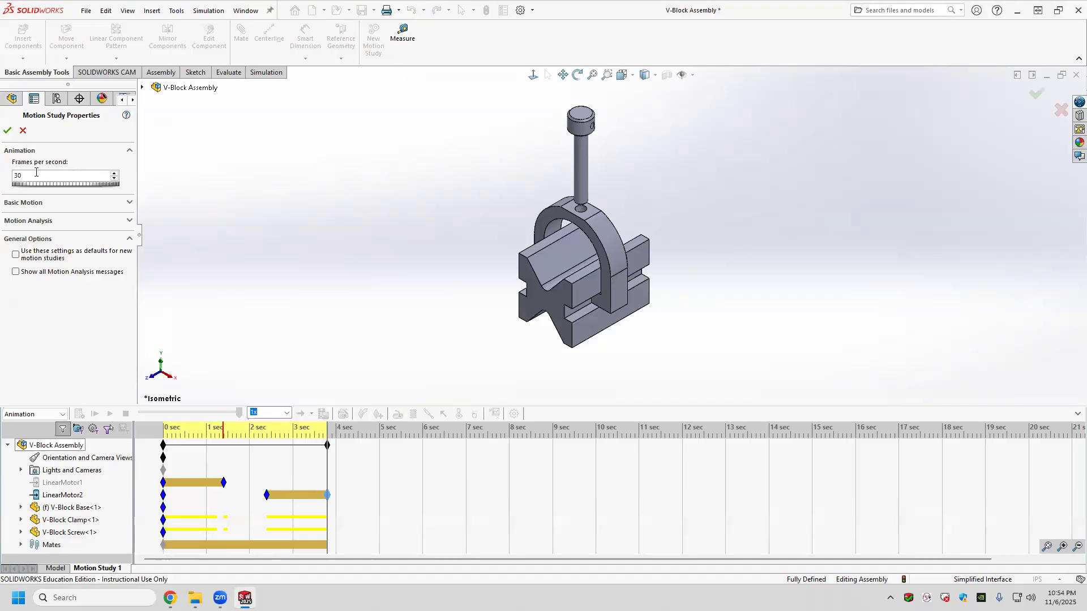
left_click(8, 130)
left_click(79, 414)
Step: Review the Basic Motion and Motion Analysis settings in the motion study properties
left_click(91, 203)
left_click(104, 205)
left_click(94, 220)
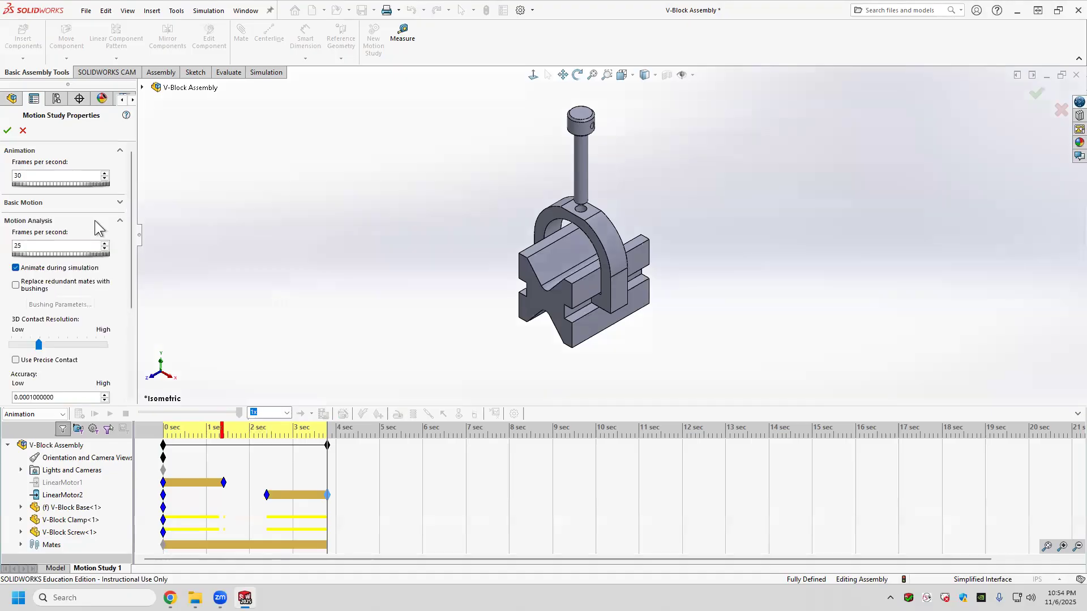
left_click(66, 221)
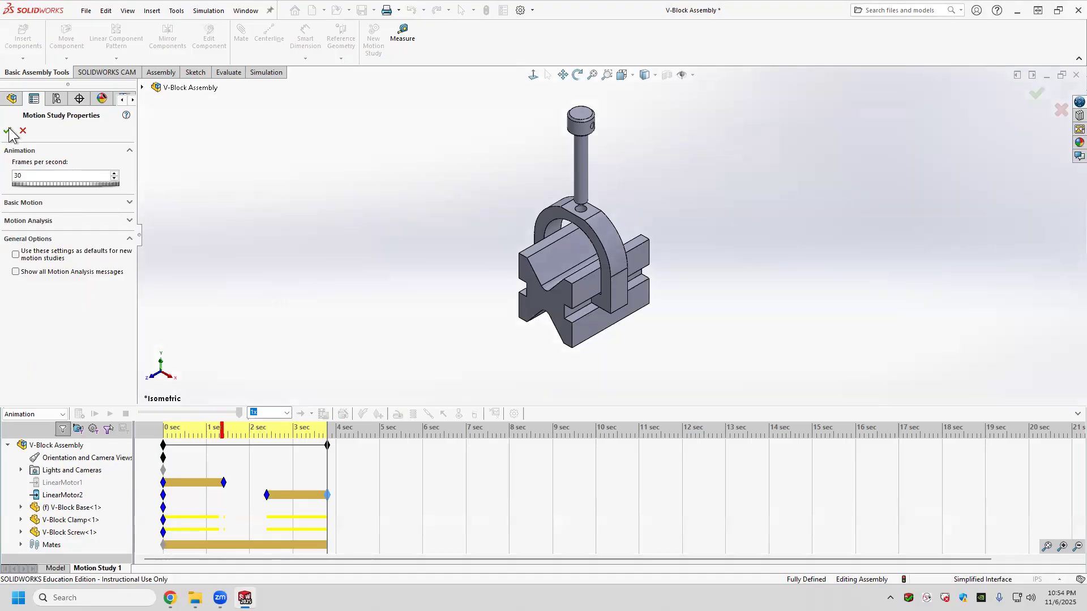
left_click(8, 132)
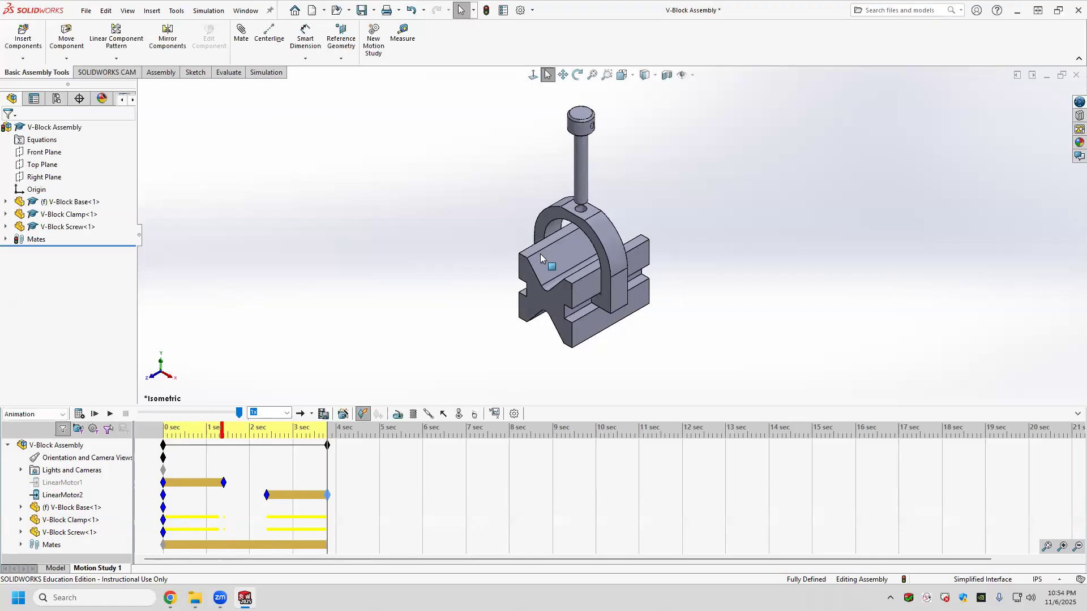
Step: Add a rotary motor on the V-Block Screw's cylindrical head face with reversed direction, at a constant speed of 100 RPM
left_click(398, 414)
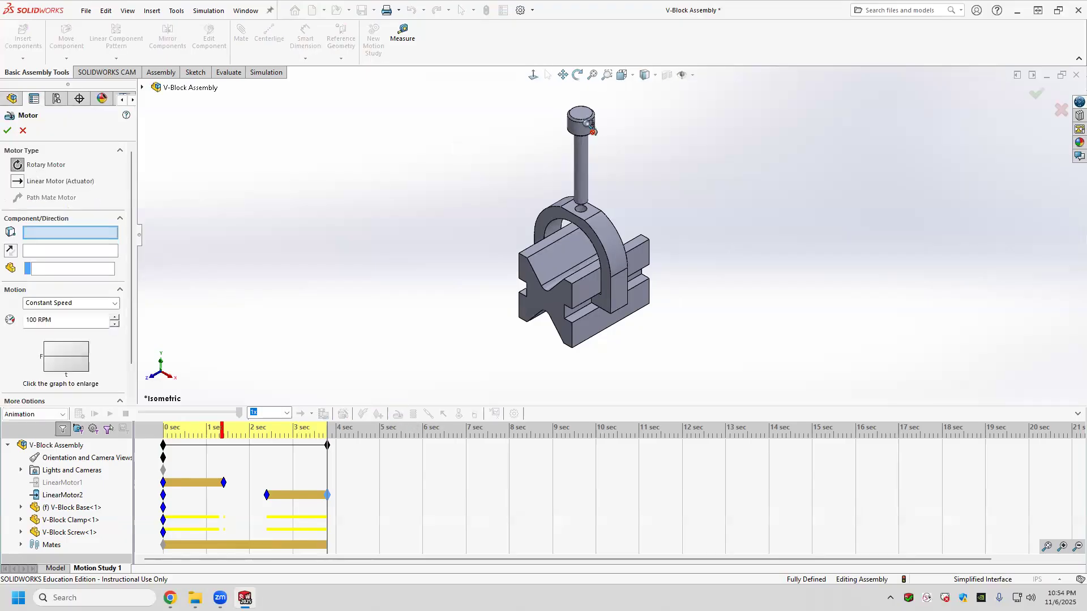
scroll(581, 147, "down", 2)
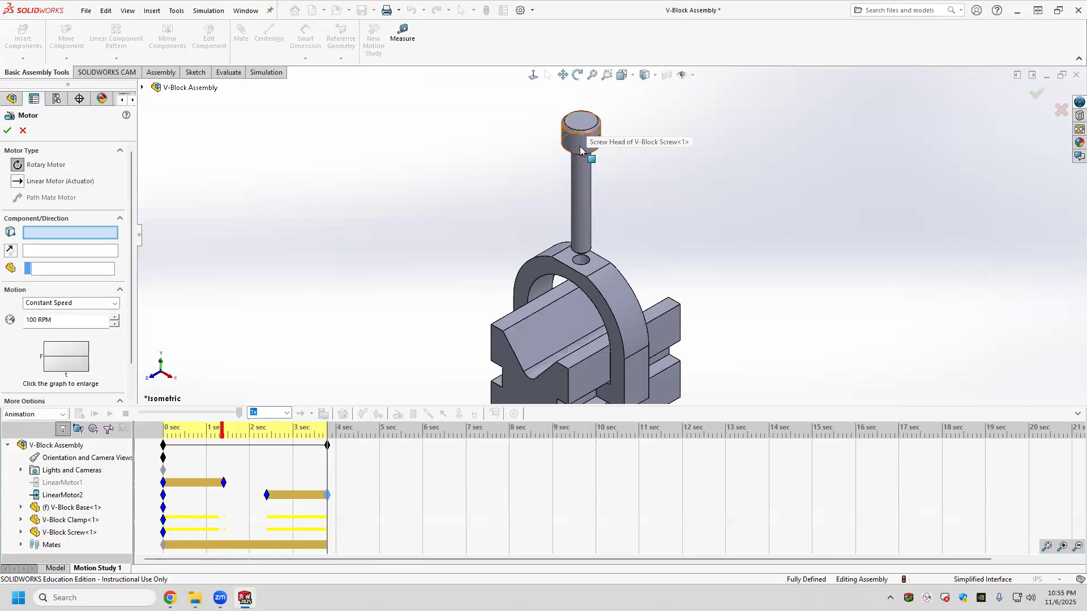
left_click(581, 139)
left_click(581, 196)
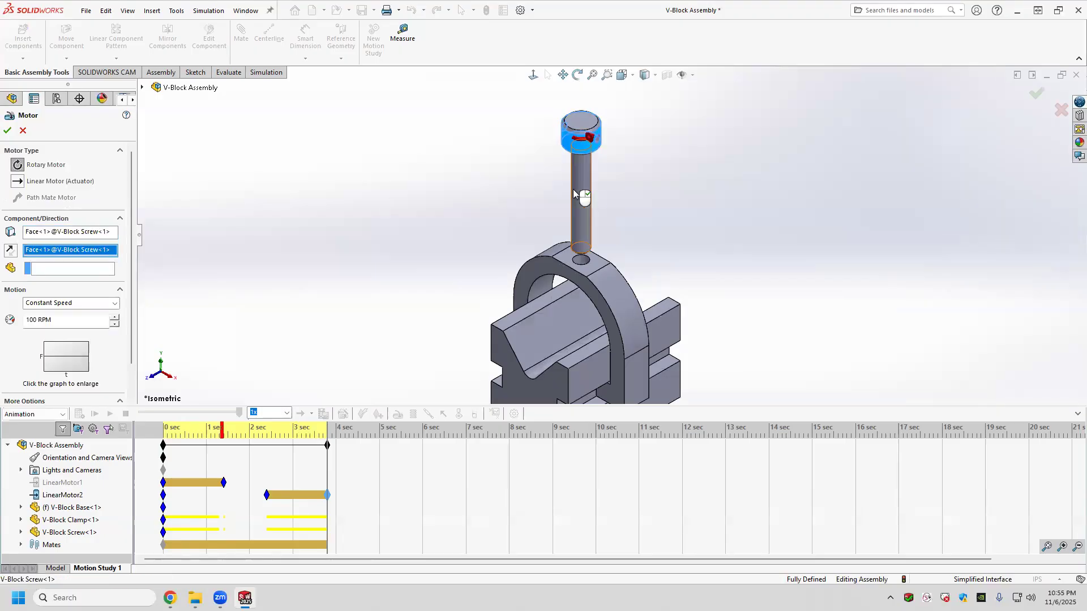
right_click(68, 250)
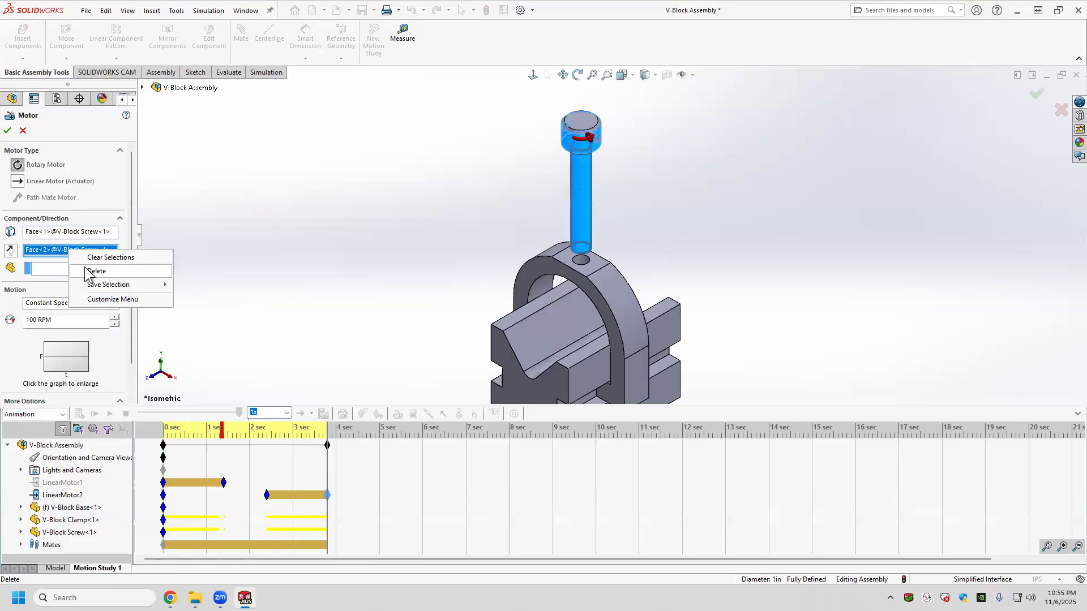
key("Return")
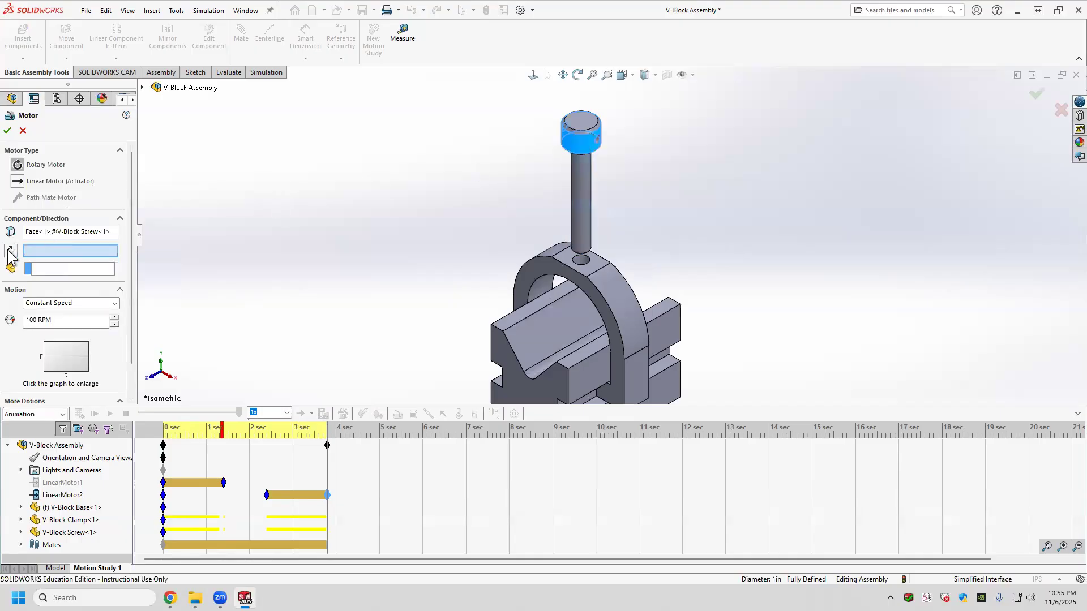
left_click(8, 250)
left_click(588, 134)
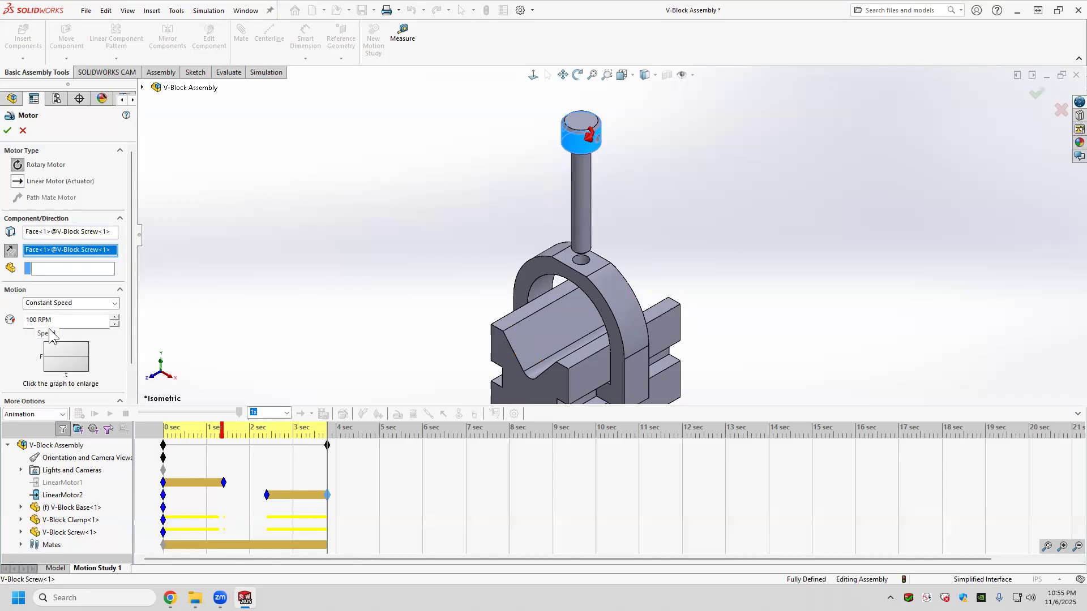
left_click(8, 132)
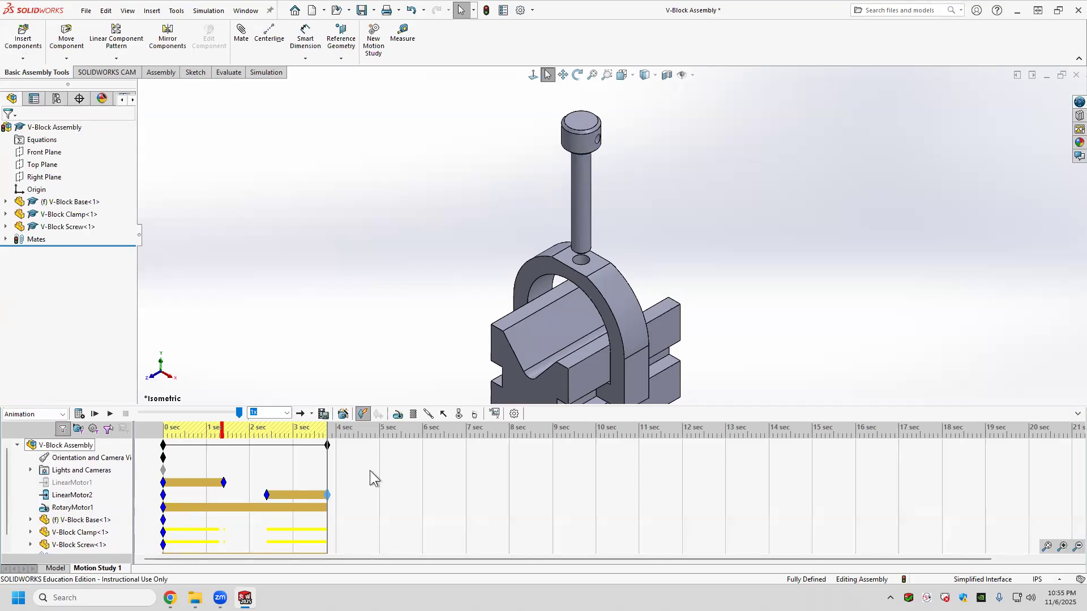
Step: Check the second linear motor's end key point time and move the rotary motor's start key point to 4.8 sec
scroll(608, 306, "up", 2)
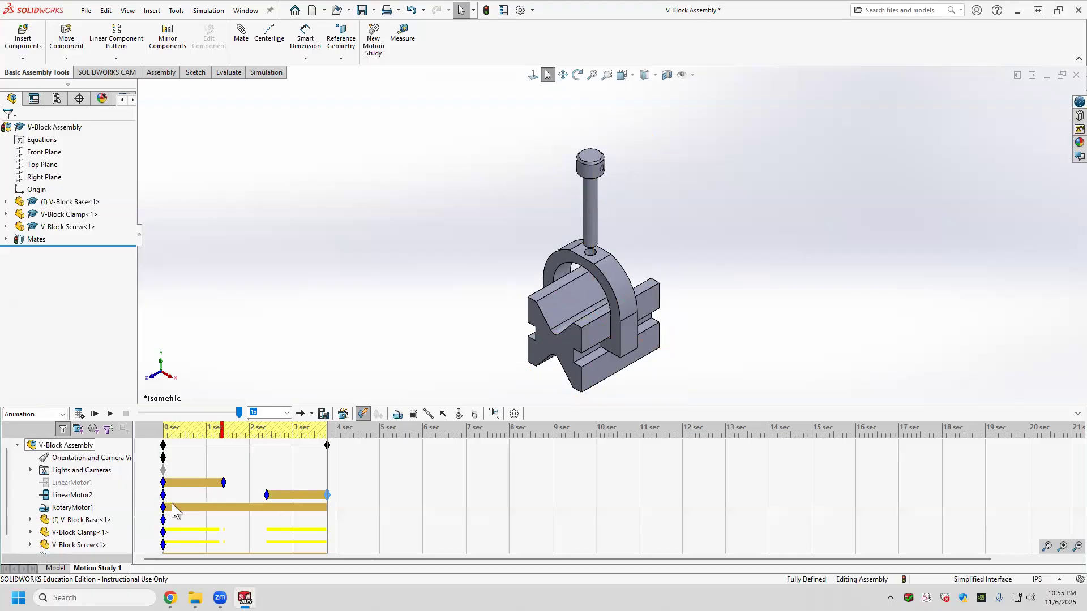
right_click(327, 495)
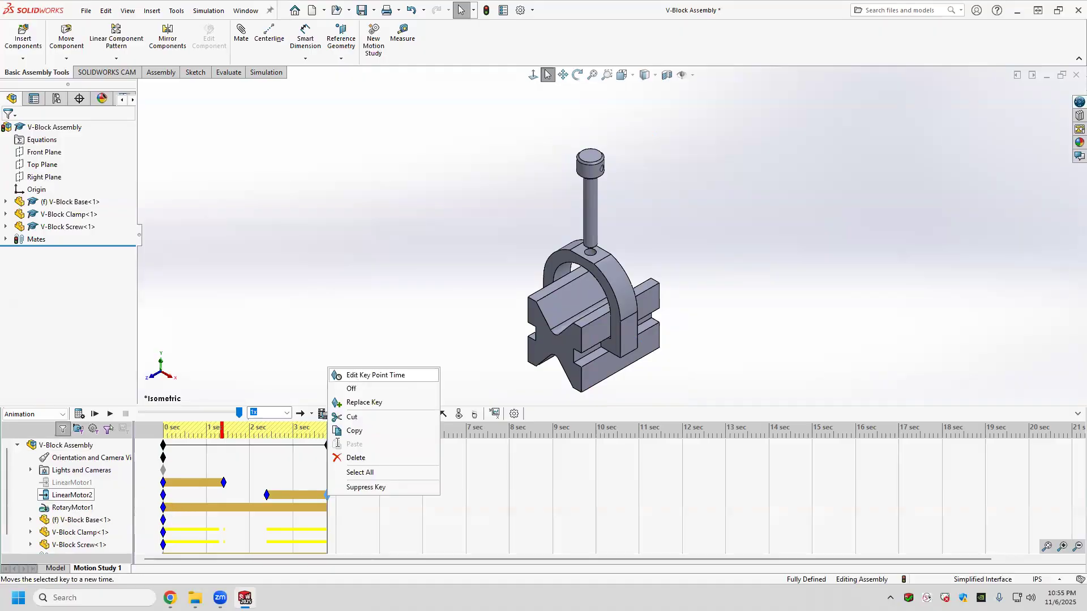
left_click(375, 376)
left_click(164, 507)
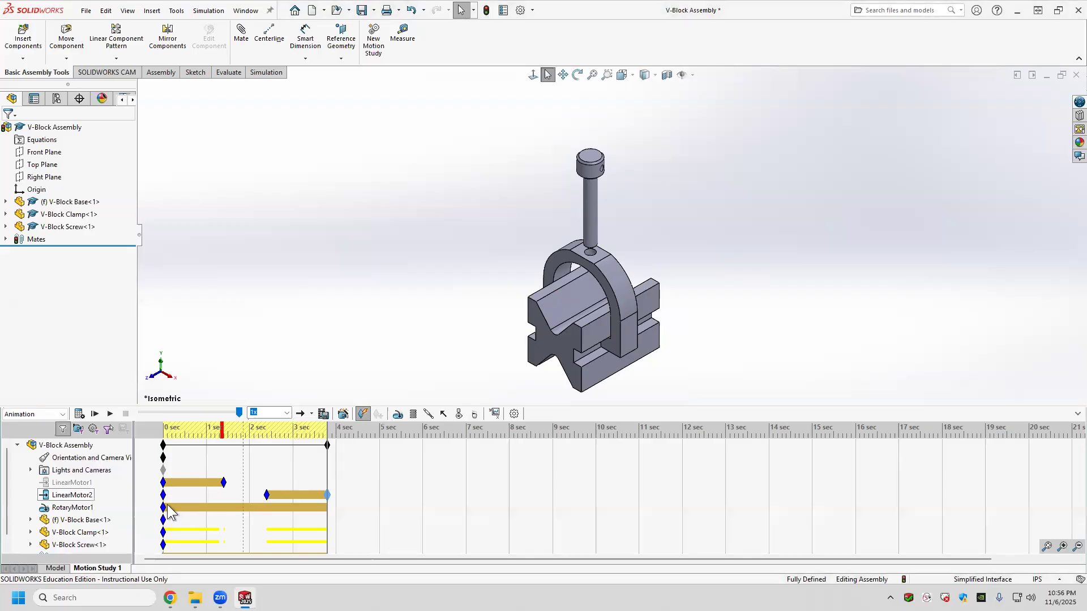
right_click(164, 508)
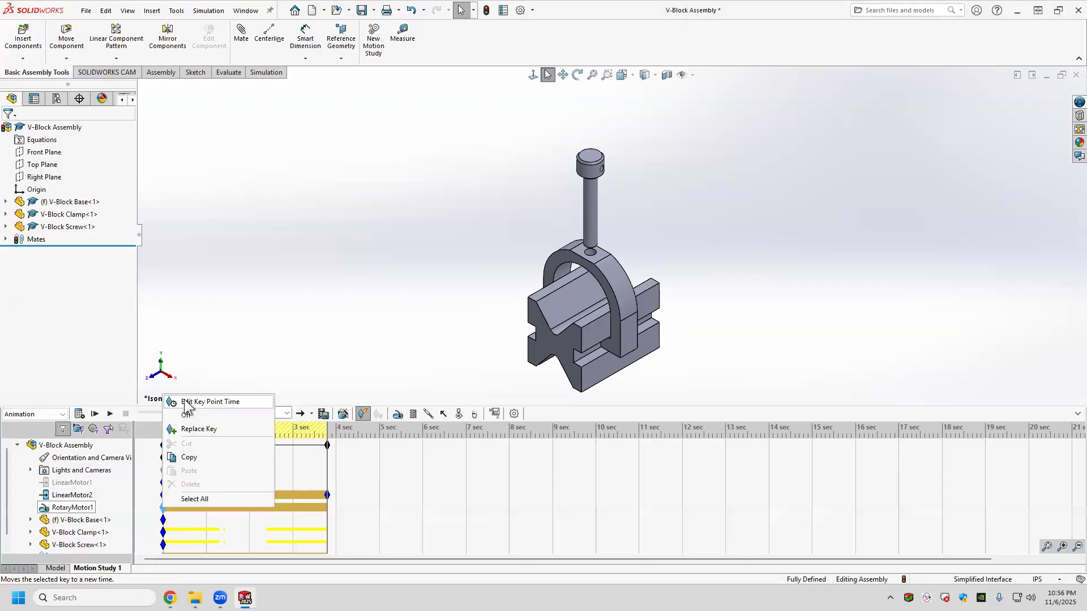
left_click(192, 401)
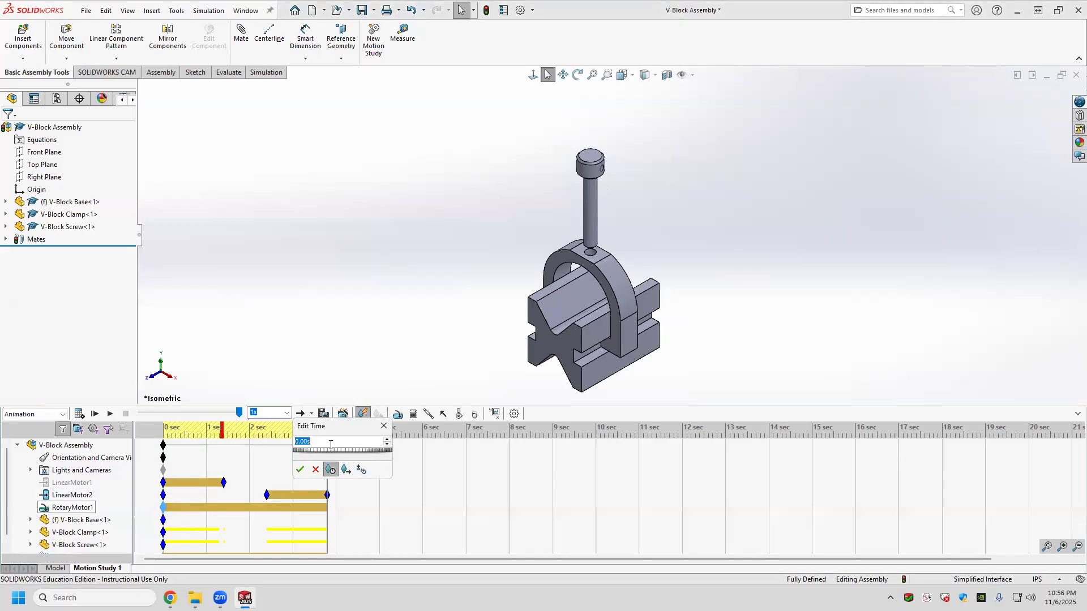
type("4.8")
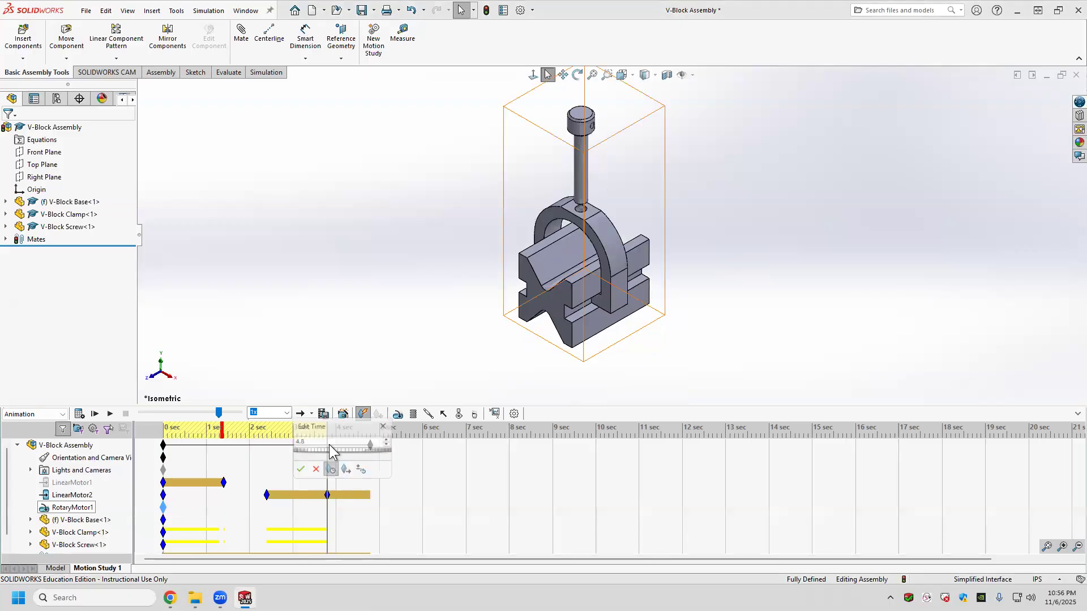
key("Return")
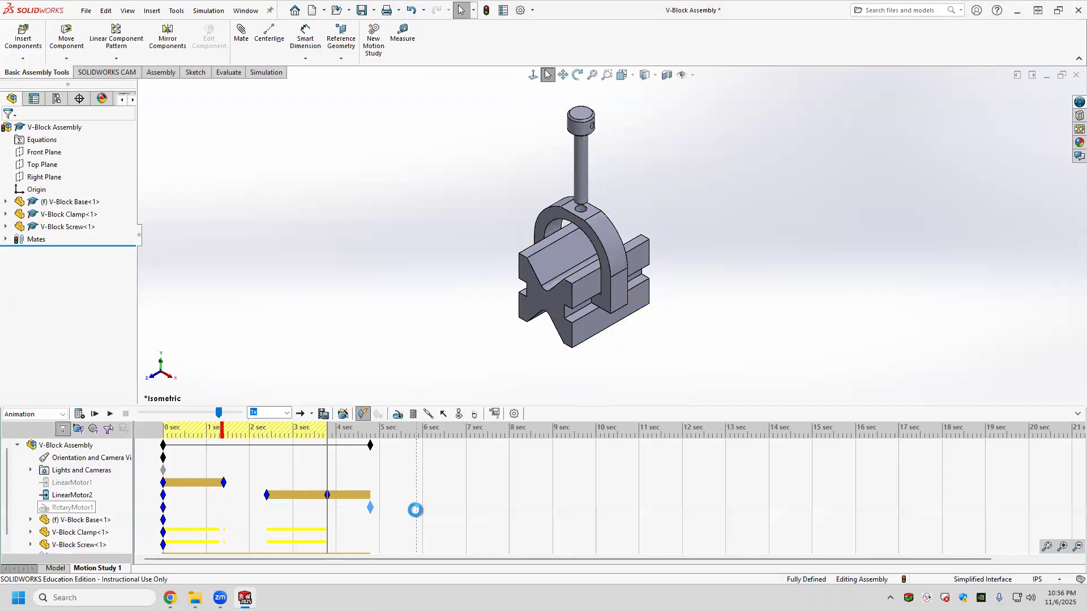
Step: Place an end key point for the rotary motor and set its time to 6.8 sec
right_click(417, 512)
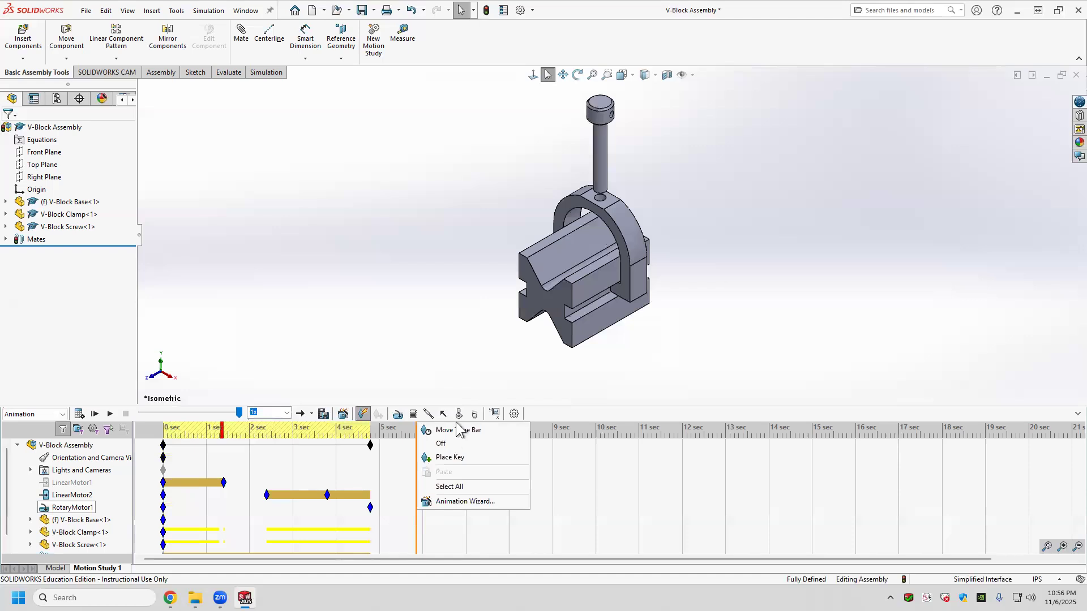
left_click(450, 457)
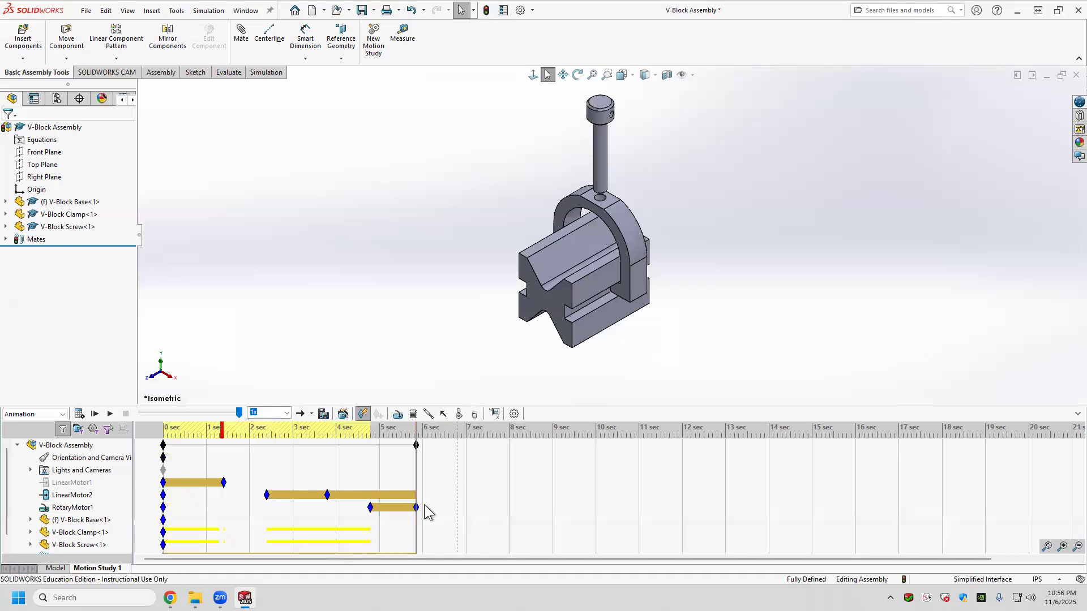
right_click(416, 508)
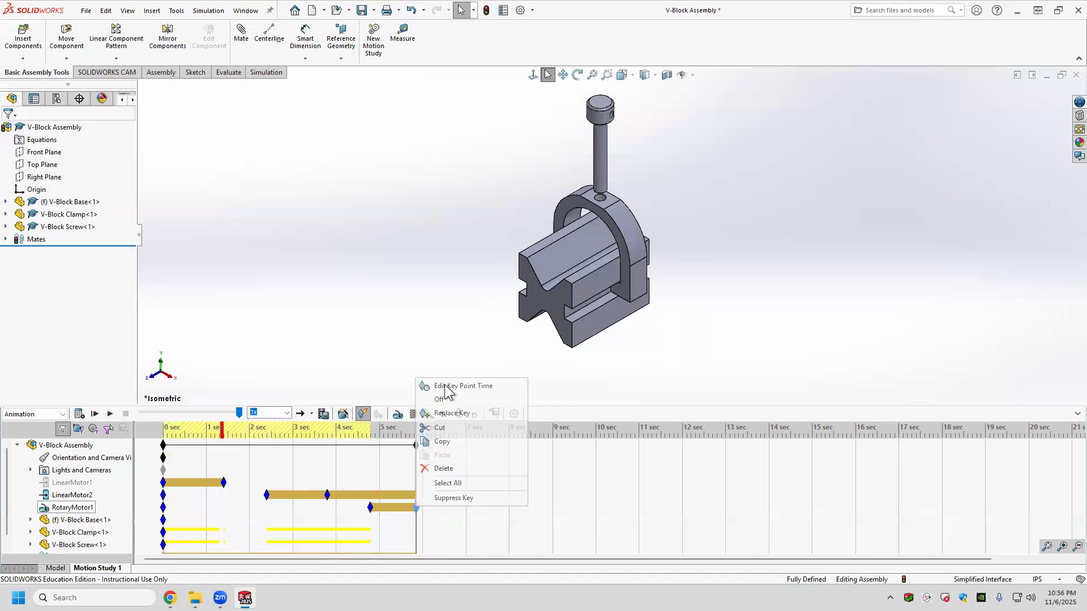
left_click(447, 387)
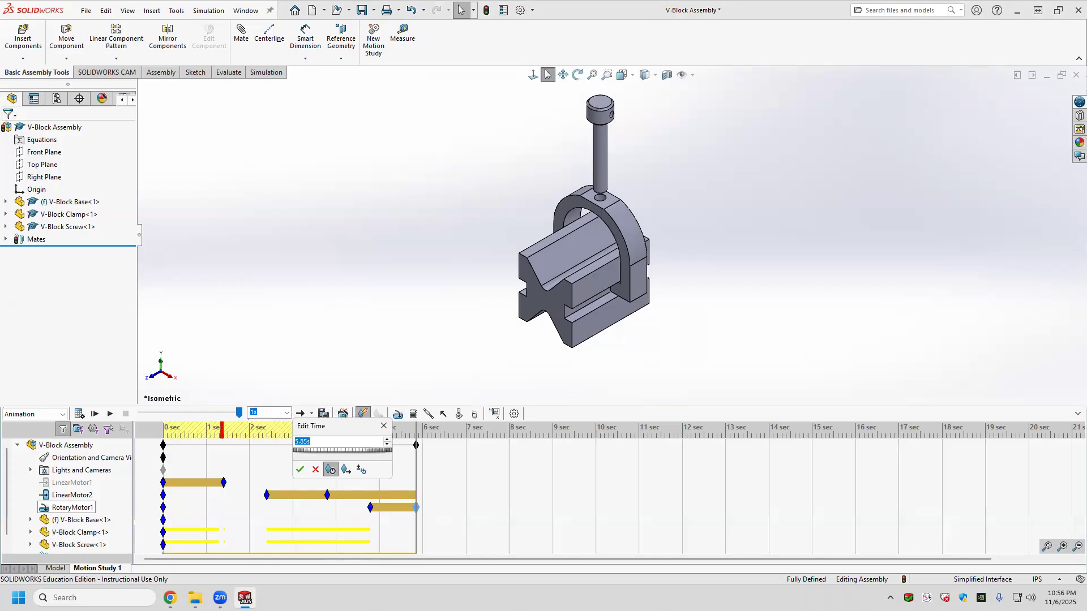
type("6.8")
key("Return")
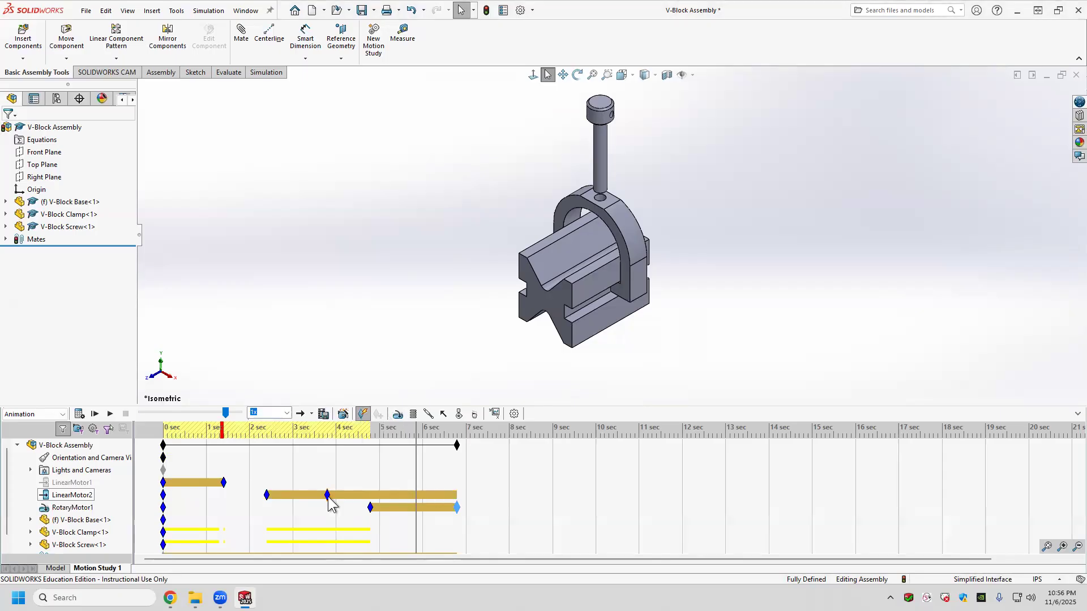
Step: Turn the second linear motor off at its 3.8 sec key point
right_click(378, 393)
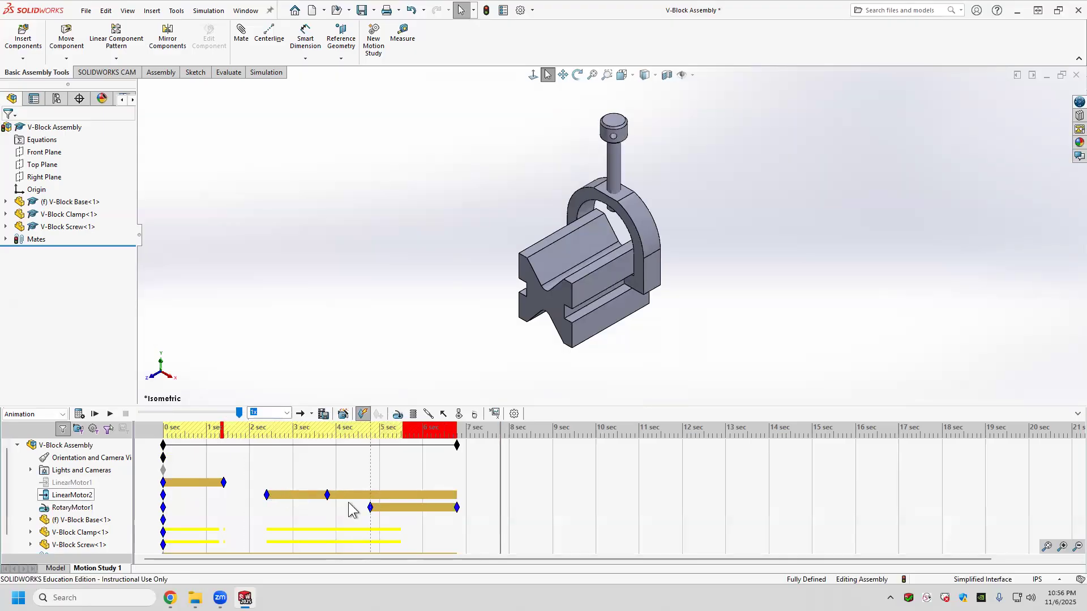
mouse_move(328, 500)
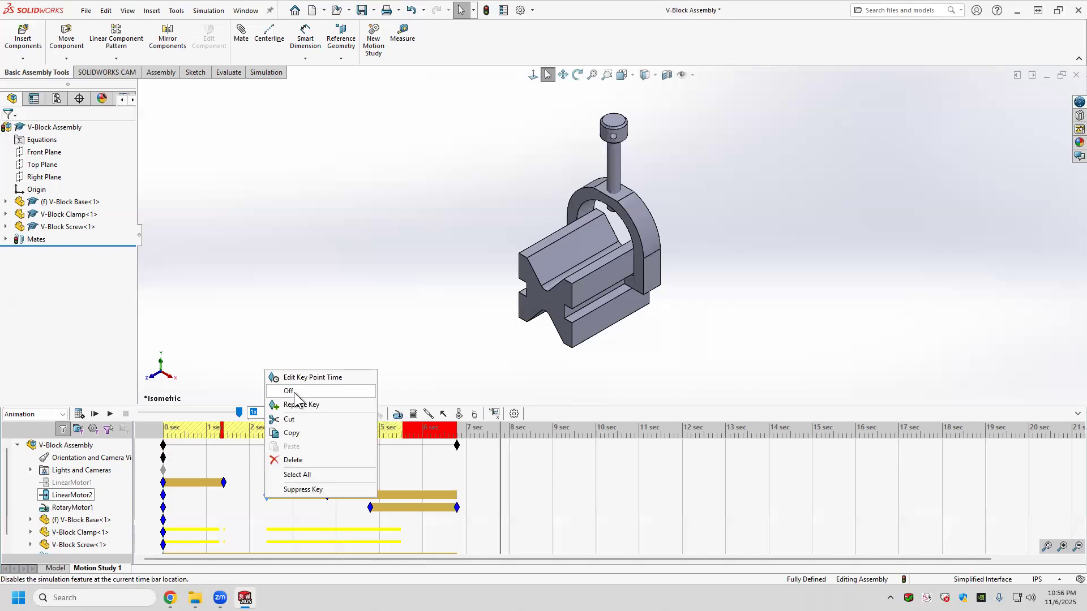
left_click(334, 437)
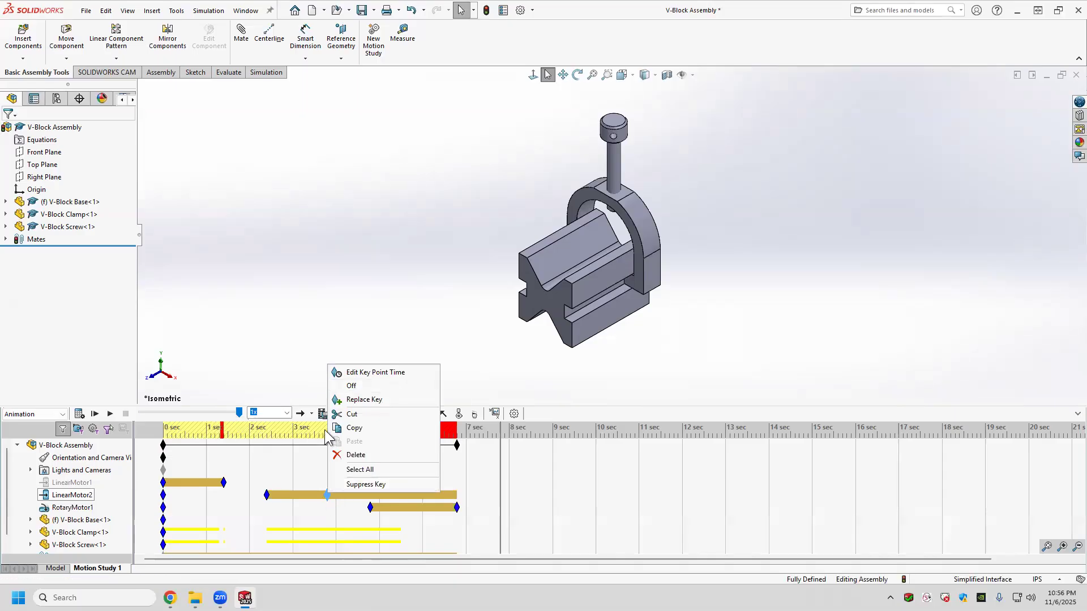
left_click(327, 498)
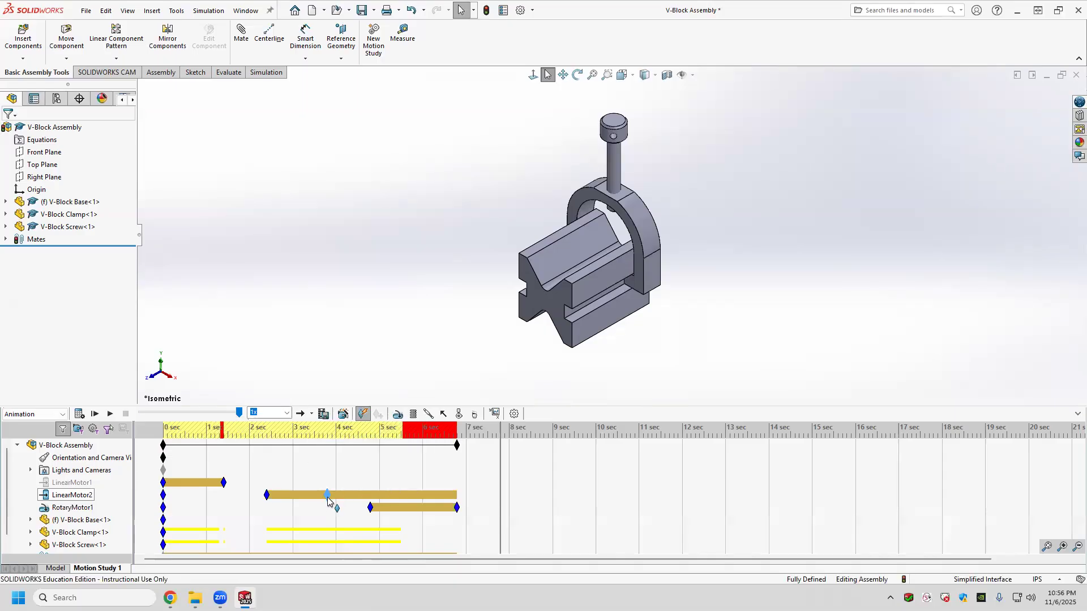
right_click(328, 498)
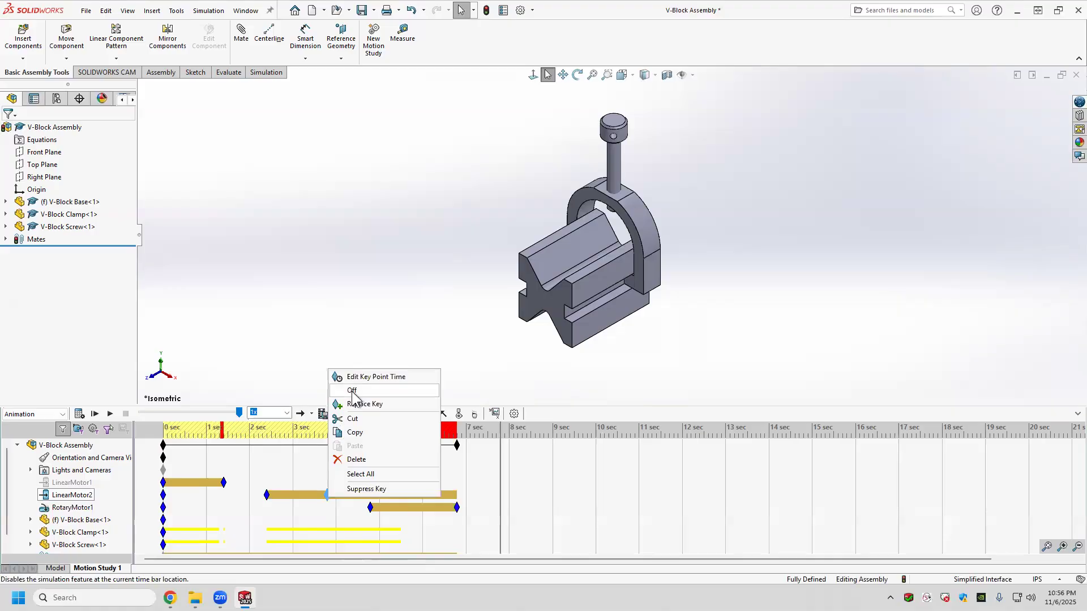
left_click(352, 392)
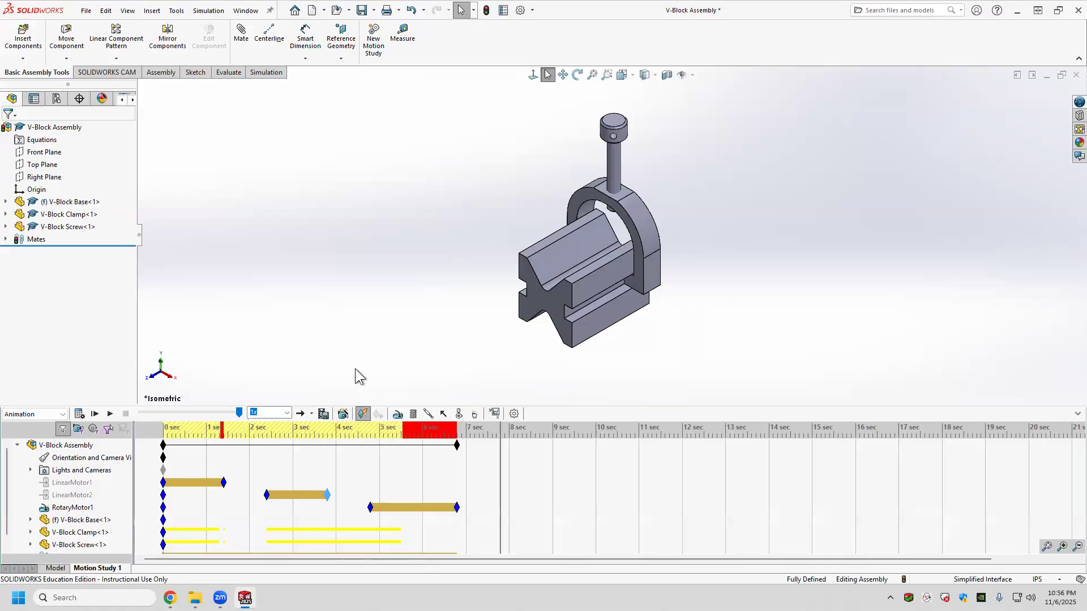
Step: Turn the rotary motor off at its 6.8 sec key point and recalculate the motion study
left_click(367, 498)
right_click(370, 508)
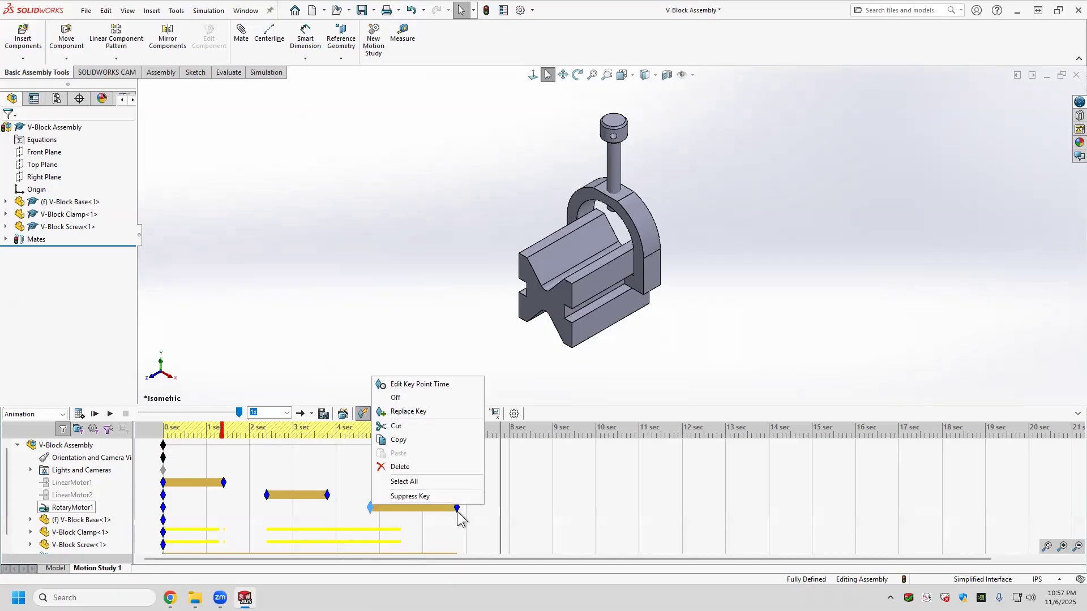
right_click(456, 508)
left_click(487, 404)
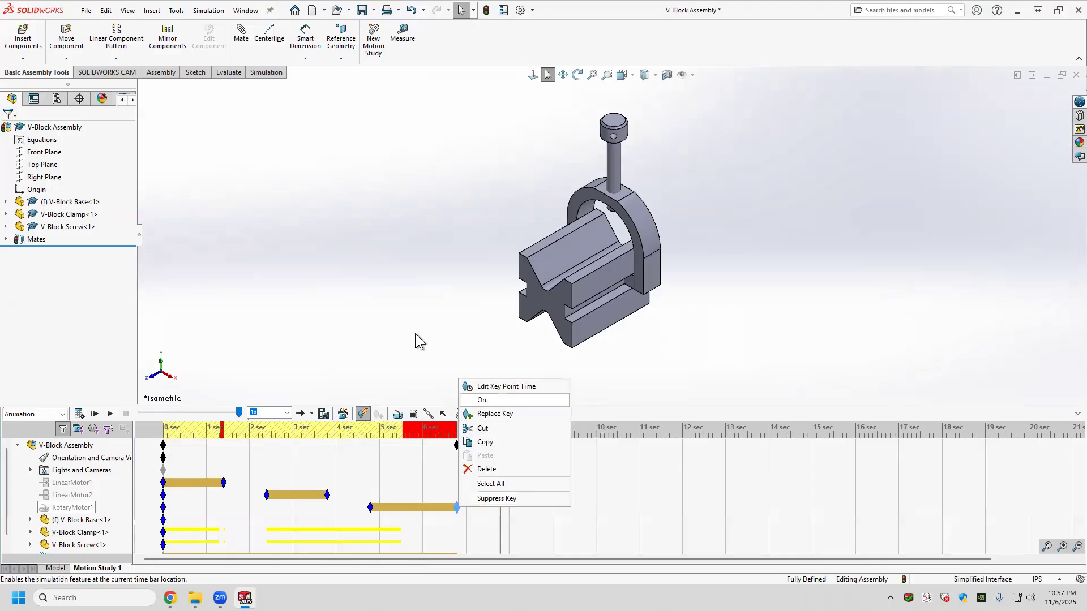
left_click(78, 414)
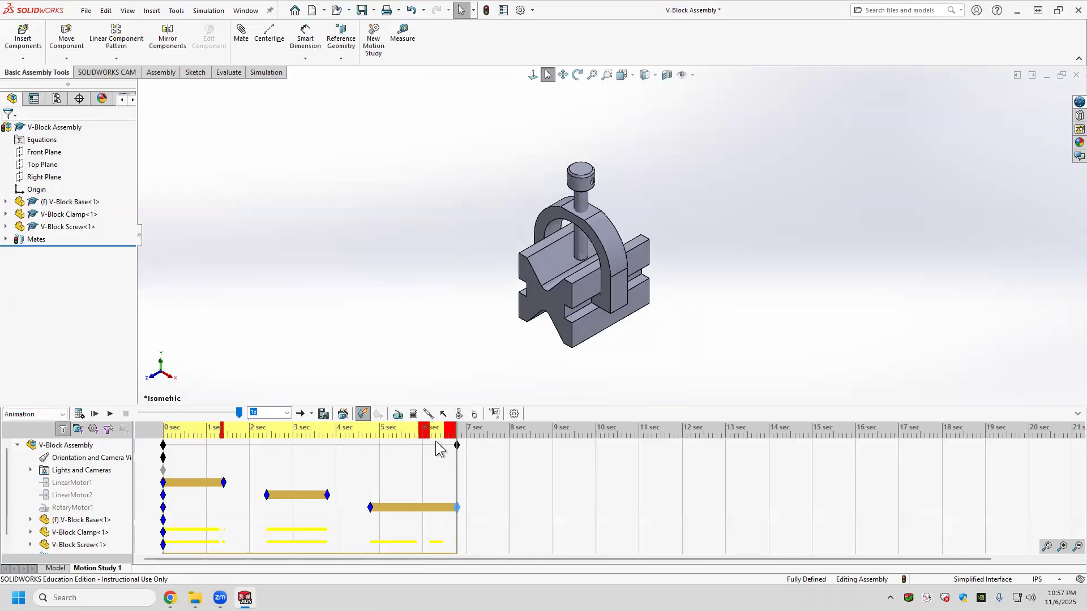
Step: Place a key point for the rotary motor at 5.9 sec and delete its key point at 6.8 sec
left_click(421, 442)
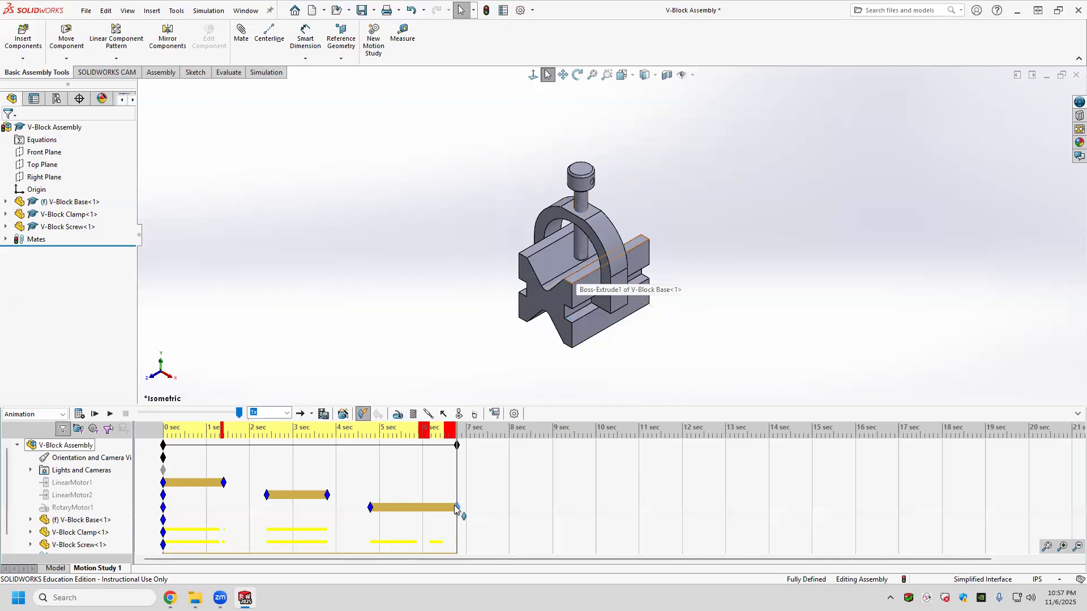
left_click(426, 432)
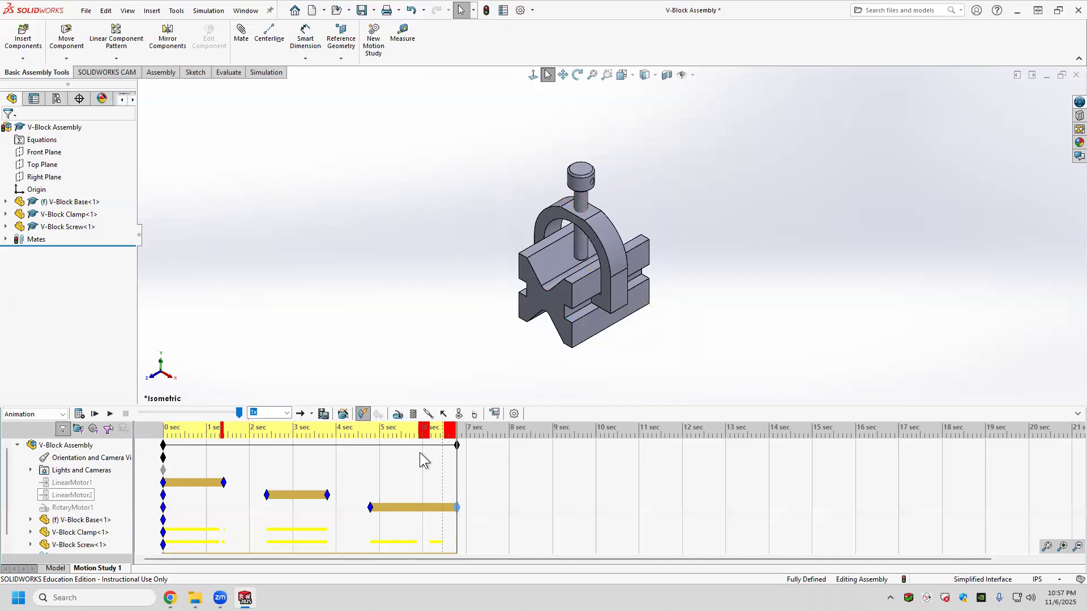
left_click(419, 506)
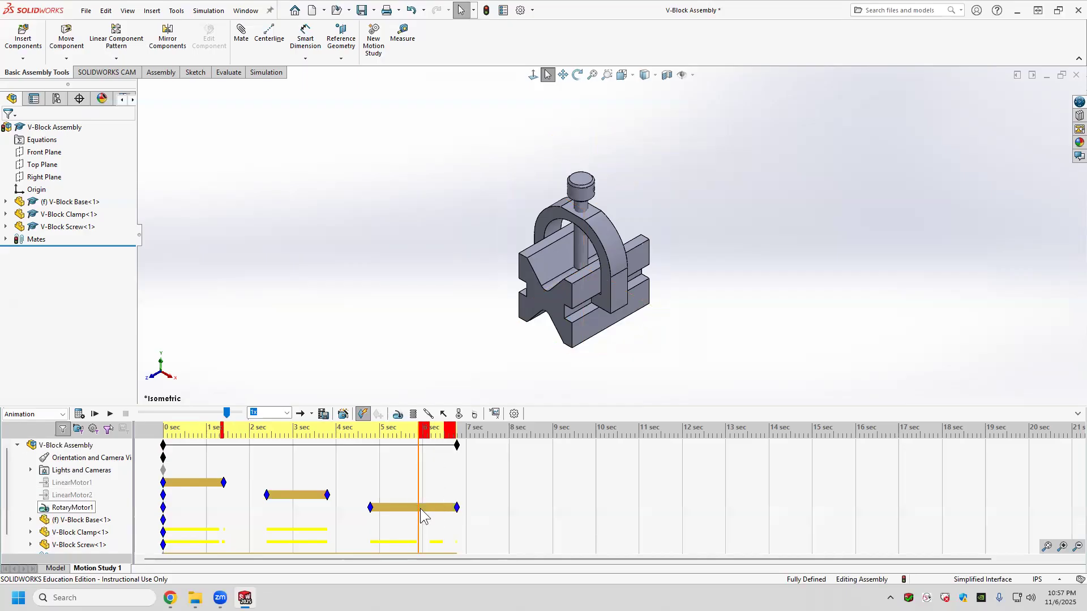
right_click(454, 433)
left_click(397, 435)
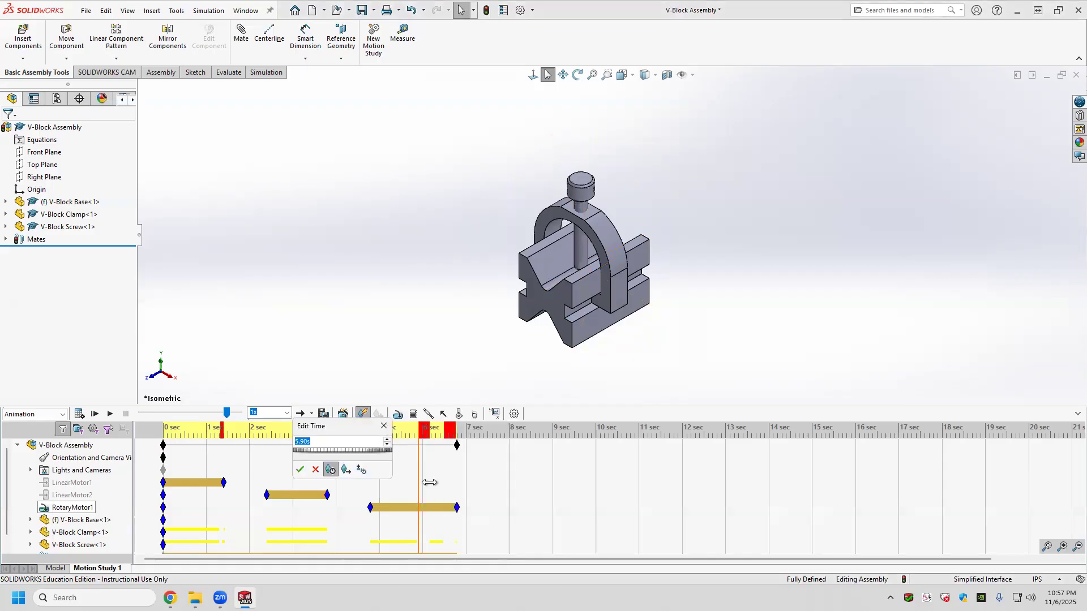
left_click(419, 507)
right_click(453, 505)
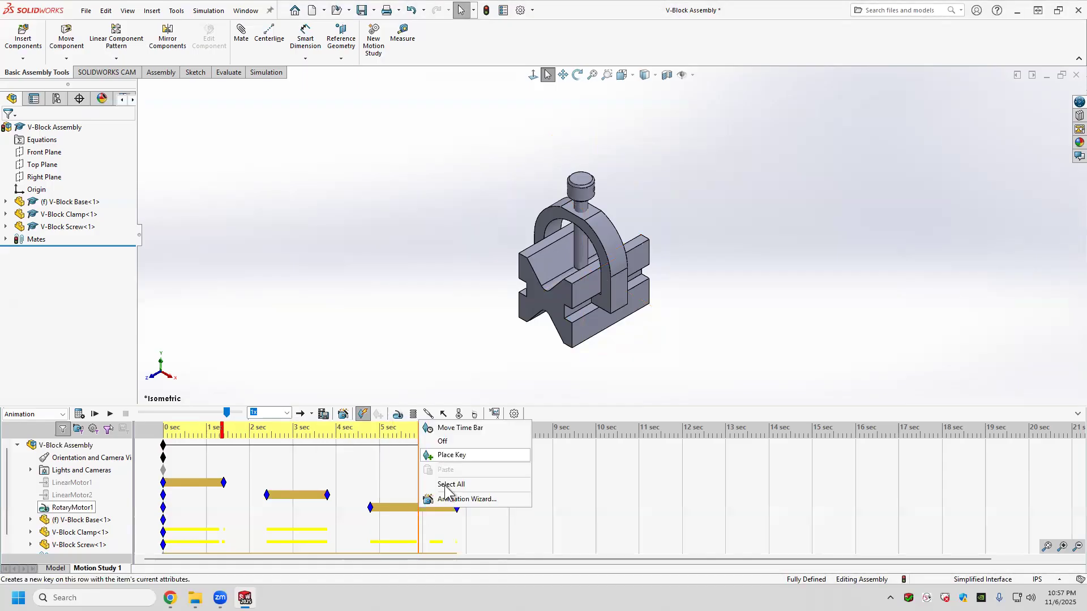
right_click(457, 507)
left_click(481, 468)
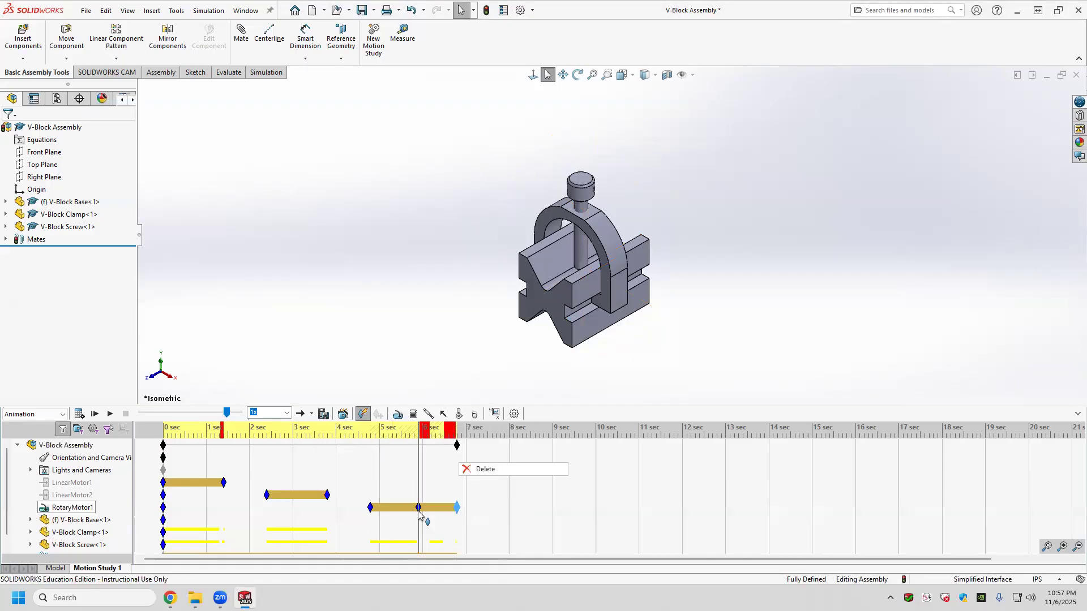
Step: Check the time of the rotary motor's new end key point and recalculate the motion study
right_click(419, 507)
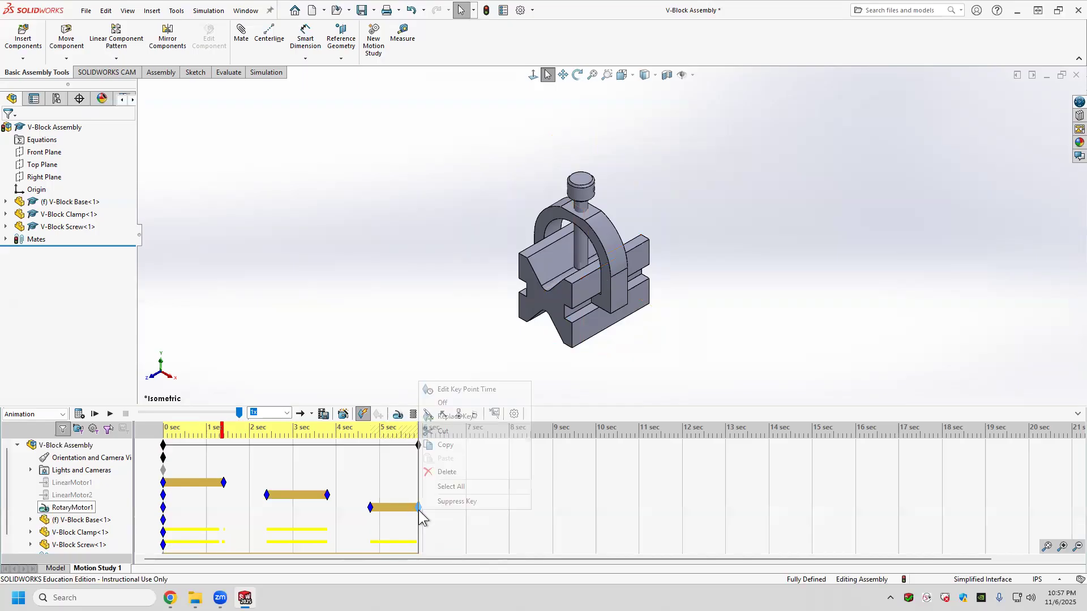
left_click(466, 390)
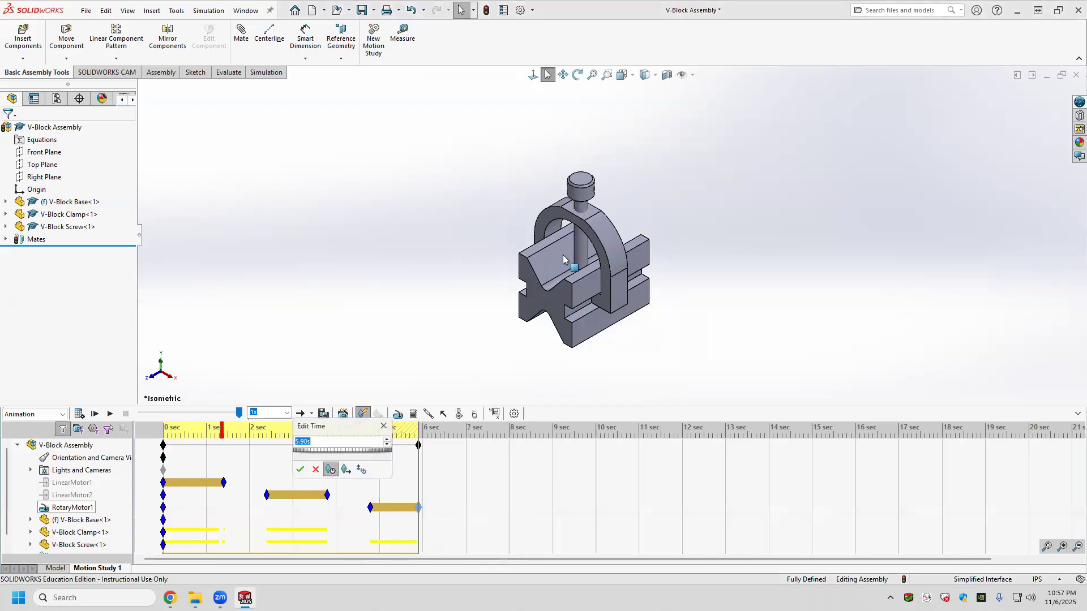
left_click(81, 413)
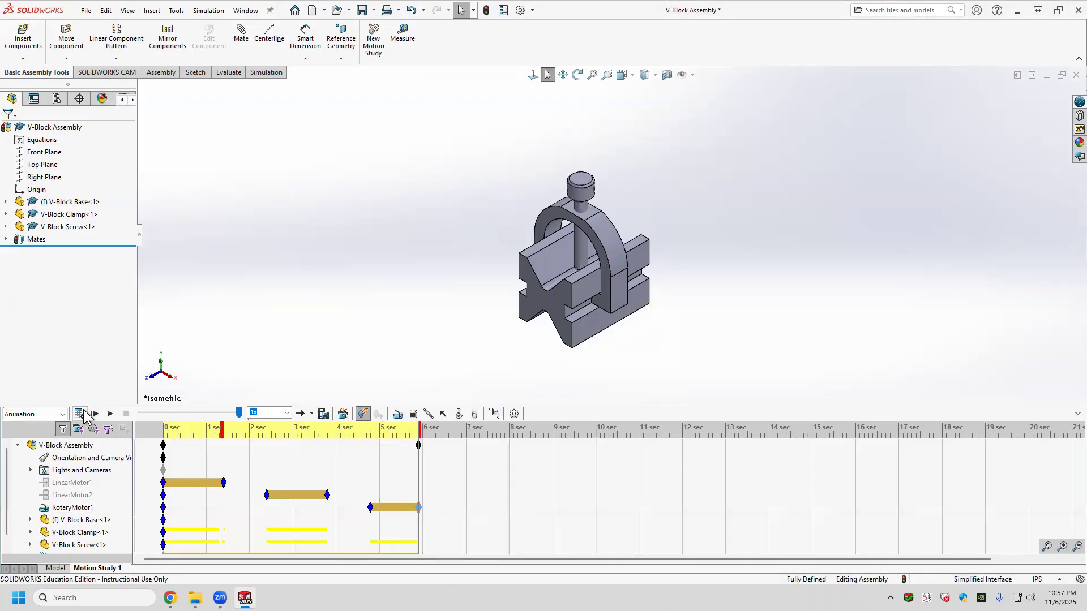
left_click(89, 412)
Step: Add a second rotary motor on the V-Block Screw's cylindrical head face at a constant speed of 100 RPM
left_click(399, 415)
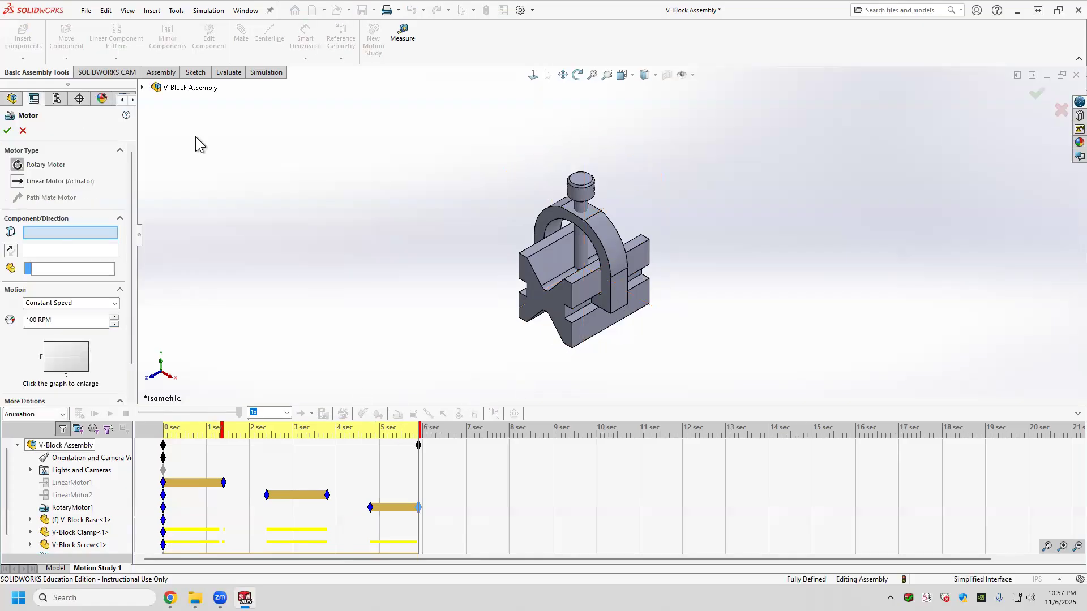
scroll(563, 192, "down", 2)
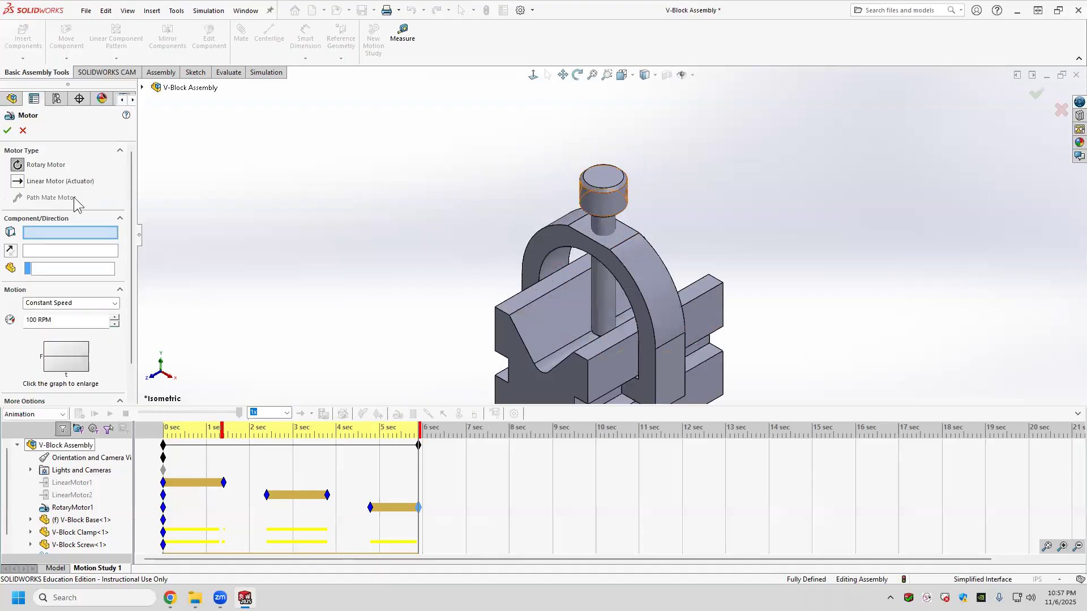
left_click(559, 213)
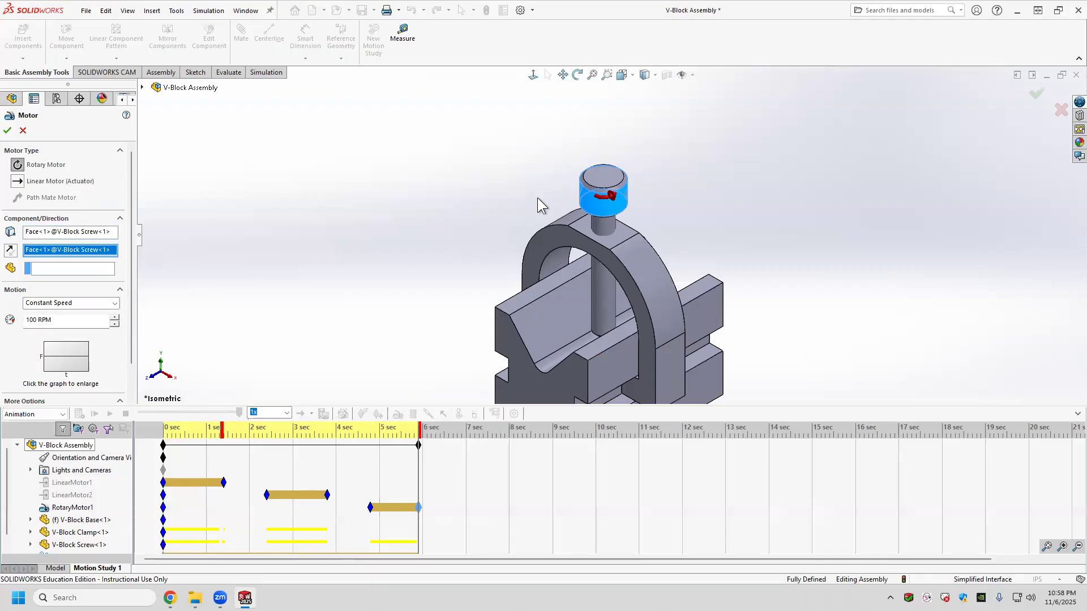
left_click(8, 131)
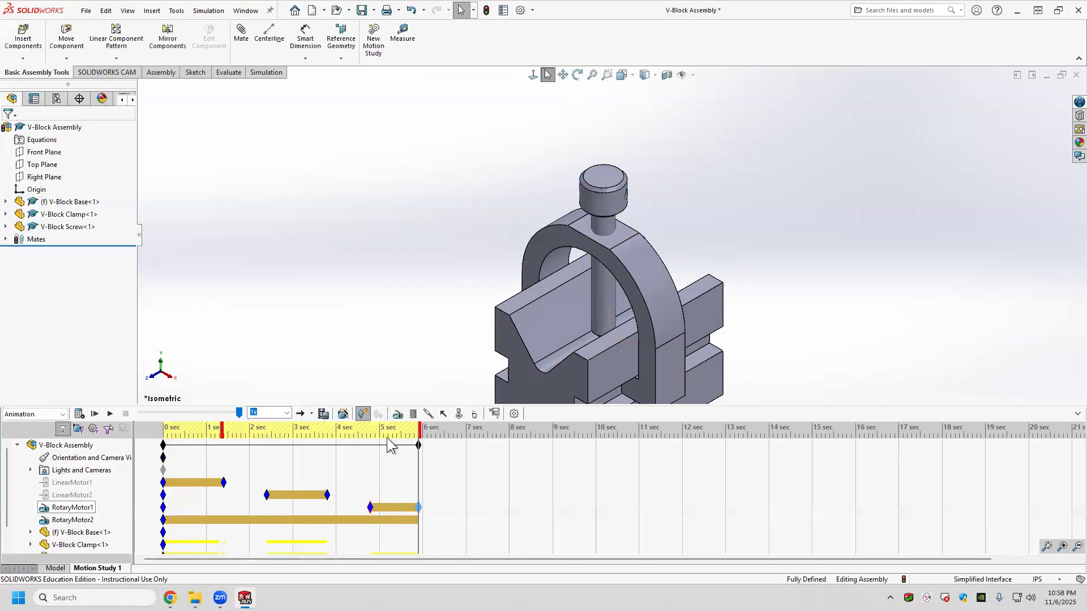
Step: Check the times of the first rotary motor's start and end key points
right_click(370, 508)
left_click(380, 426)
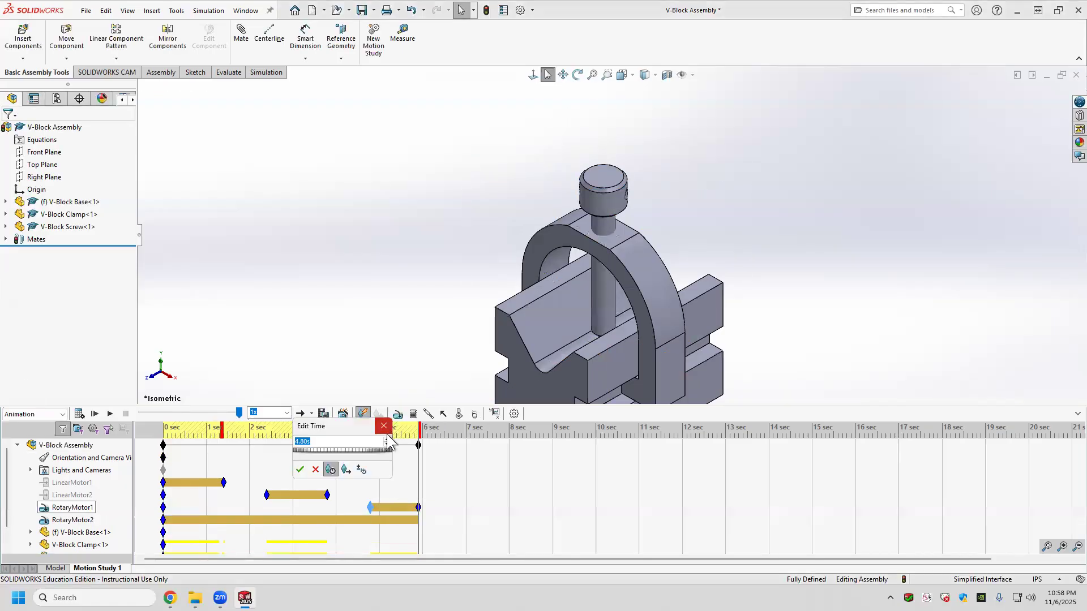
right_click(419, 508)
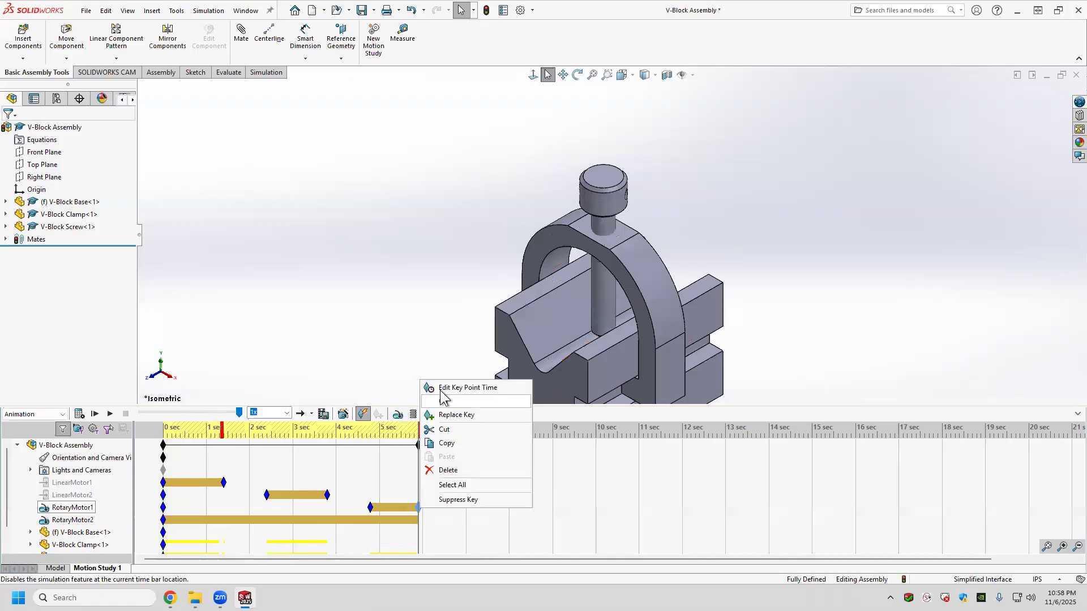
left_click(444, 389)
left_click(385, 426)
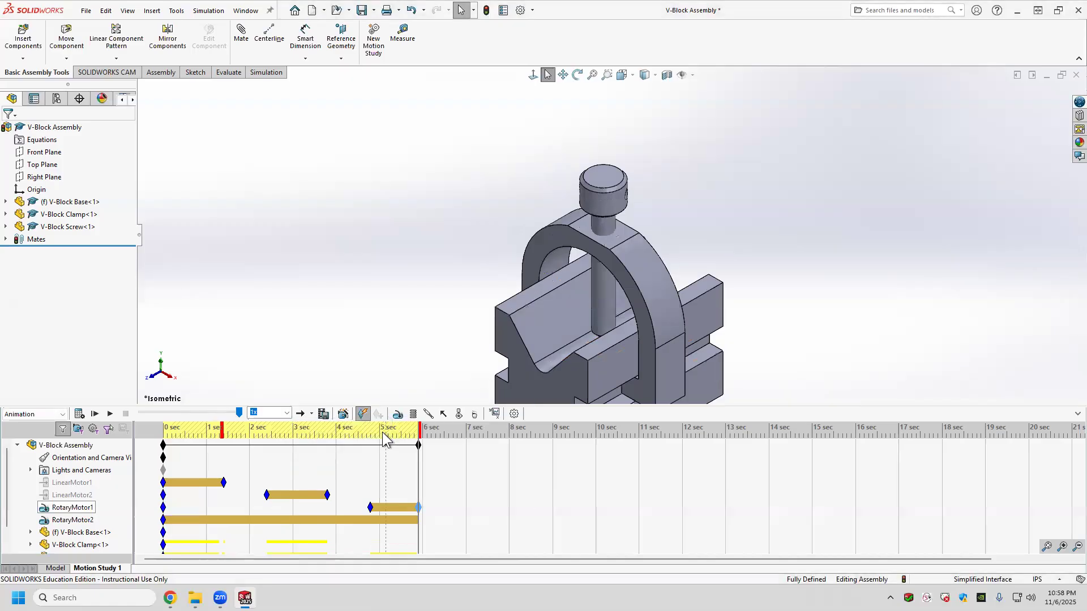
Step: Move the second rotary motor's start key point to 5.9 sec, matching the first rotary motor's end time
left_click(165, 520)
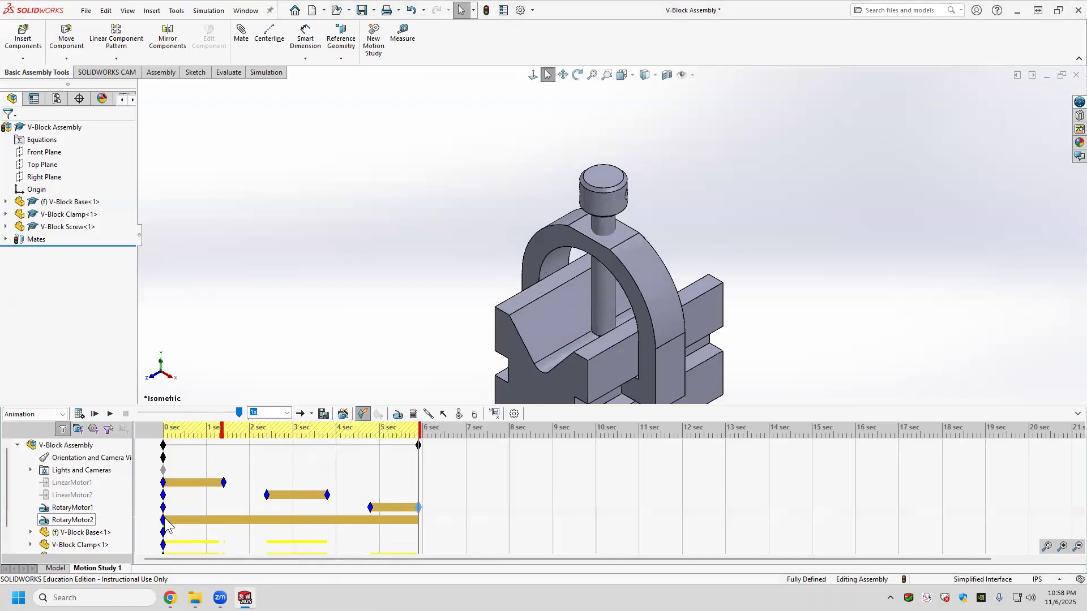
right_click(164, 520)
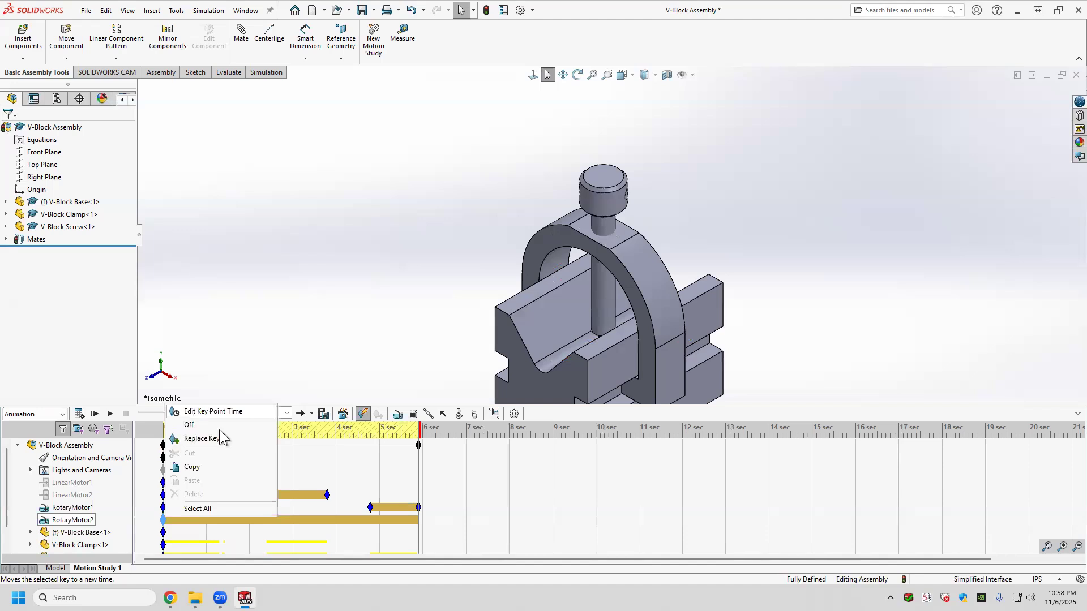
left_click(213, 412)
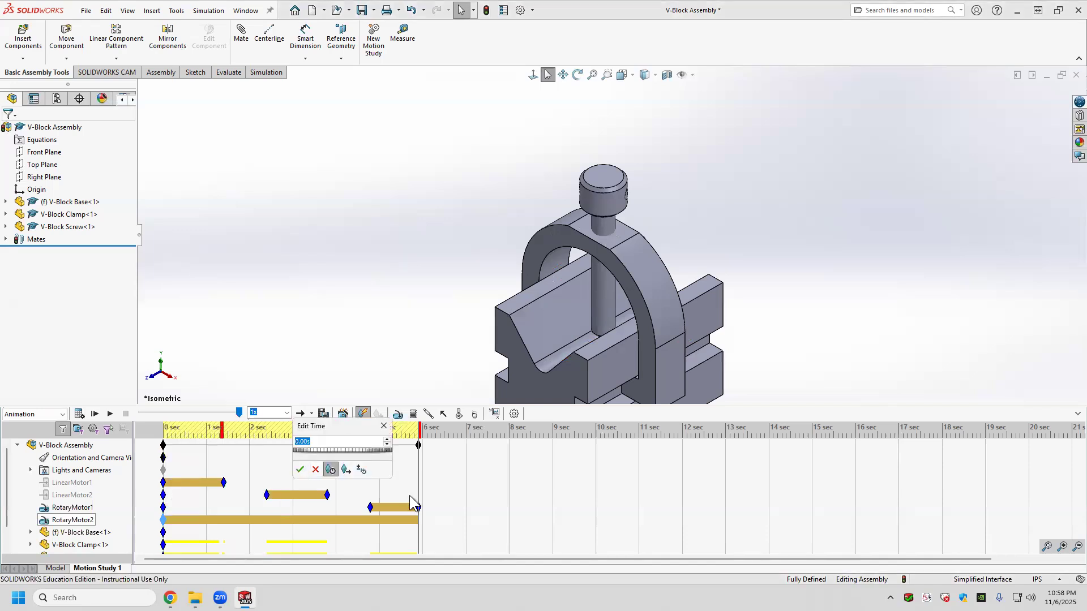
right_click(419, 508)
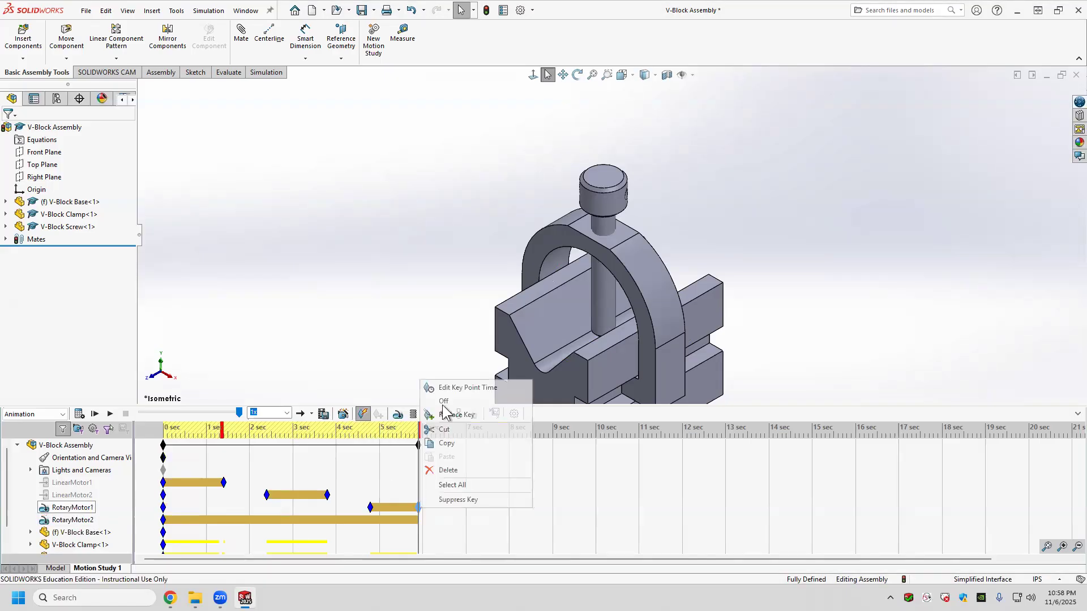
left_click(445, 404)
left_click(384, 427)
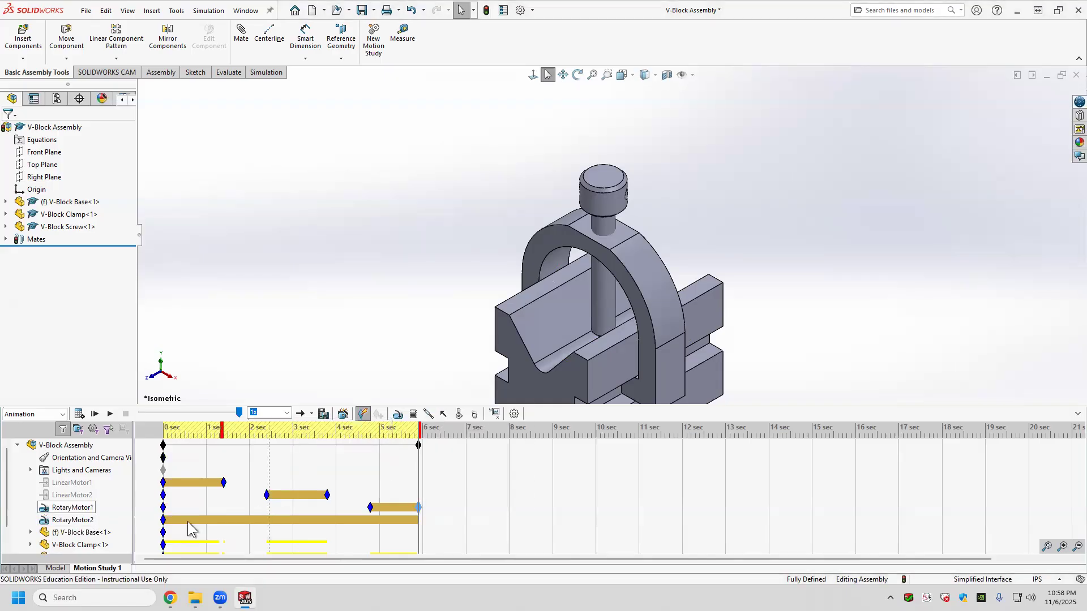
left_click(166, 521)
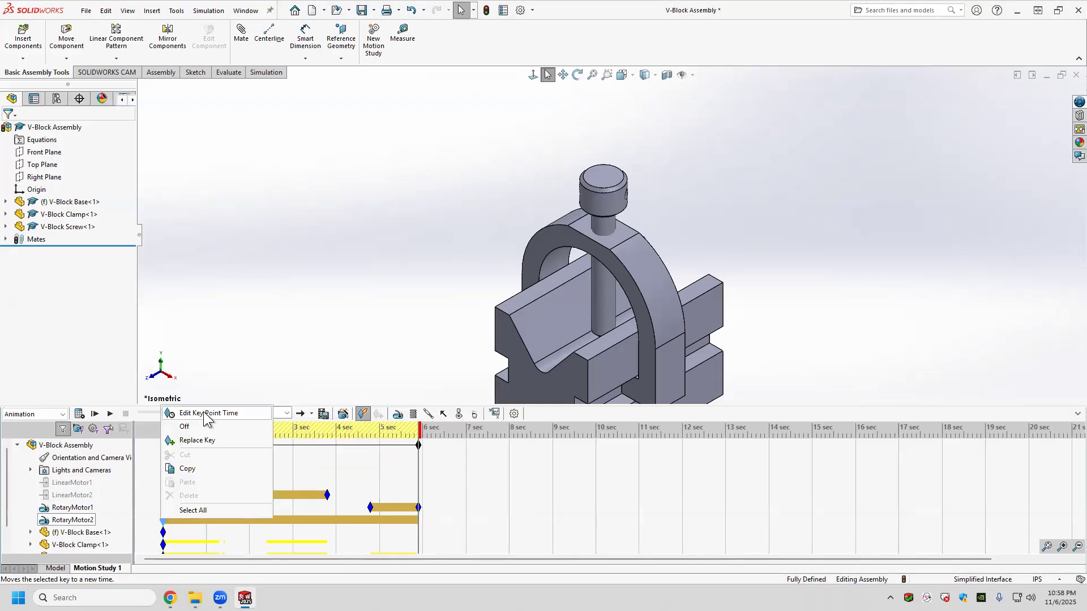
left_click(203, 413)
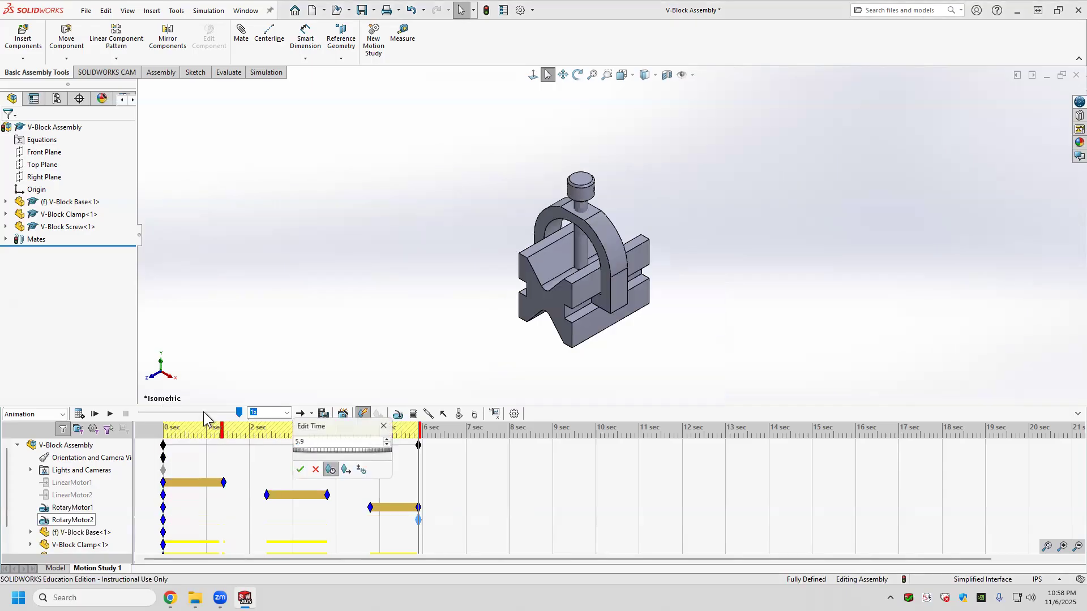
Step: Place an additional key point for the second rotary motor at about 6.2 sec on the timeline
left_click(422, 515)
right_click(419, 518)
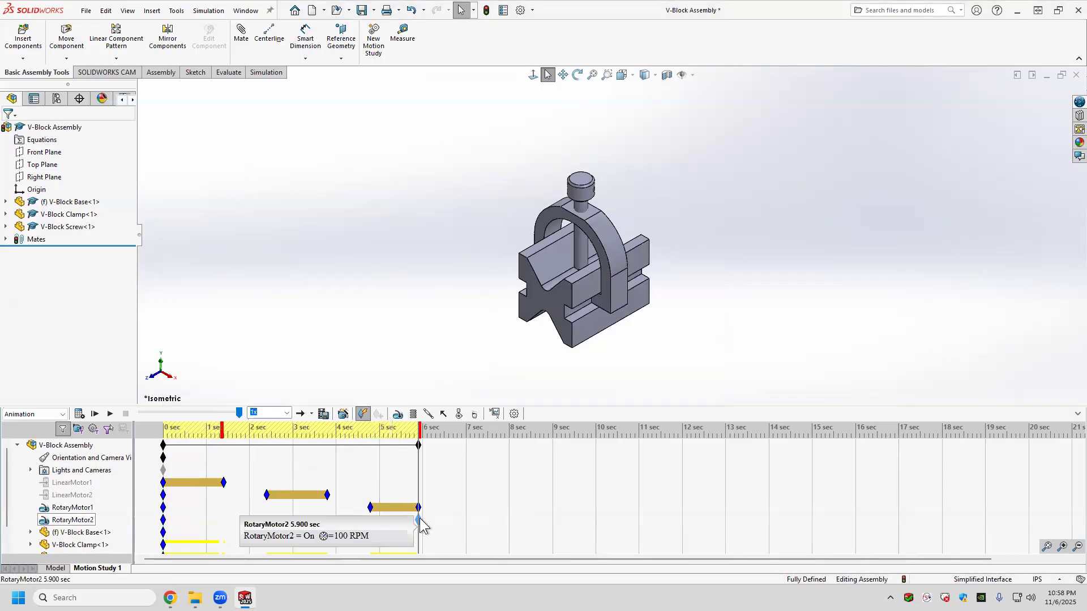
left_click(436, 518)
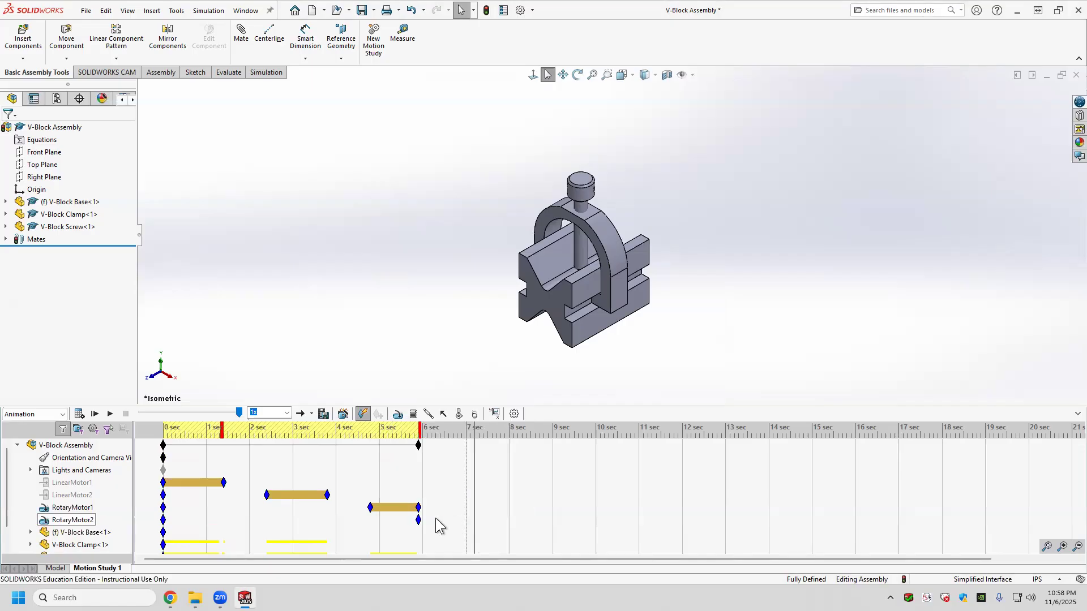
left_click(431, 522)
right_click(431, 521)
left_click(478, 471)
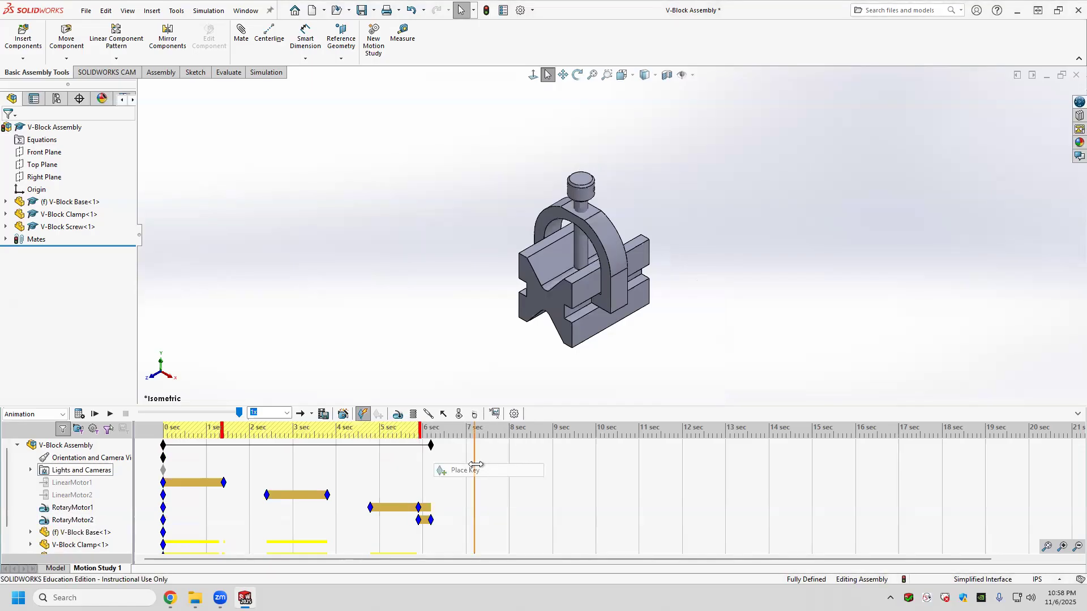
Step: Turn the first rotary motor off at its 5.9 sec key point and set the second rotary motor's end key point to 7.8 sec
right_click(419, 506)
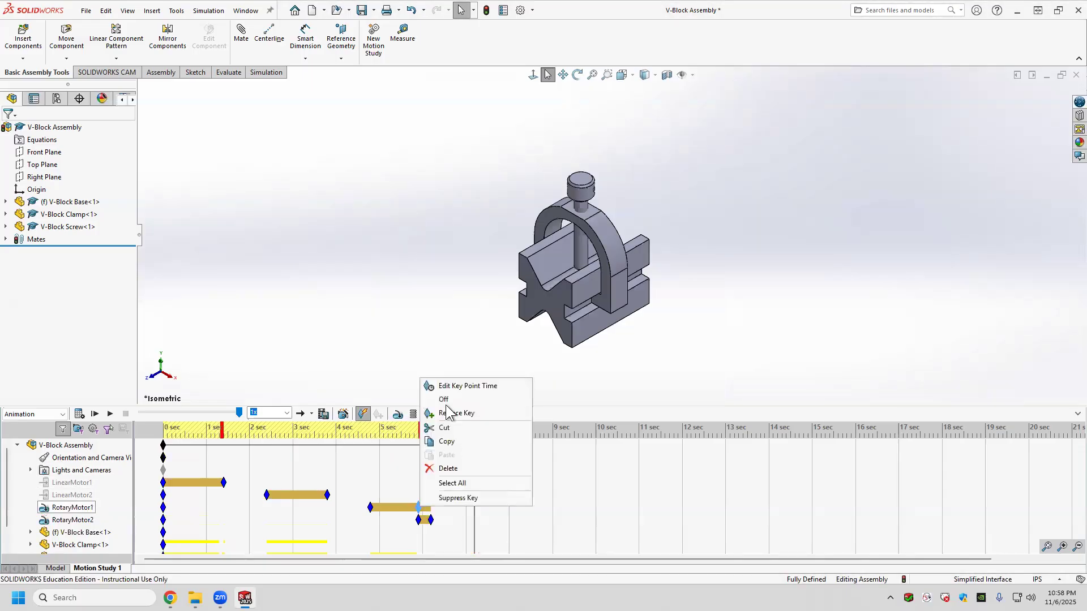
left_click(431, 519)
right_click(431, 520)
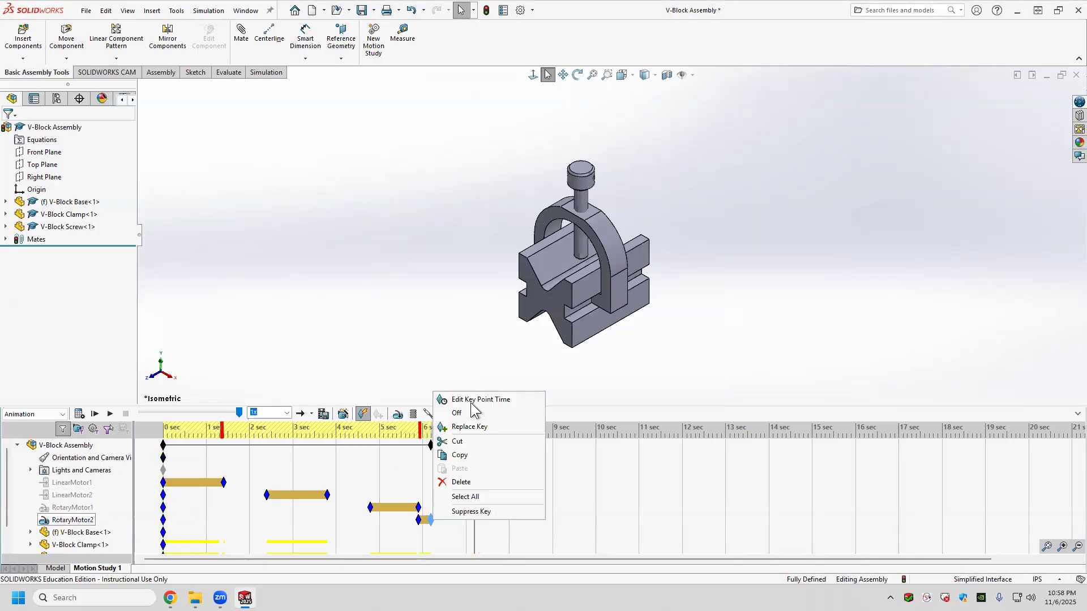
left_click(473, 400)
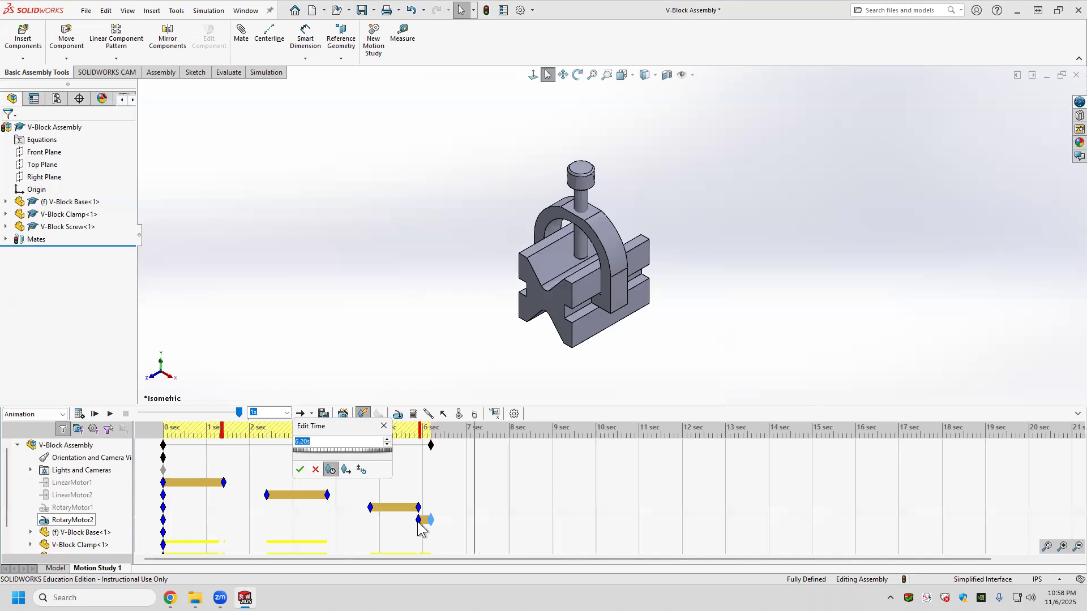
type("7.8")
key("Return")
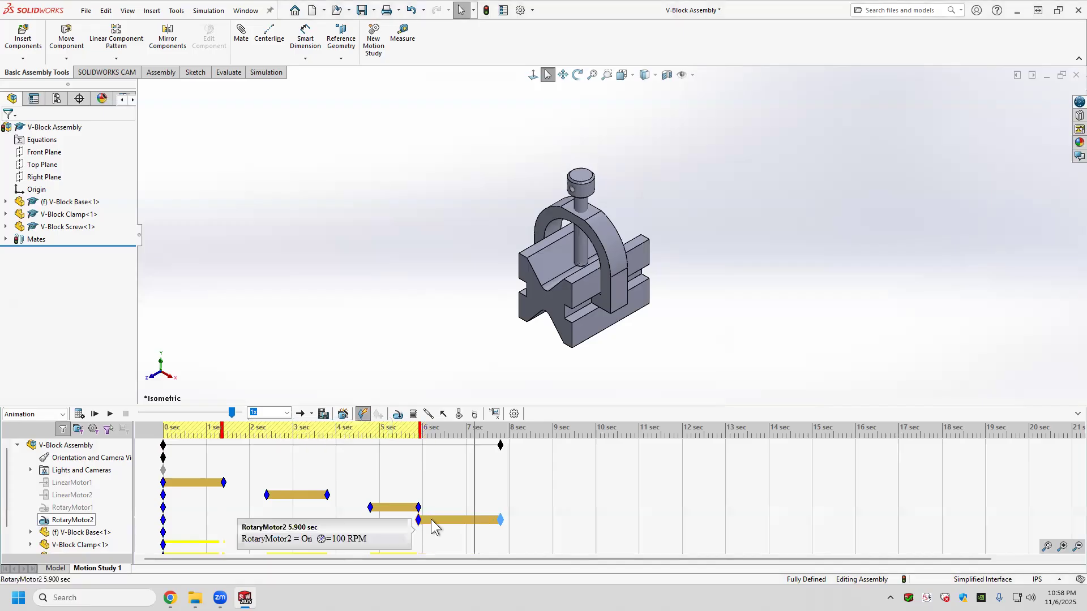
Step: Check the times of the first rotary motor's start and end key points and the second rotary motor's start key point
right_click(370, 508)
left_click(399, 387)
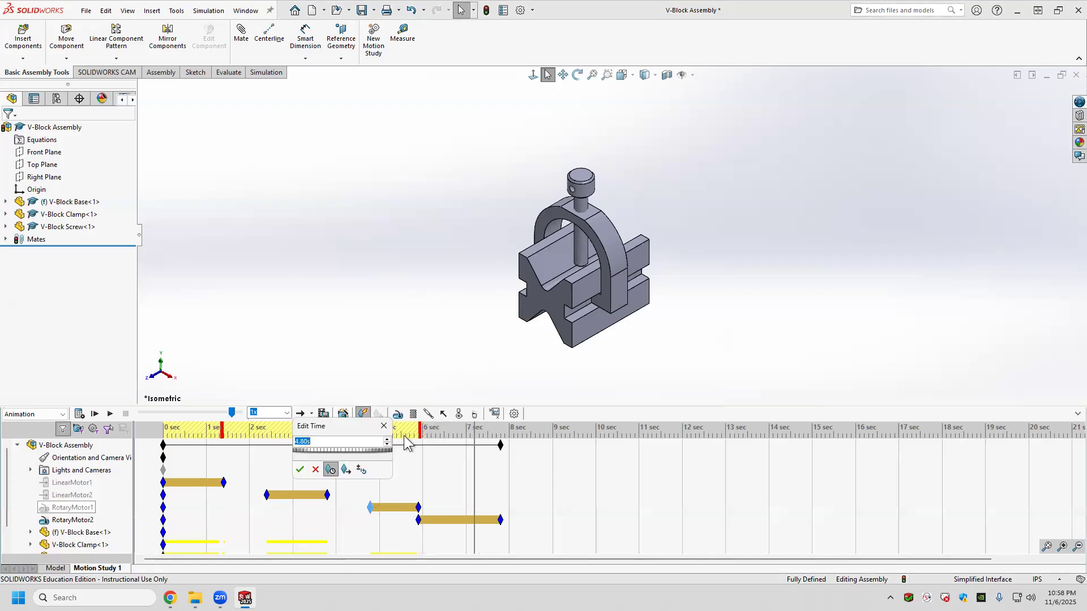
right_click(418, 507)
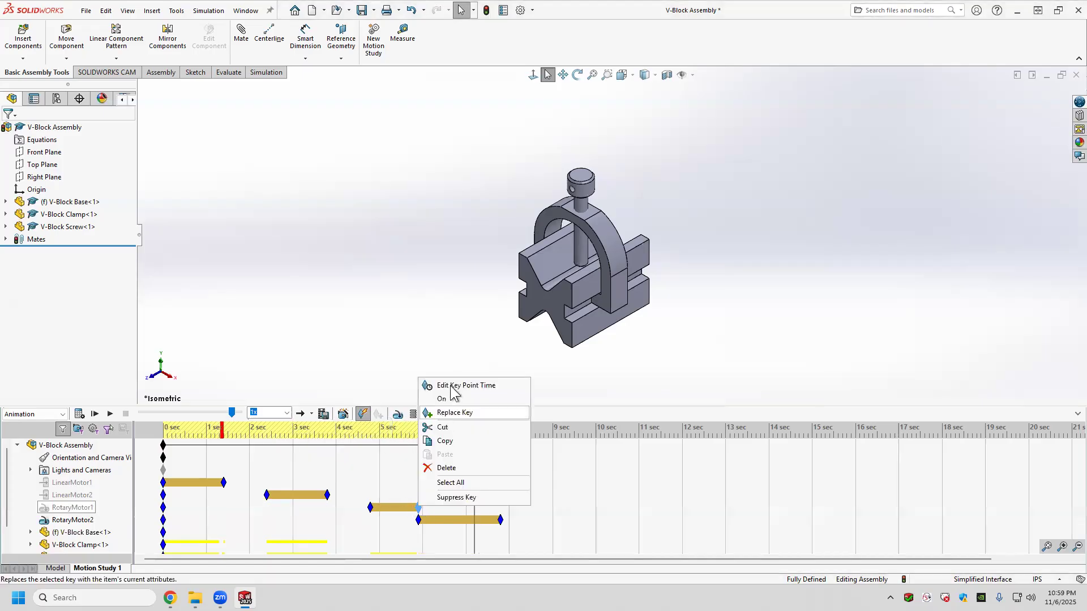
left_click(452, 386)
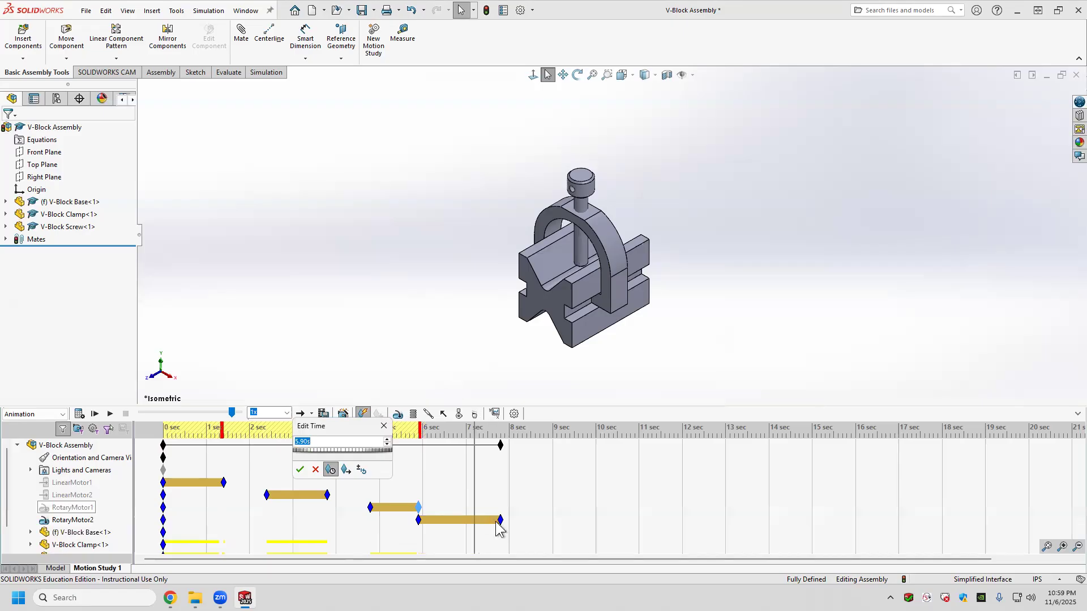
left_click(419, 519)
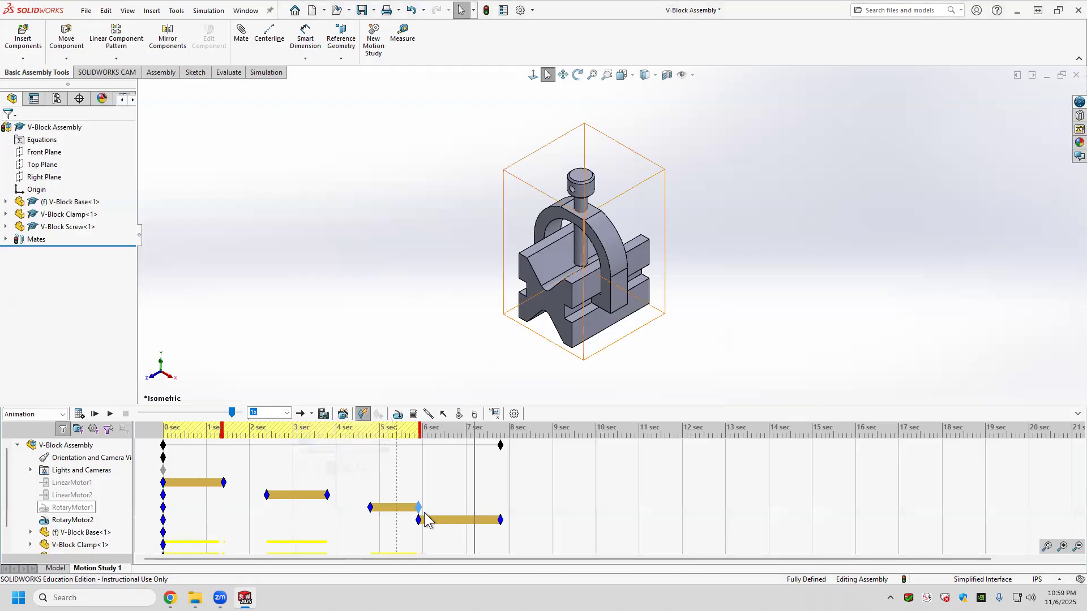
right_click(419, 520)
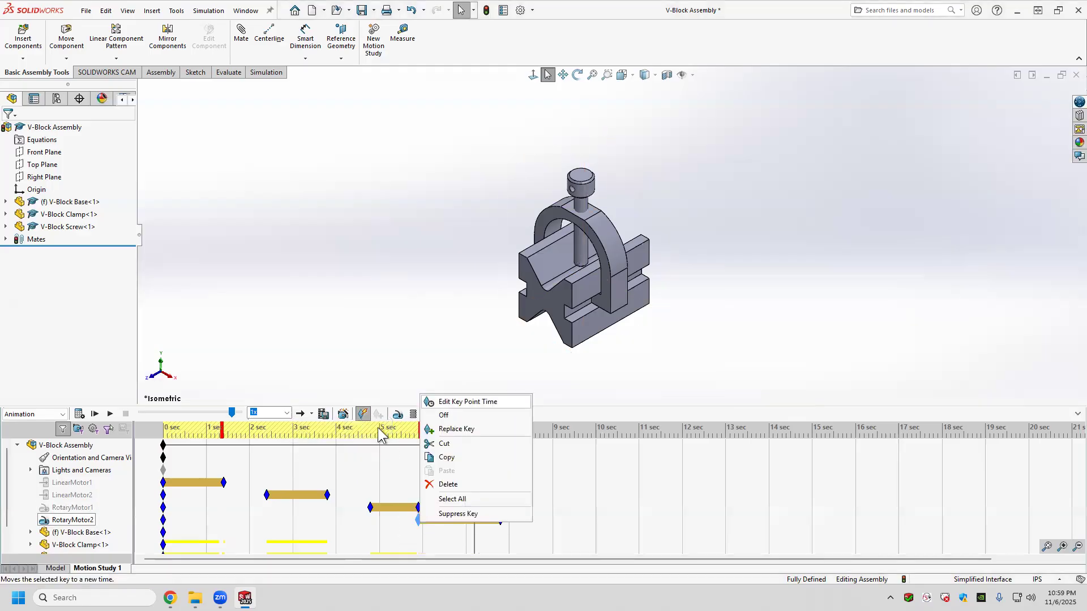
left_click(456, 402)
Step: Set the second rotary motor's end key point to 7 sec and recalculate the motion study
right_click(501, 518)
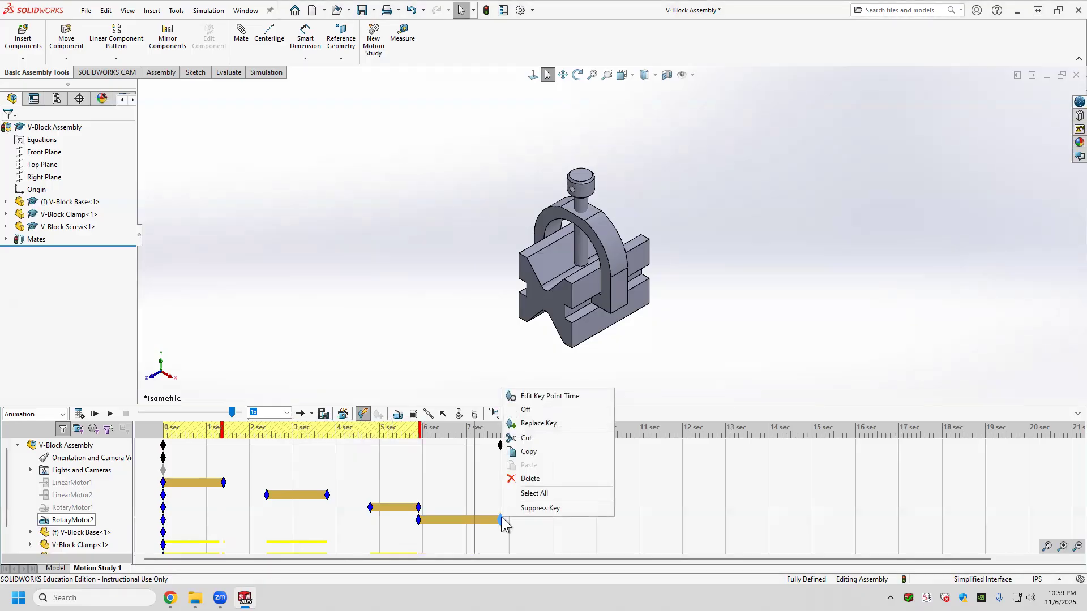
left_click(535, 399)
type("7.80s")
key("Return")
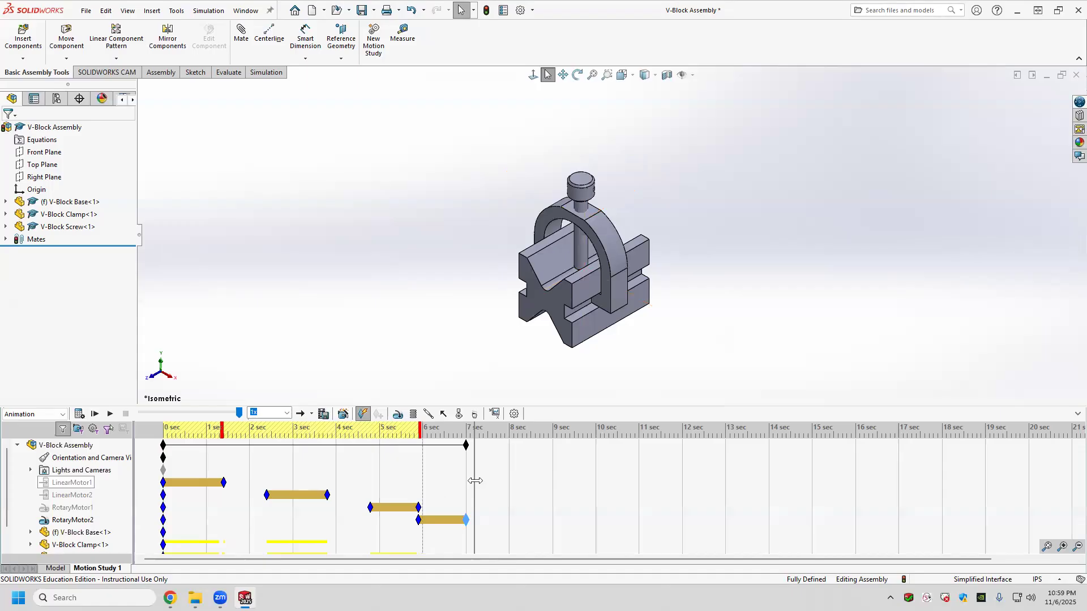
left_click(175, 475)
left_click_drag(164, 475, 161, 475)
left_click(82, 413)
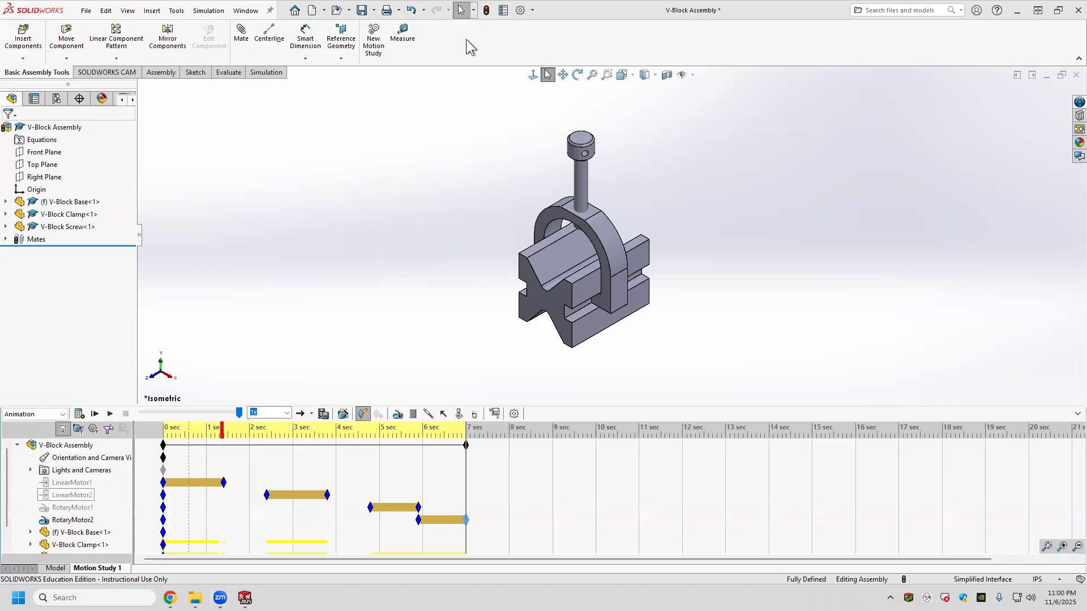
Step: Rebuild and save the assembly, accepting the update of the affected keys at the start of the animation
left_click(364, 12)
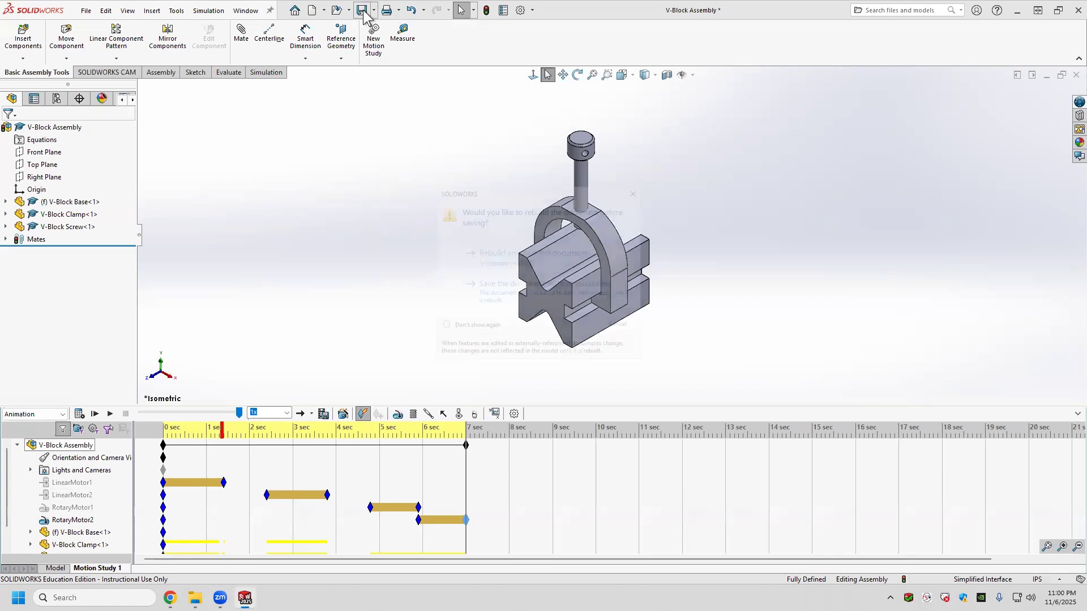
left_click(516, 259)
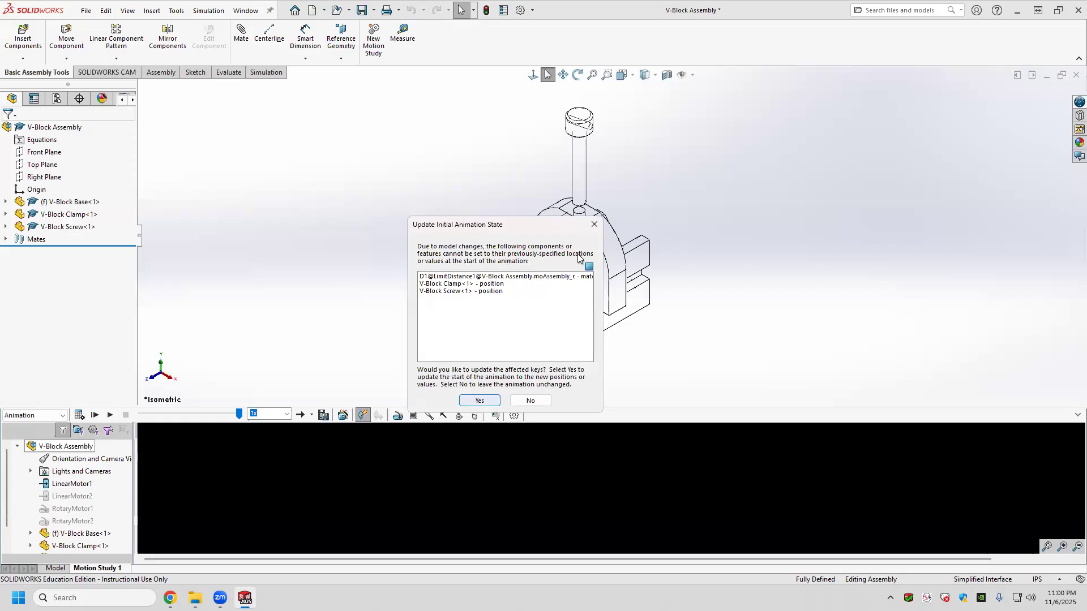
key("Return")
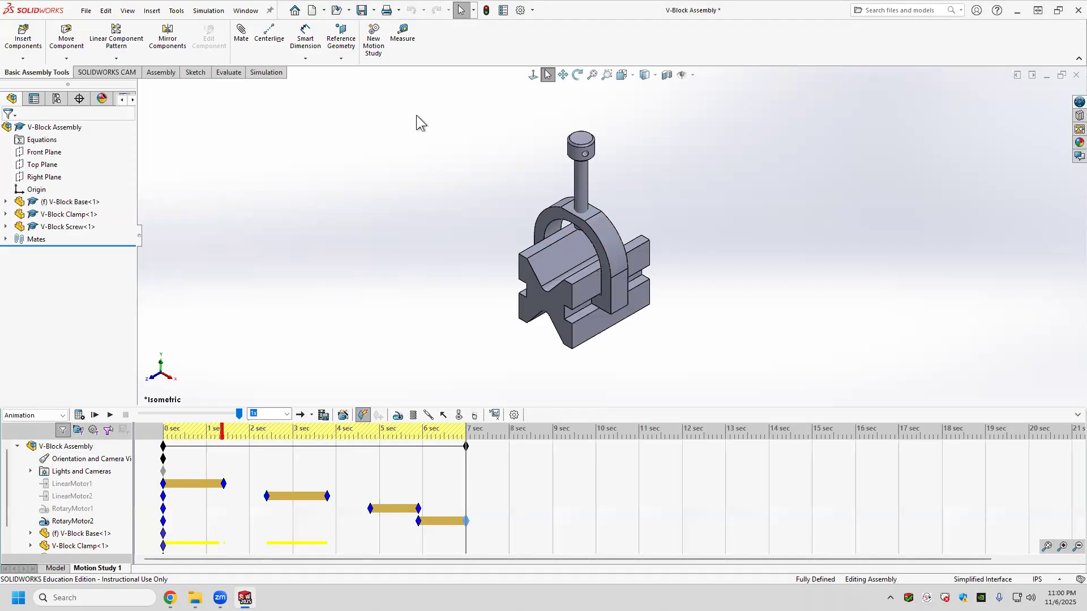
key("ctrl+s")
left_click(446, 245)
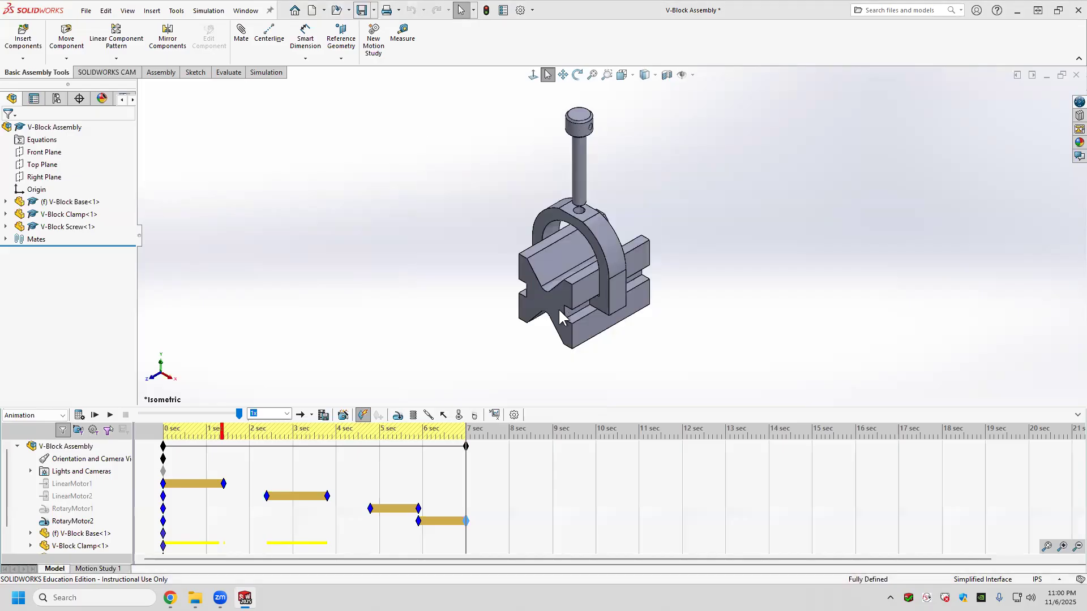
Step: View the assembly outside the motion study, return to Motion Study 1 and examine the available study types
left_click(58, 568)
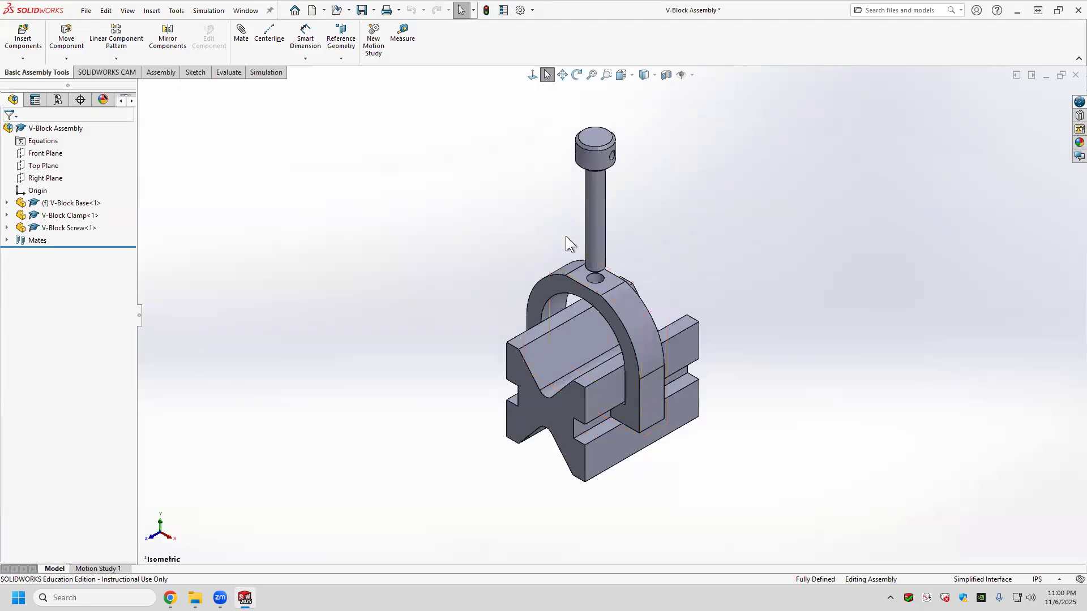
left_click(114, 569)
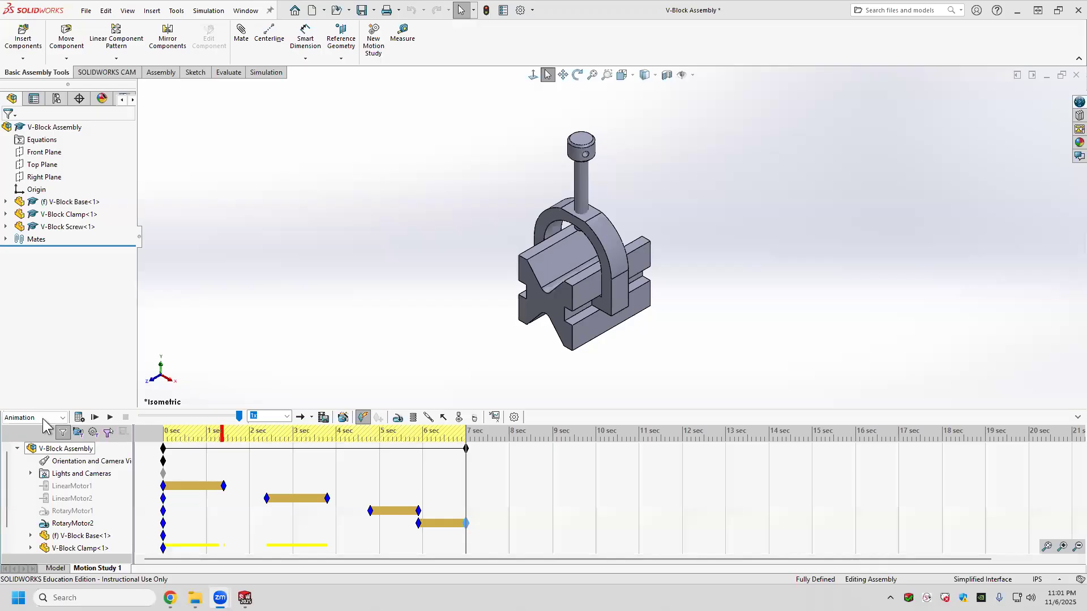
left_click(44, 419)
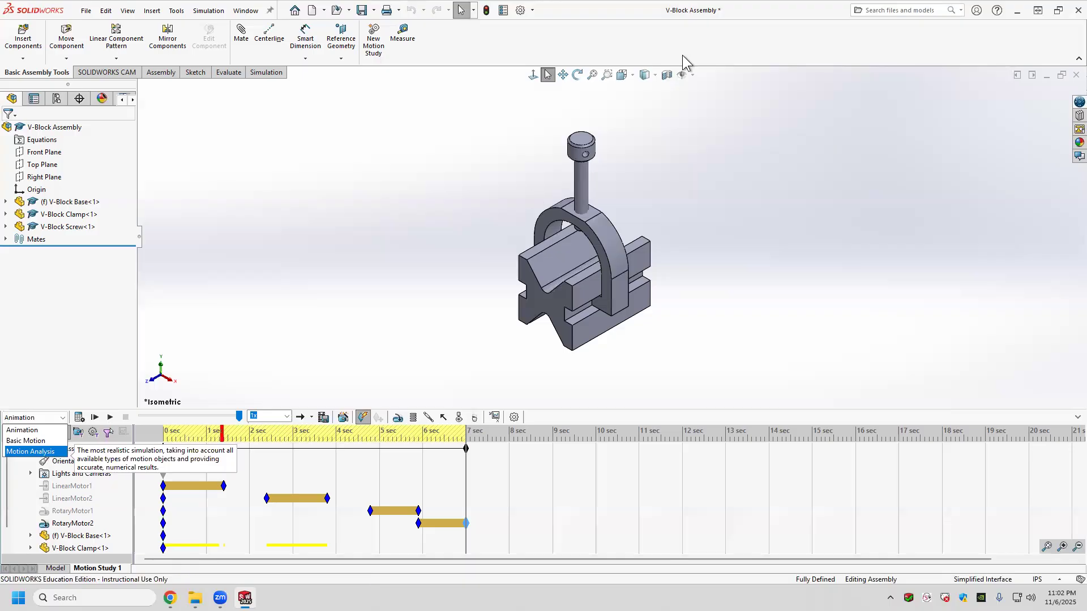
Step: Close the V-Block Assembly, rebuilding the document and saving its changes
left_click(1076, 74)
left_click(534, 286)
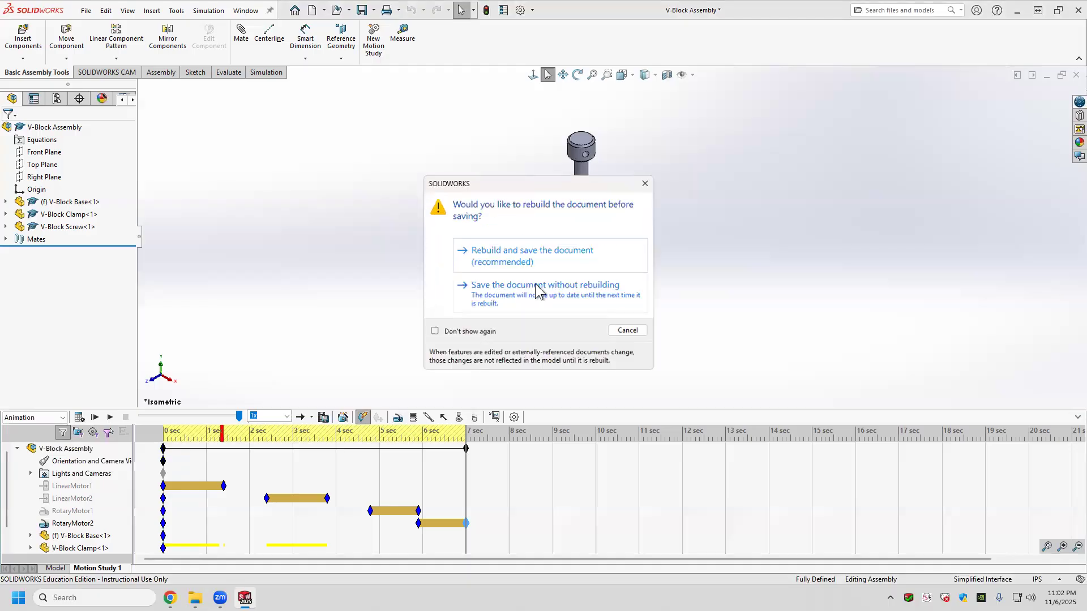
left_click(538, 258)
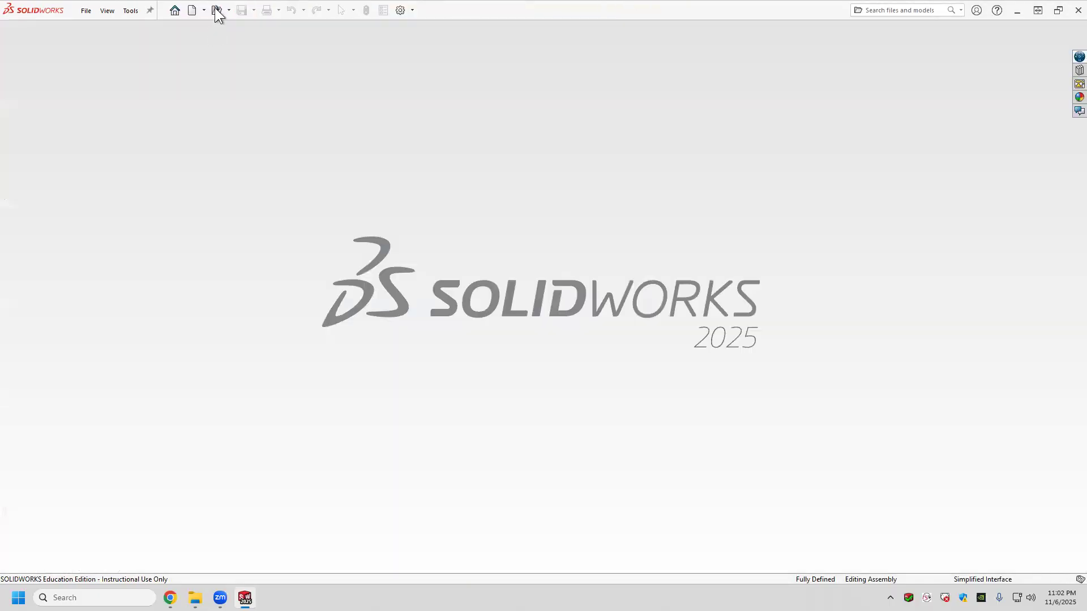
Step: Open the Inverted Crank Slider Assembly from the Problem 3 folder of Assignment 11
left_click(216, 11)
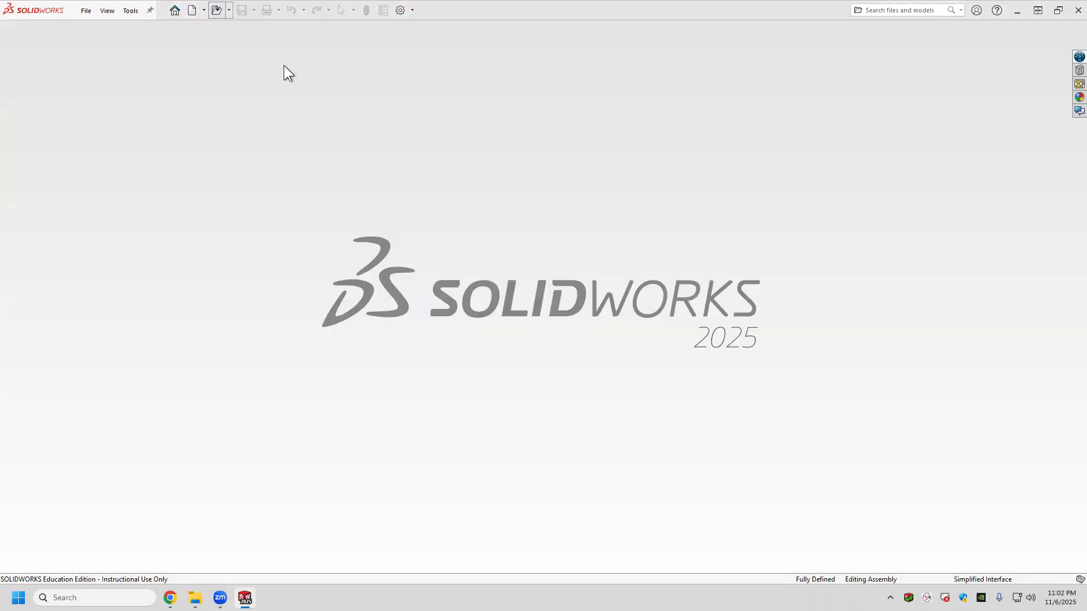
left_click(244, 35)
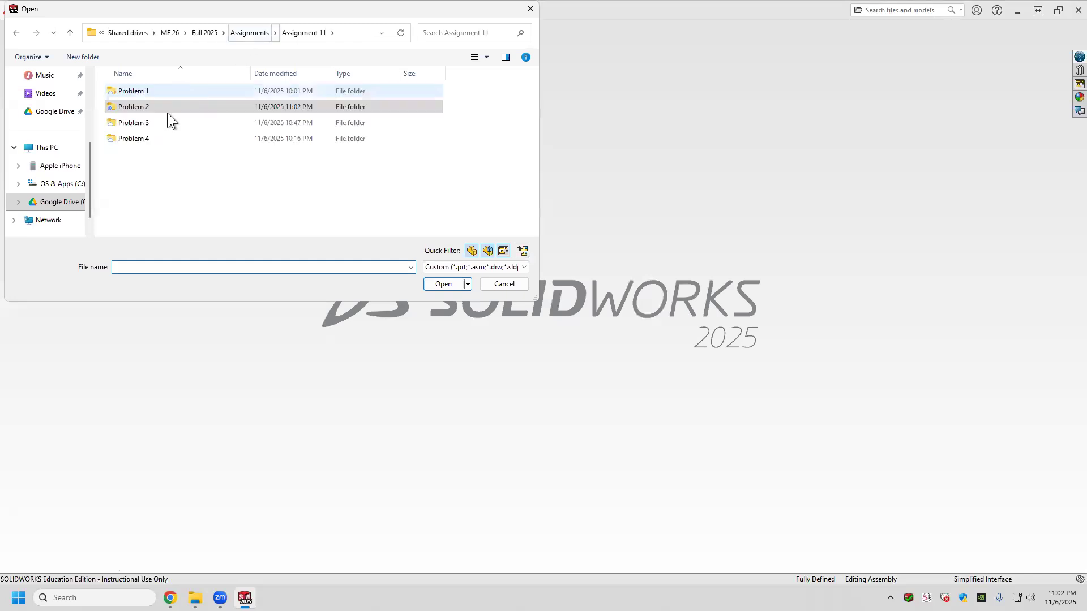
double_click(168, 121)
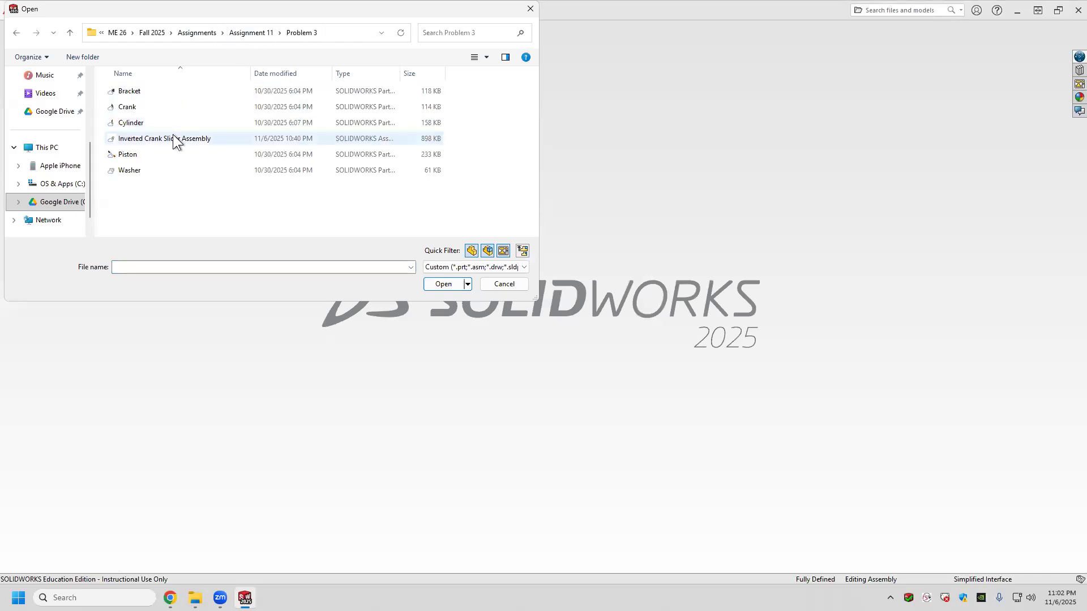
double_click(173, 138)
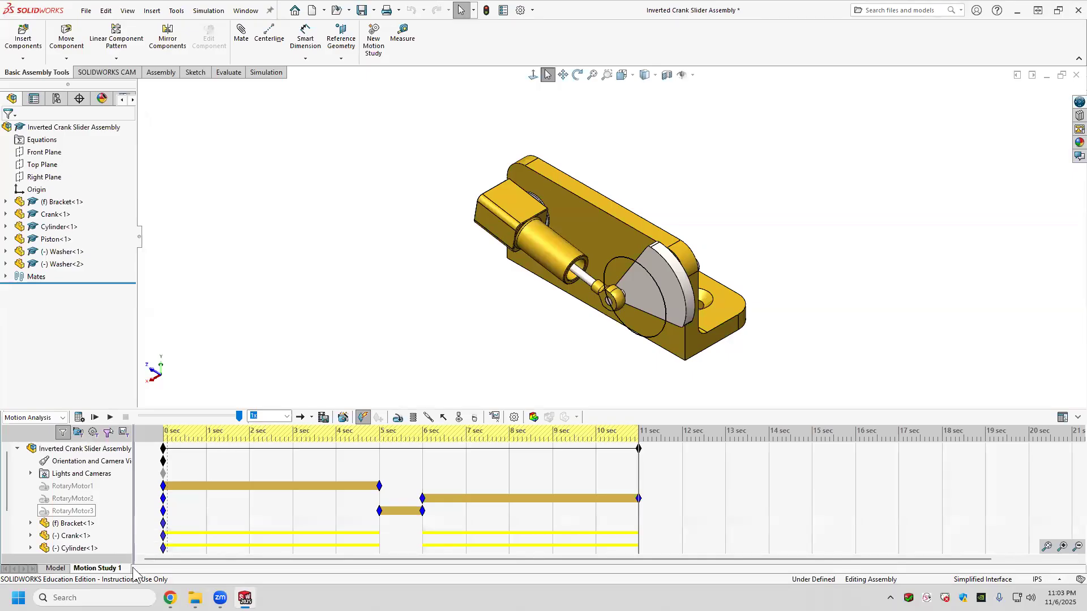
Step: Create a new motion study for the assembly and set its study type to Motion Analysis
right_click(115, 573)
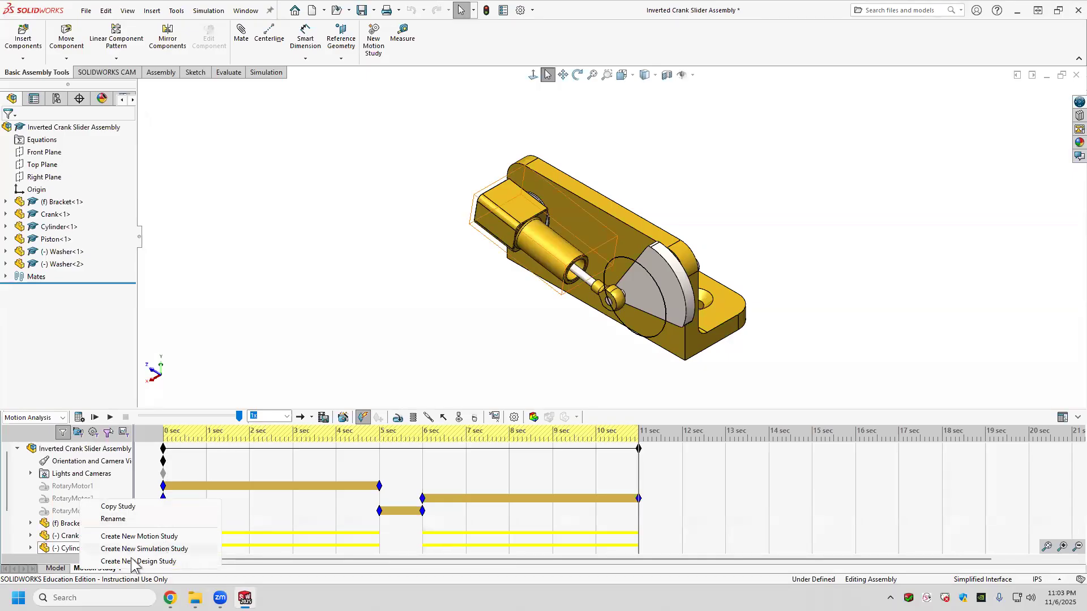
right_click(84, 571)
left_click(99, 538)
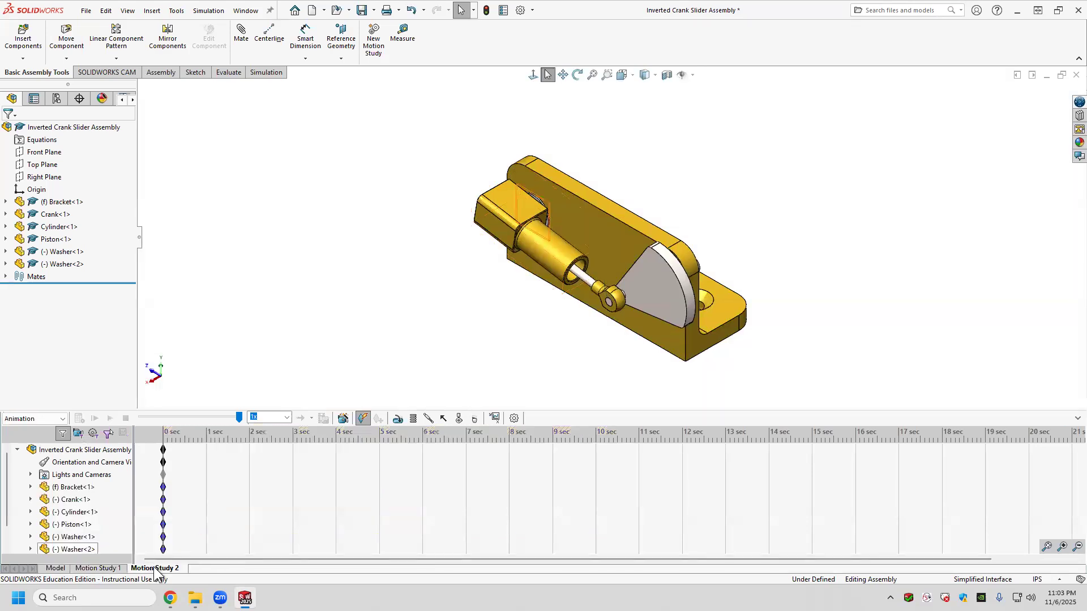
left_click(38, 422)
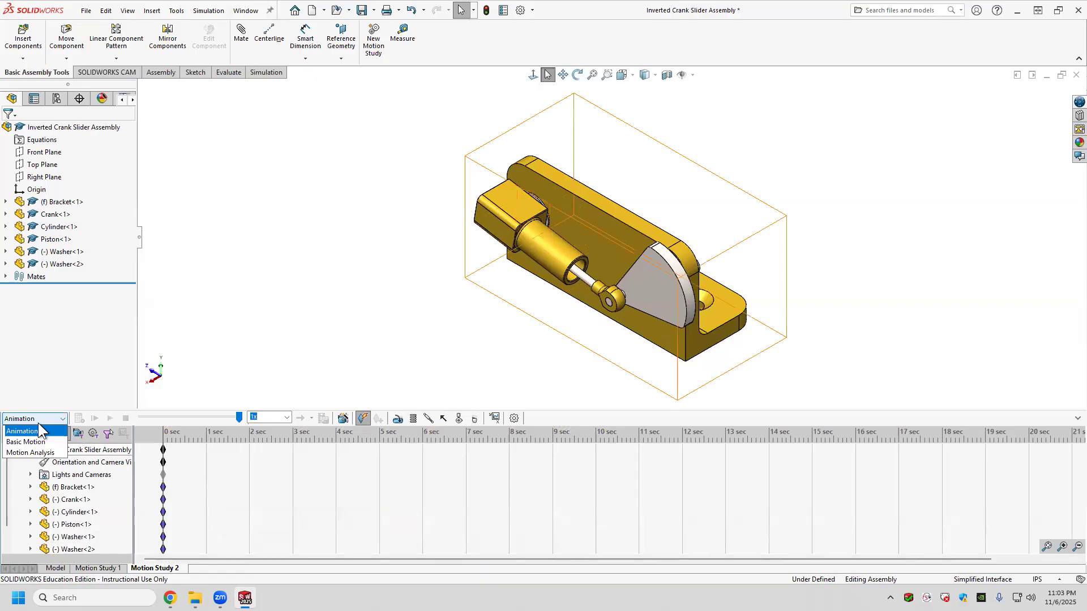
left_click(40, 453)
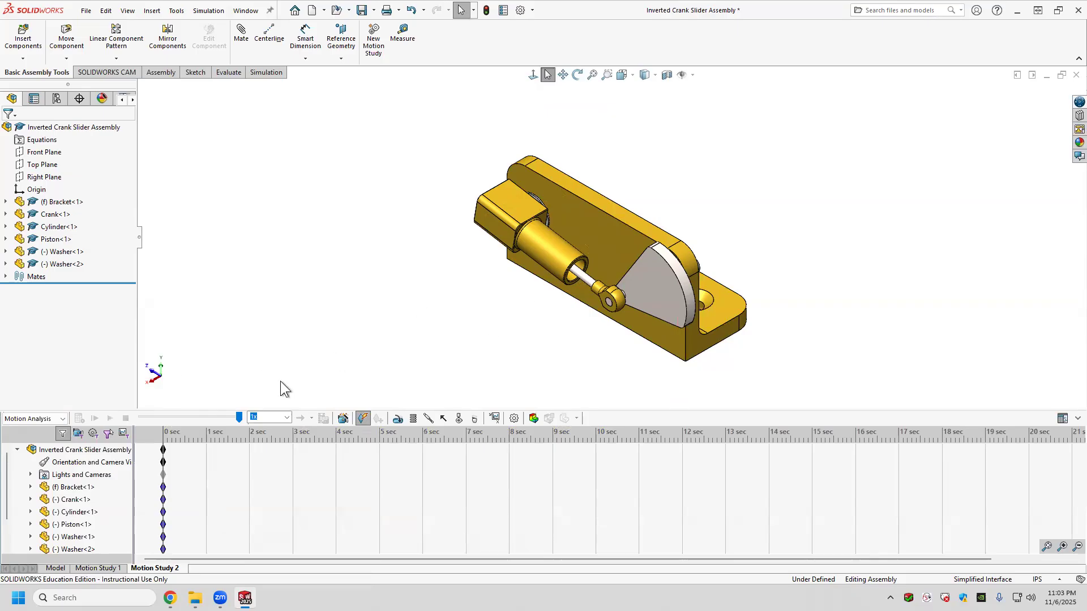
Step: Start a rotary motor on the circular edge of the piston's rod-end hole and reverse its direction
left_click(396, 419)
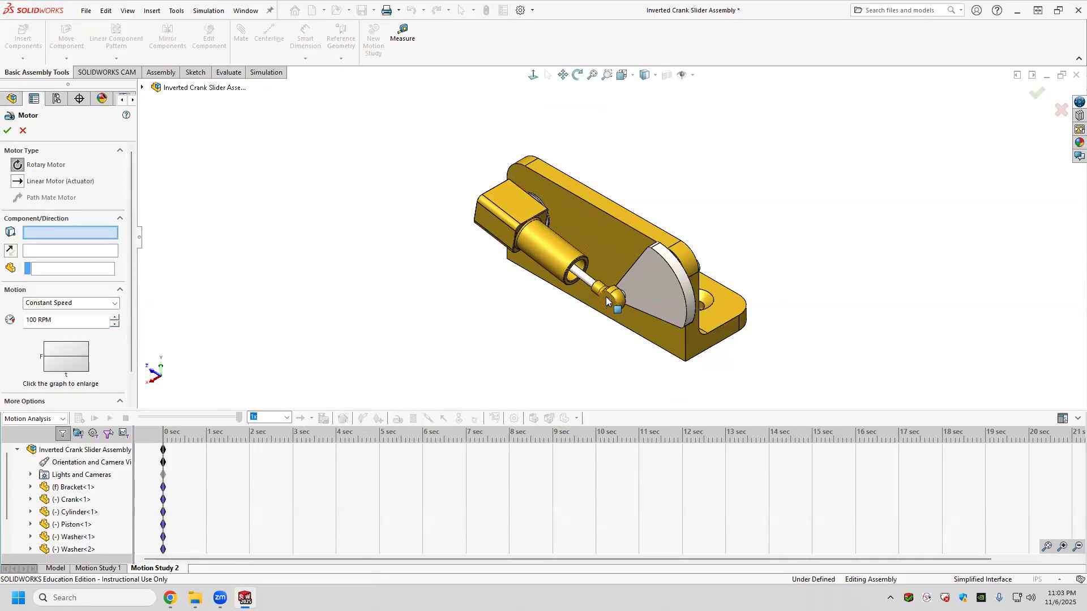
scroll(616, 309, "down", 3)
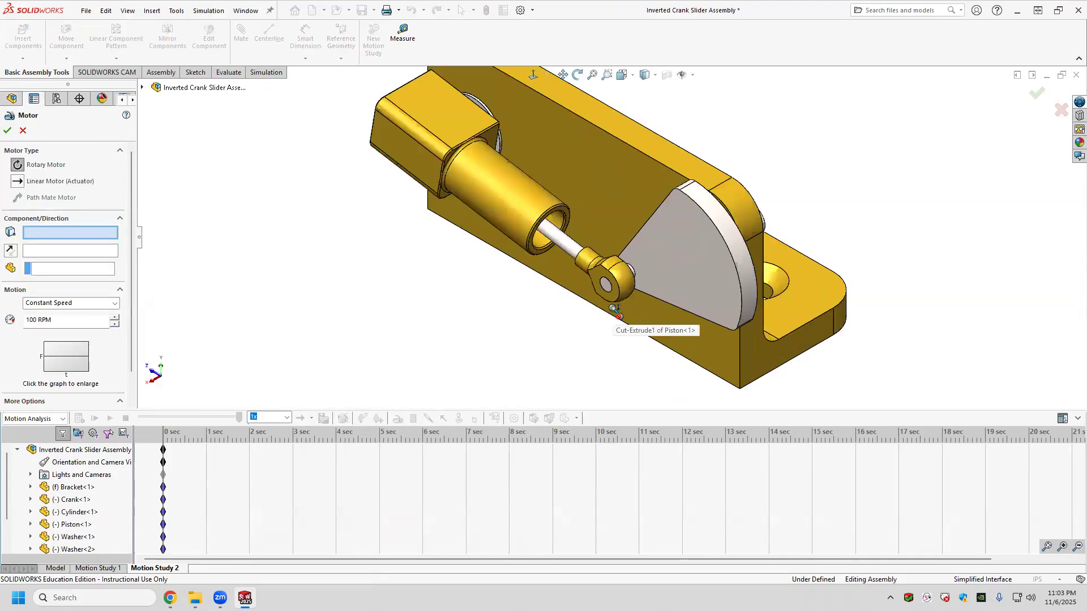
scroll(618, 306, "down", 2)
scroll(603, 252, "down", 3)
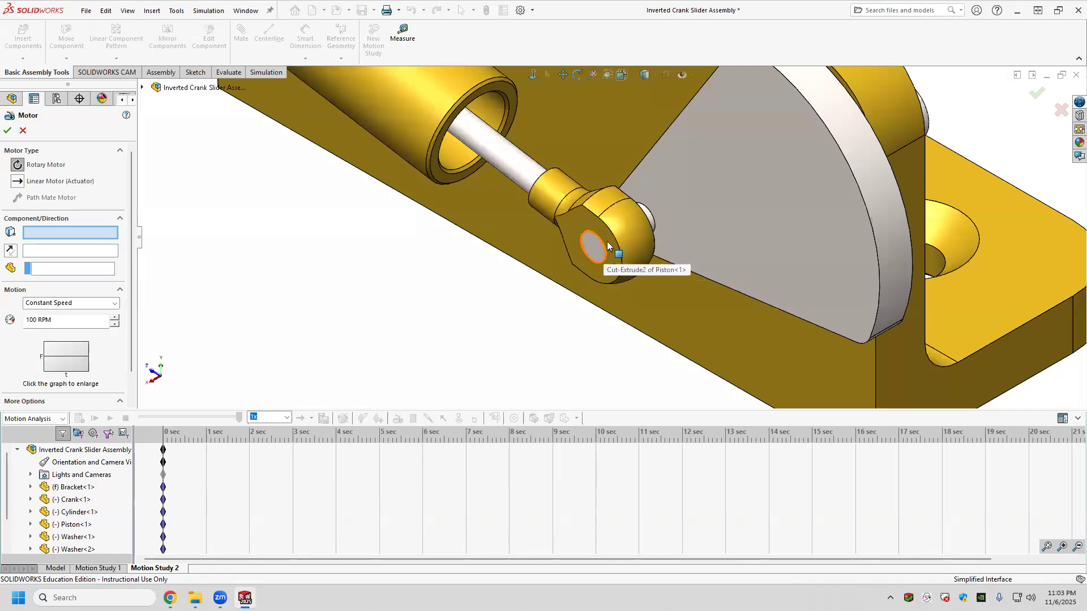
left_click(605, 250)
scroll(603, 317, "up", 1)
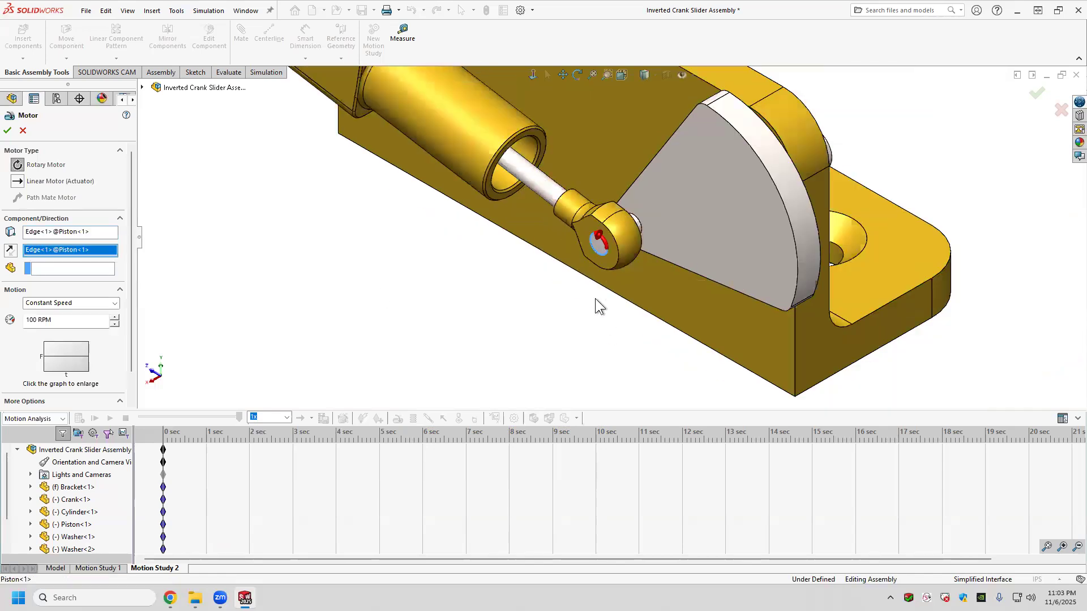
left_click(13, 250)
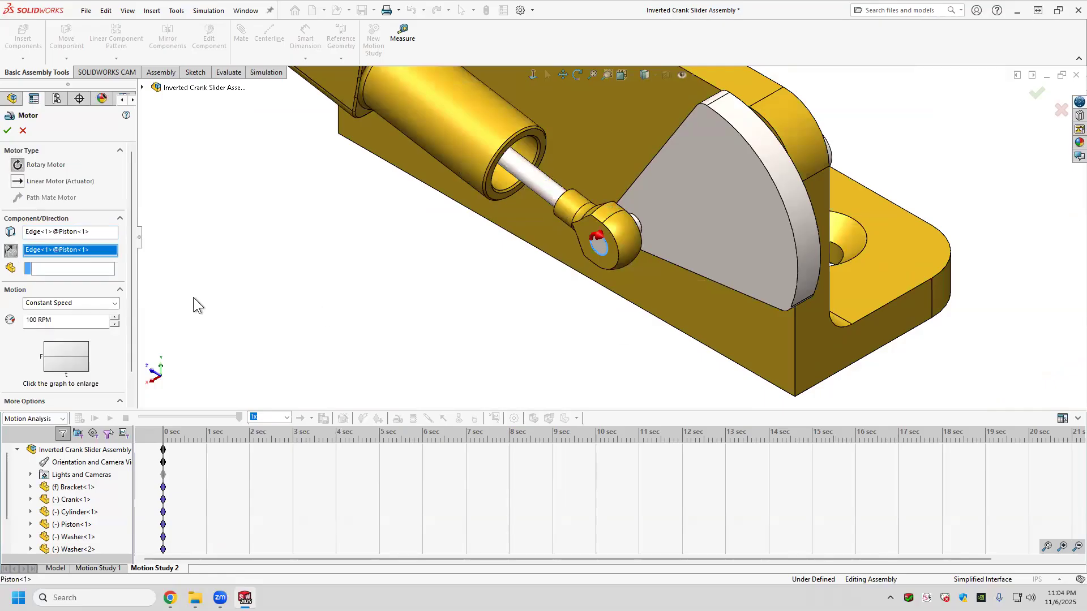
Step: Set the piston-edge motor's constant speed to 25 RPM and accept the motor
left_click(62, 344)
key("BackSpace")
key("BackSpace")
key("BackSpace")
type("25")
left_click(7, 131)
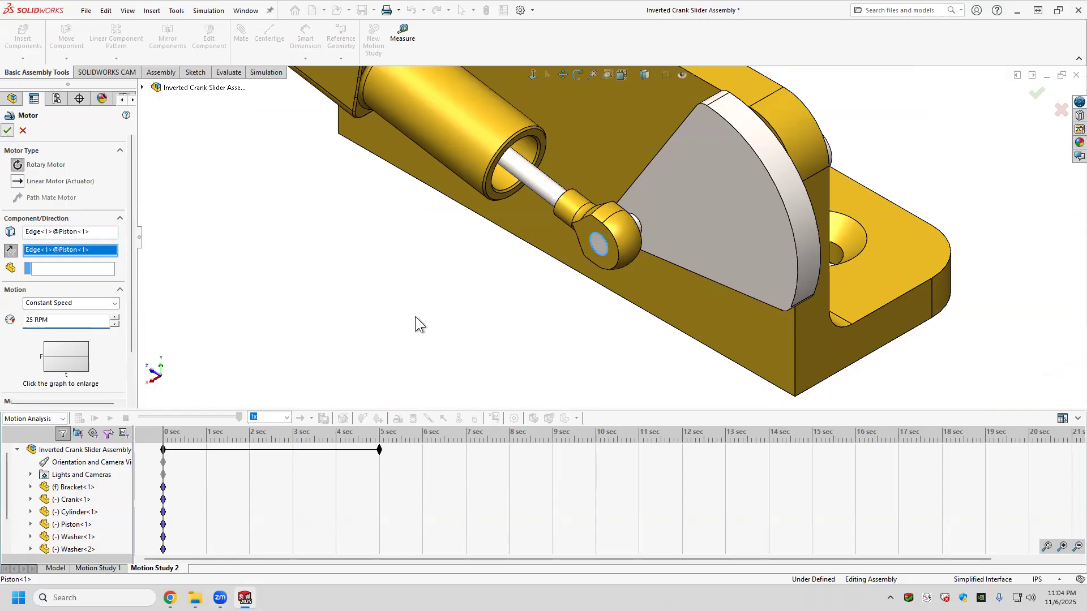
scroll(535, 287, "up", 1)
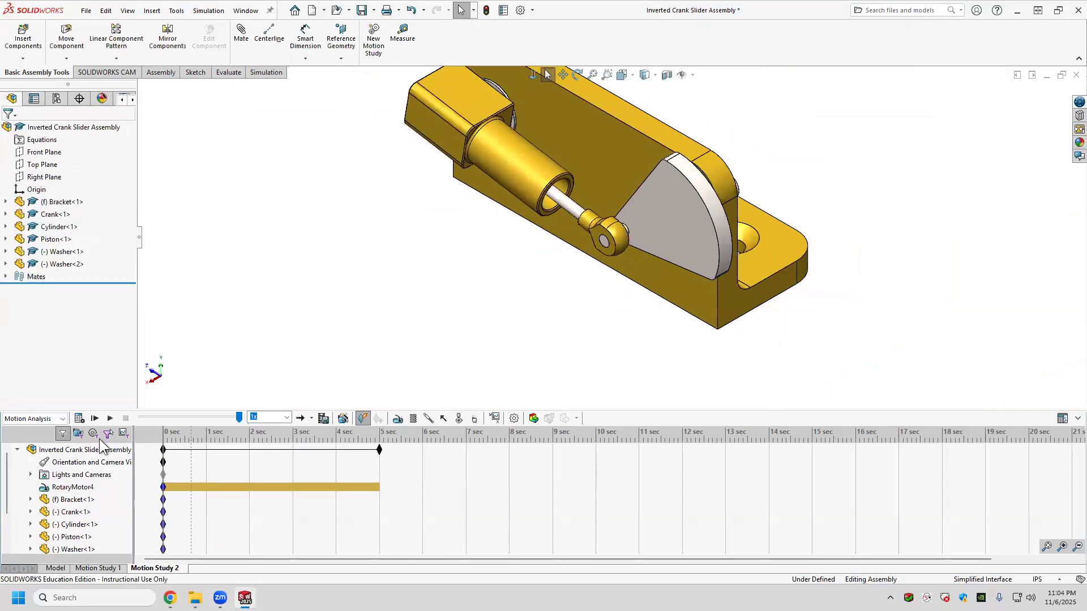
Step: Calculate the motion study and read the full Motion Analysis message before closing it
left_click(80, 419)
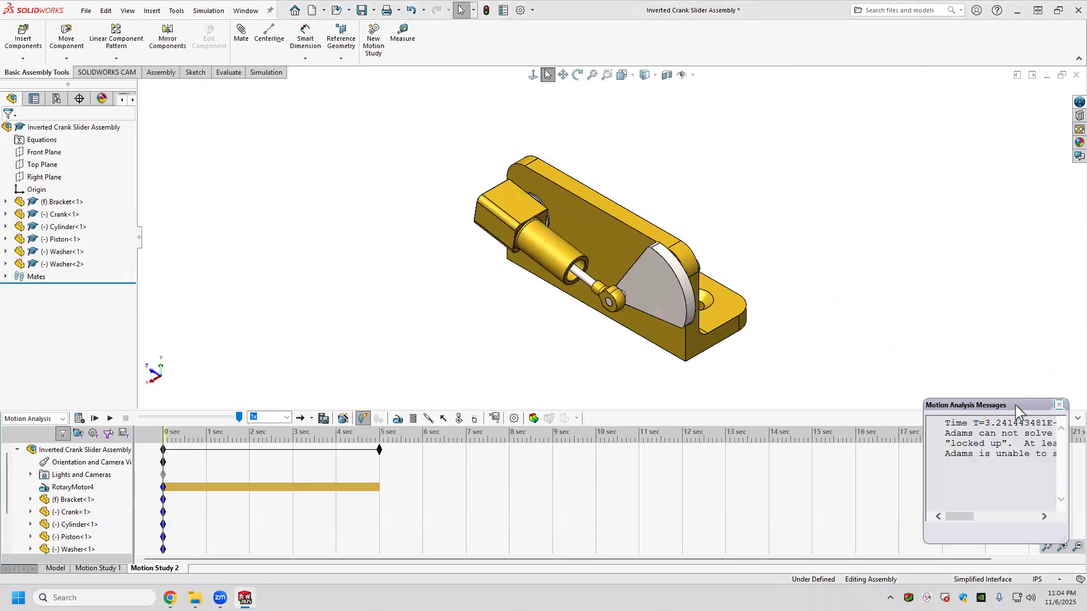
left_click_drag(1015, 405, 975, 279)
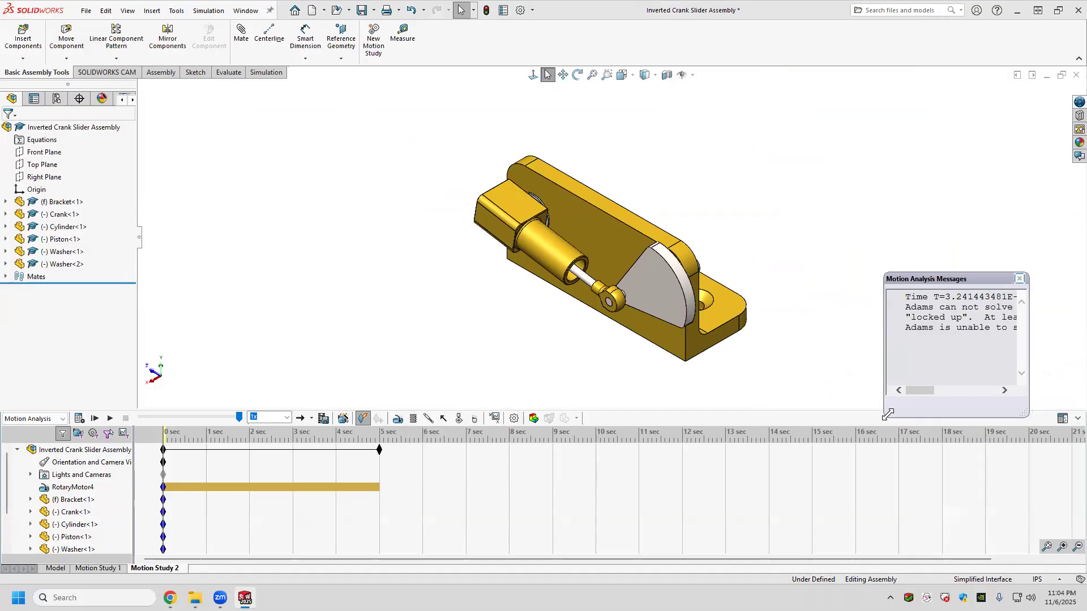
left_click_drag(887, 415, 587, 395)
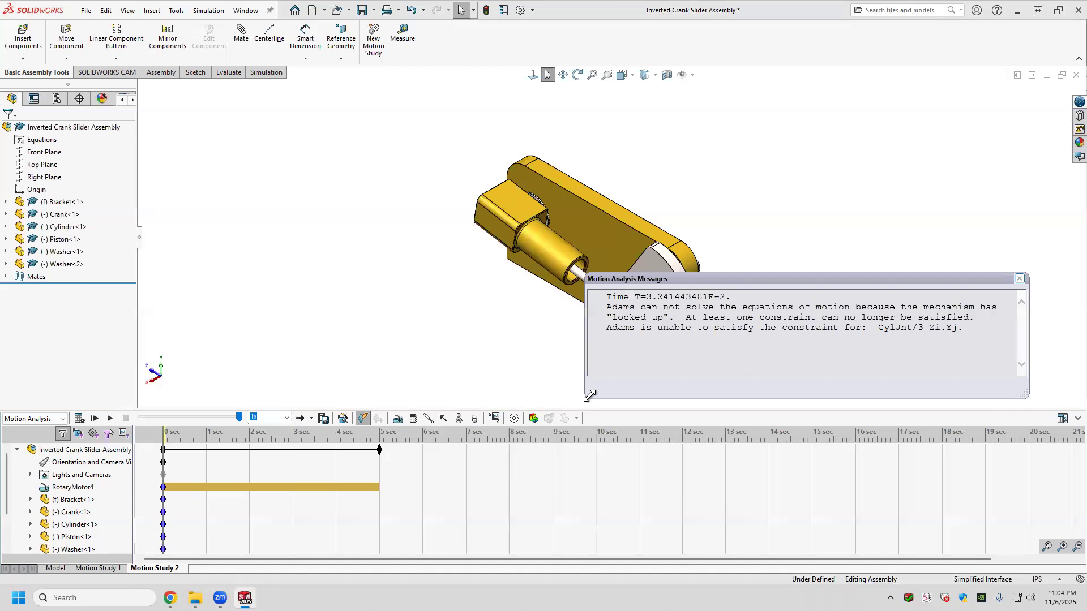
left_click(1019, 280)
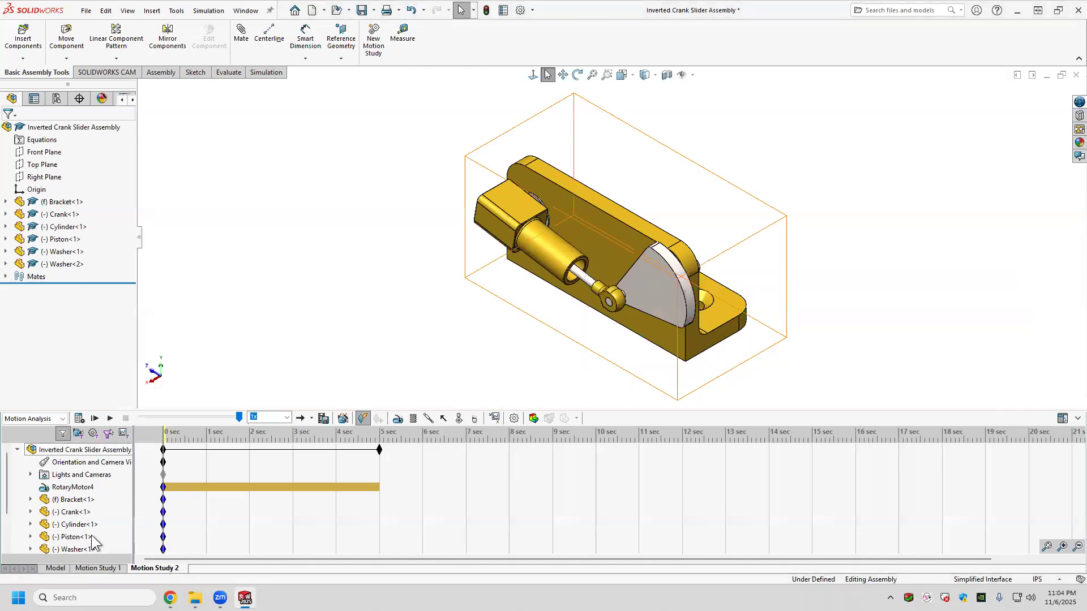
Step: Examine the mates and the rotary motor listed in Motion Study 2
scroll(45, 532, "down", 1)
double_click(46, 525)
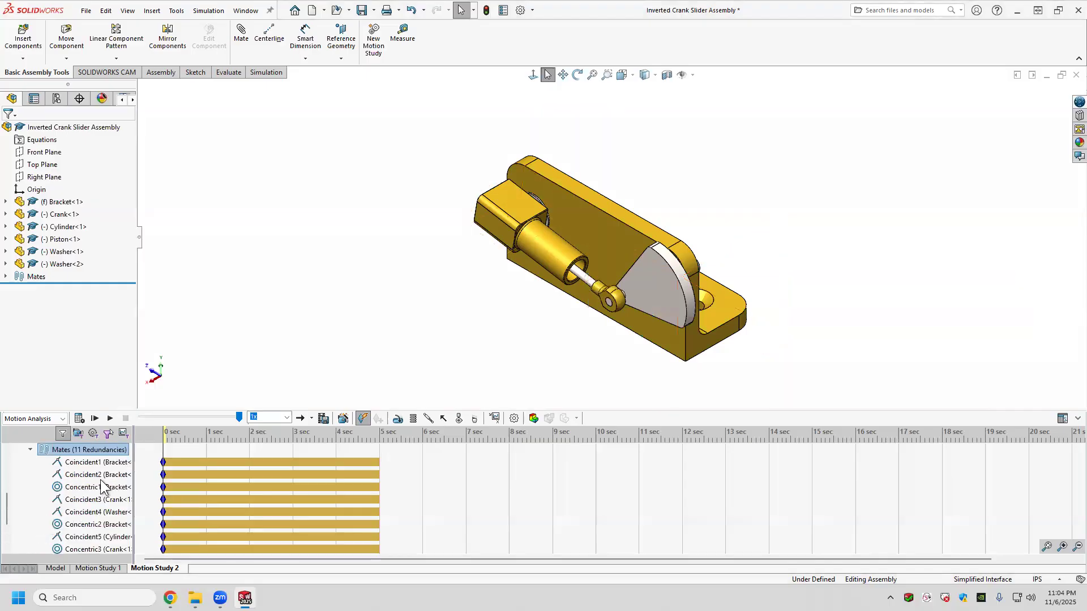
scroll(97, 521, "down", 2)
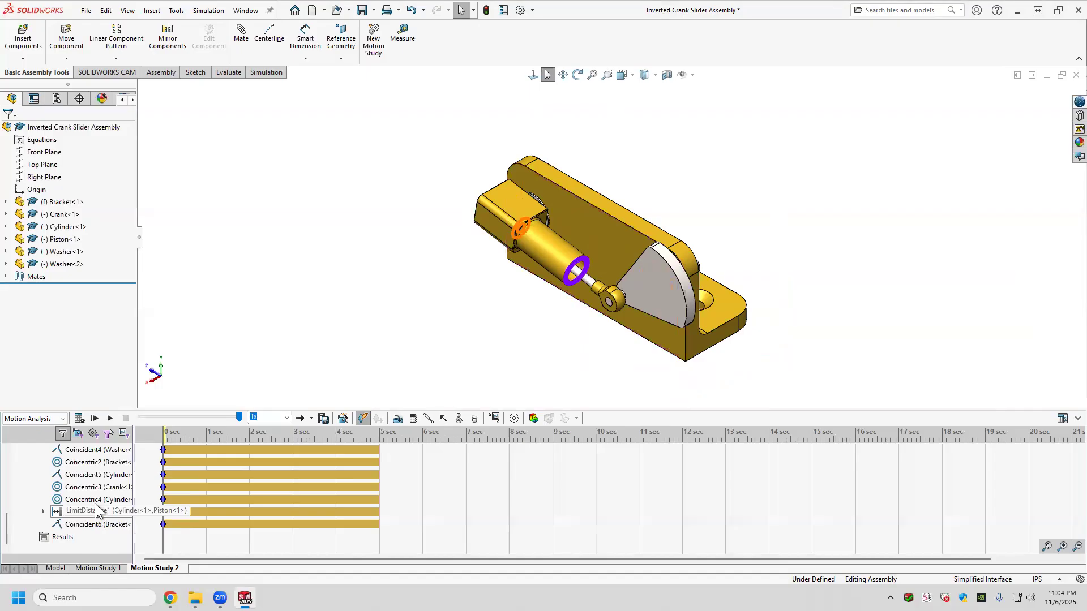
scroll(96, 501, "up", 2)
scroll(95, 501, "up", 3)
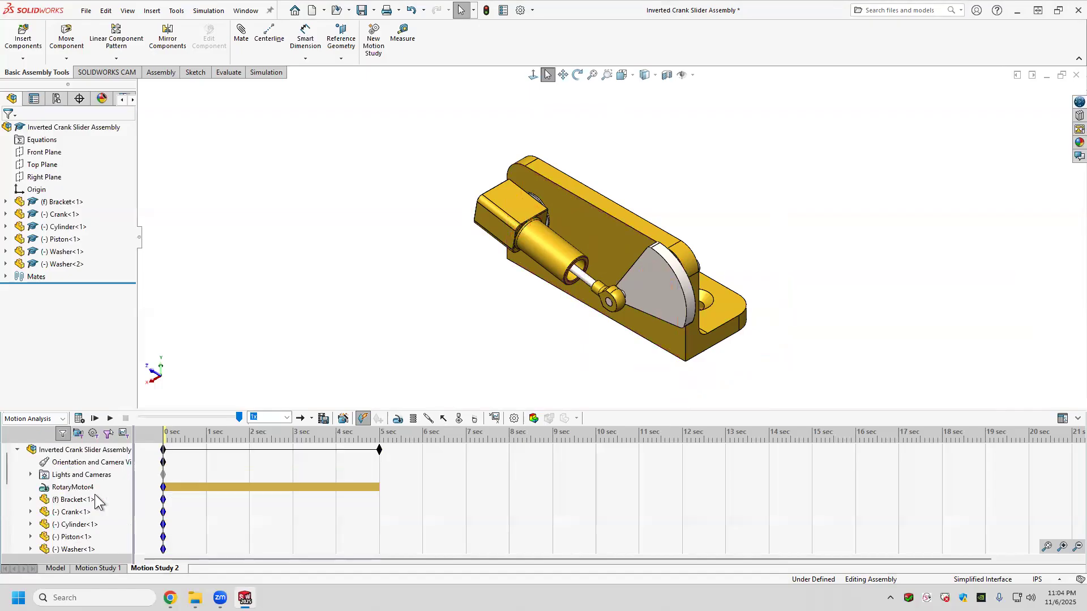
left_click(164, 488)
left_click(119, 508)
scroll(85, 521, "down", 5)
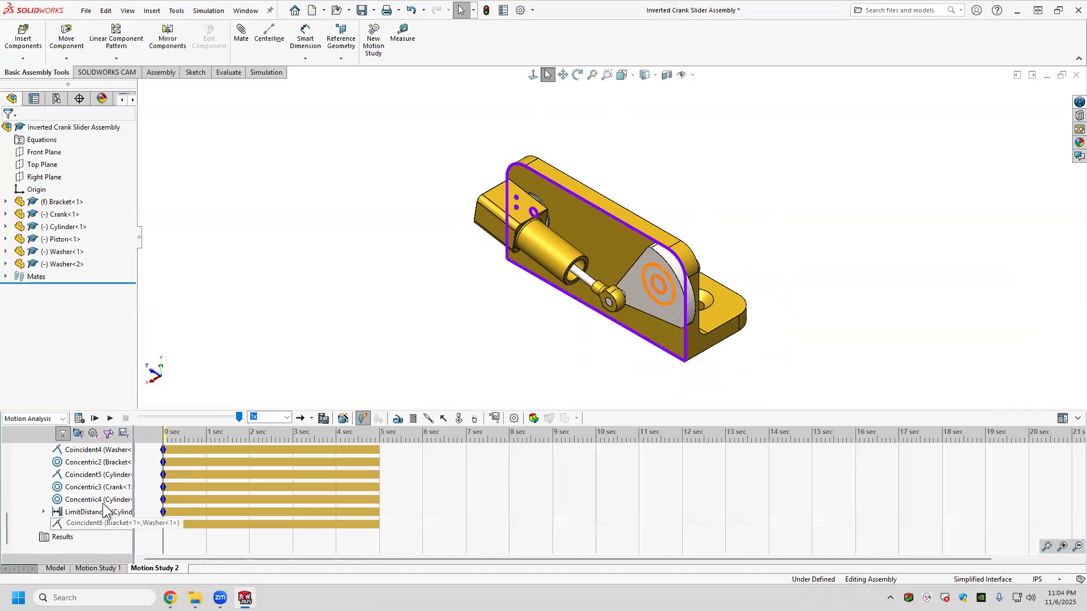
scroll(105, 447, "up", 5)
Step: Recalculate Motion Study 2 and dismiss the Motion Analysis message
left_click(81, 418)
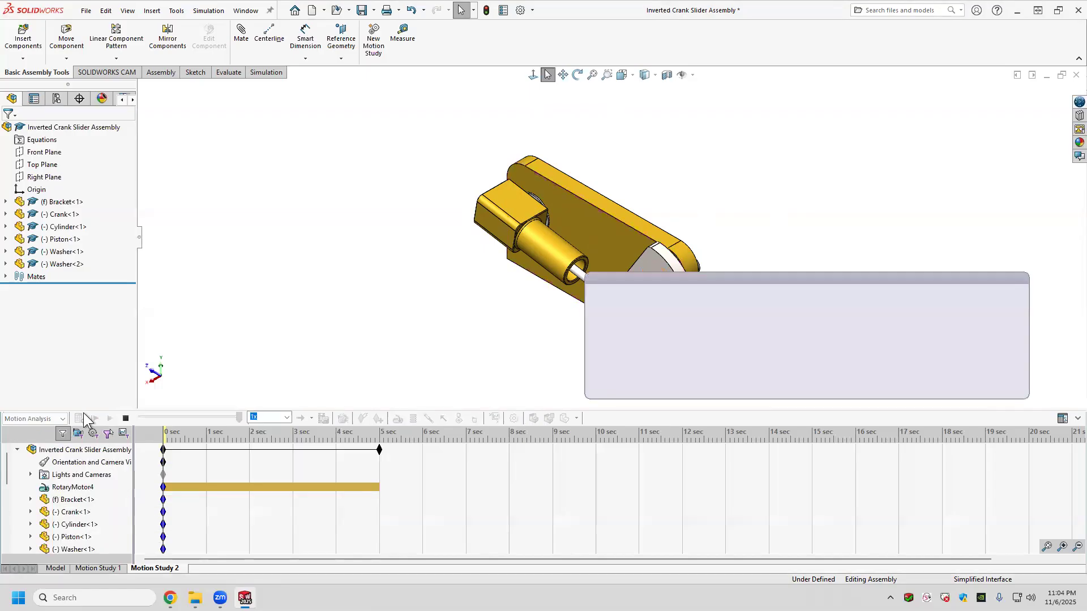
scroll(276, 474, "down", 5)
scroll(270, 484, "up", 5)
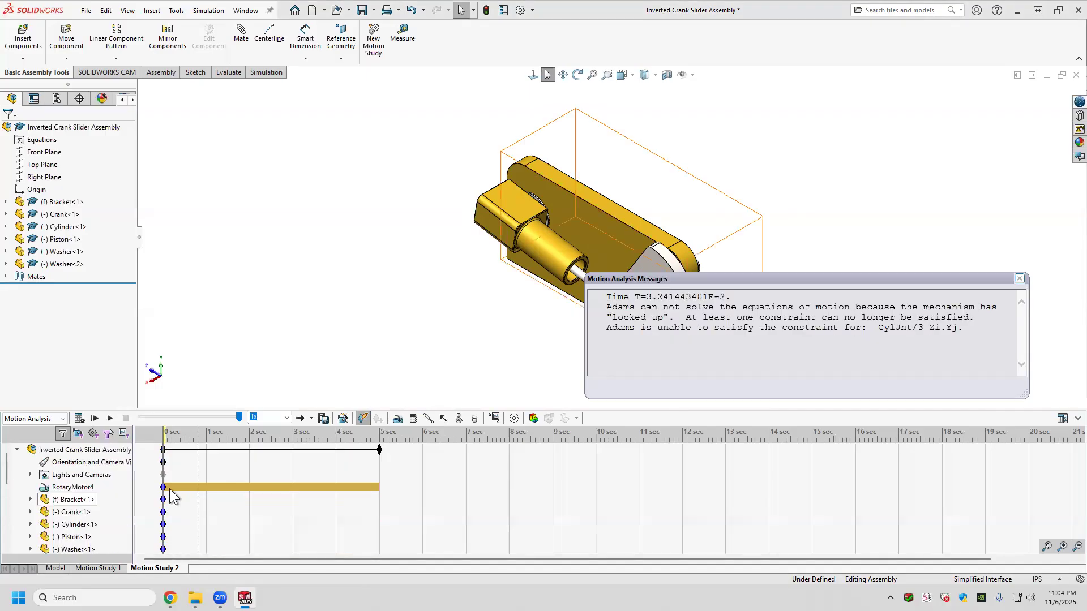
left_click(1019, 279)
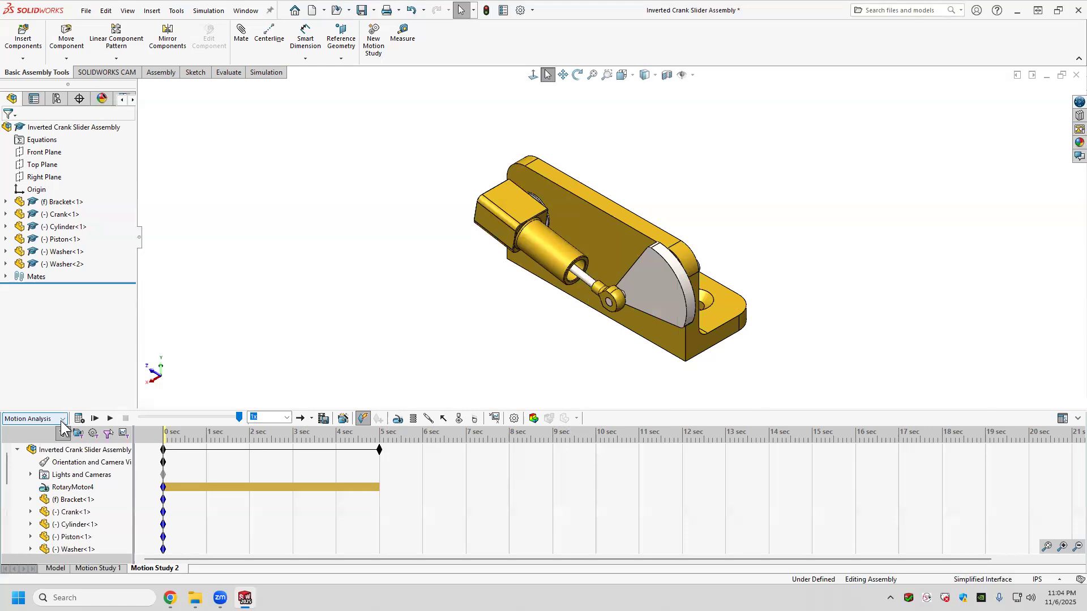
Step: Delete the rotary motor on the piston edge and change the study type to Animation
right_click(76, 488)
left_click(108, 395)
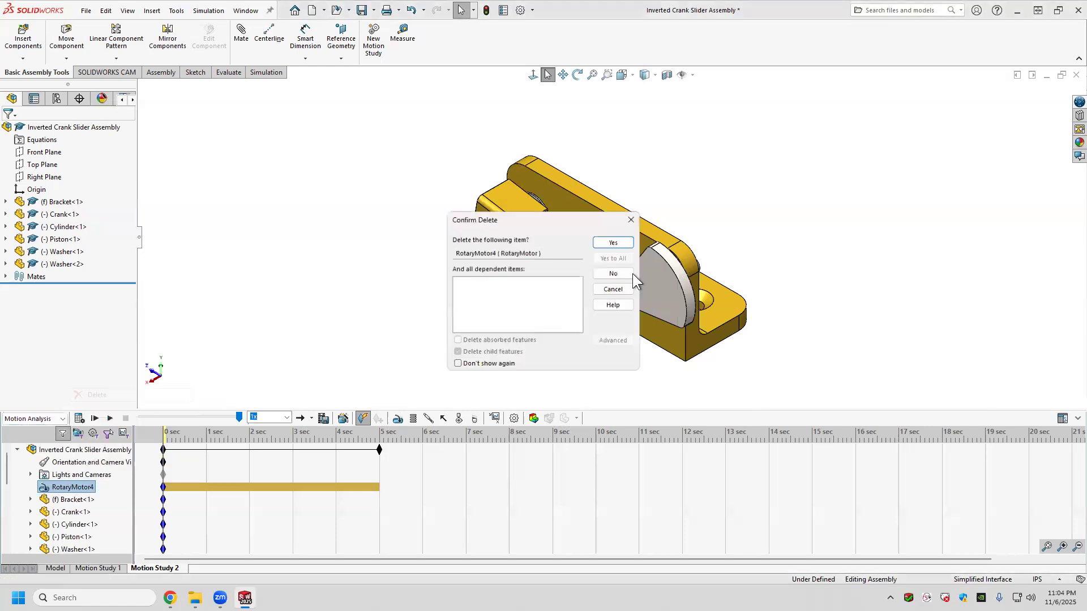
left_click(617, 243)
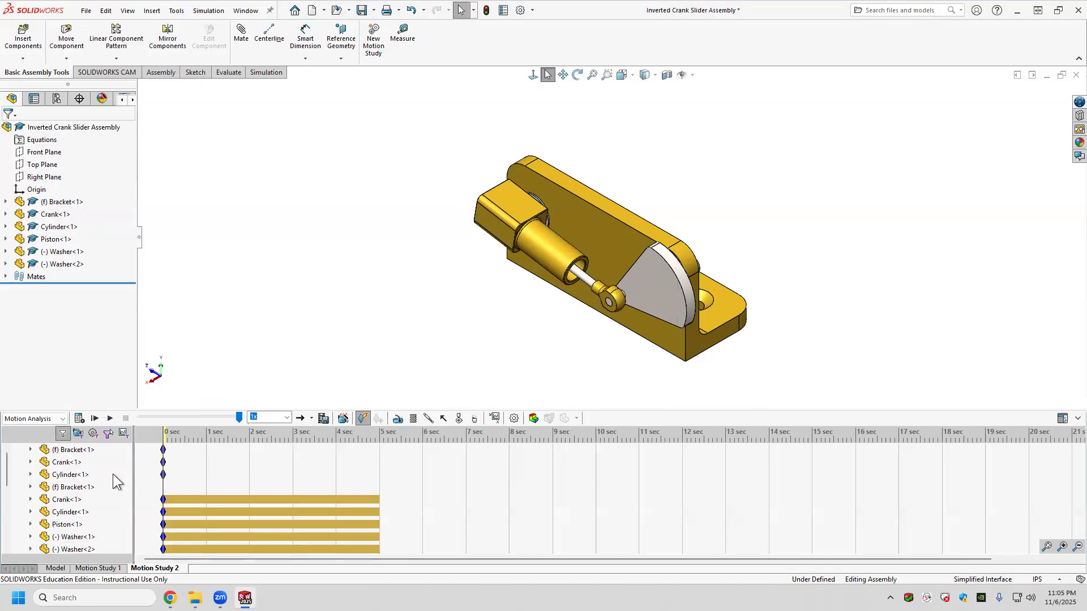
left_click(43, 420)
left_click(44, 434)
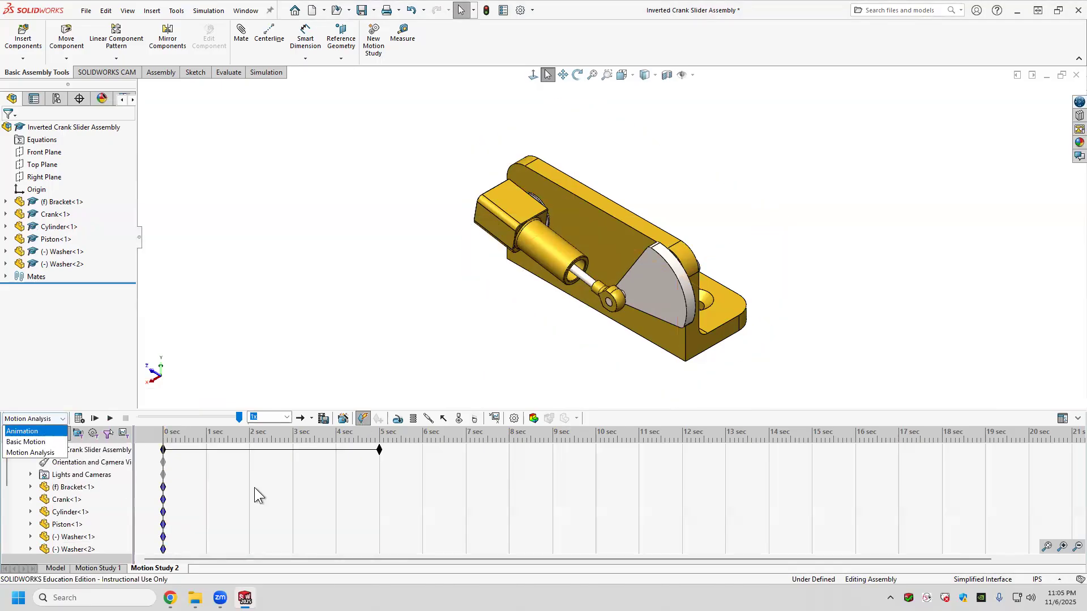
Step: Start a rotary motor on the circular edge of the crank's pin and reverse its direction
left_click(398, 418)
scroll(591, 313, "down", 5)
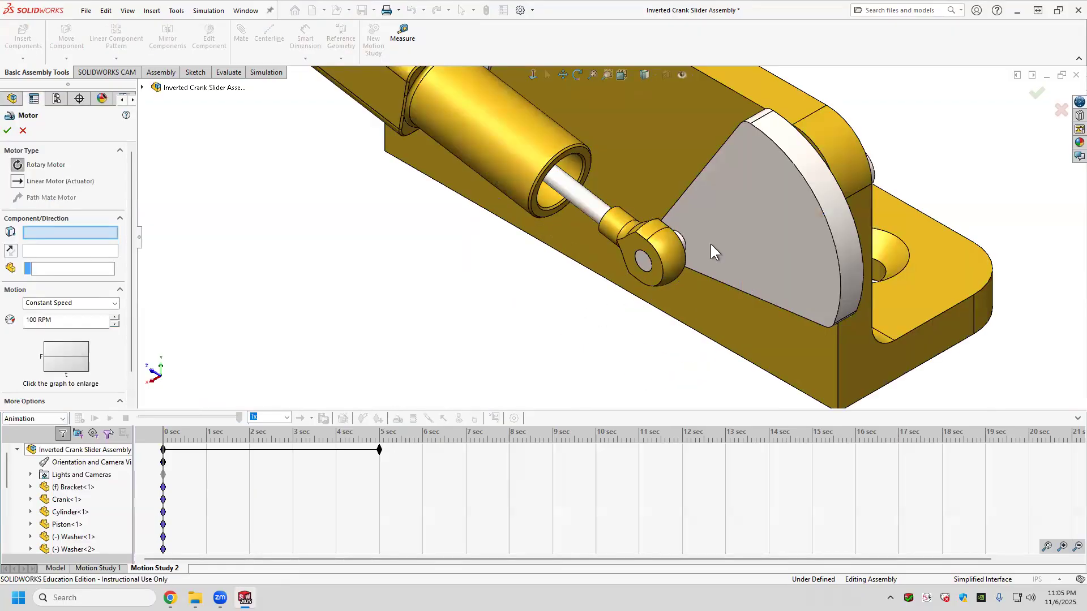
left_click(651, 266)
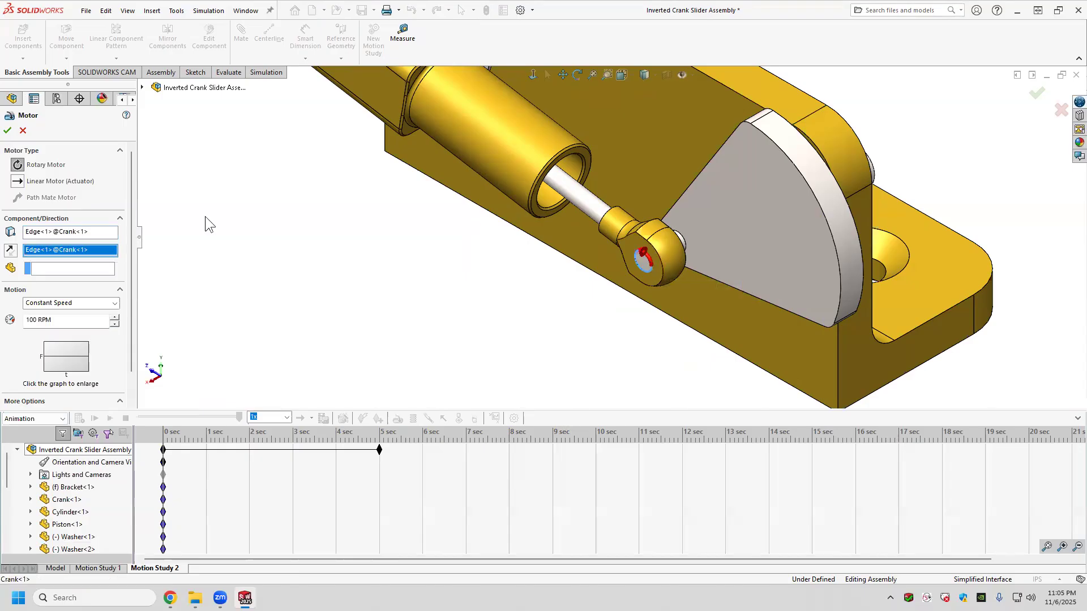
left_click(10, 250)
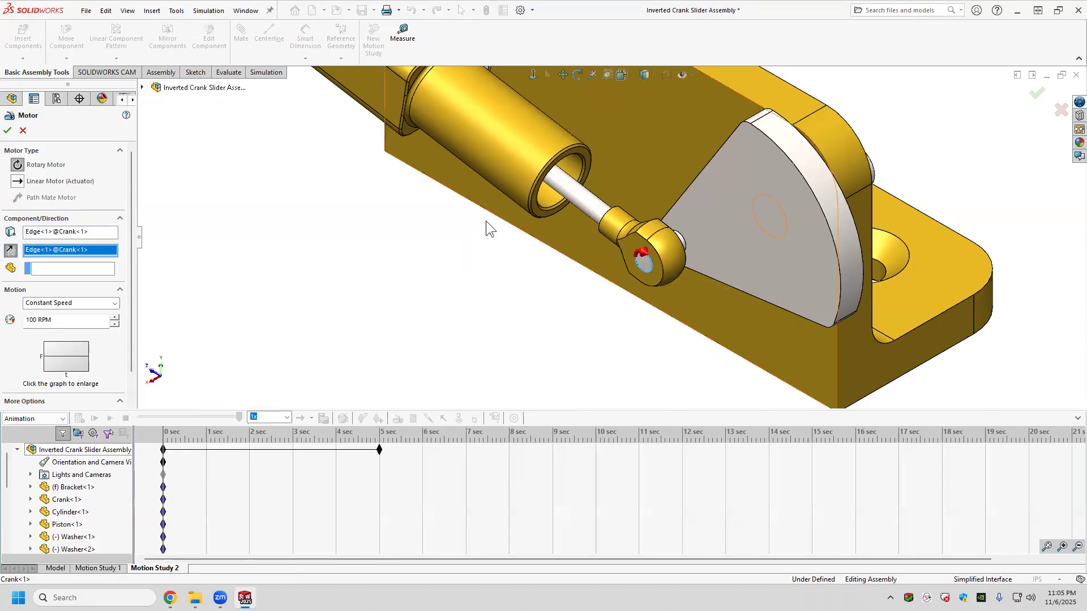
Step: Set the crank motor's constant speed to 25 RPM, accept it and calculate the motion study
left_click(39, 321)
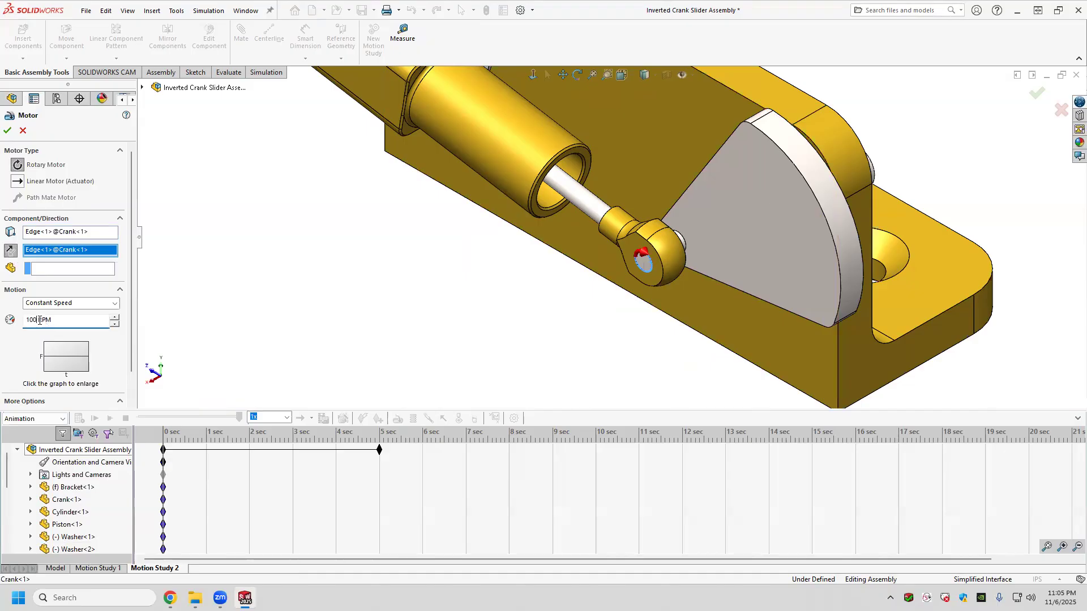
key("BackSpace")
key("BackSpace")
key("BackSpace")
type("25")
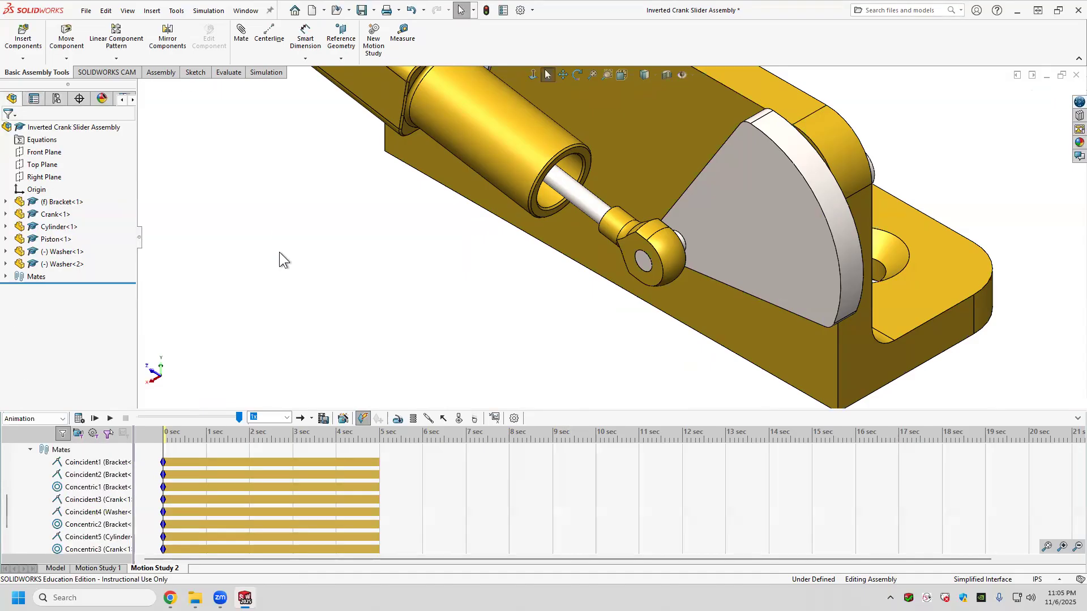
left_click(76, 418)
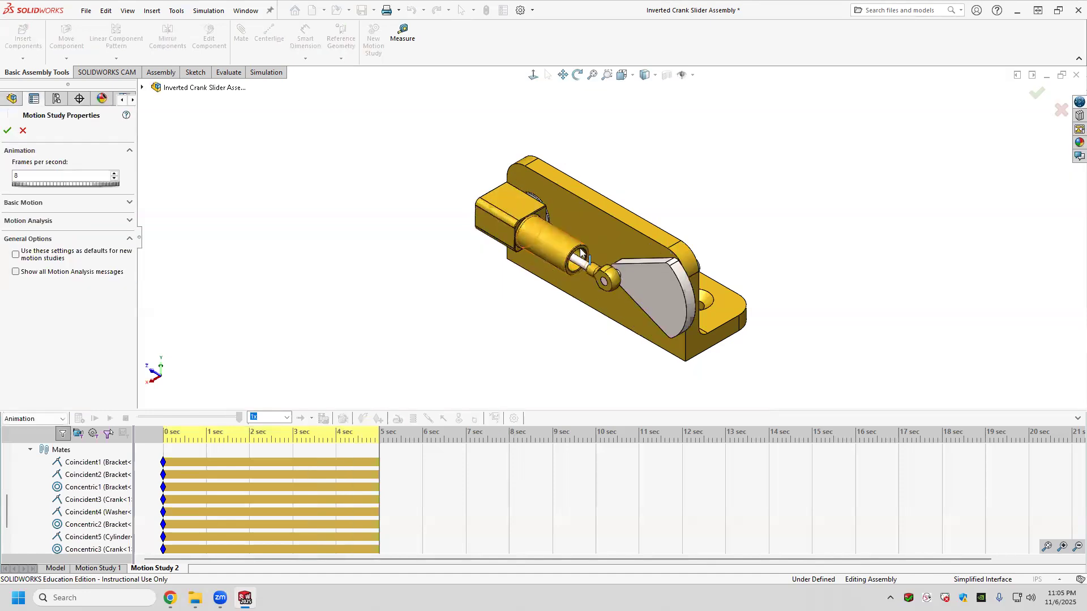
Step: Set the motion study's animation rate to 30 frames per second and recalculate the study
double_click(28, 172)
type("30")
left_click(7, 130)
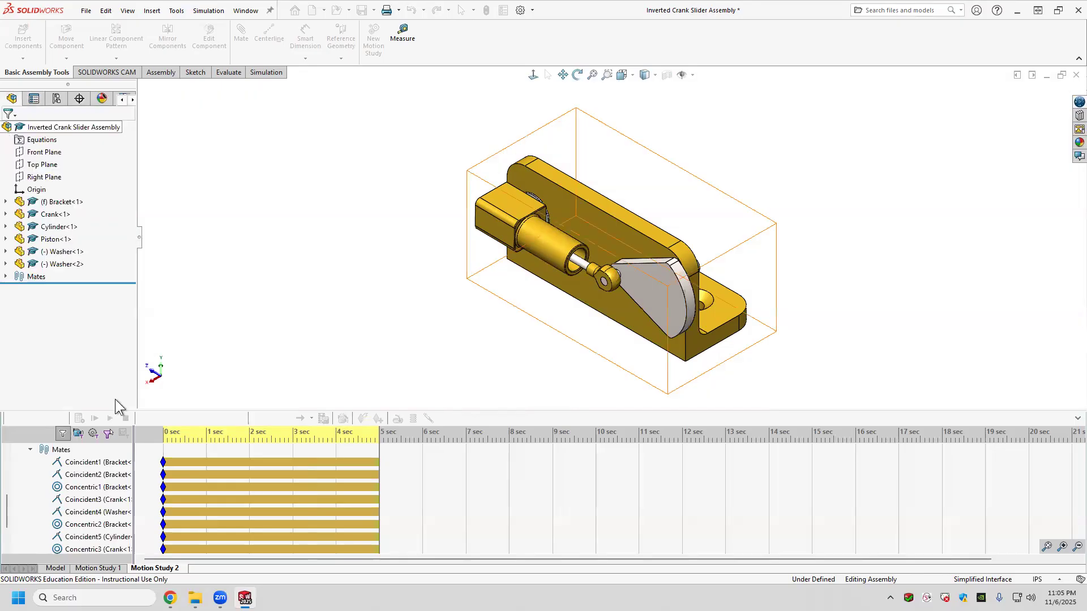
left_click(80, 419)
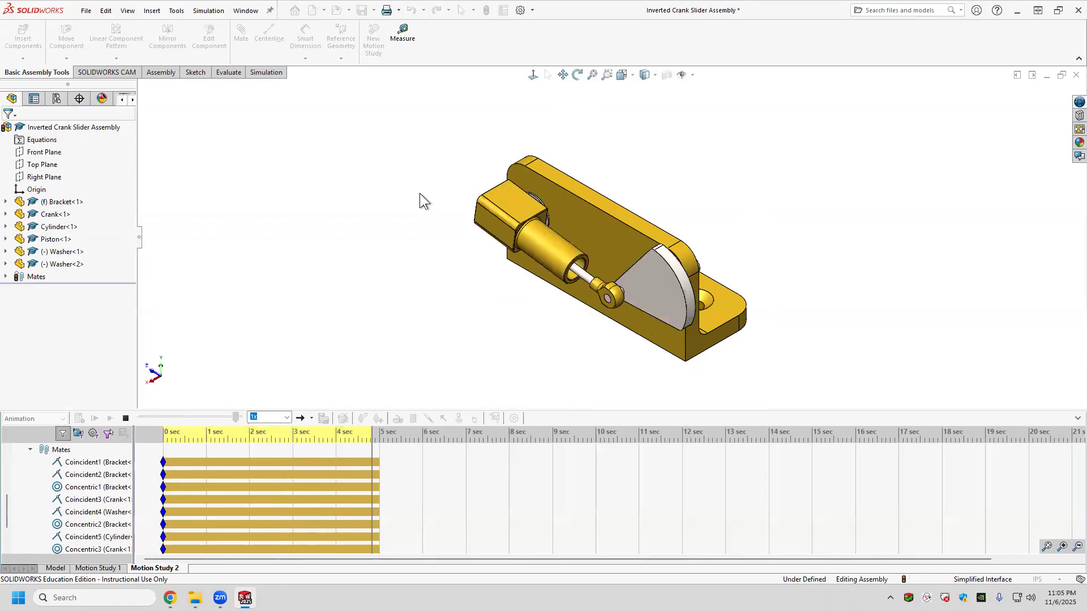
Step: Place a key at 2 seconds on RotaryMotor5's timeline bar and switch the motor off from that key
left_click(238, 489)
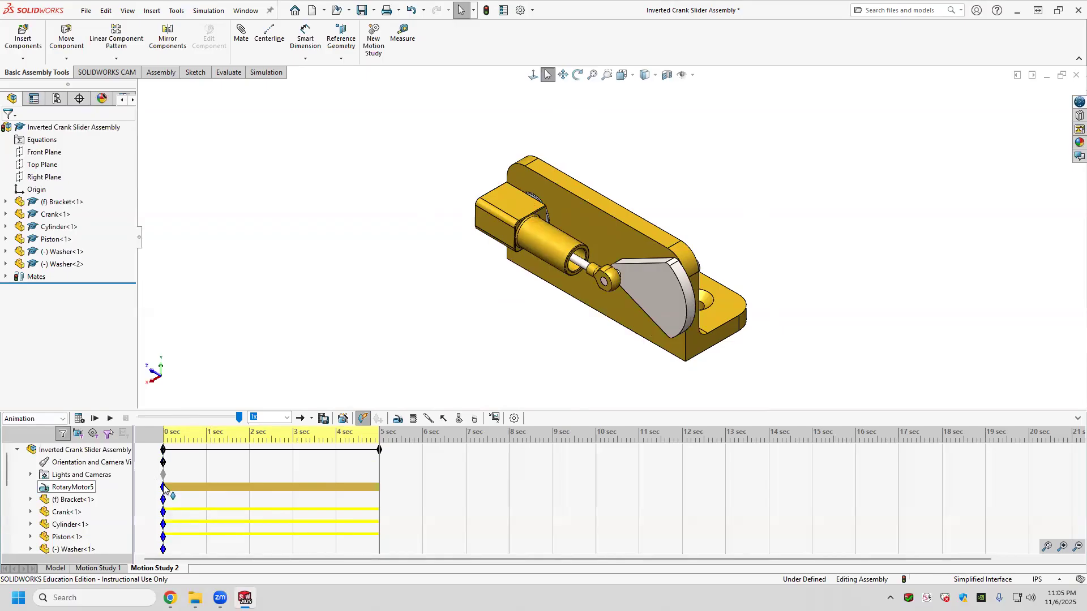
mouse_move(164, 488)
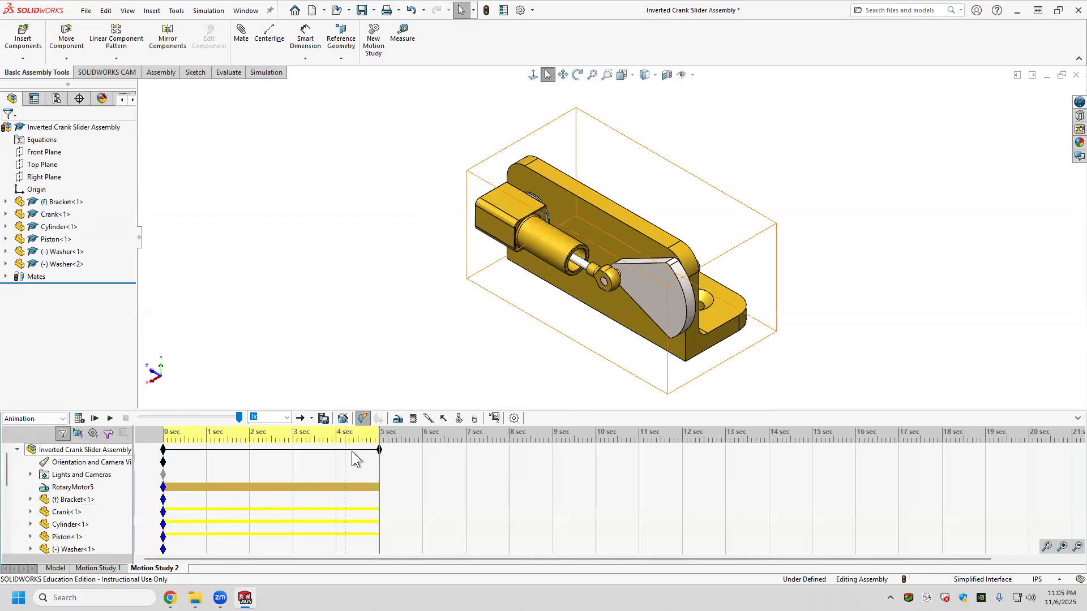
right_click(249, 490)
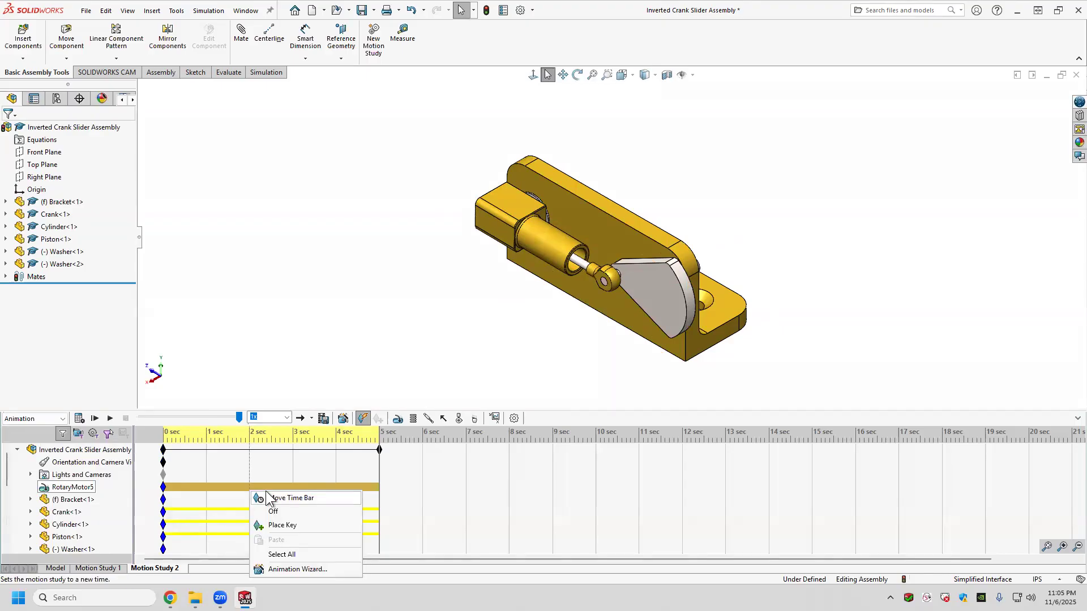
left_click(277, 525)
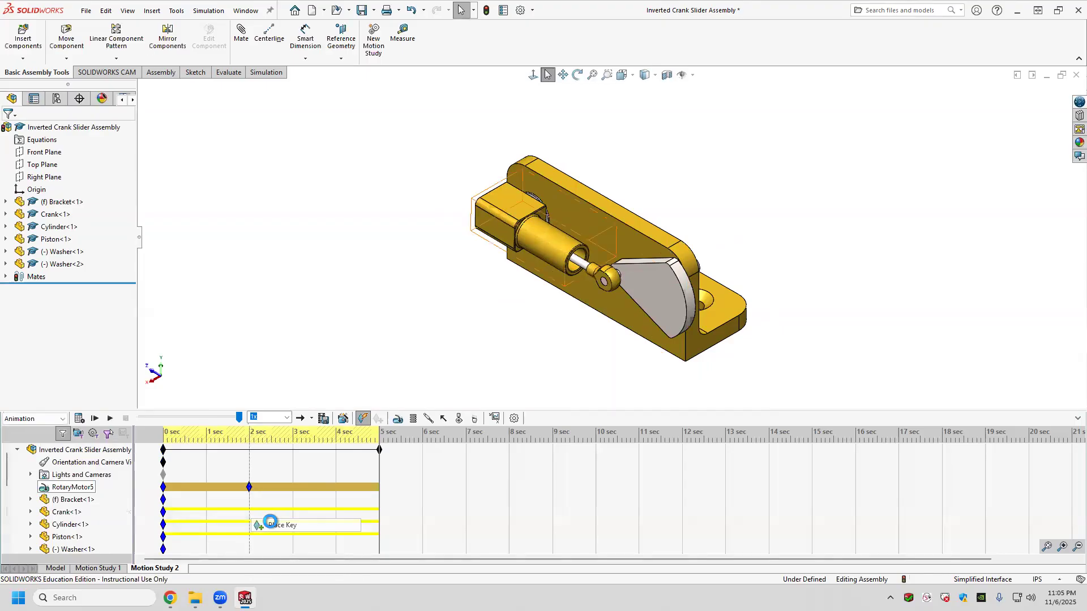
right_click(249, 486)
left_click(283, 367)
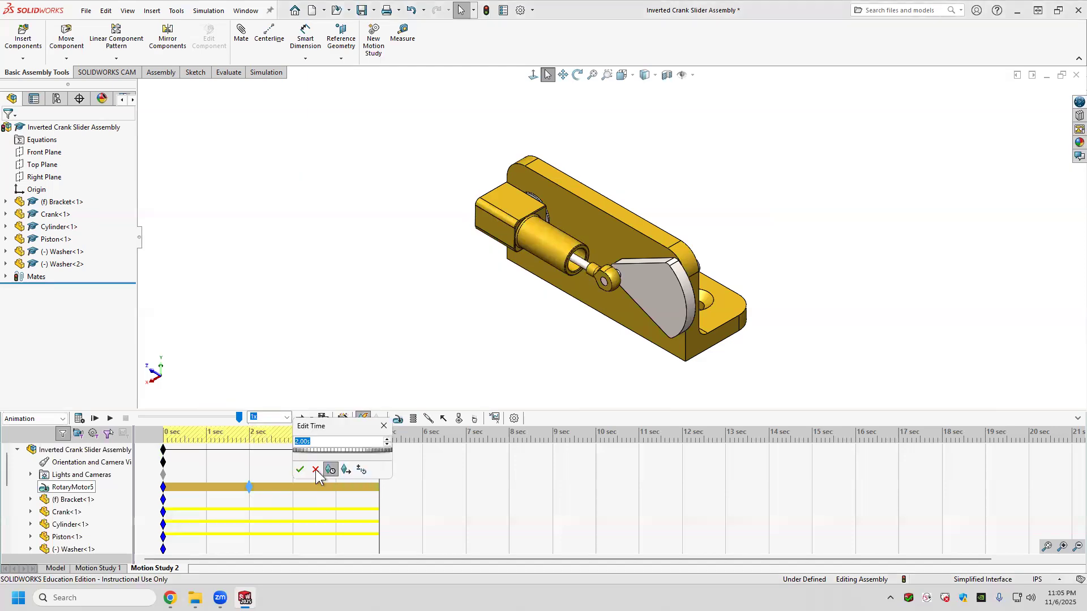
key("Return")
right_click(249, 487)
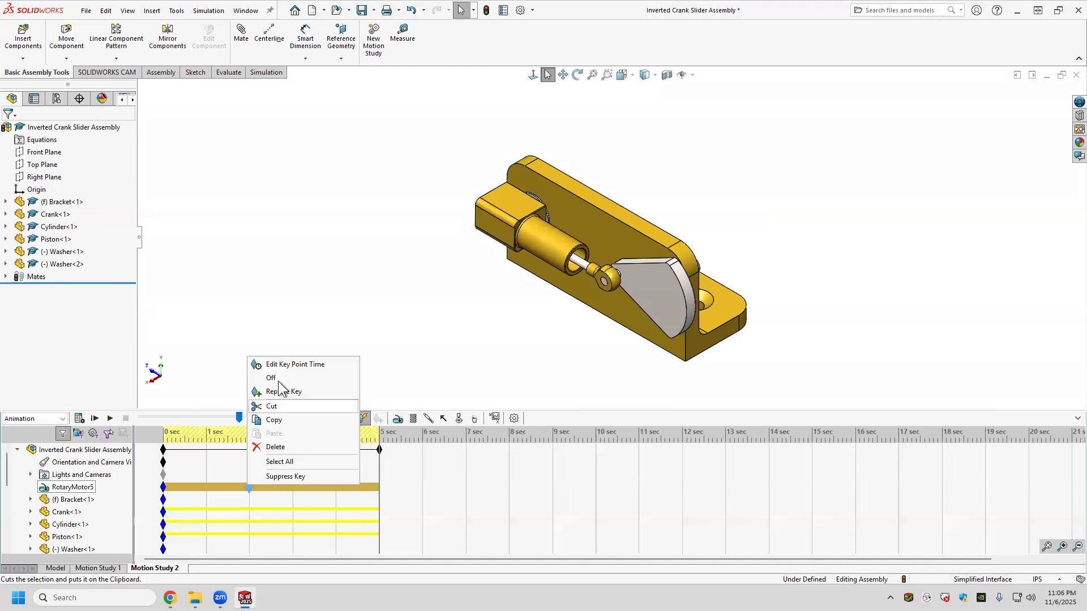
left_click(277, 379)
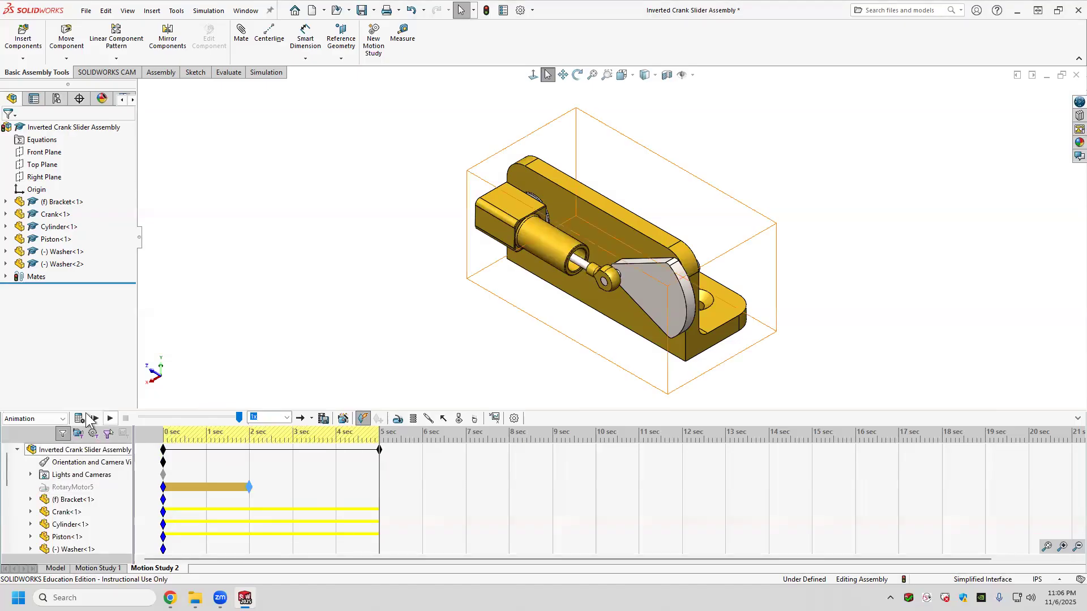
Step: Add a rotary motor on the circular edge of the piston's end eye with a constant speed of 100 RPM
left_click(398, 420)
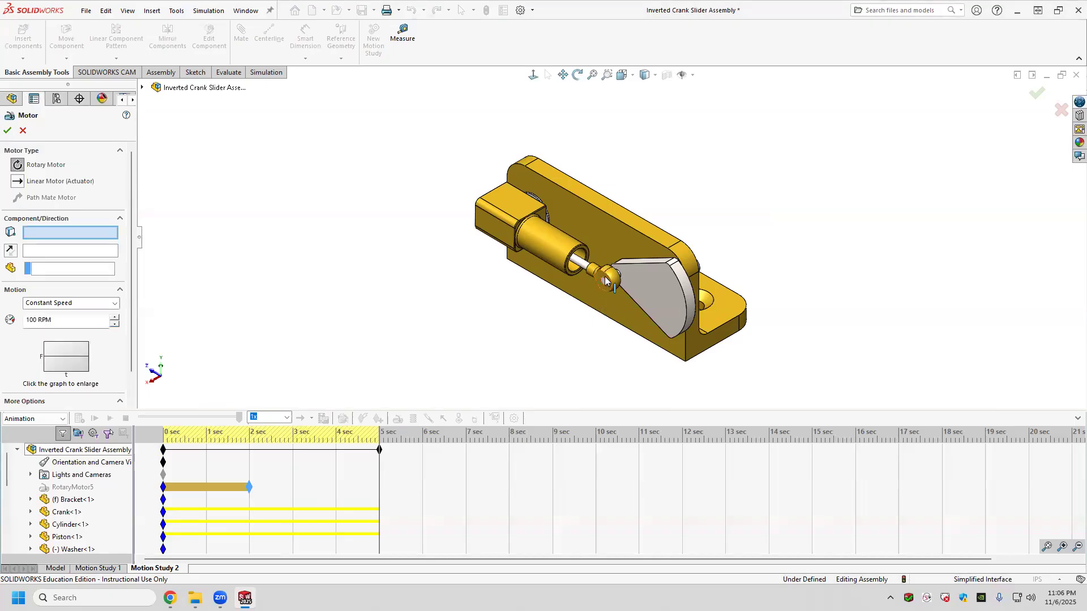
scroll(645, 261, "down", 5)
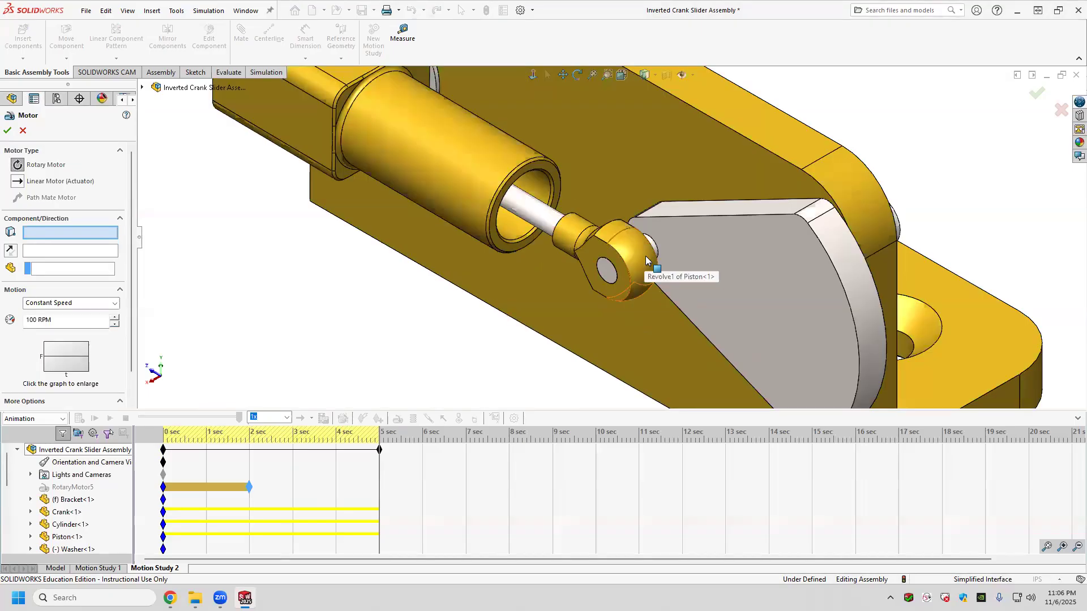
left_click(616, 283)
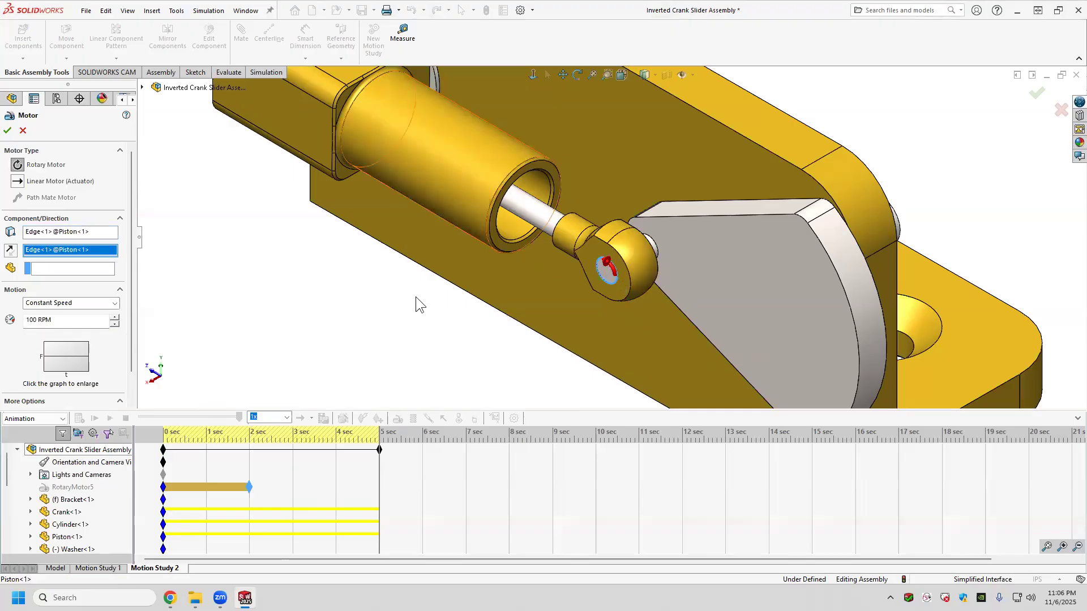
left_click(7, 131)
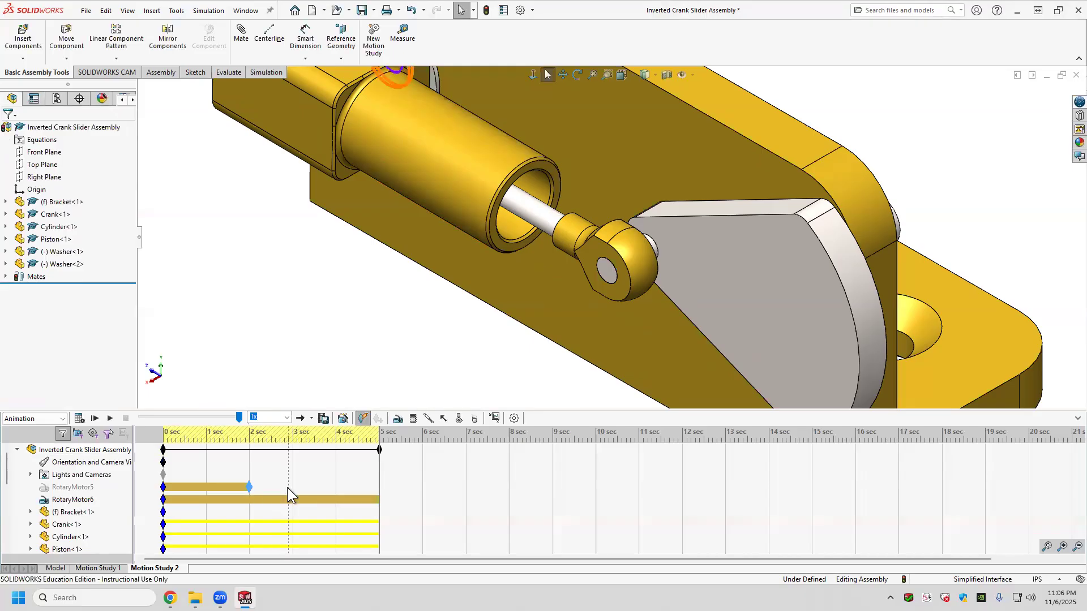
Step: Move RotaryMotor6's start key to 2 seconds
right_click(163, 499)
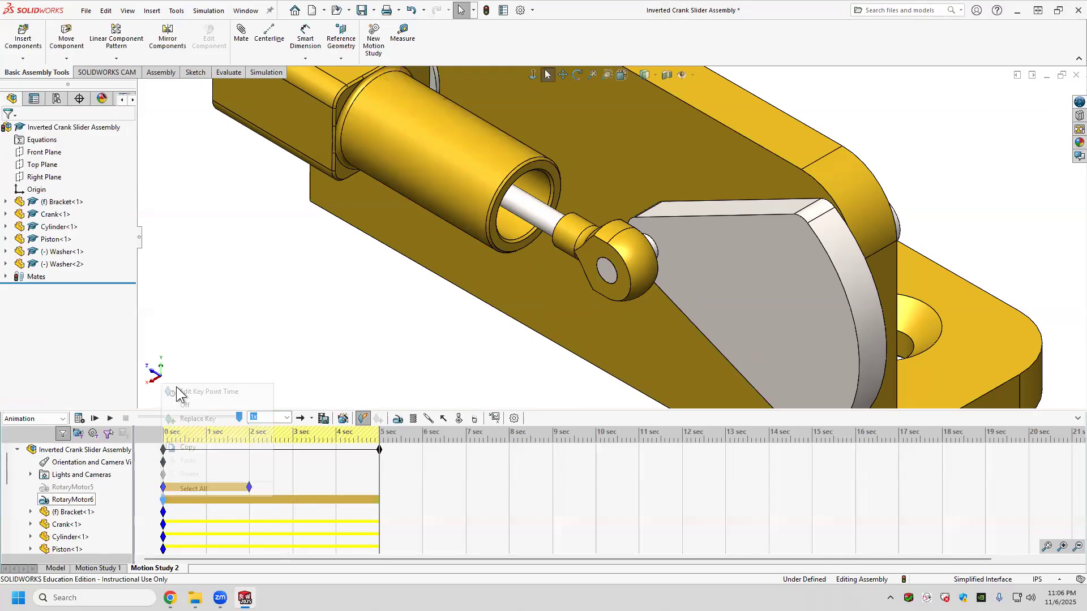
left_click(176, 392)
type("2")
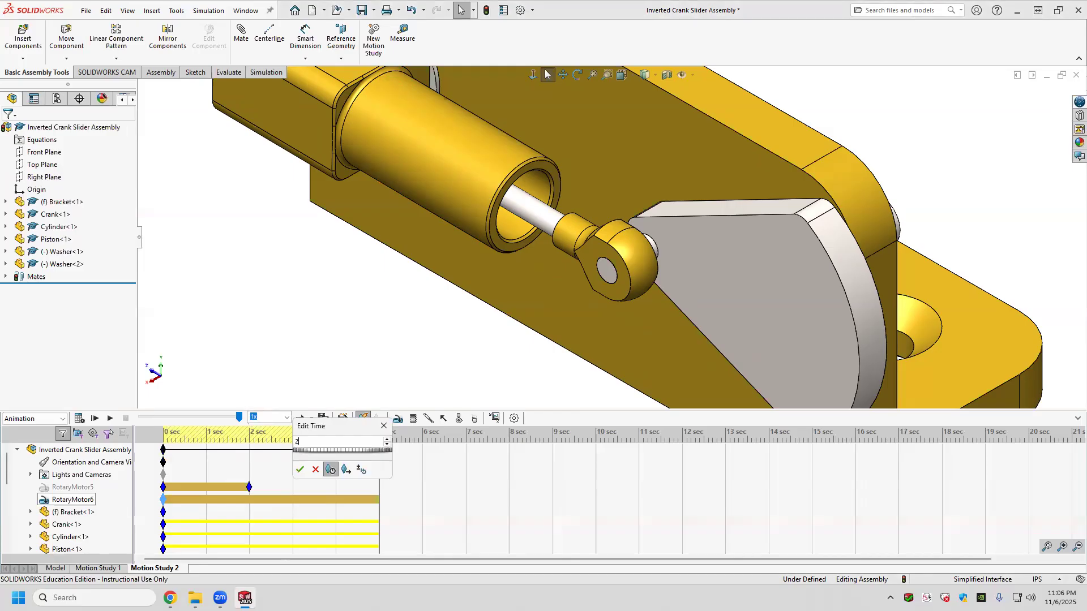
key("Return")
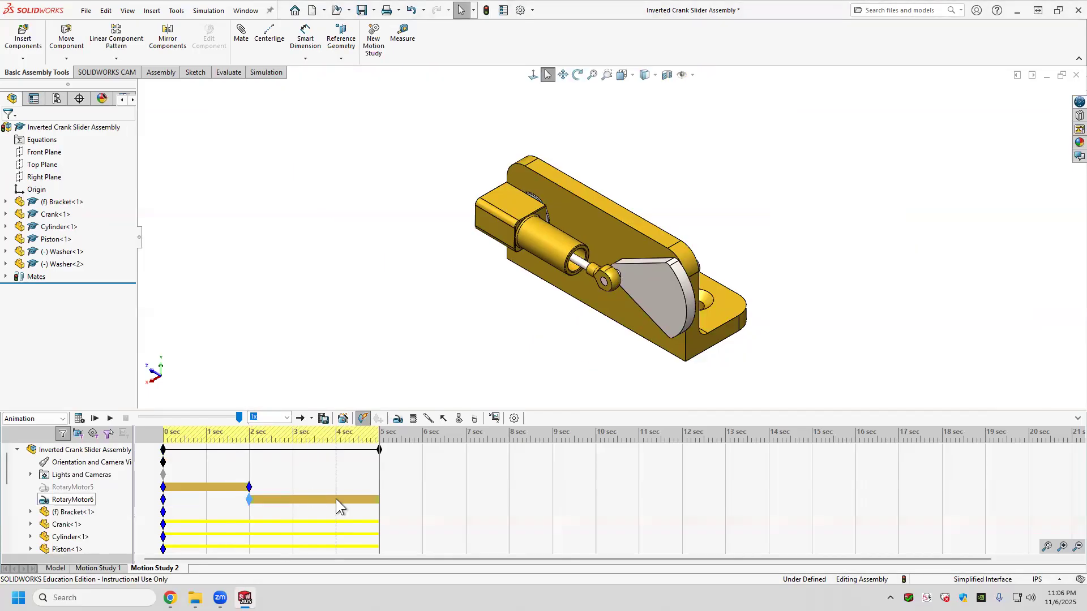
Step: Move the time bar to 4 seconds, place a RotaryMotor6 key there and switch the motor off from that key
right_click(337, 500)
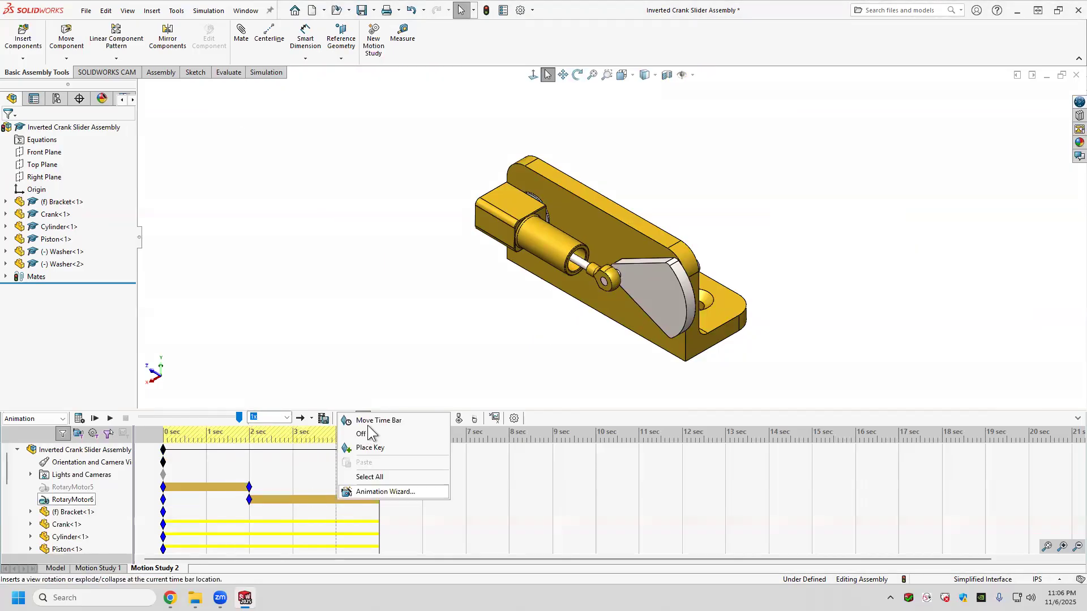
left_click(369, 422)
key("Return")
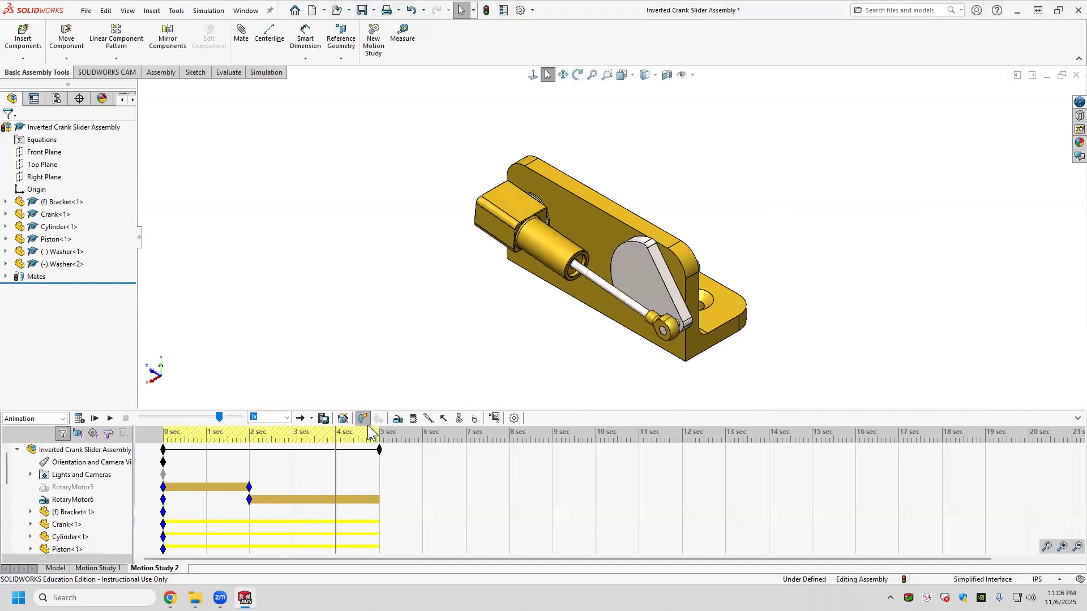
left_click(336, 498)
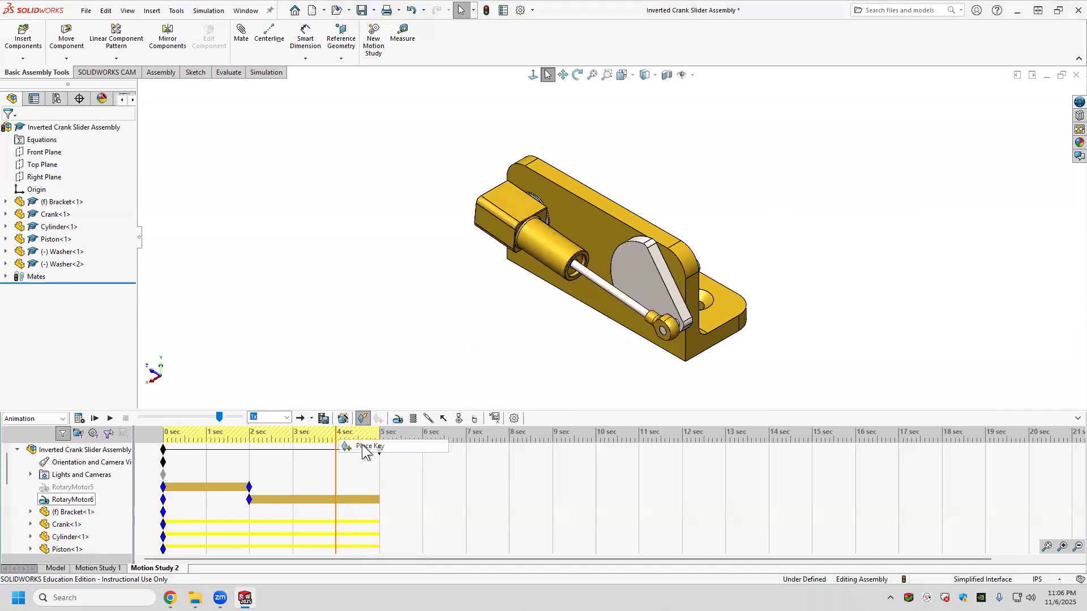
left_click(335, 499)
right_click(336, 499)
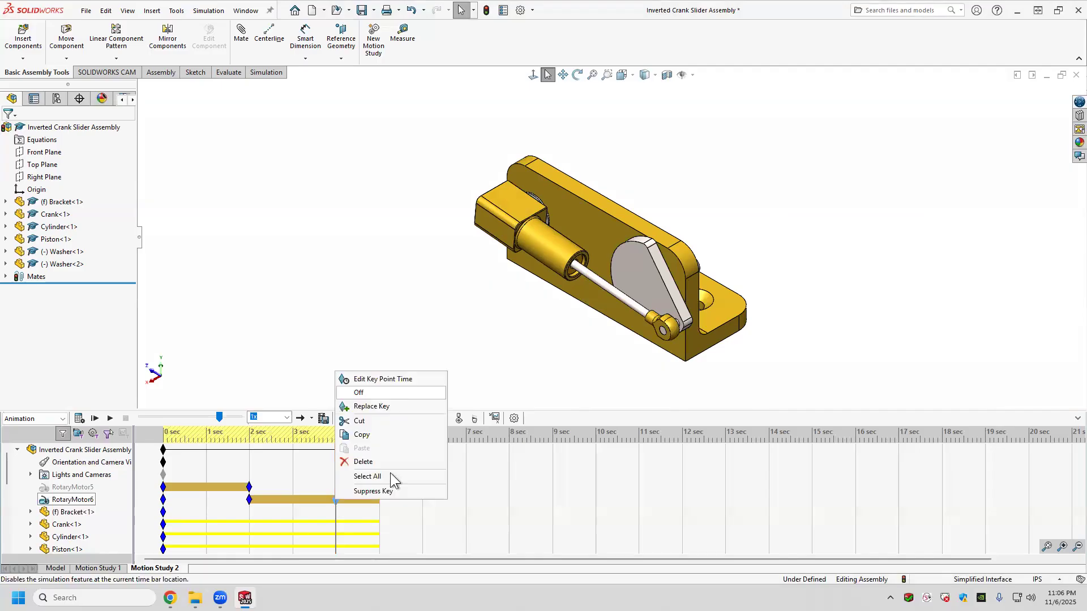
left_click(359, 393)
Step: Shorten the motion study to 4 seconds by moving the assembly's end key, and calculate it
left_click(380, 450)
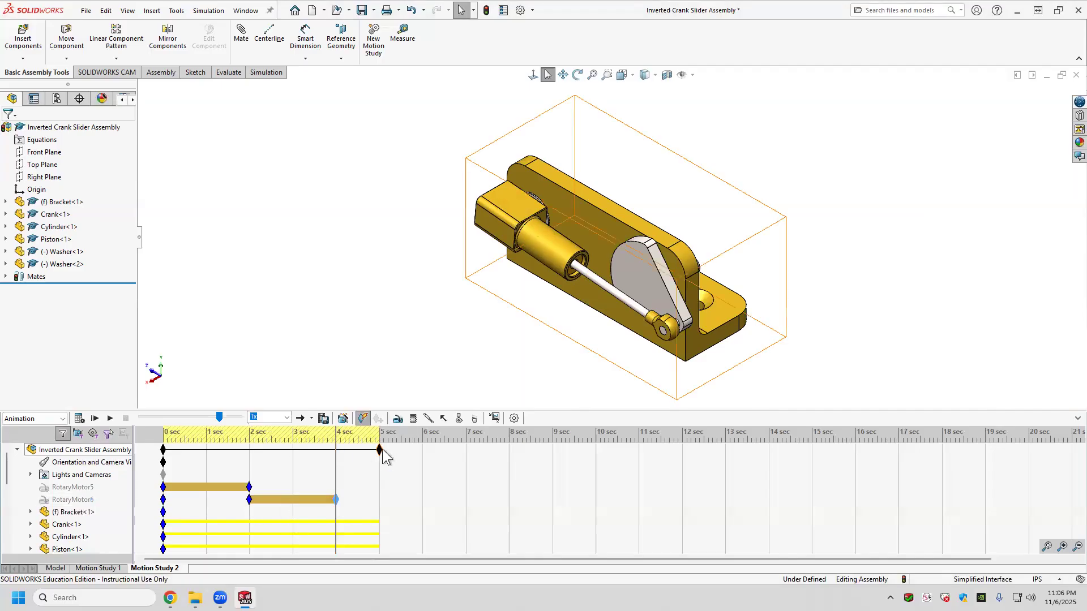
right_click(380, 450)
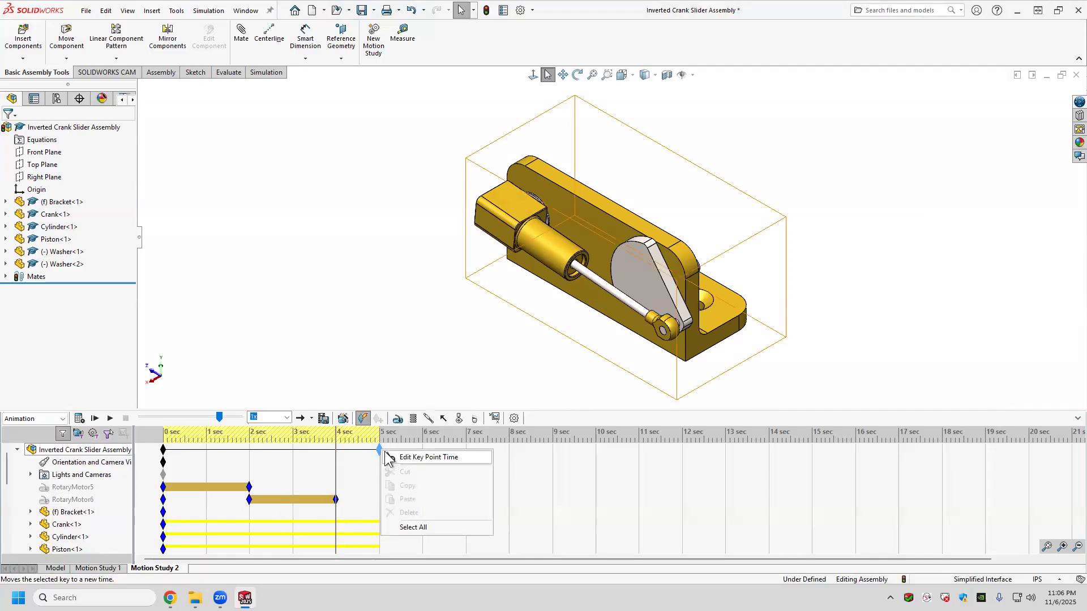
left_click_drag(380, 451, 337, 451)
left_click(79, 418)
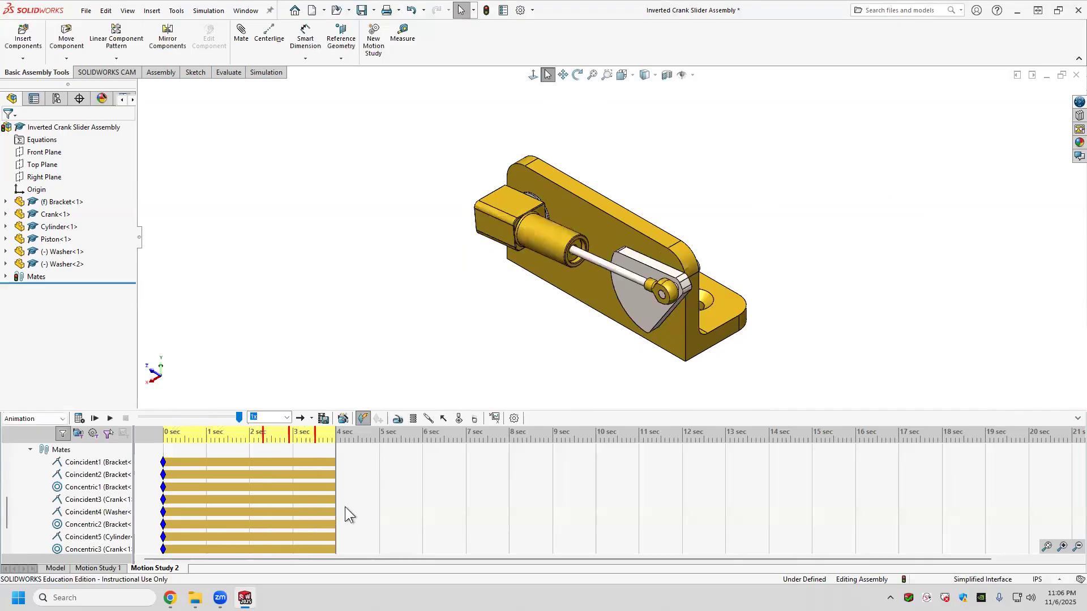
Step: Check the on/off options of both motors' keys and open the time of RotaryMotor6's start key for editing
scroll(349, 503, "up", 4)
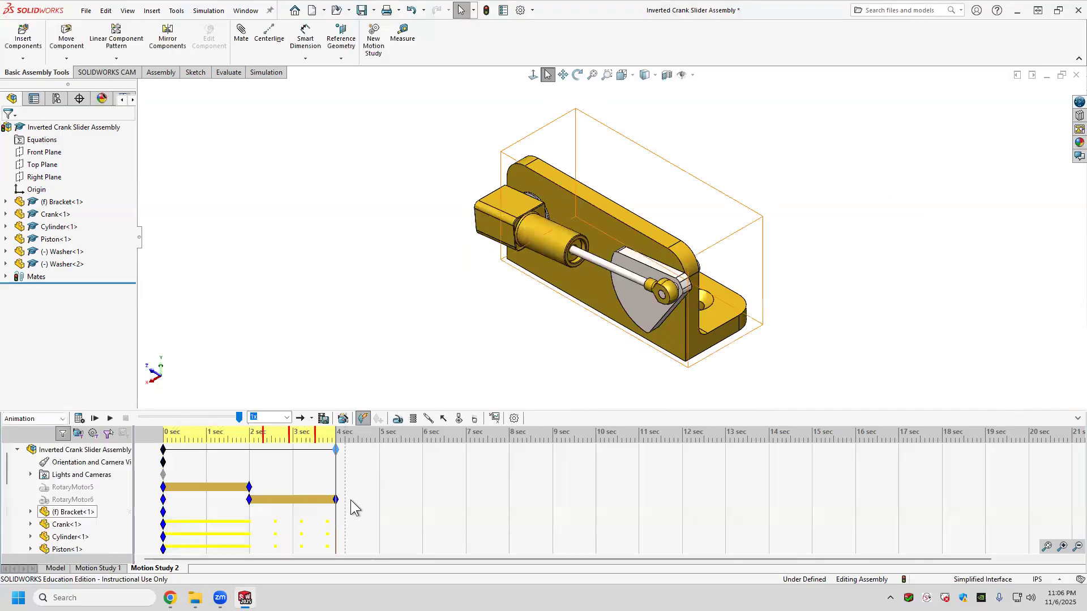
right_click(250, 498)
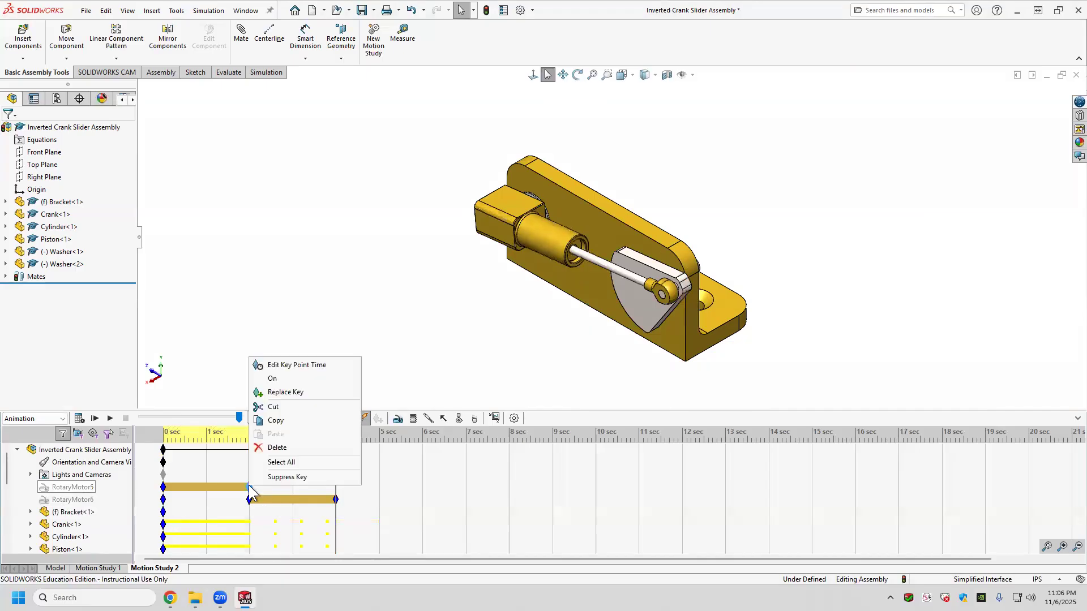
left_click(249, 496)
right_click(335, 499)
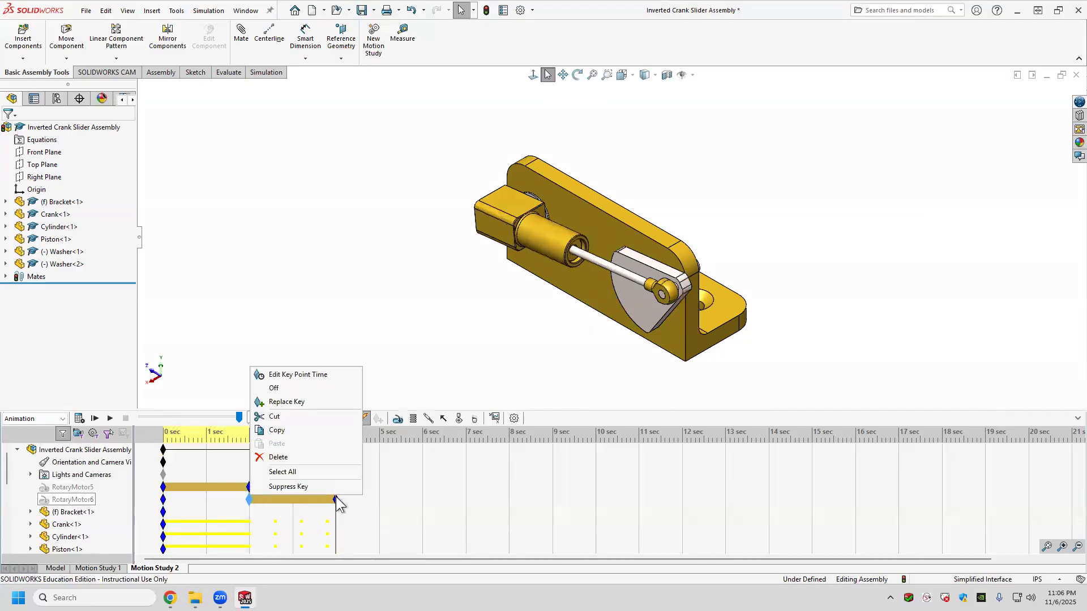
right_click(335, 499)
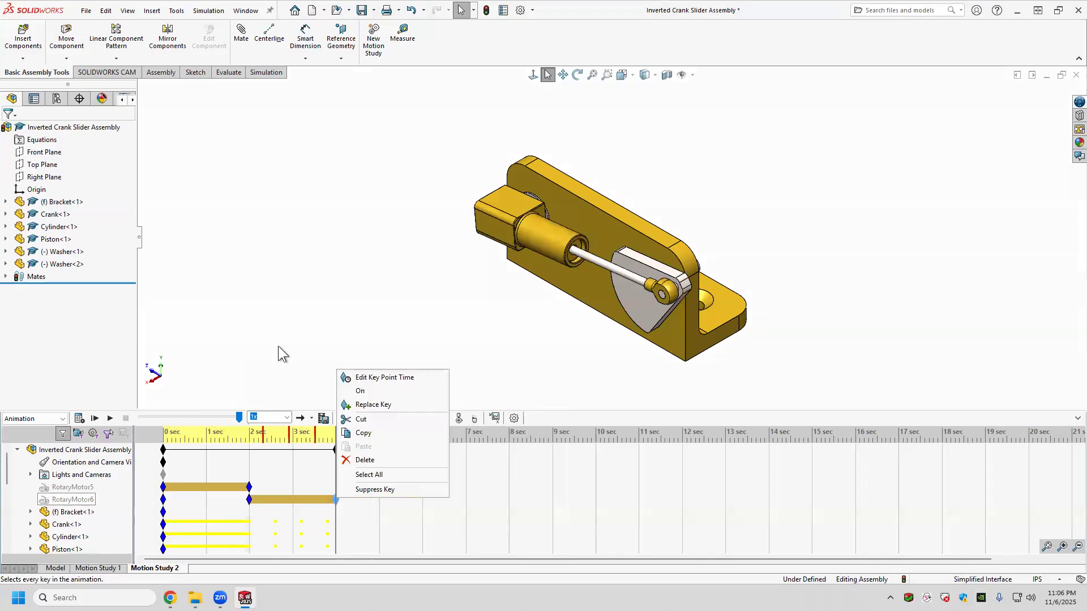
right_click(250, 500)
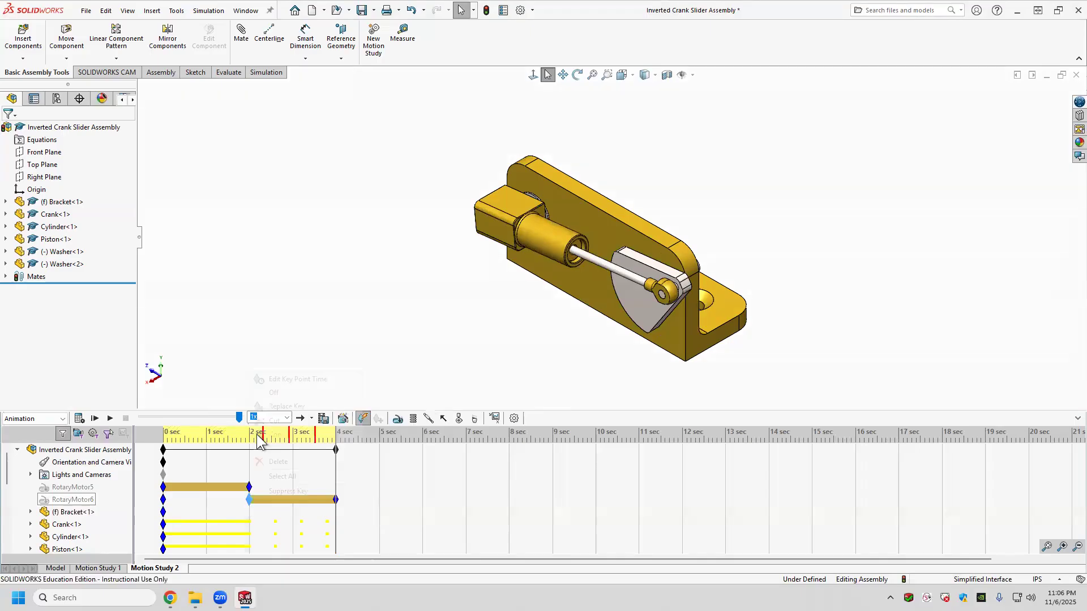
left_click(294, 379)
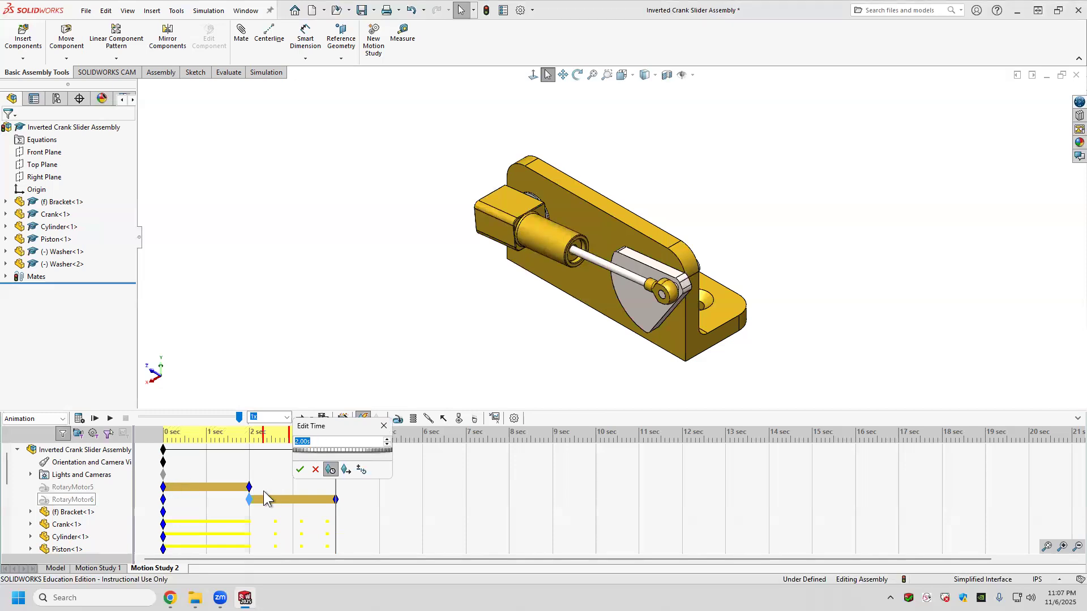
Step: Move RotaryMotor6's start key point to 3 seconds and its end key point to 5 seconds
type("3")
key("Return")
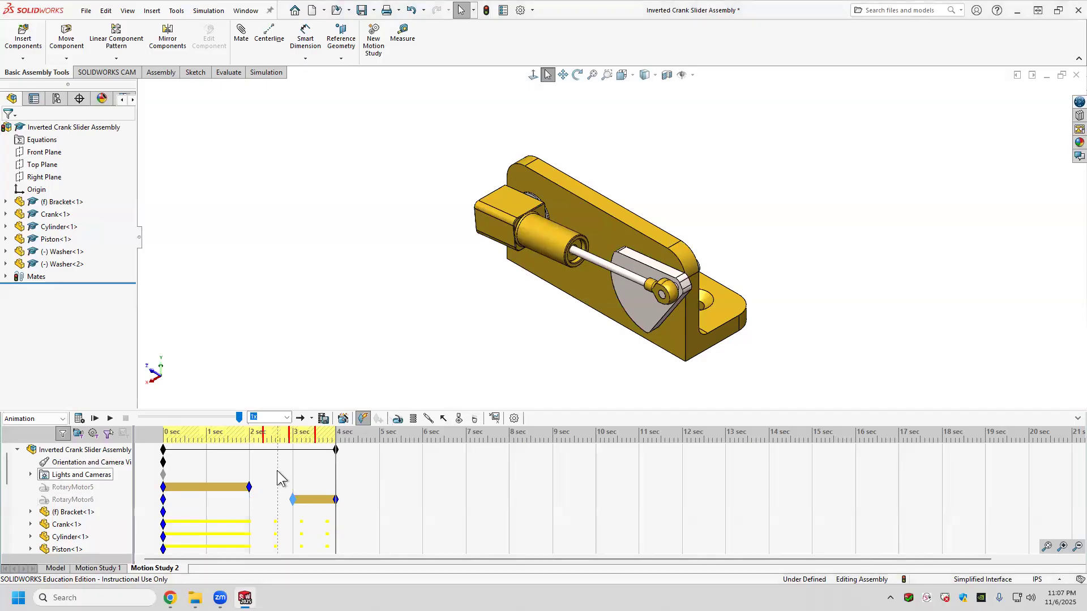
right_click(335, 499)
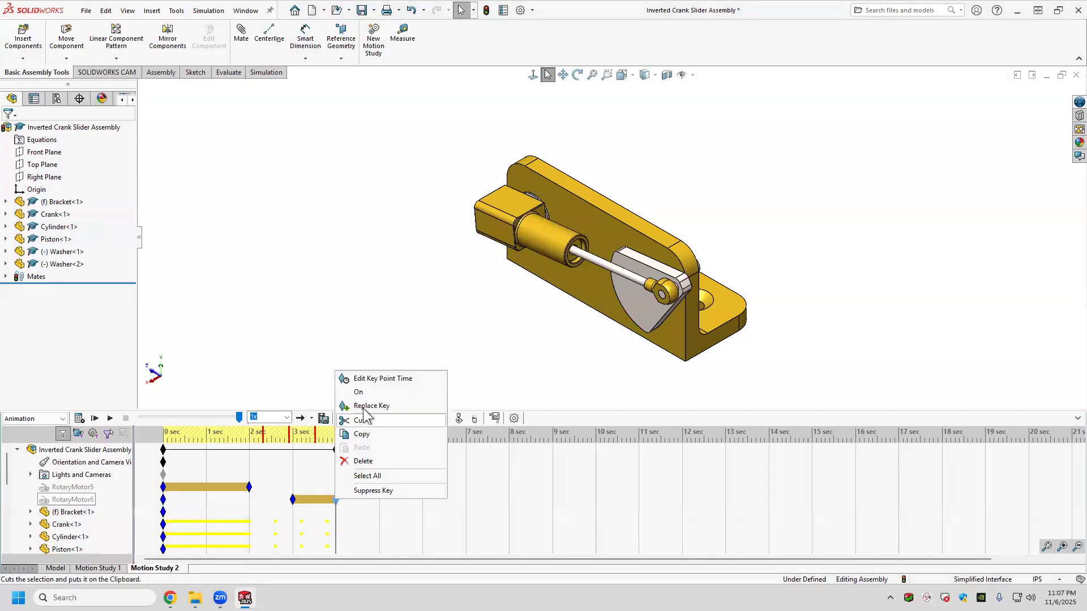
left_click(378, 379)
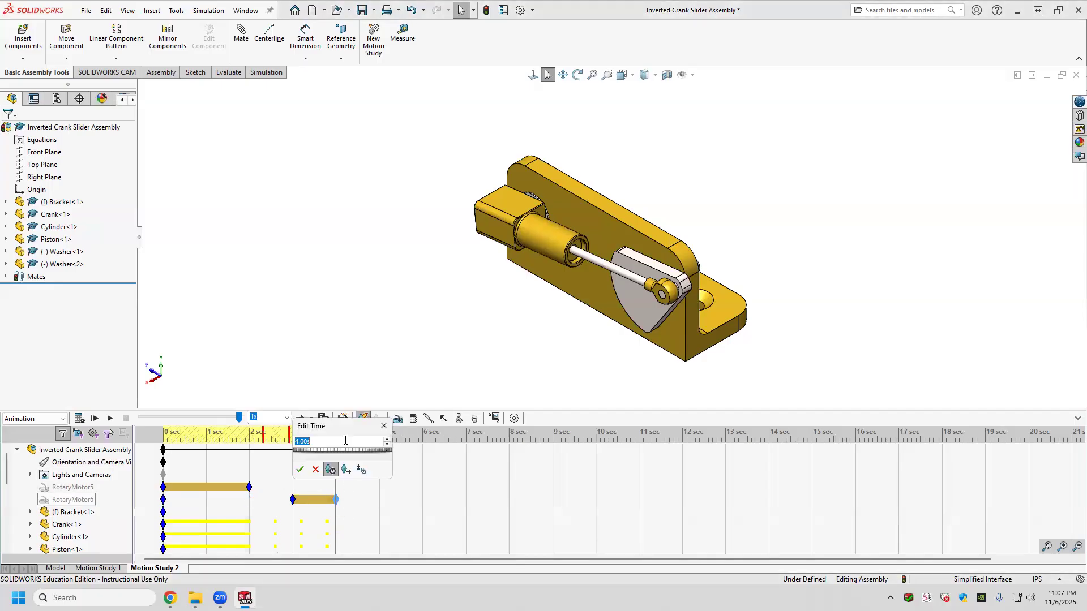
type("5")
key("Return")
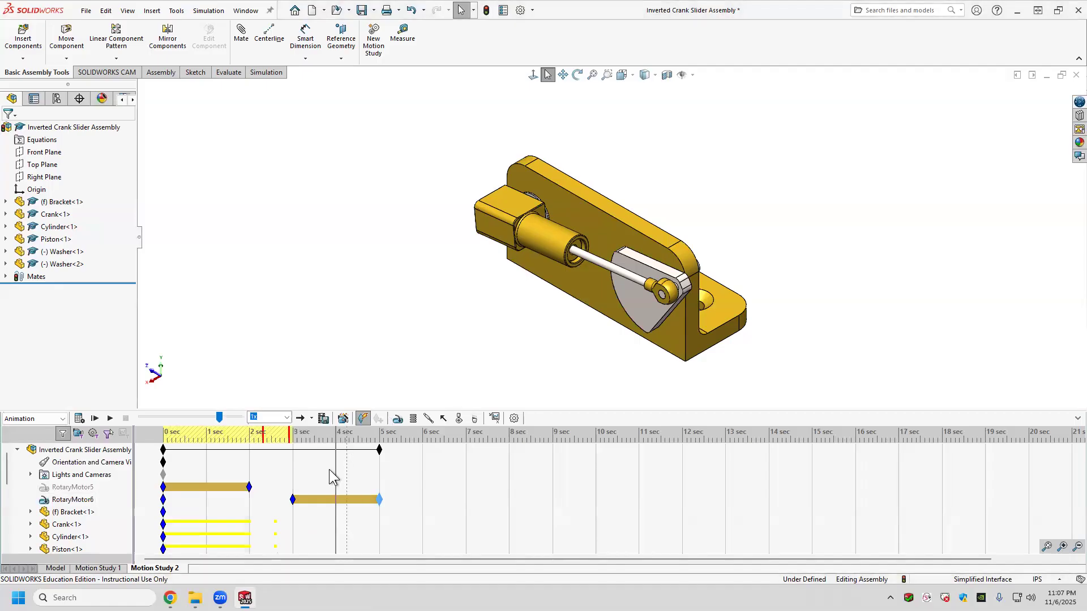
Step: Calculate Motion Study 2 with the retimed RotaryMotor6
left_click(82, 420)
left_click(79, 419)
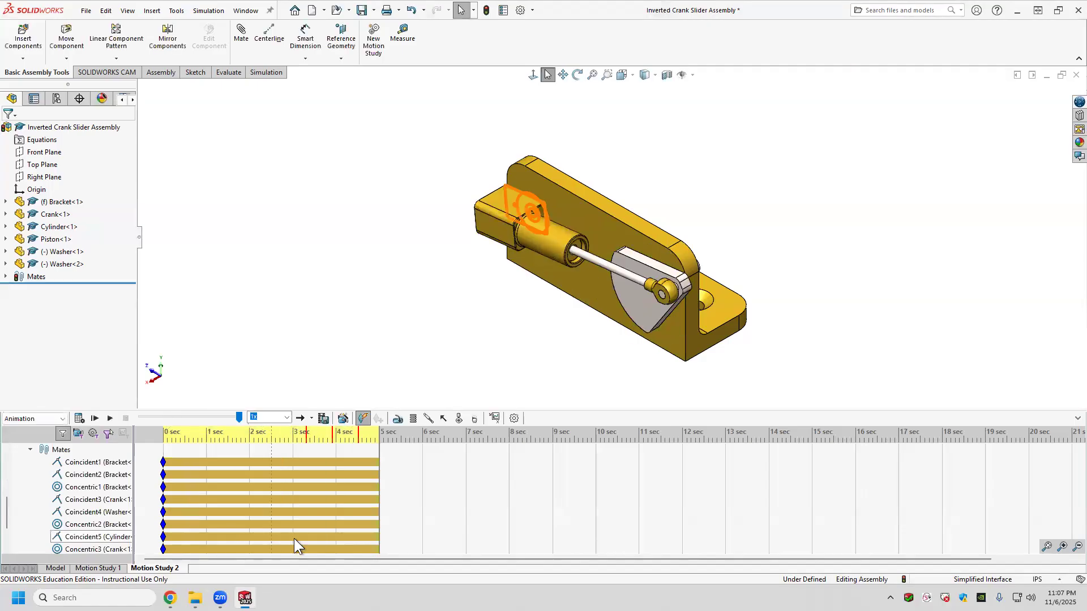
scroll(294, 538, "up", 4)
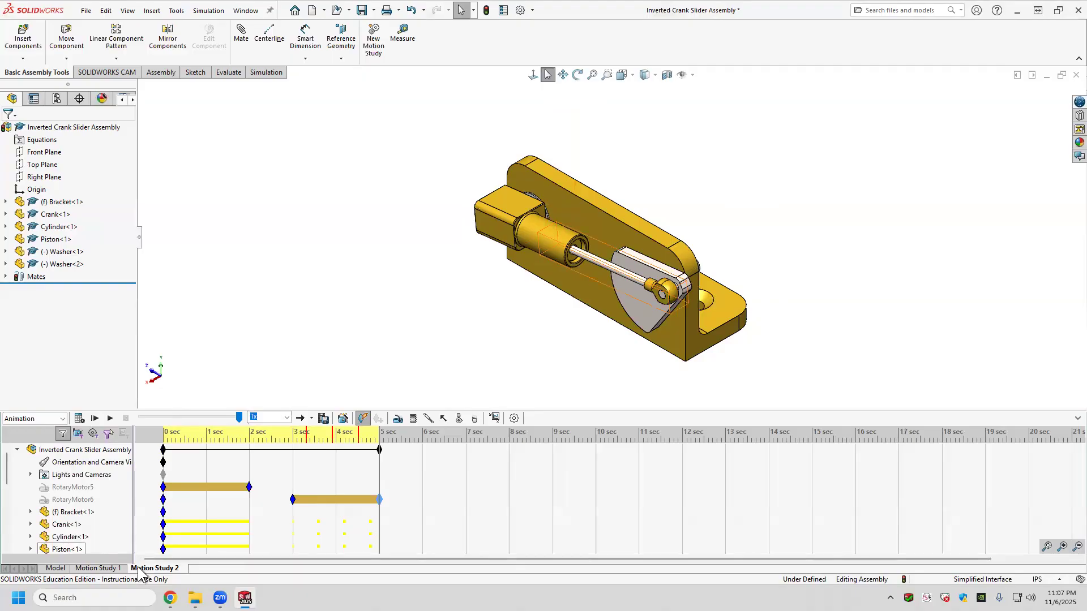
Step: Delete Motion Study 2 from the assembly
right_click(168, 512)
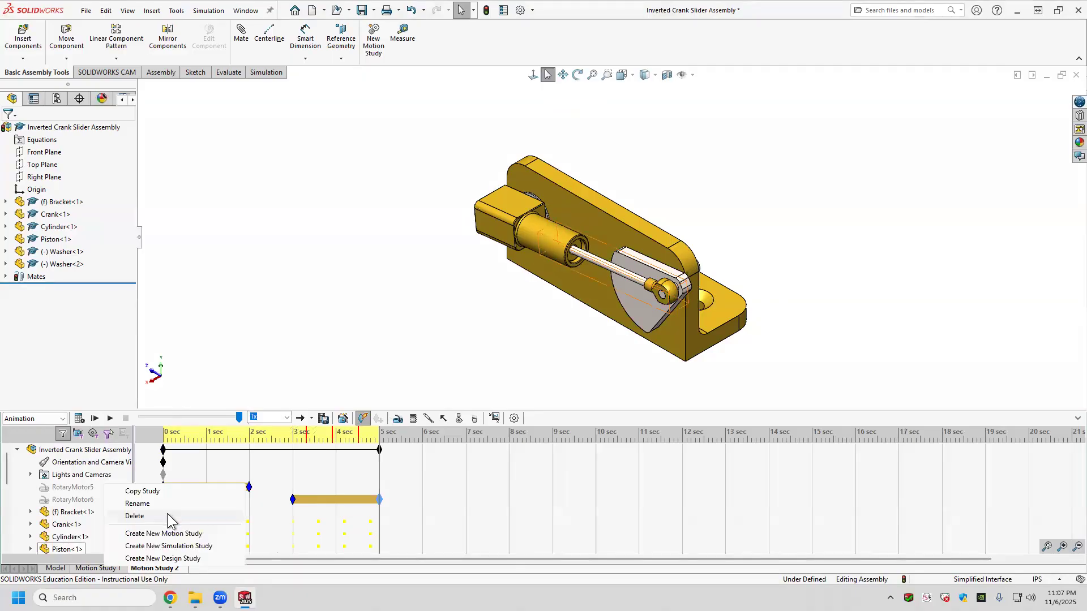
left_click(167, 515)
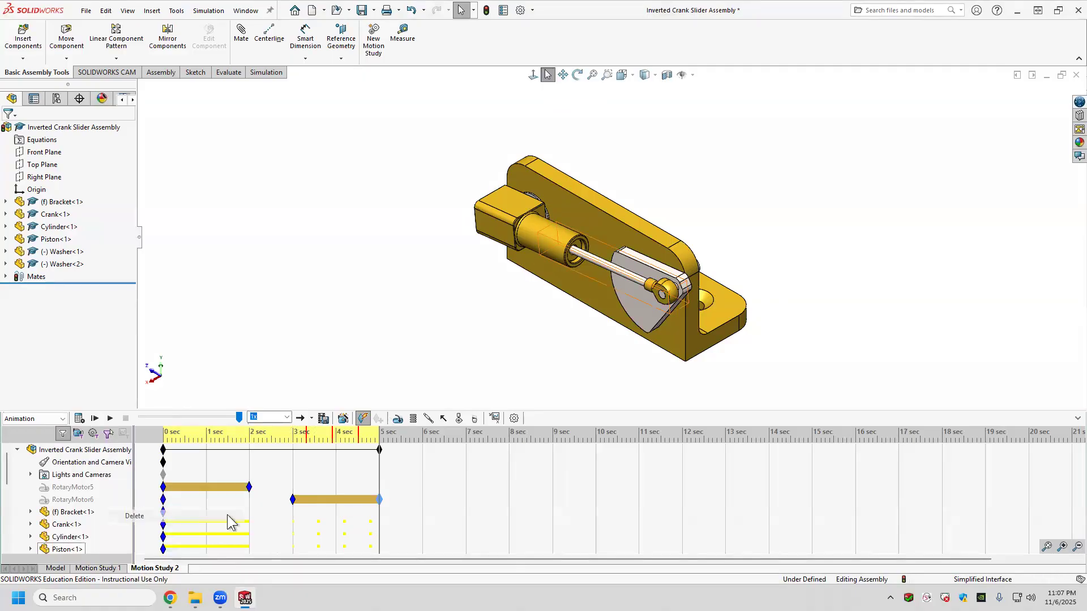
left_click(175, 503)
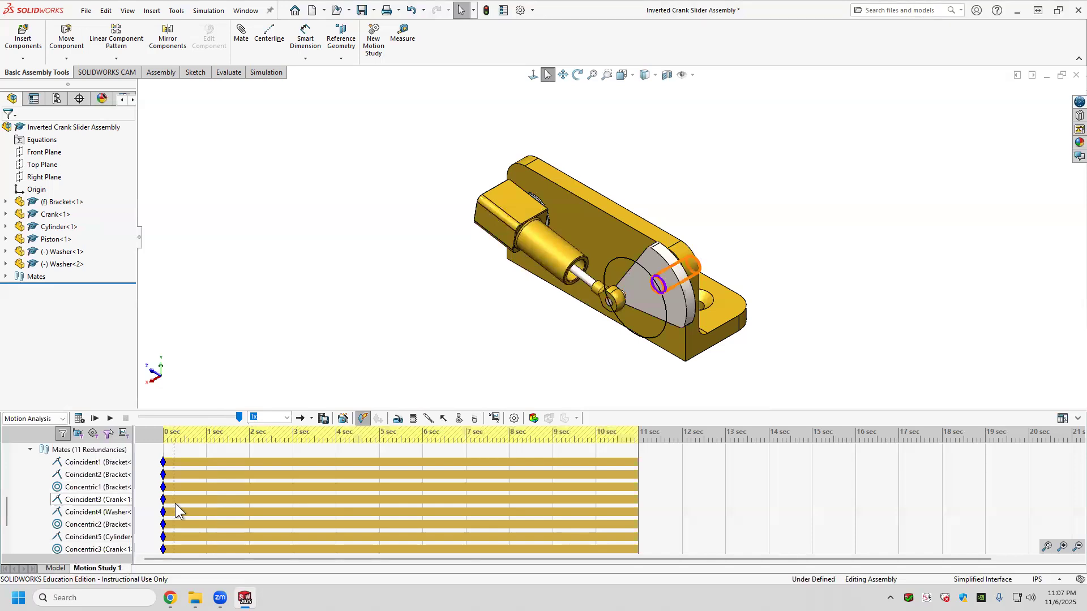
left_click(177, 504)
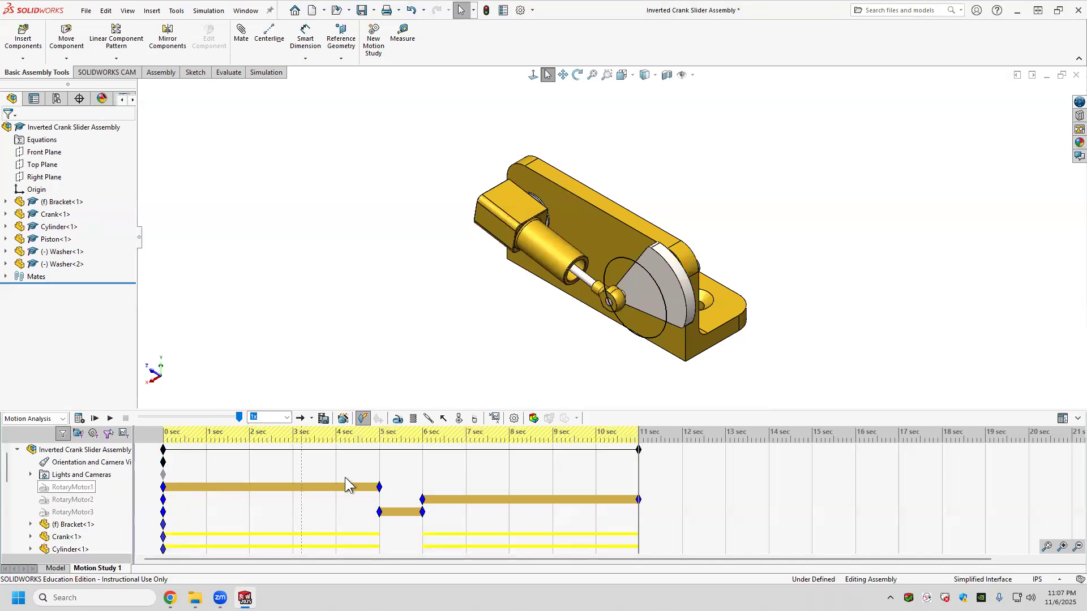
Step: Calculate Motion Study 1 and review the timeline bars of its three rotary motors
left_click(125, 451)
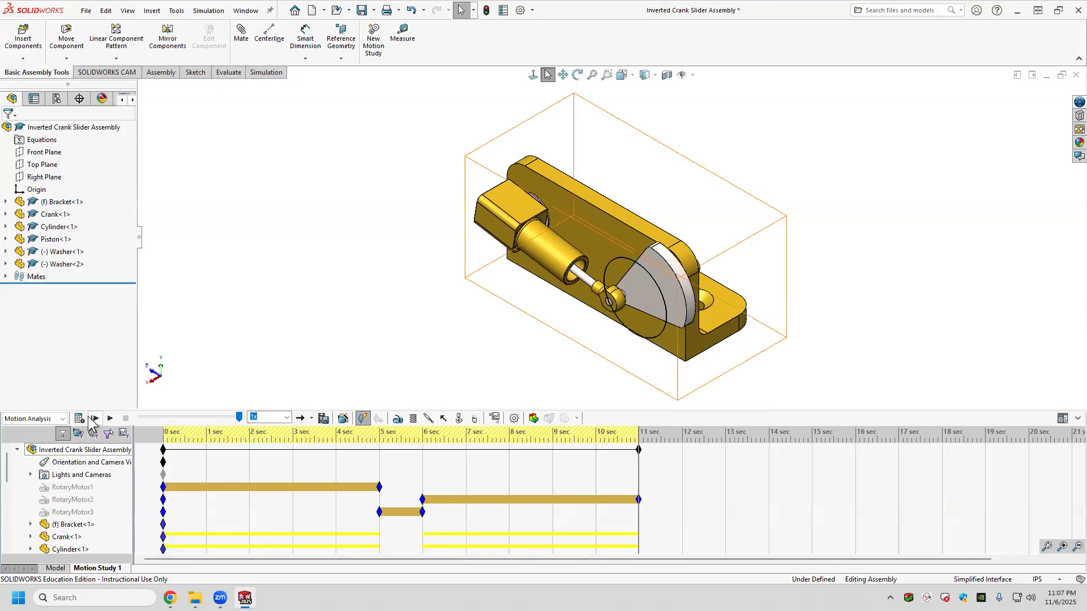
left_click(81, 418)
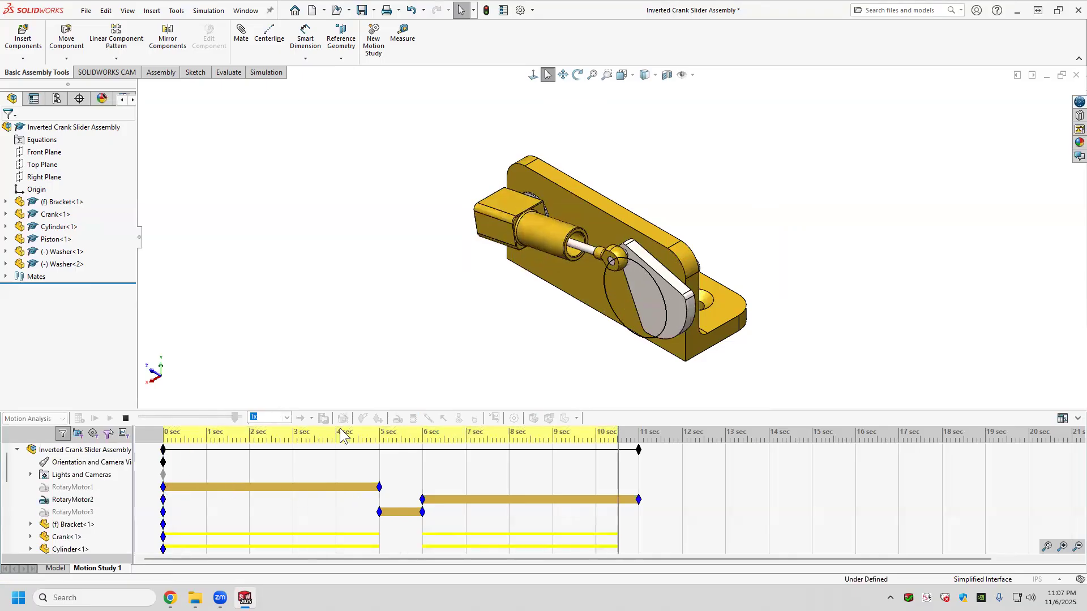
scroll(222, 498, "up", 5)
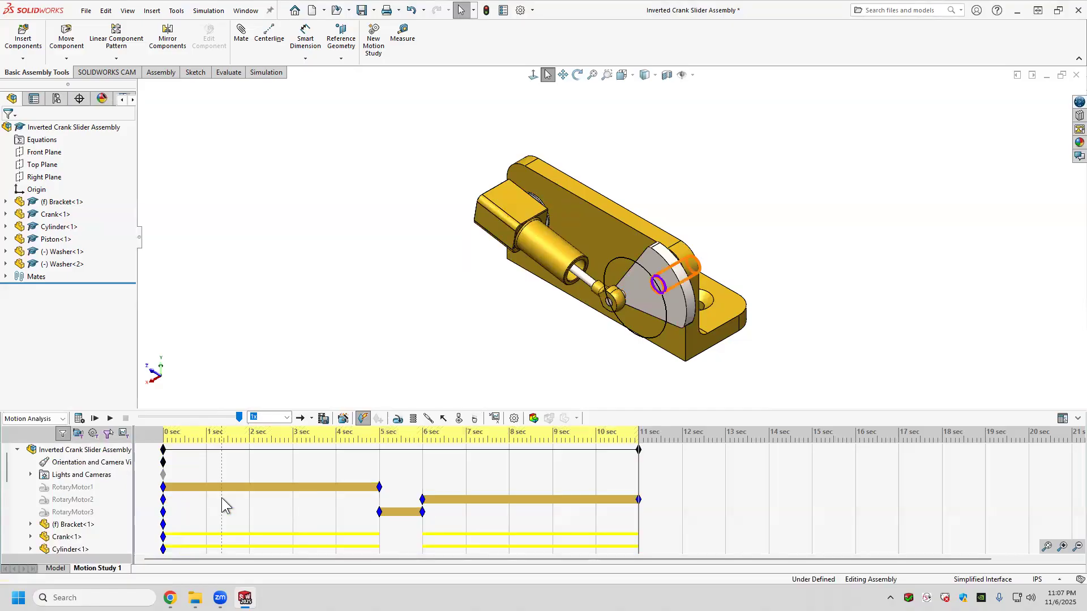
left_click(386, 511)
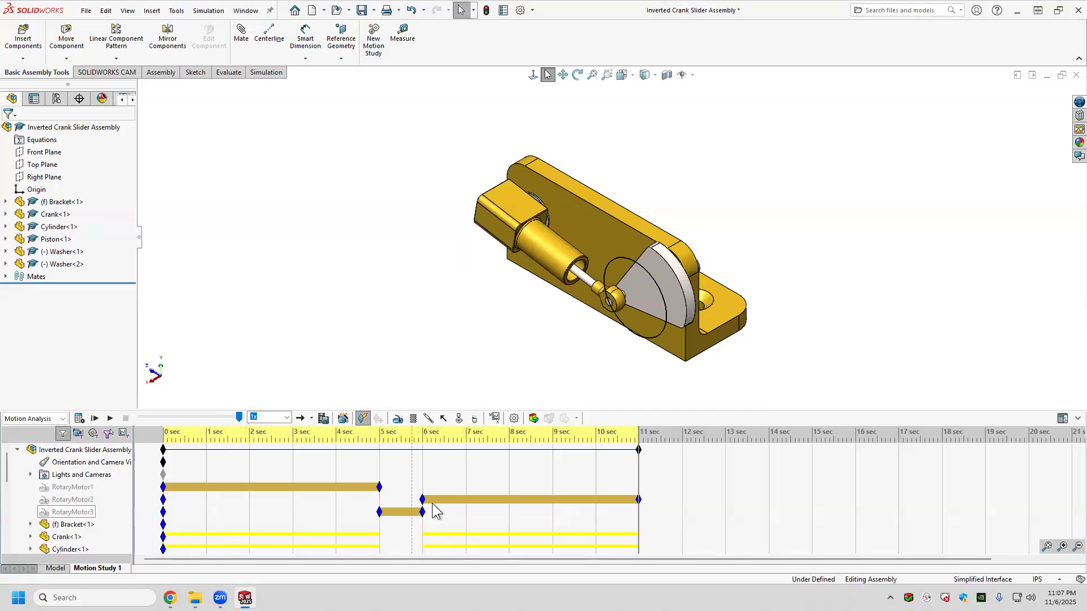
left_click(559, 497)
Step: Examine the definition of RotaryMotor1 and close it without making changes
left_click(52, 476)
right_click(65, 487)
left_click(77, 351)
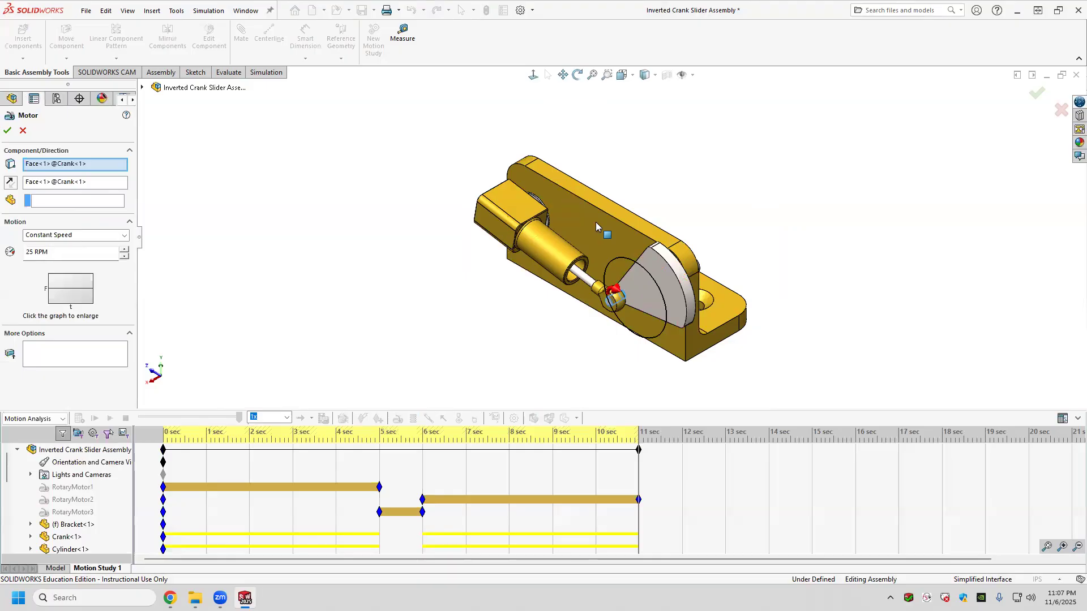
left_click(23, 131)
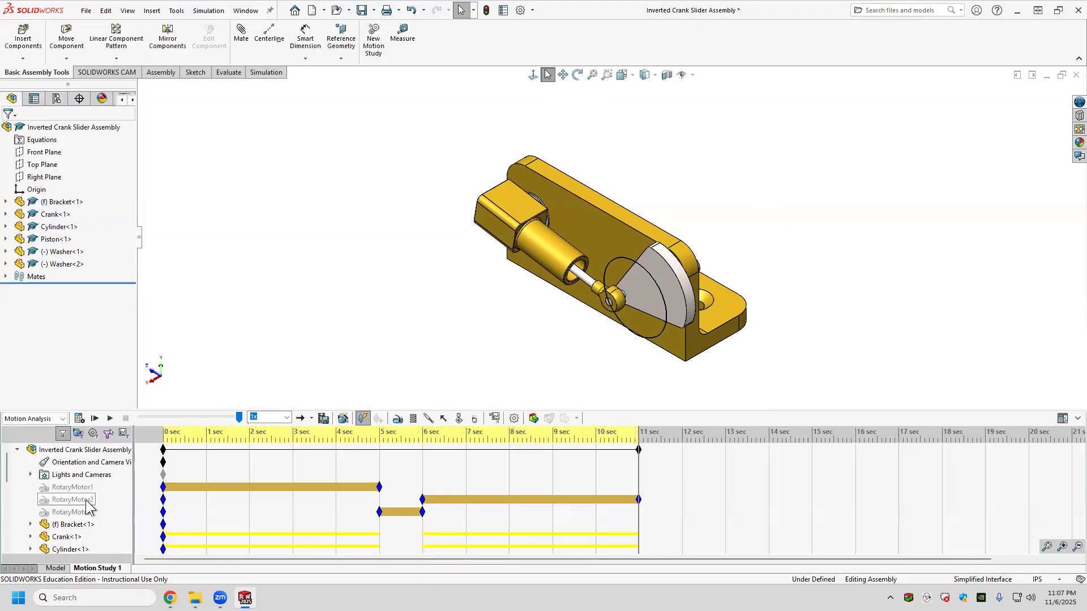
right_click(87, 501)
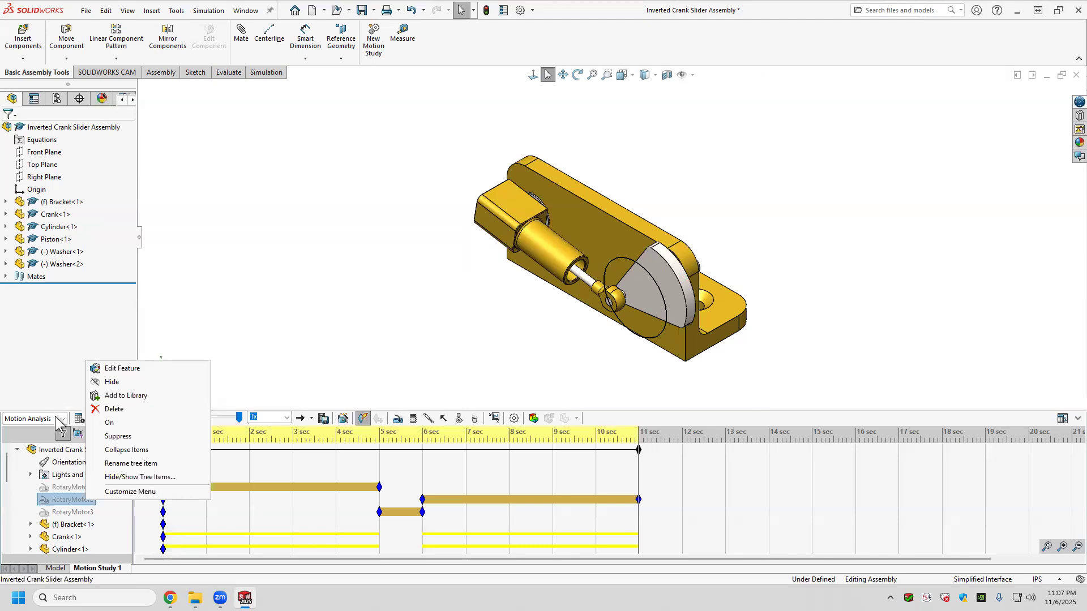
left_click(295, 294)
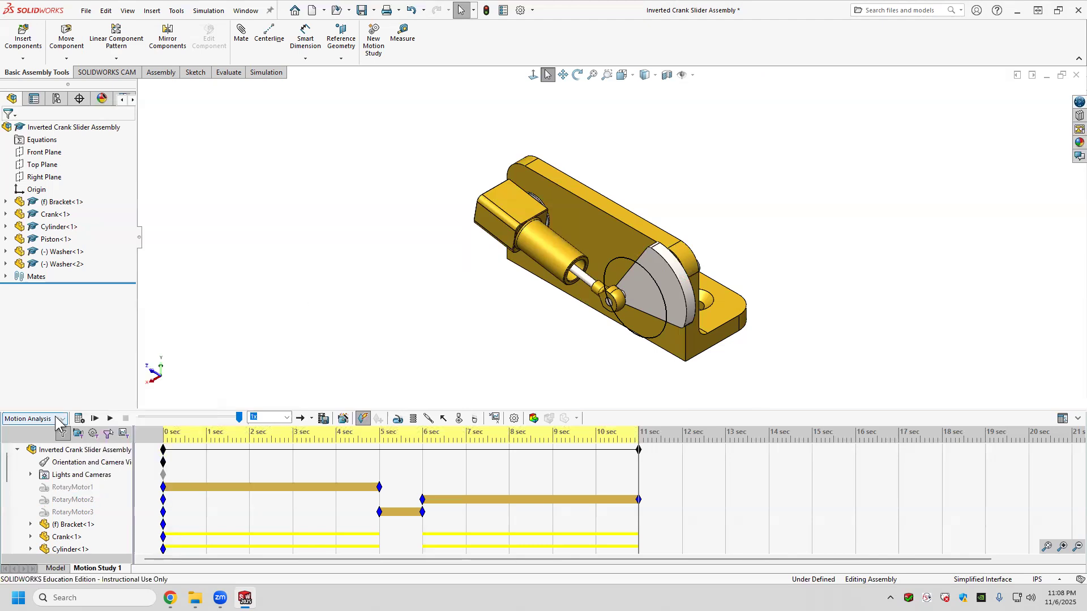
left_click(56, 419)
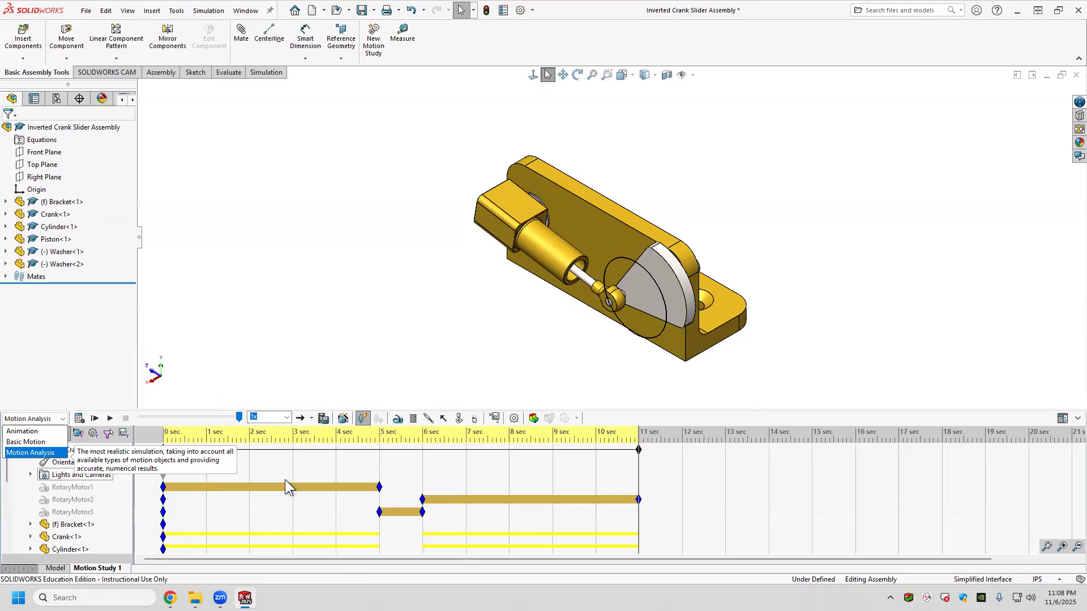
right_click(380, 512)
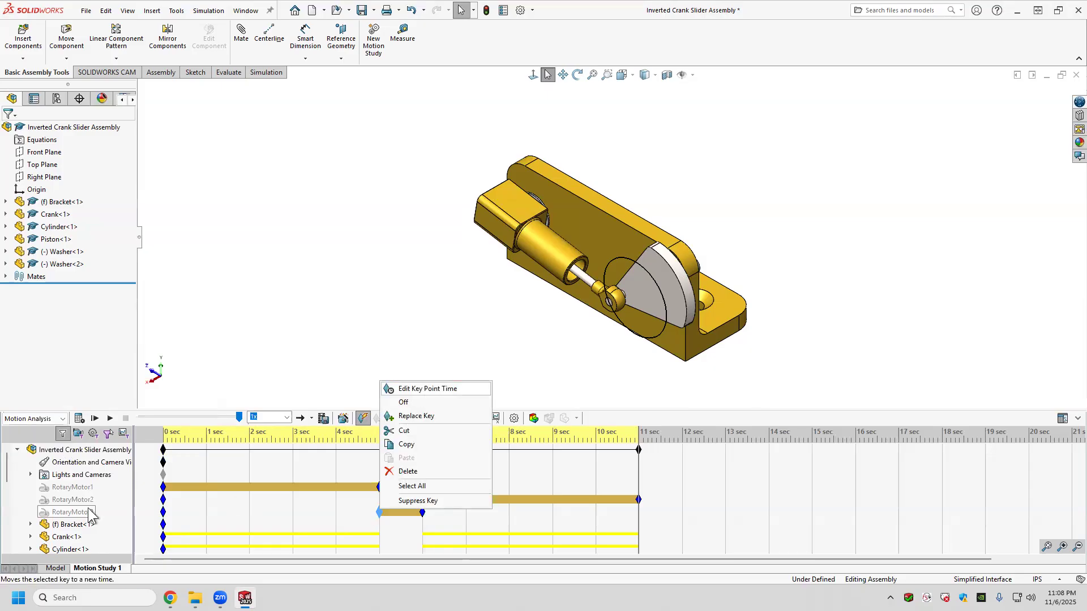
Step: Suppress RotaryMotor3 and RotaryMotor2 in Motion Study 1
right_click(86, 513)
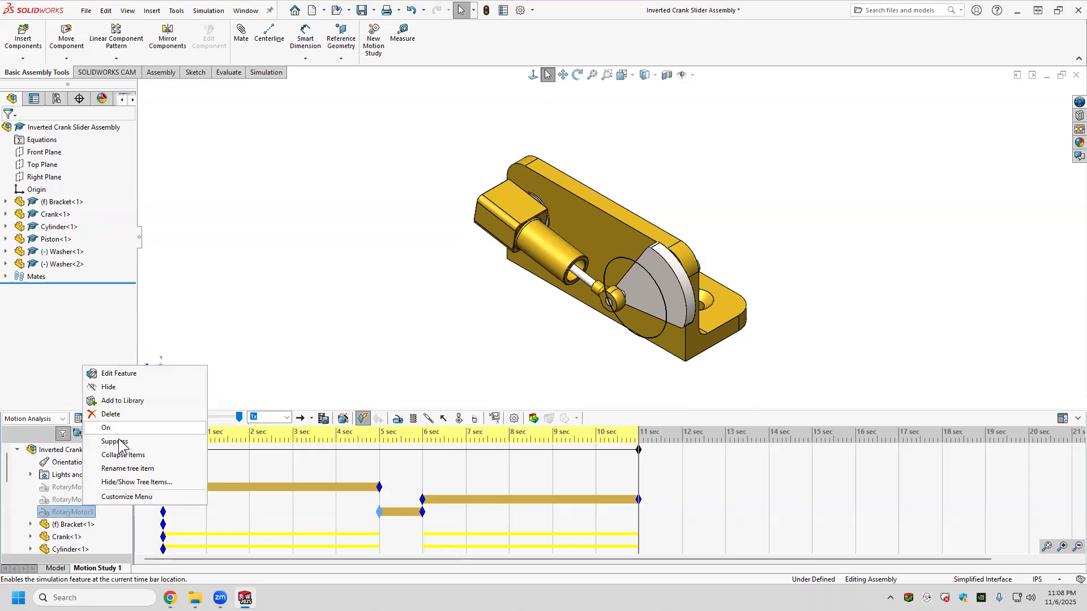
left_click(116, 442)
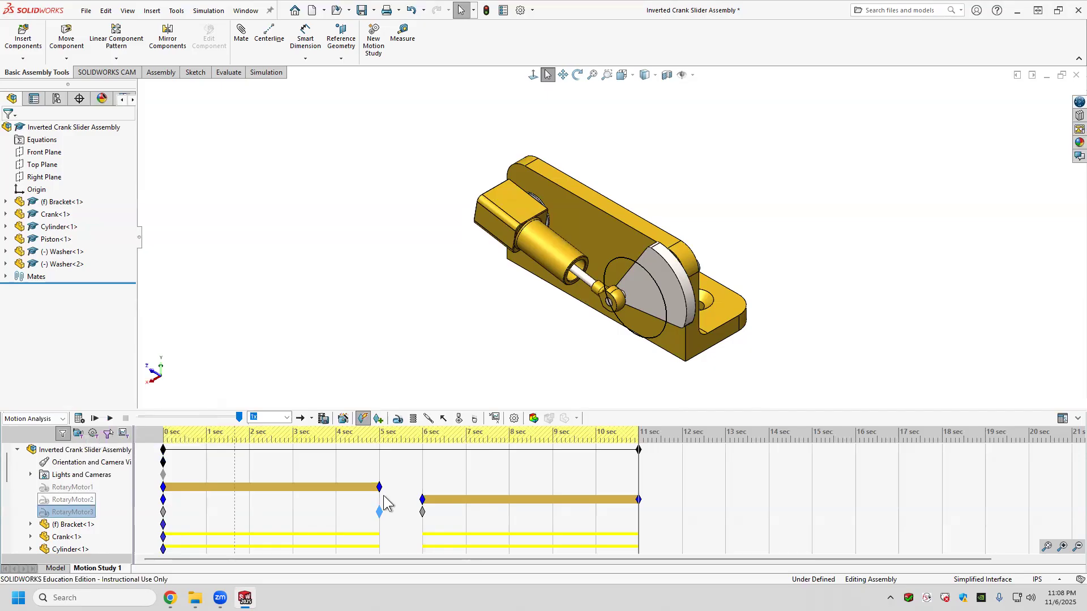
right_click(88, 499)
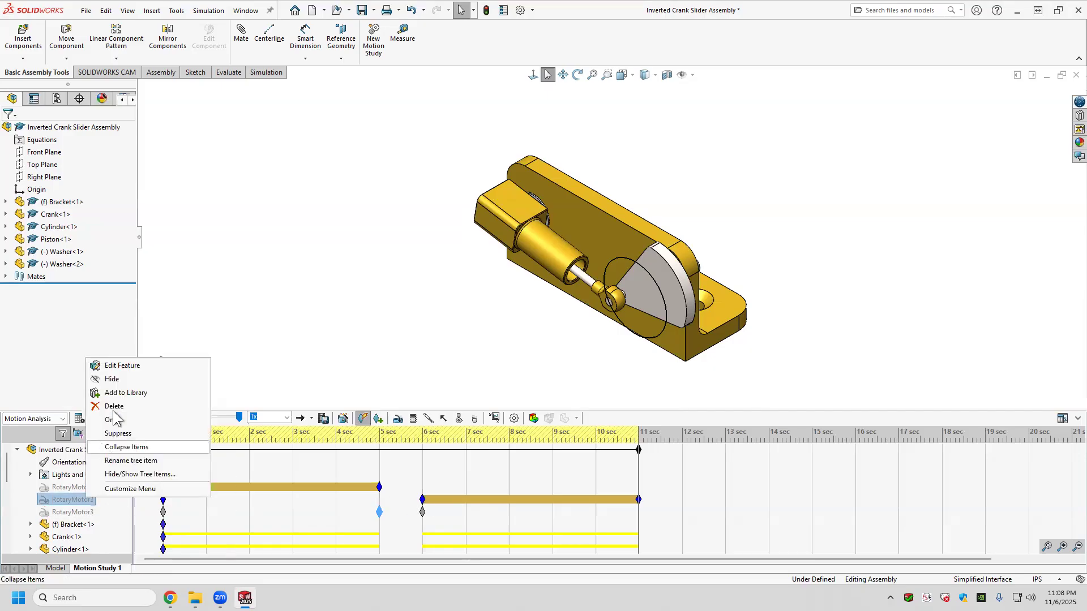
left_click(119, 433)
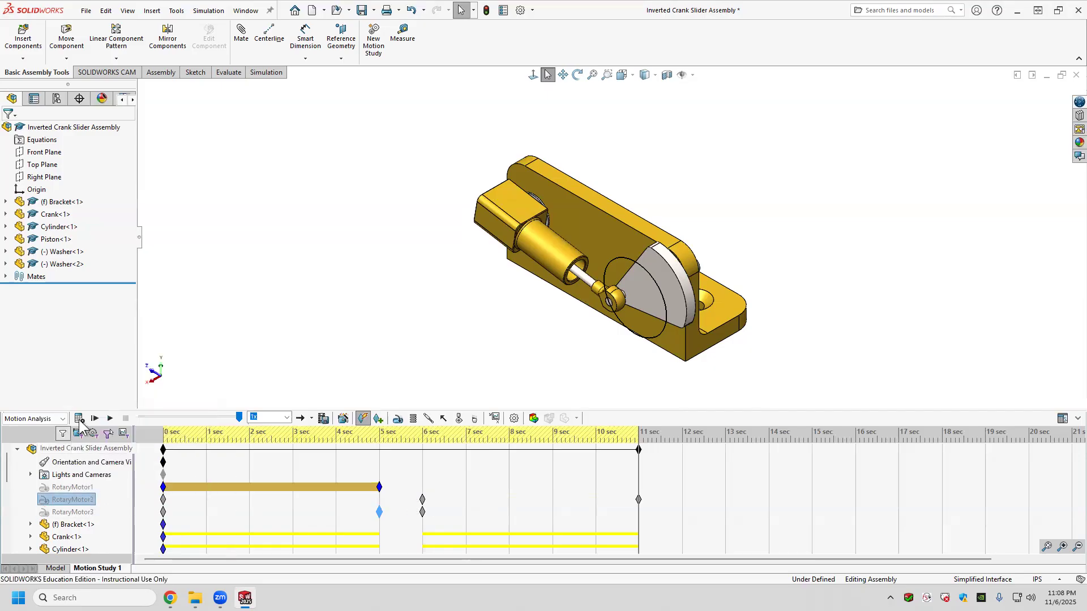
Step: Recalculate Motion Study 1 with only RotaryMotor1 active and return to the motors in the study tree
left_click(79, 419)
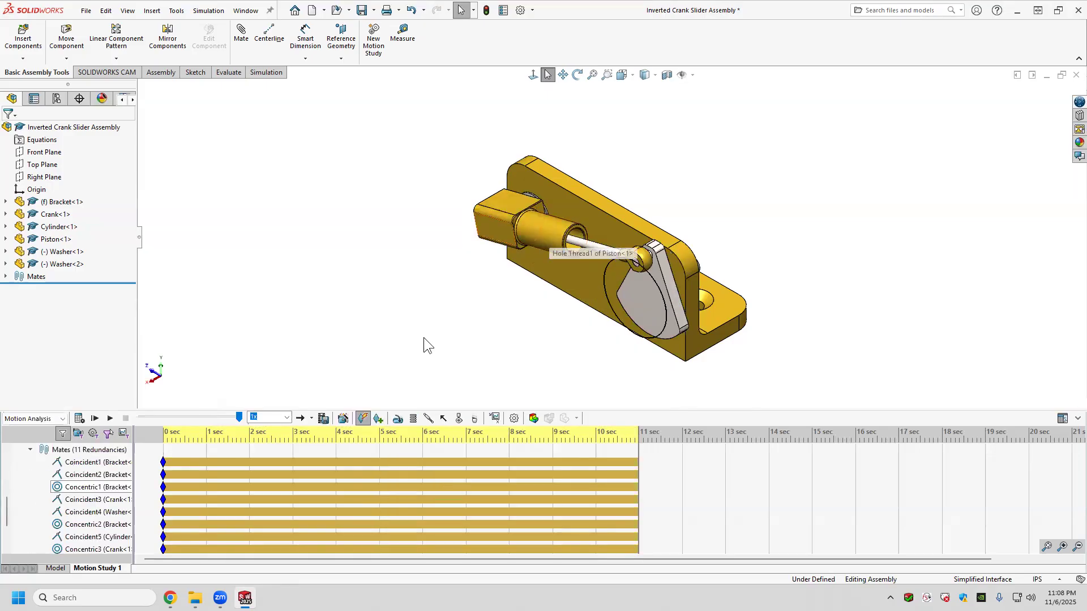
left_click(53, 420)
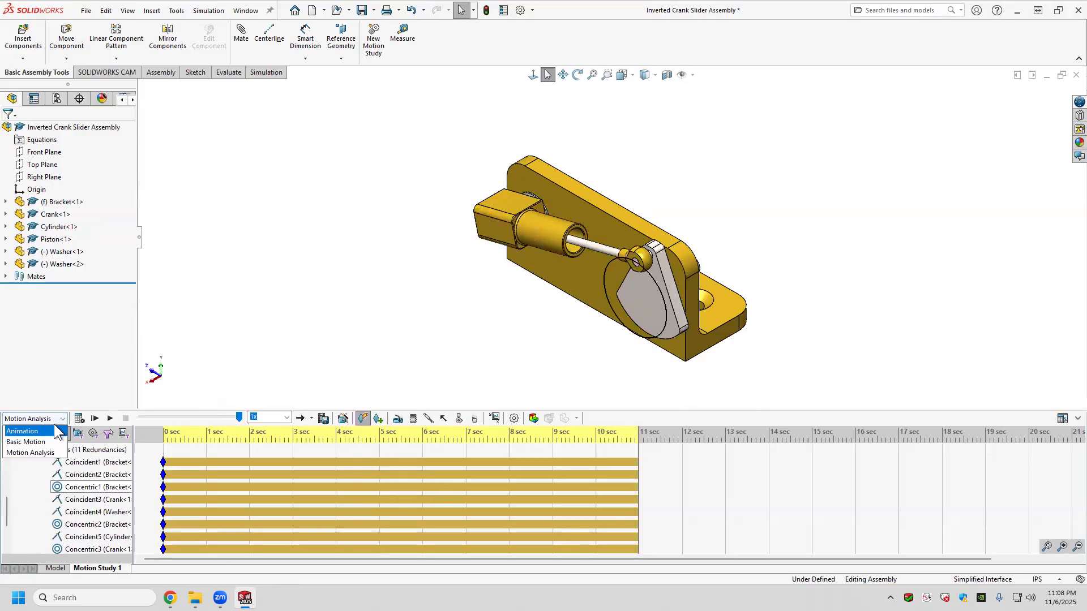
left_click(54, 420)
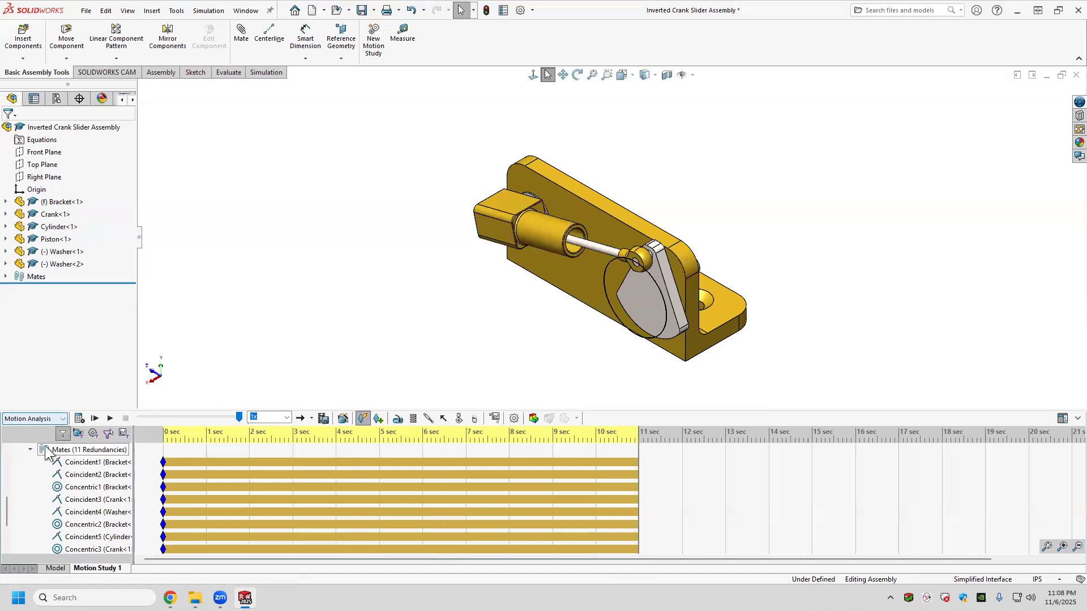
scroll(105, 489, "up", 3)
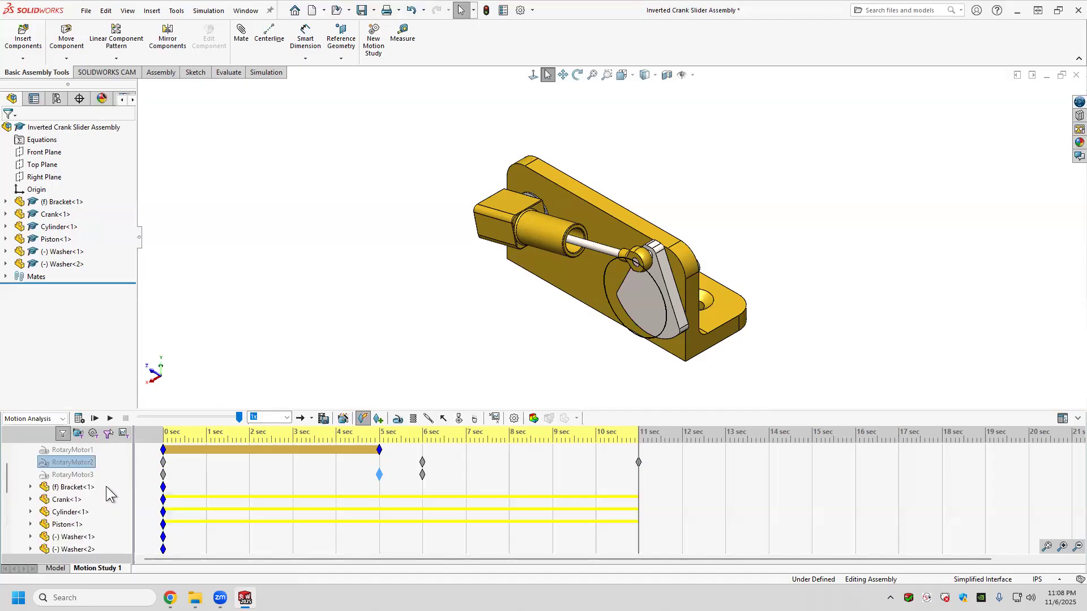
scroll(99, 487, "up", 1)
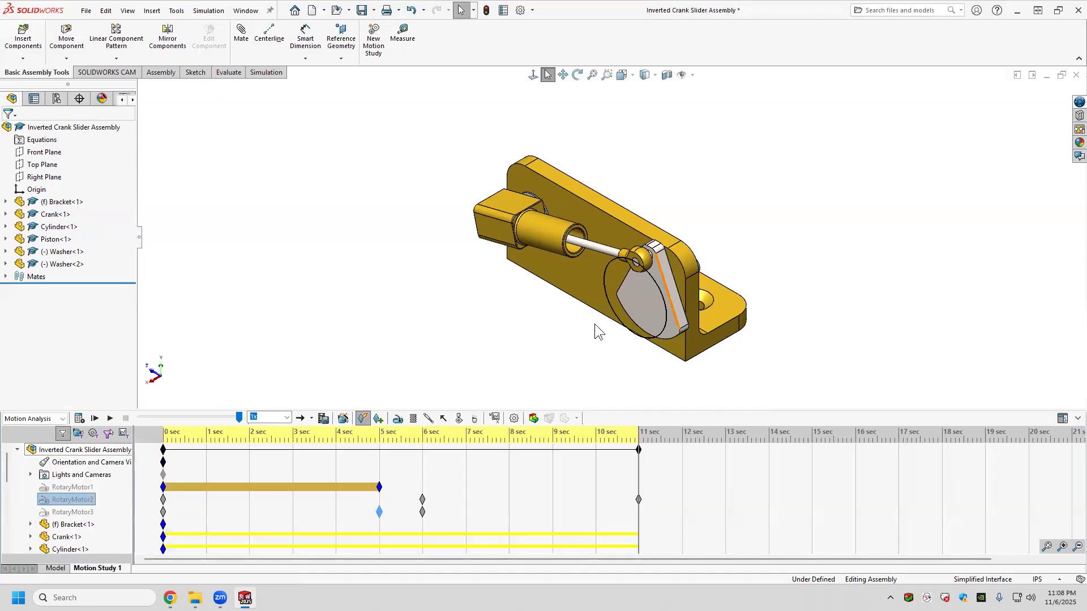
Step: Examine the key point and motor definition of RotaryMotor3, leaving its settings as they are
left_click_drag(379, 512, 380, 517)
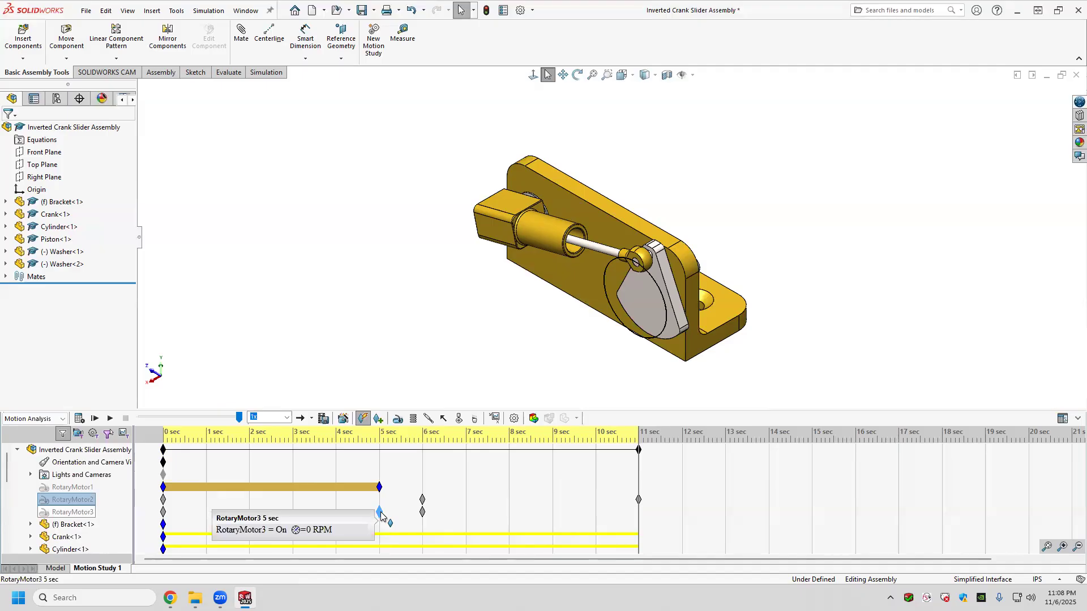
right_click(90, 511)
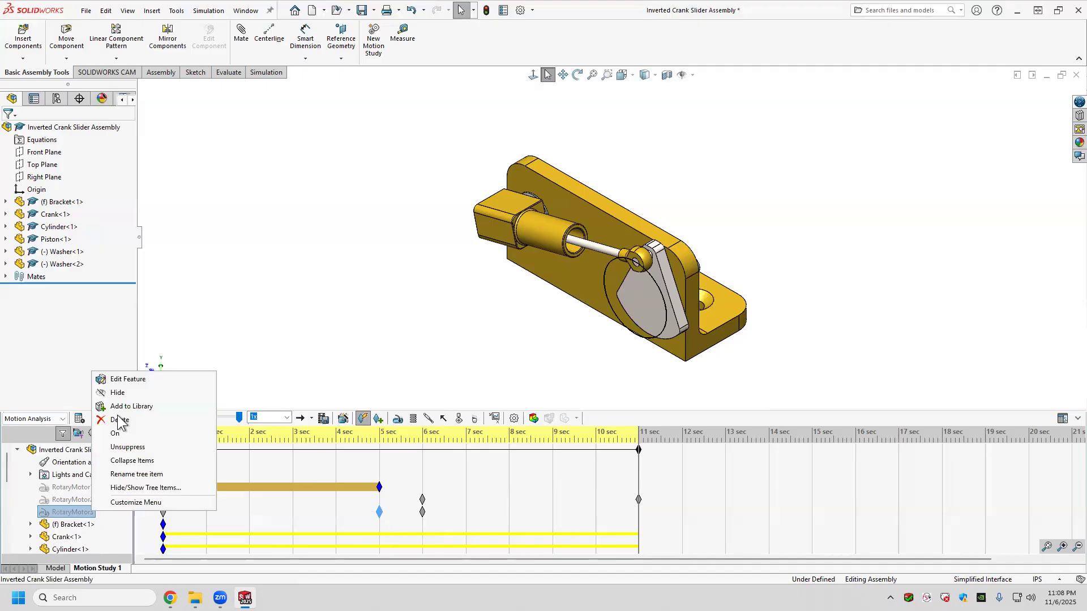
left_click(124, 378)
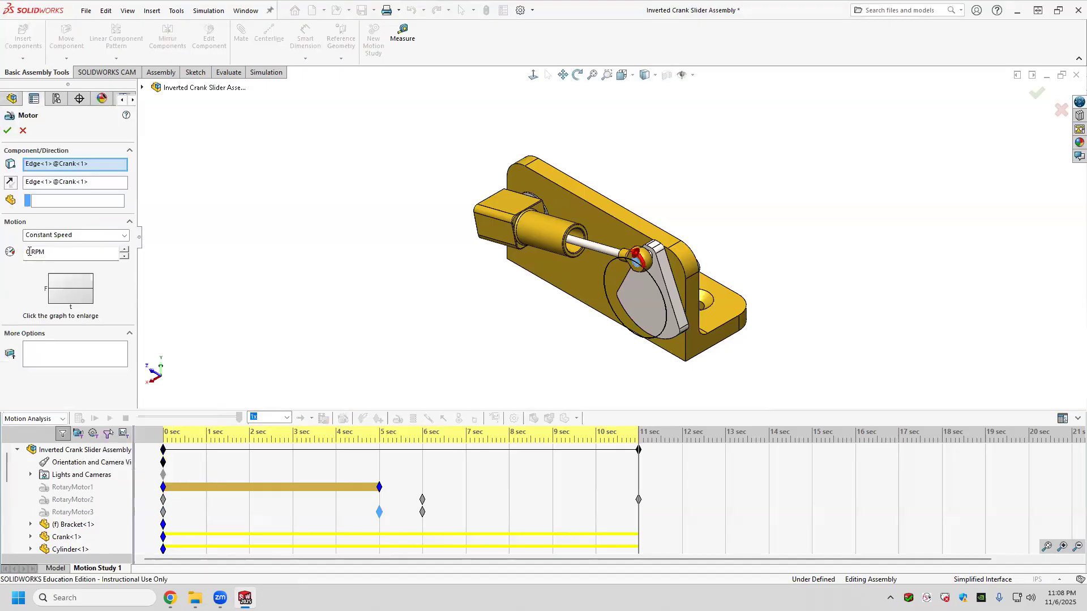
left_click(7, 132)
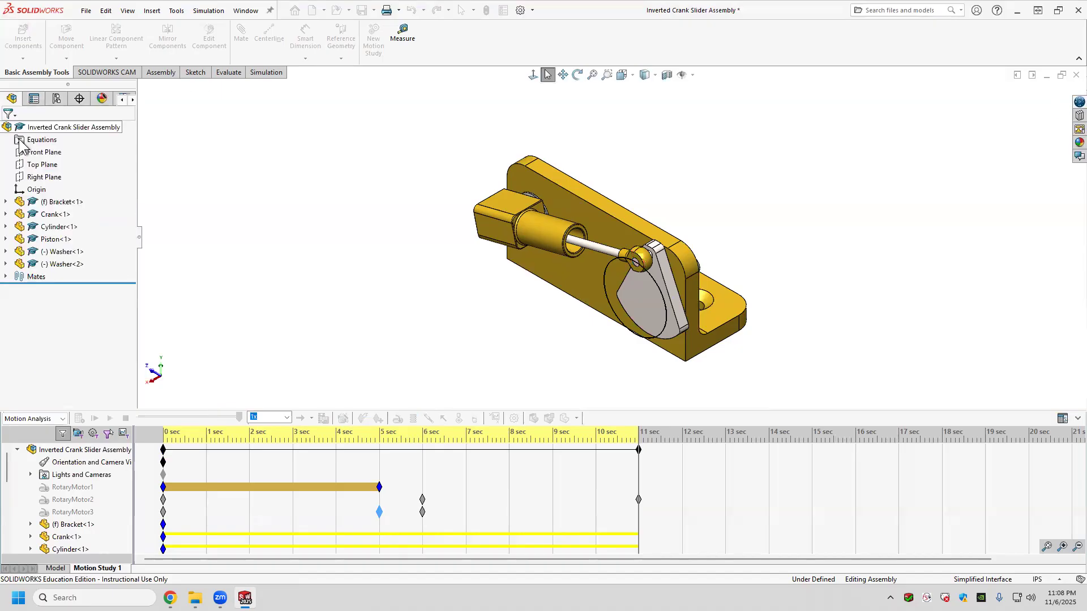
Step: Unsuppress RotaryMotor3 and recalculate Motion Study 1
right_click(76, 512)
left_click(113, 448)
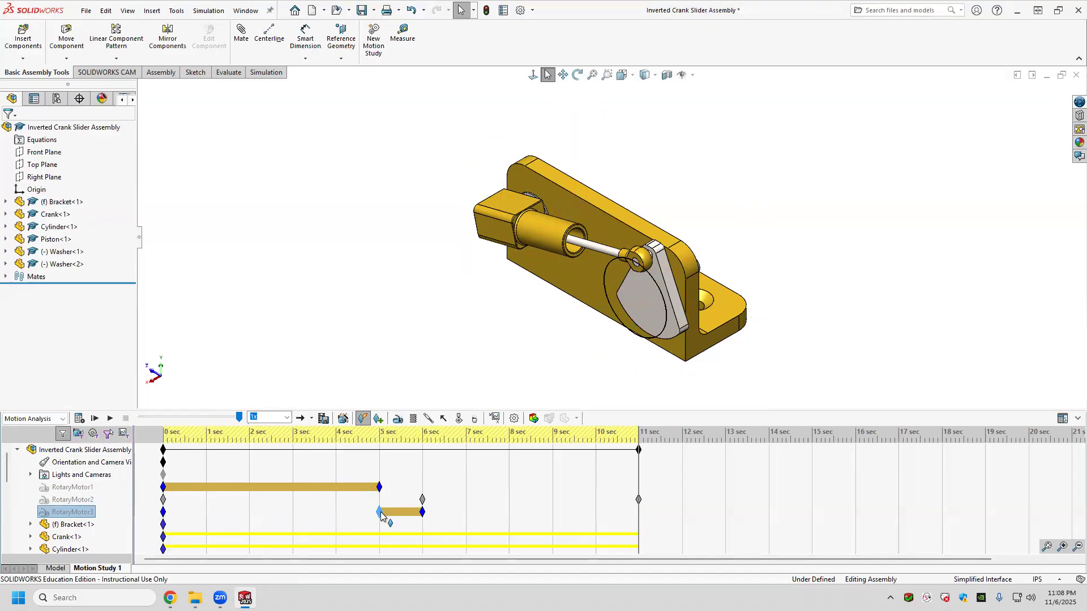
left_click(79, 418)
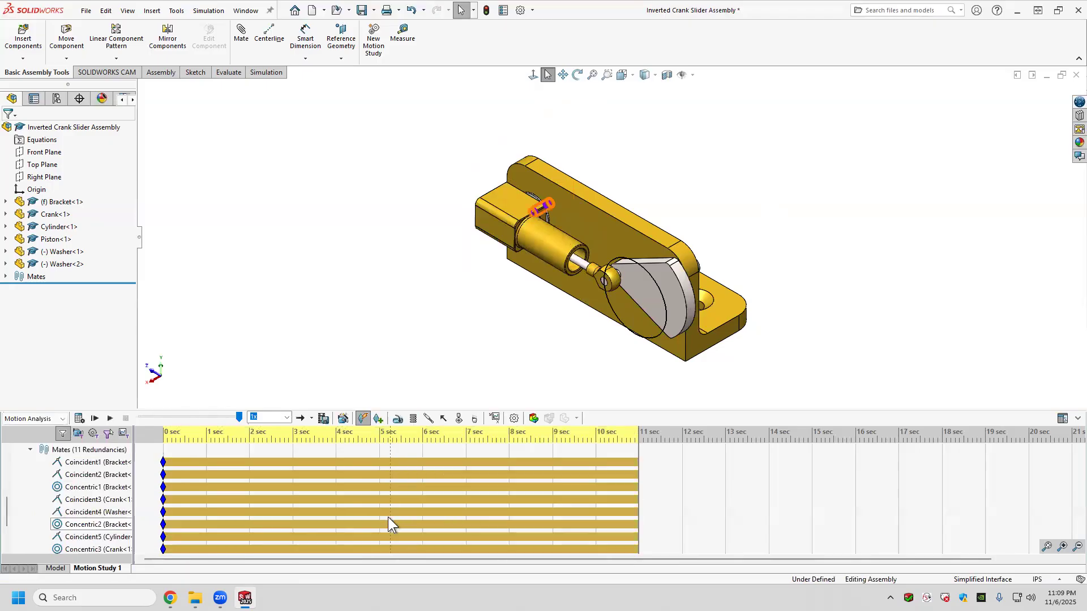
Step: Unsuppress RotaryMotor2 in Motion Study 1 and review its motor definition, leaving the settings as they are
scroll(389, 517, "up", 4)
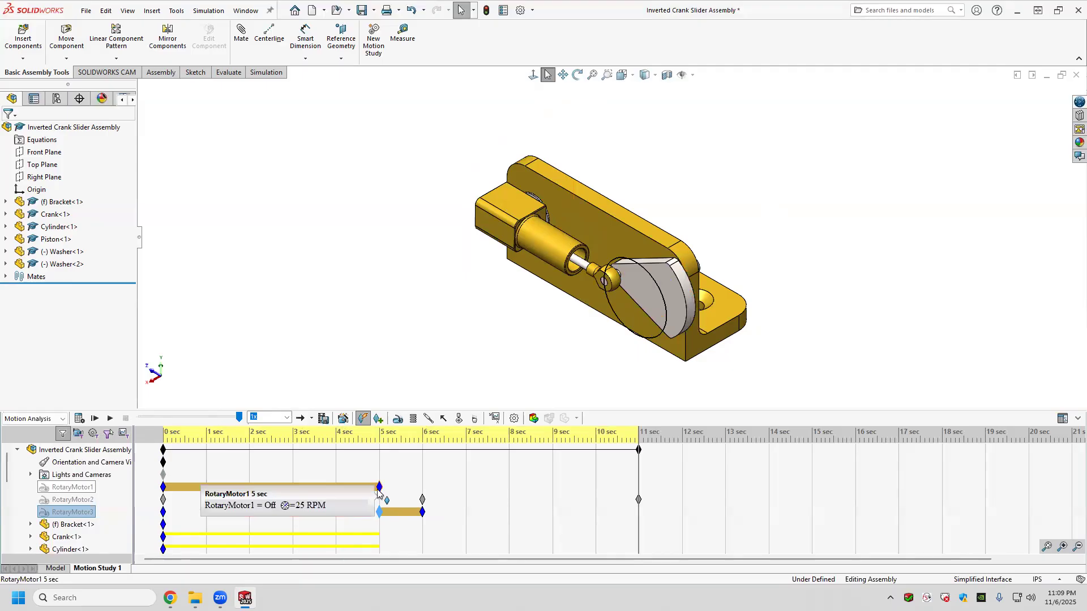
right_click(85, 499)
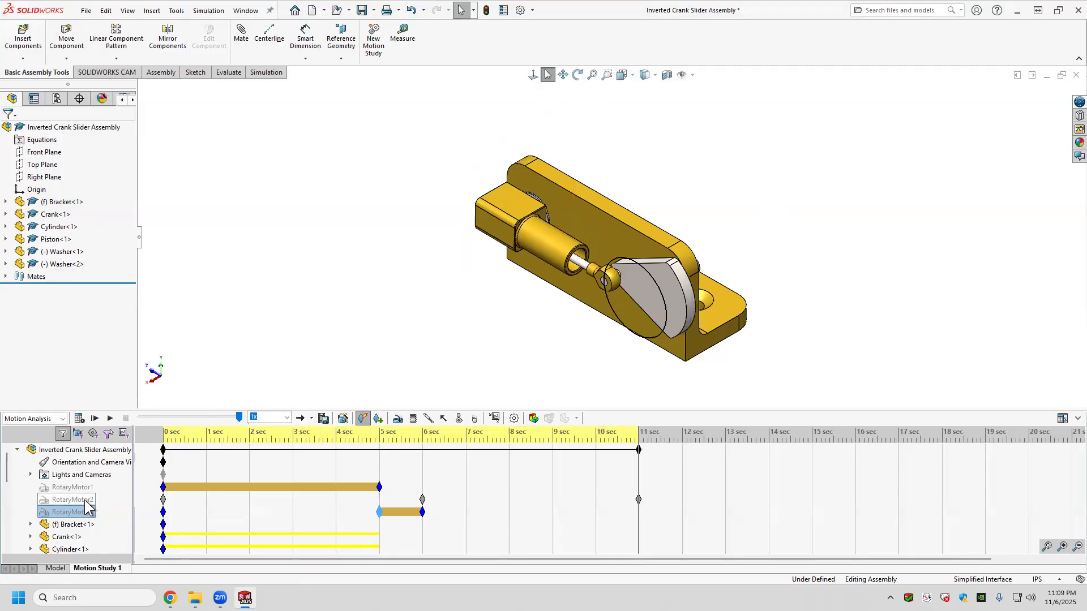
left_click(125, 439)
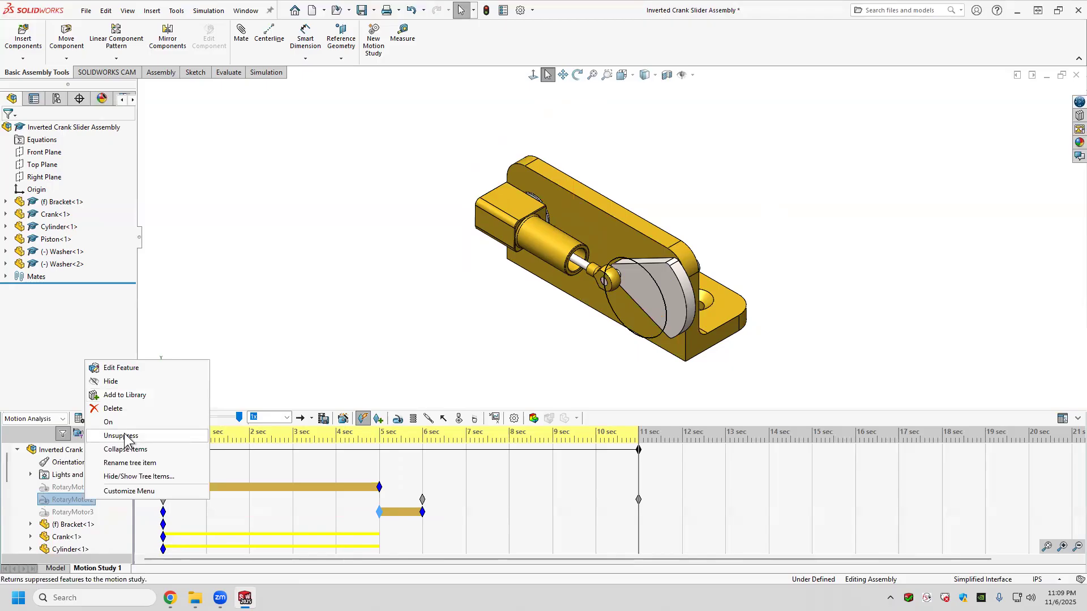
right_click(88, 501)
left_click(120, 371)
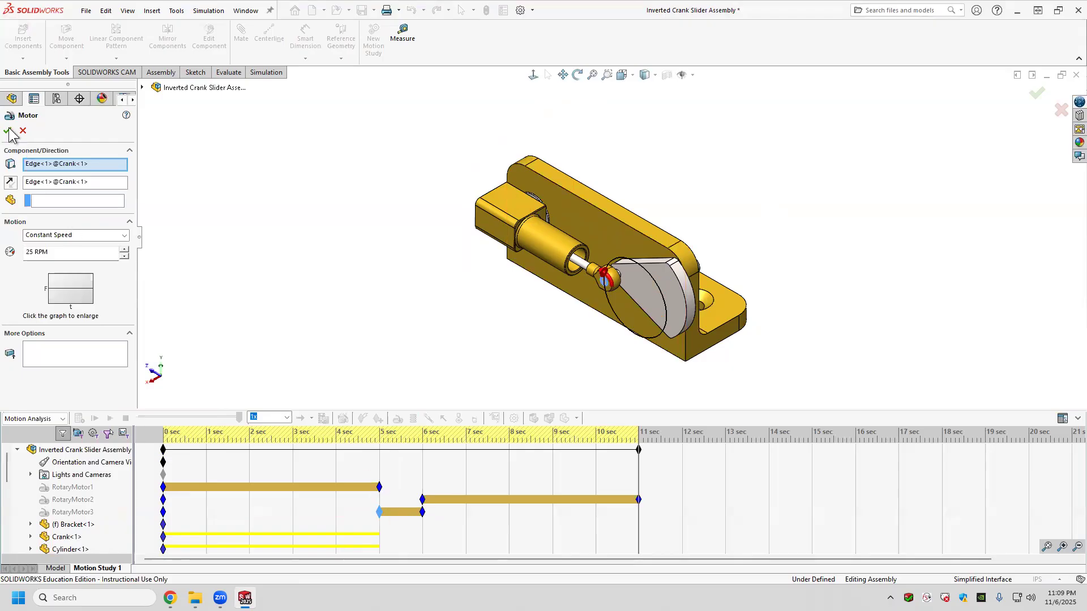
scroll(451, 504, "up", 5)
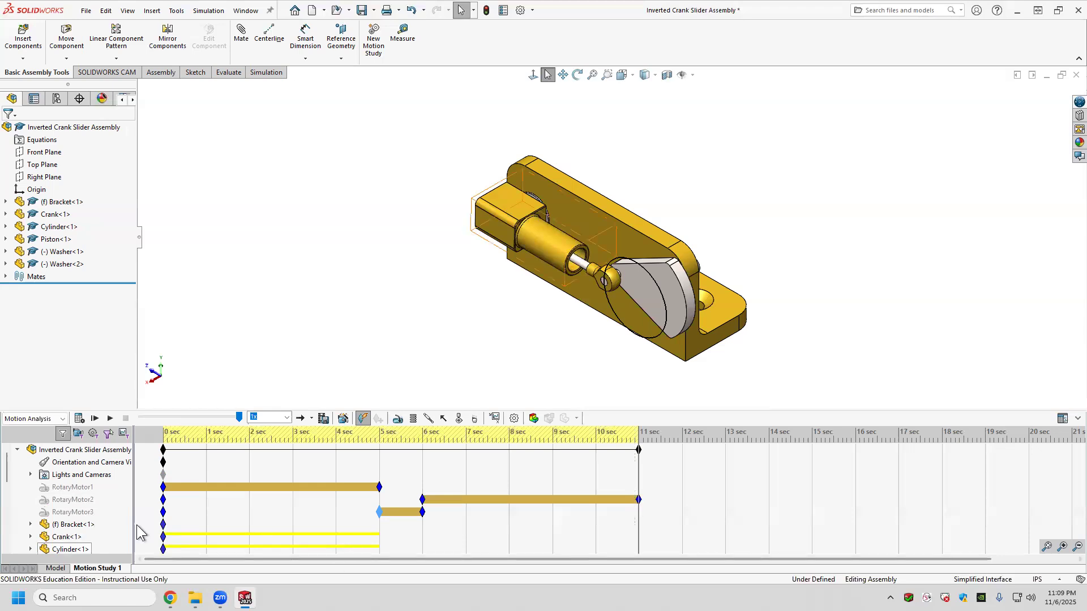
Step: Delete the existing trace path plot from the results of Motion Study 1
scroll(46, 491, "down", 1)
scroll(47, 489, "down", 3)
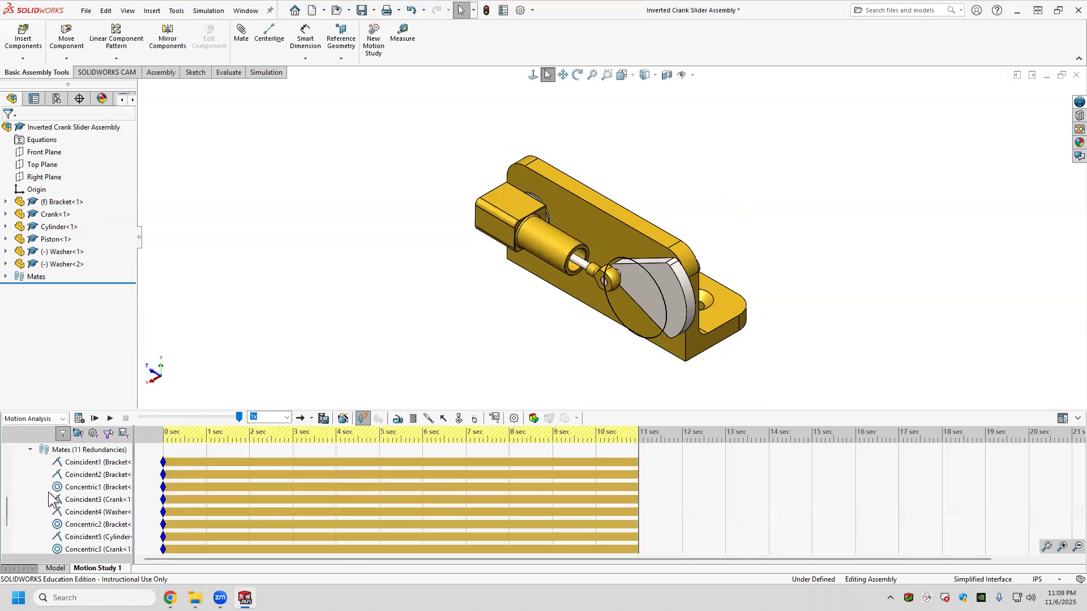
scroll(51, 489, "up", 4)
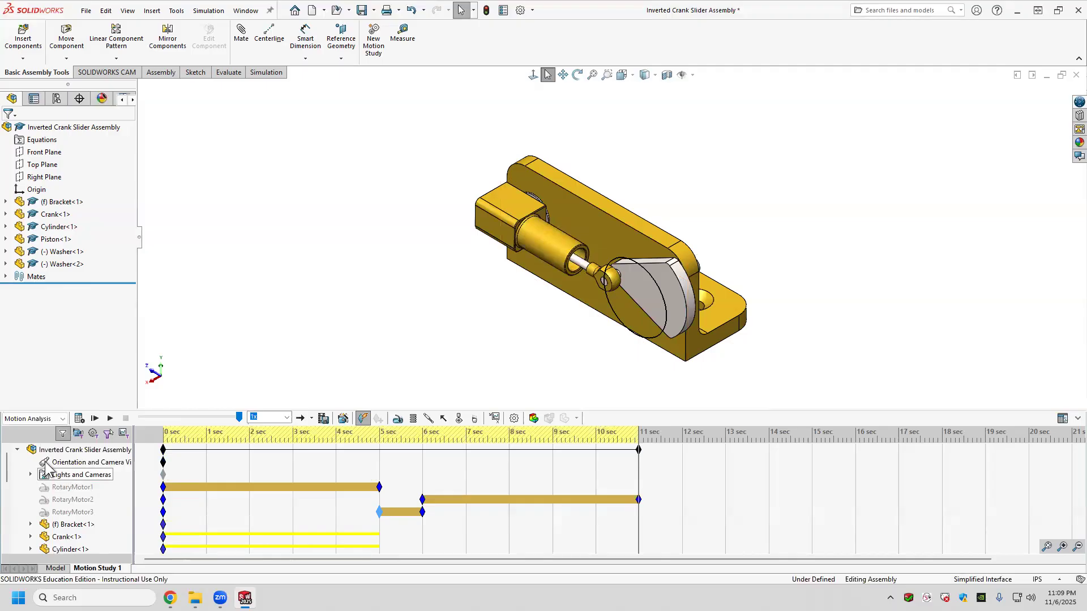
scroll(85, 504, "down", 3)
scroll(71, 526, "down", 2)
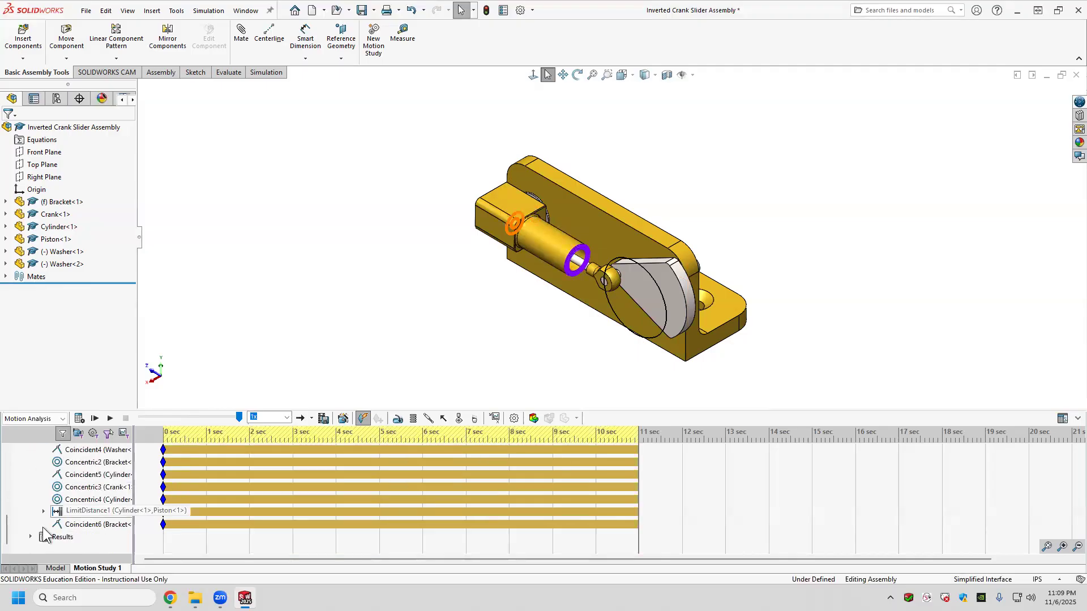
left_click(31, 537)
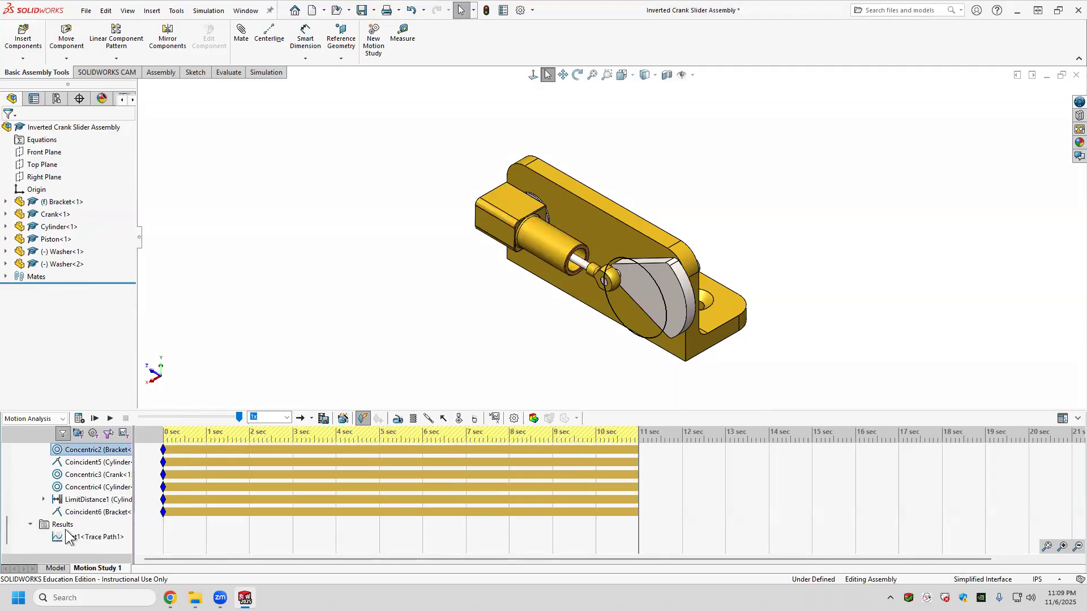
right_click(82, 538)
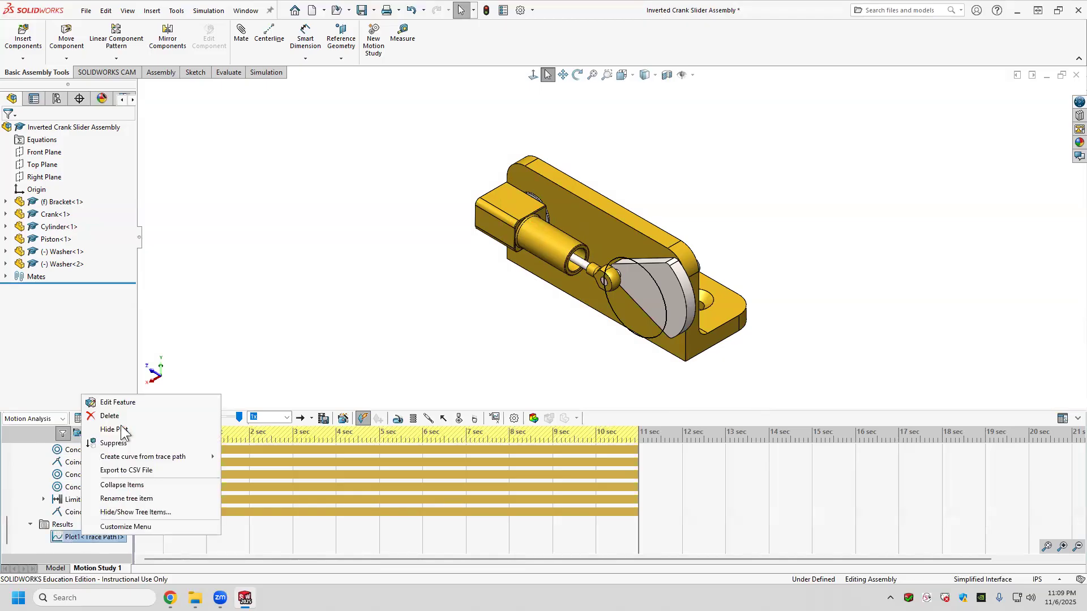
left_click(124, 417)
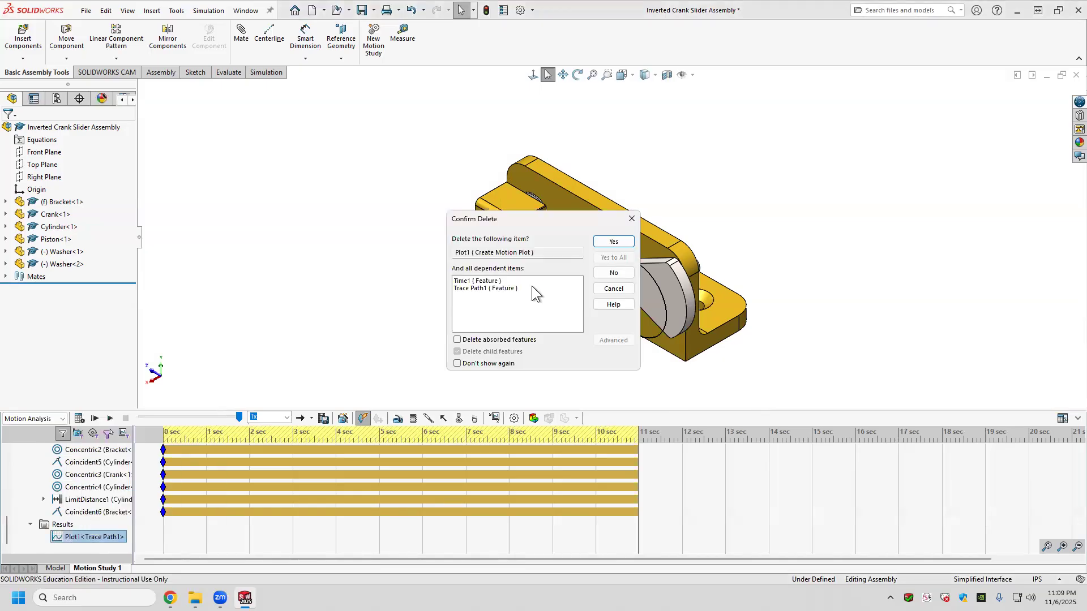
left_click(616, 242)
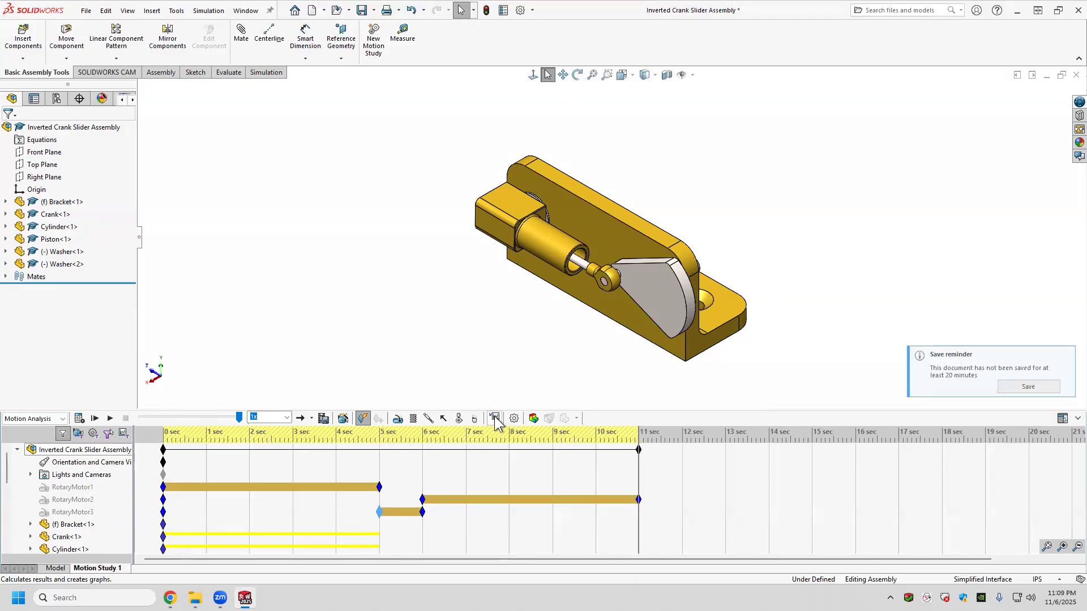
Step: Create a Displacement/Velocity/Acceleration result of type Trace Path for the circular hole edge at the piston's rod end
left_click(495, 419)
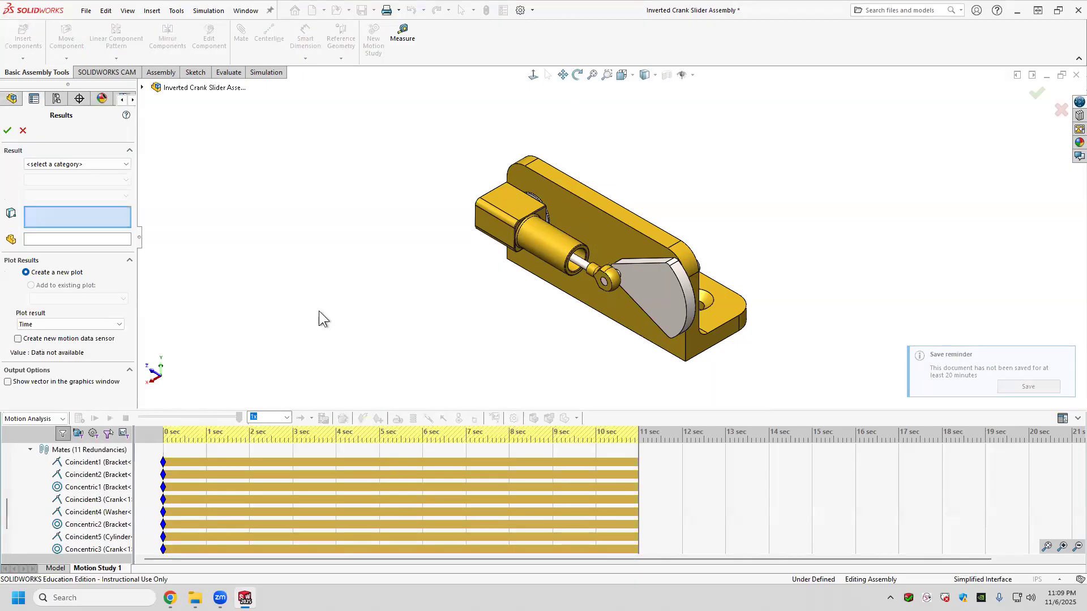
left_click(104, 164)
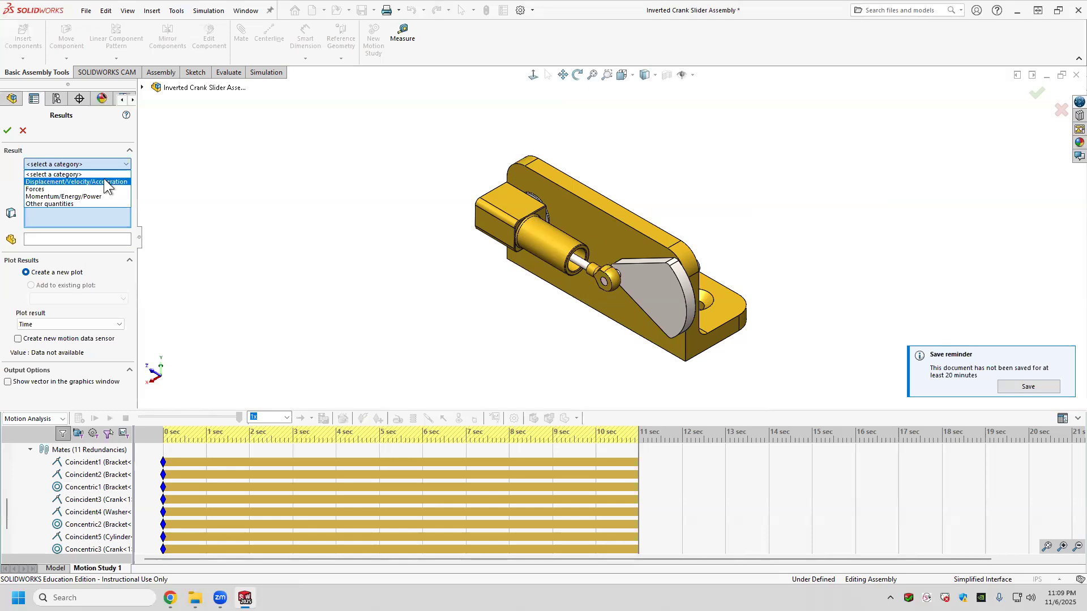
left_click(106, 182)
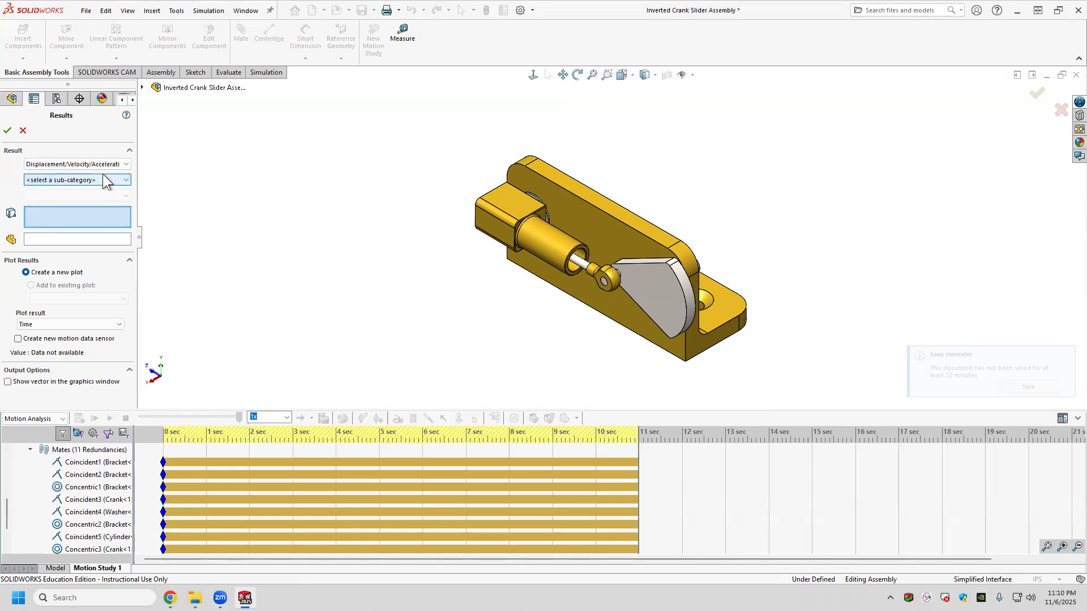
left_click(103, 181)
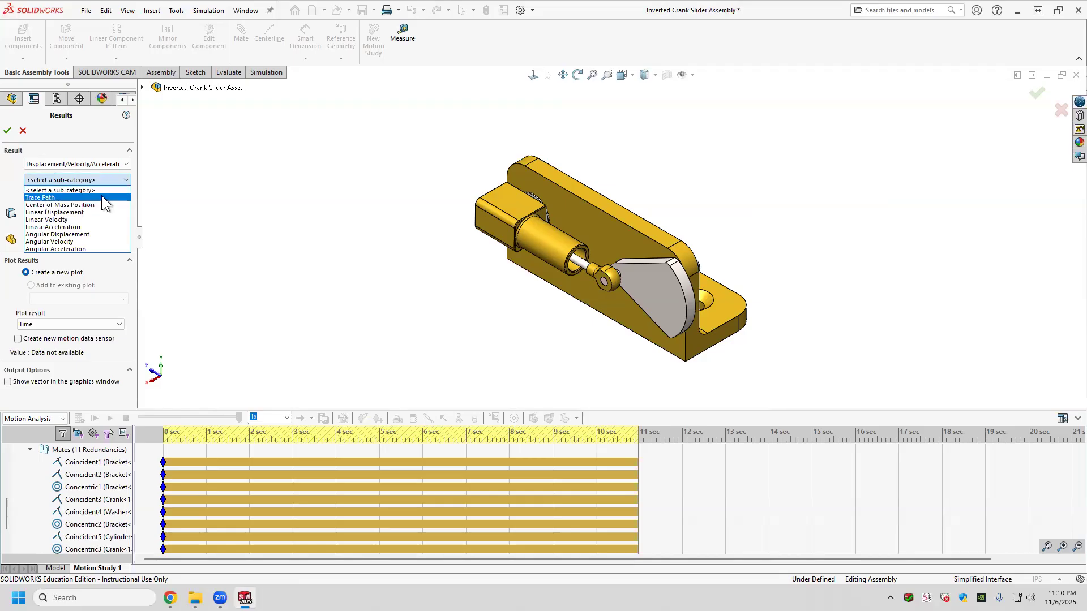
left_click(100, 197)
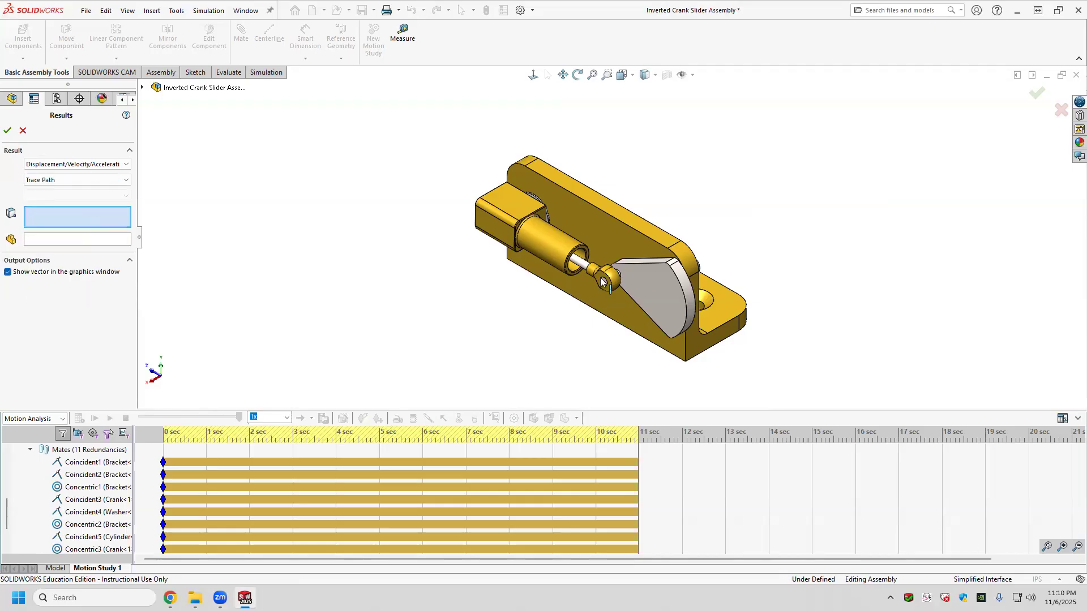
scroll(608, 281, "down", 2)
scroll(622, 274, "down", 3)
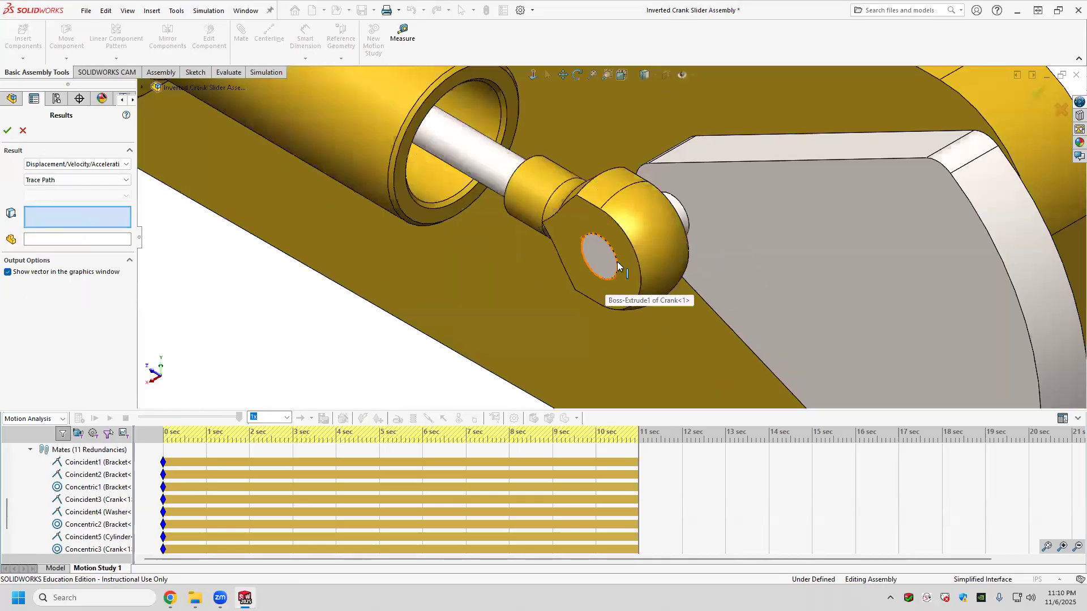
left_click(602, 269)
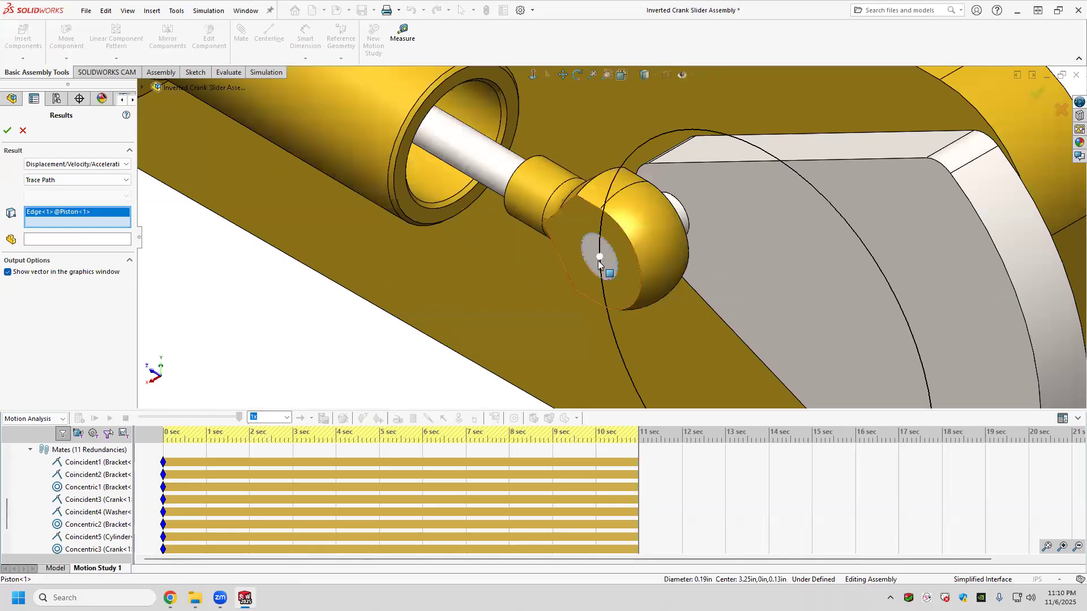
scroll(603, 263, "up", 3)
scroll(605, 257, "up", 1)
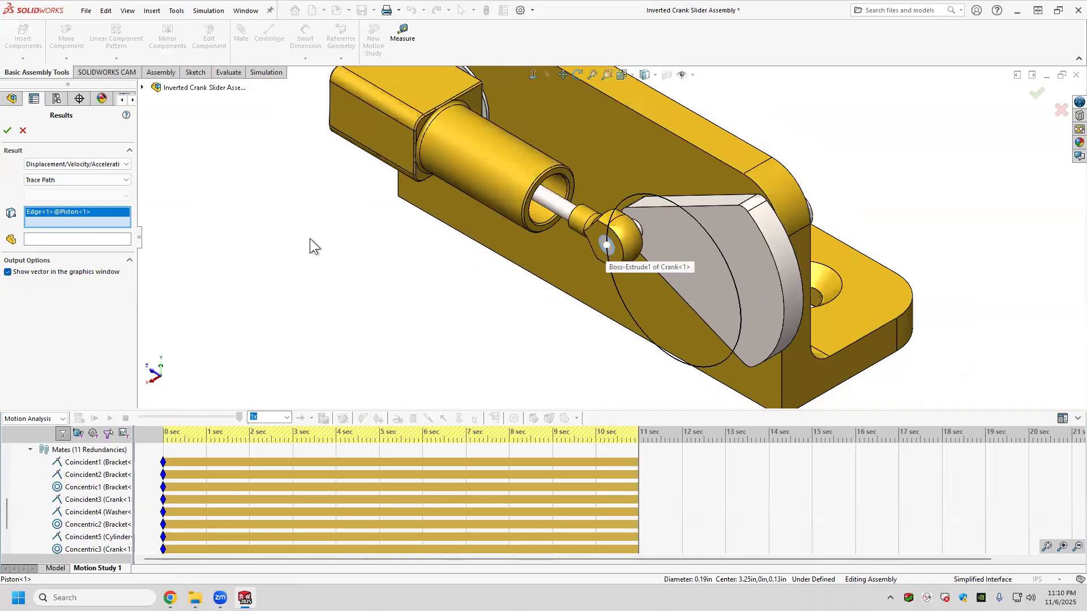
left_click(8, 133)
Step: Locate the new trace path plot in the results, recalculate Motion Study 1 and return to the motor timeline
scroll(101, 501, "down", 2)
left_click(31, 537)
scroll(93, 538, "down", 1)
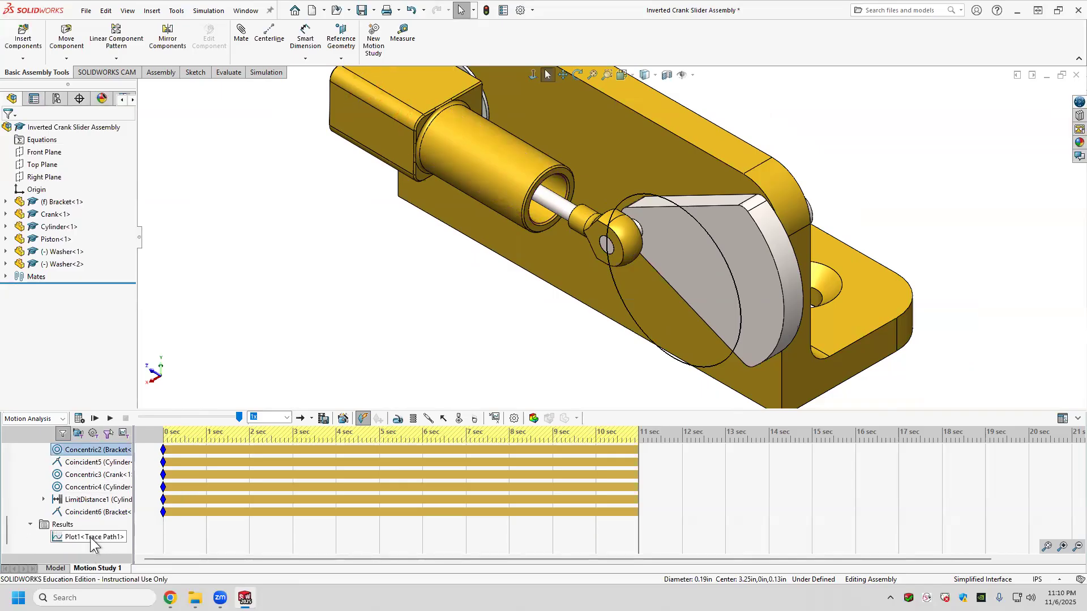
left_click(72, 538)
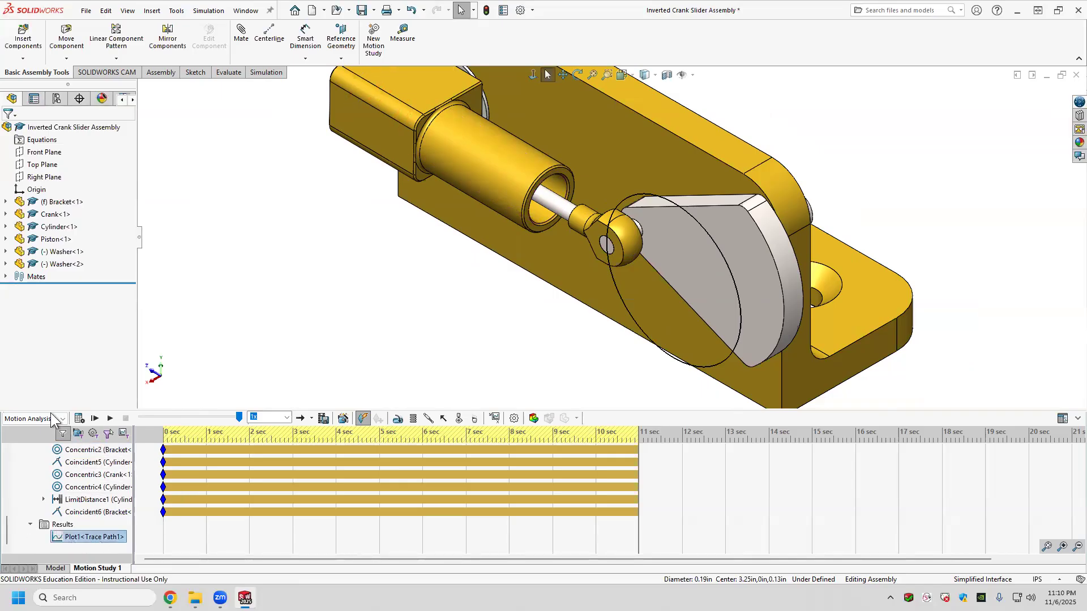
left_click(79, 418)
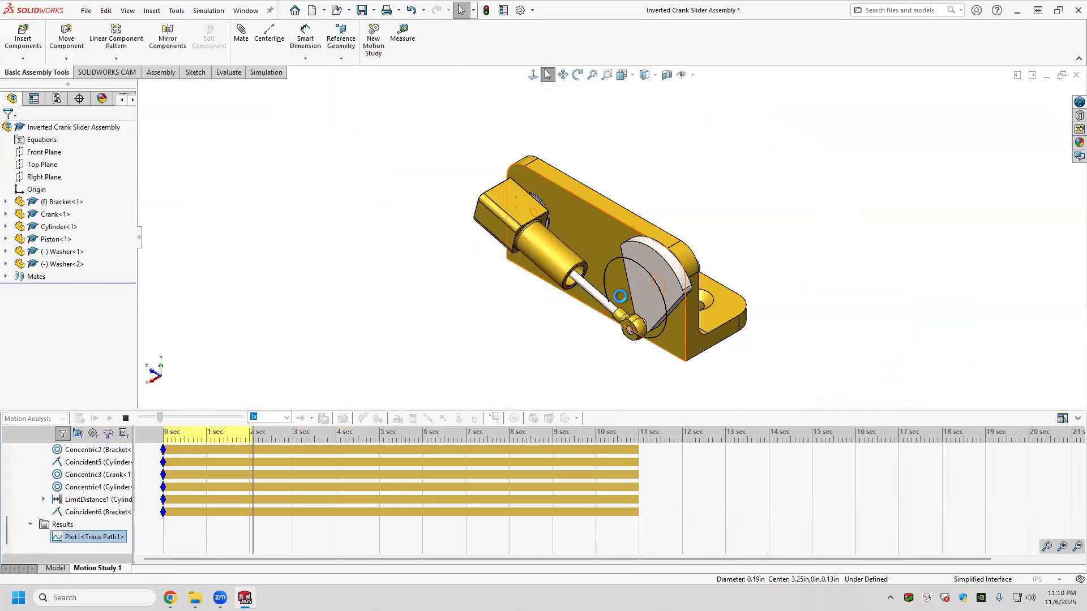
scroll(633, 286, "down", 3)
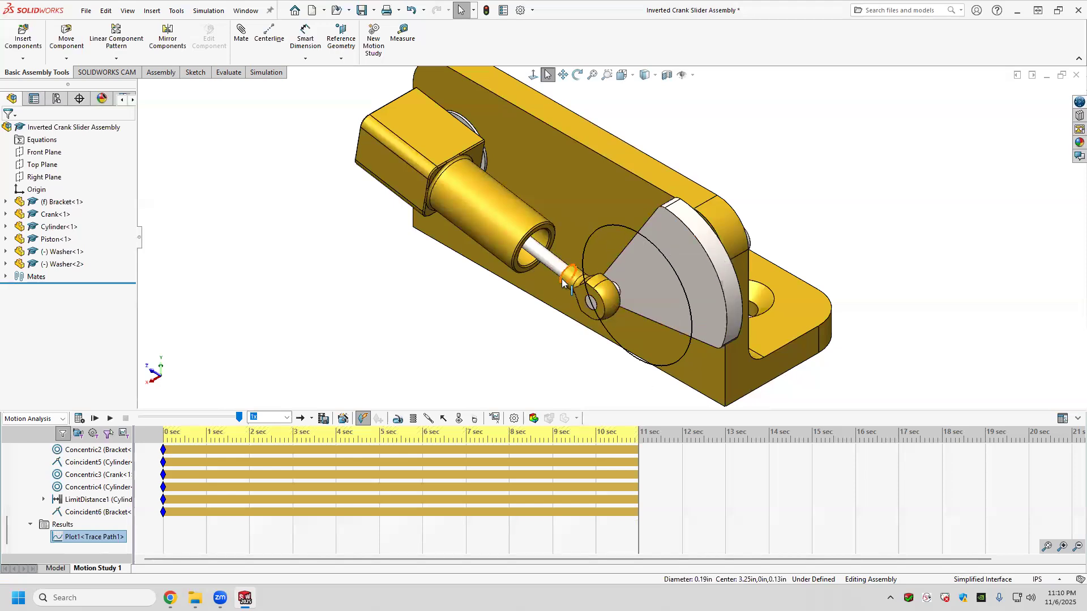
left_click(442, 488)
scroll(444, 491, "up", 1)
scroll(243, 471, "up", 5)
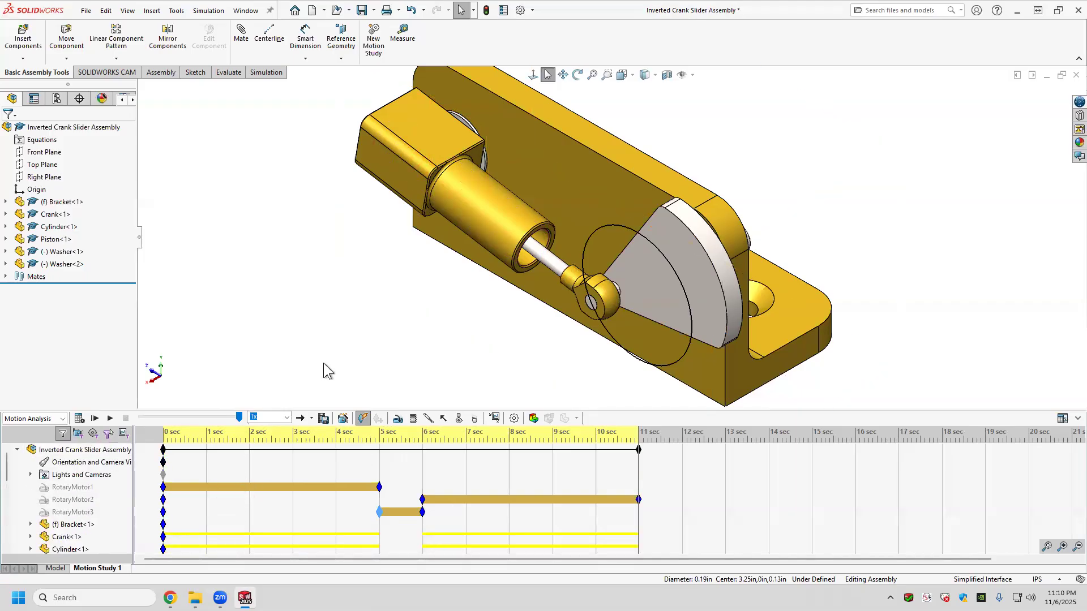
left_click(286, 419)
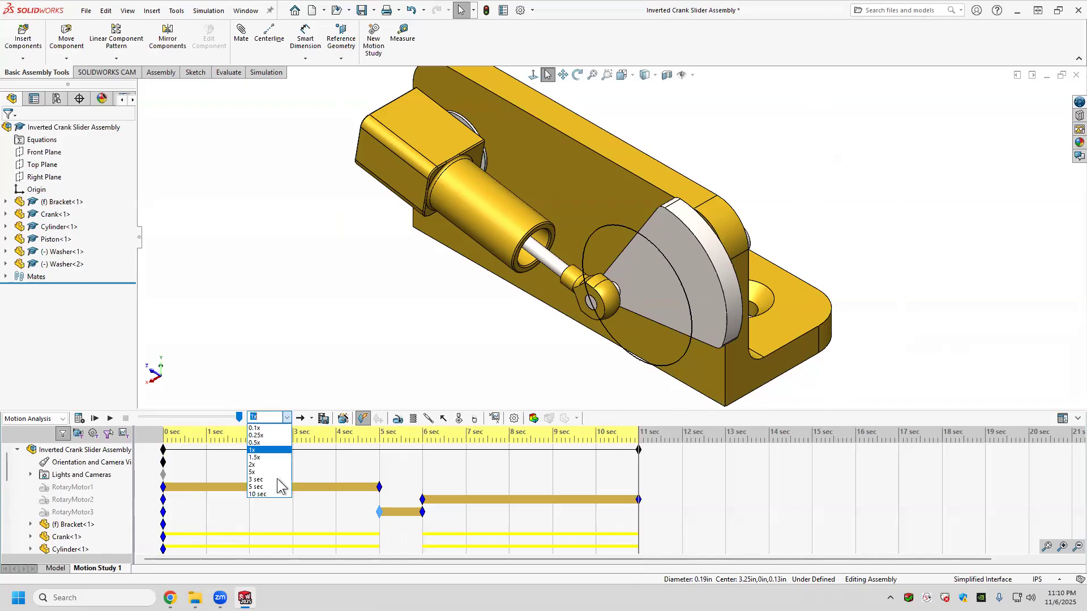
left_click(290, 417)
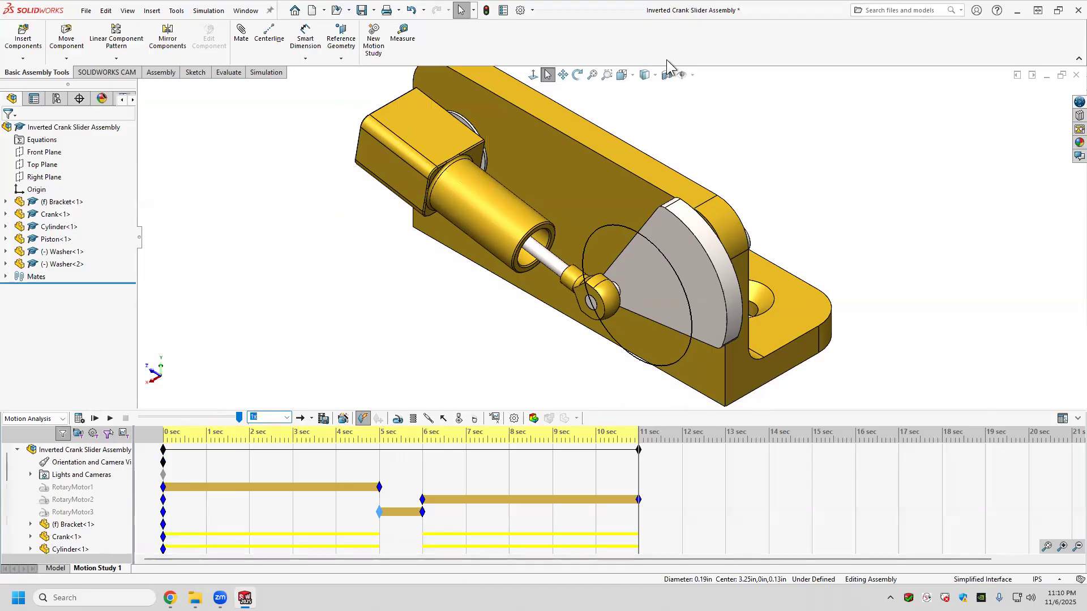
Step: Save the Inverted Crank Slider Assembly with its motion study
scroll(453, 135, "up", 1)
left_click(362, 8)
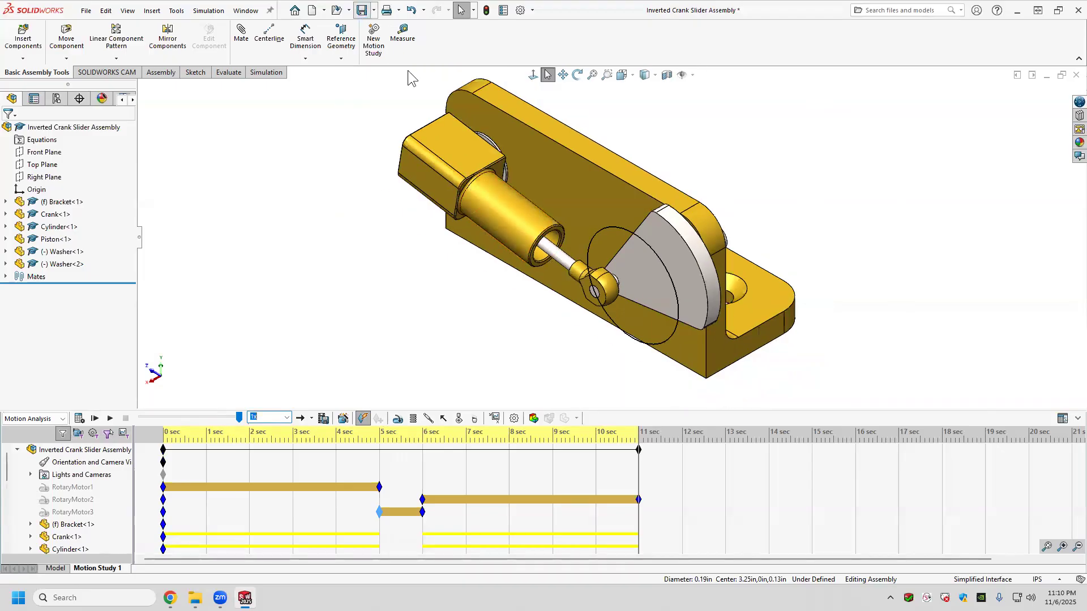
left_click(512, 260)
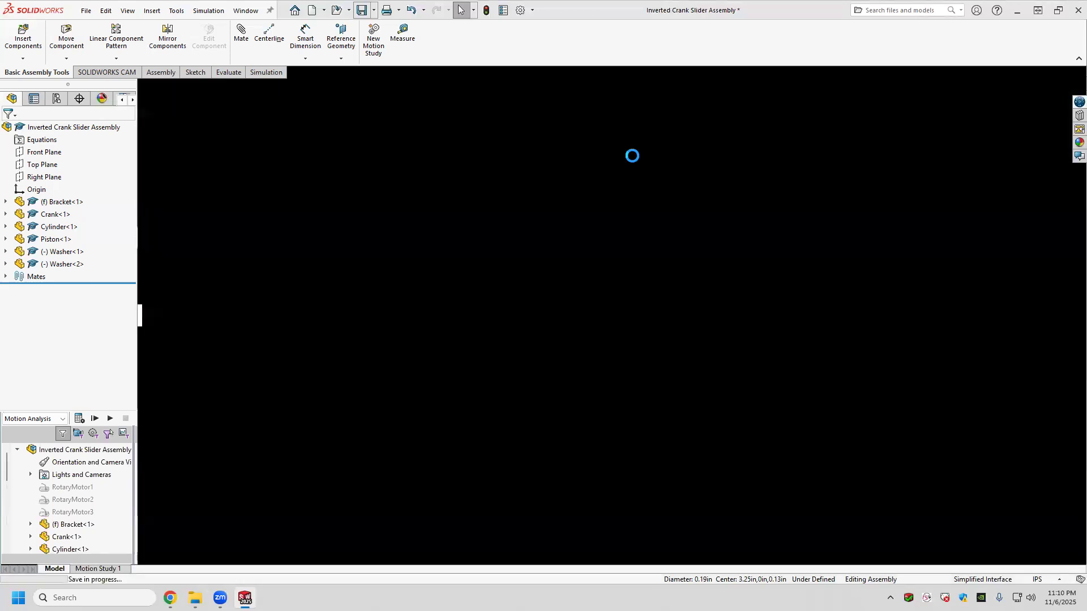
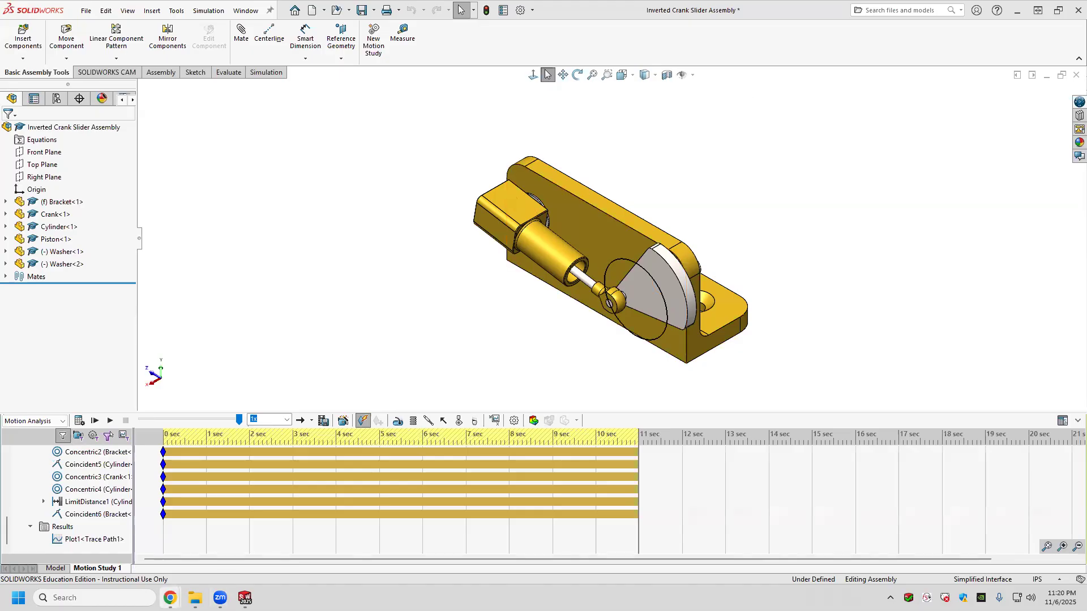
Step: Switch to the browser and browse the GrabCAD library listing of SOLIDWORKS models tagged gears
left_click(479, 519)
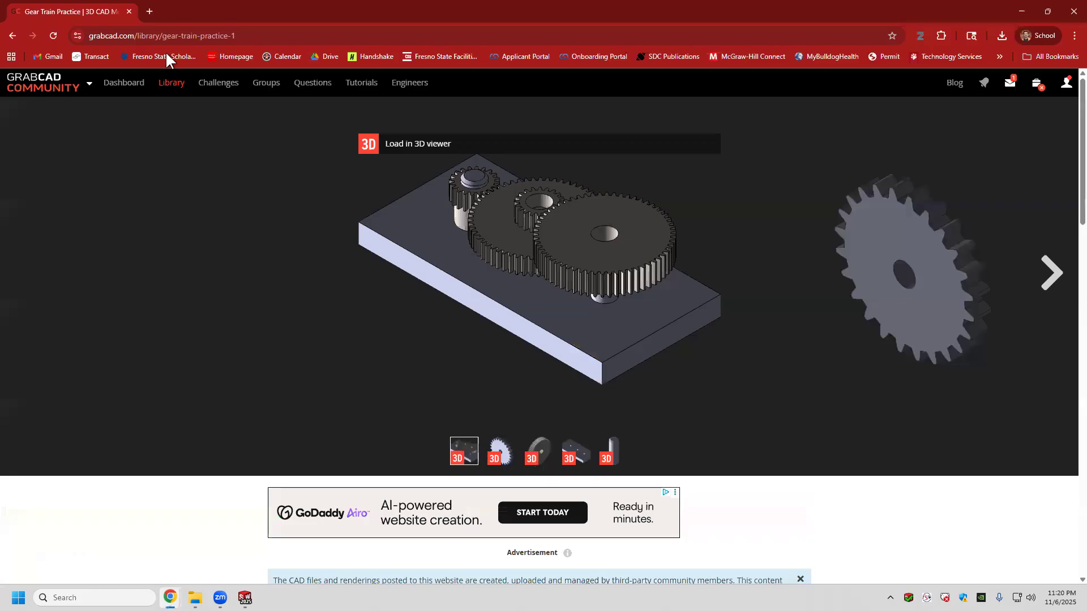
mouse_move(59, 90)
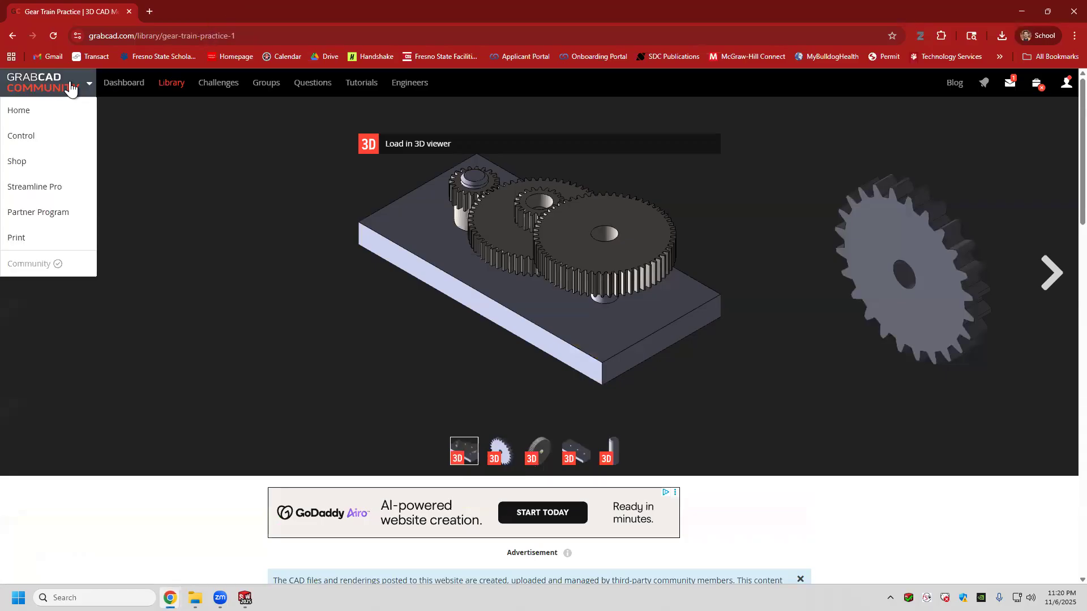
left_click(14, 36)
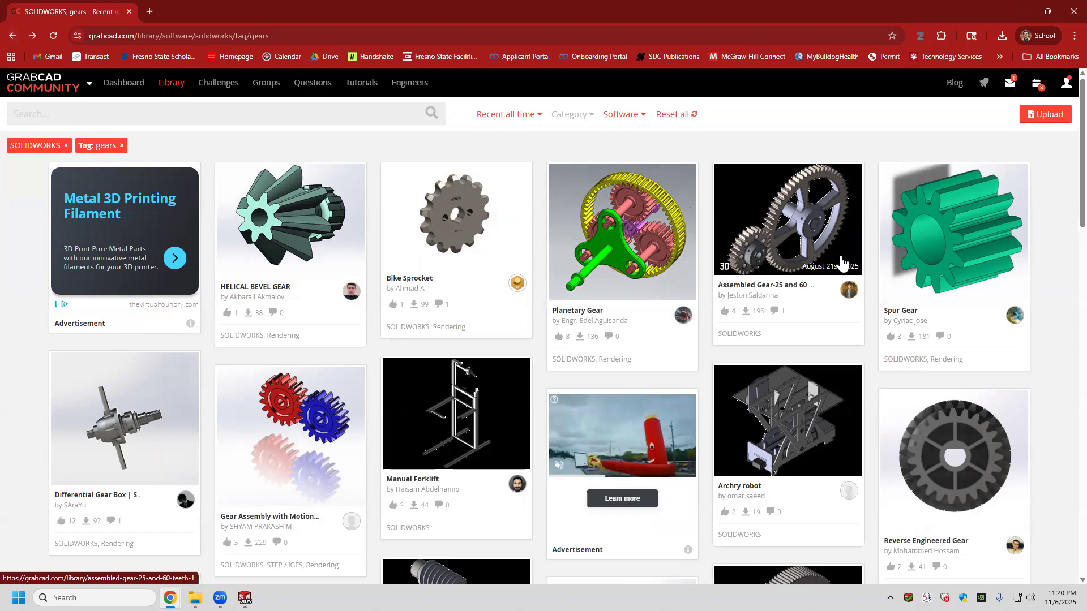
scroll(764, 255, "down", 4)
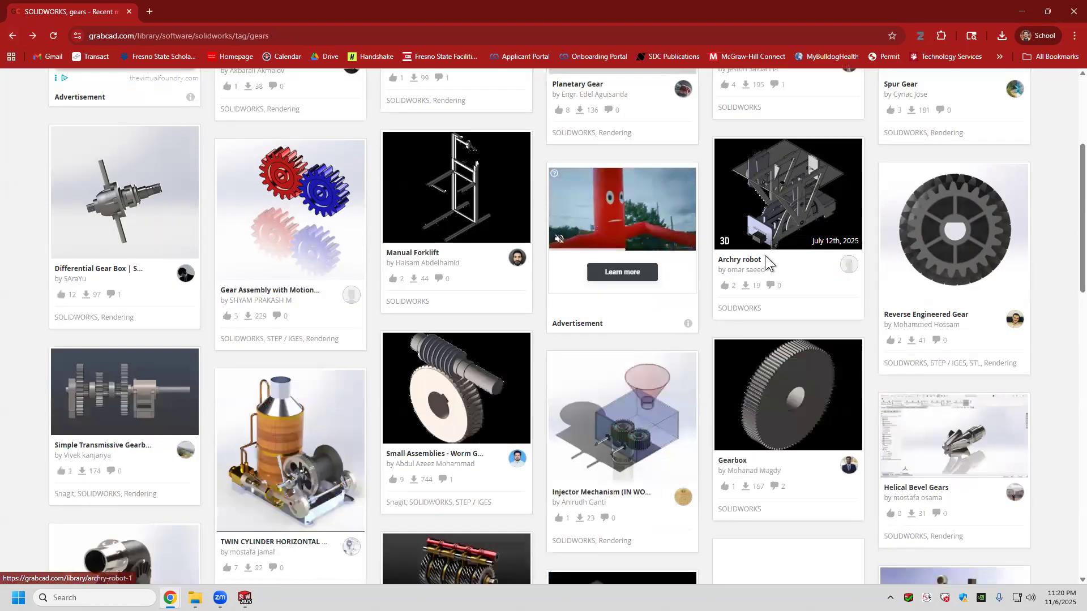
scroll(424, 313, "down", 2)
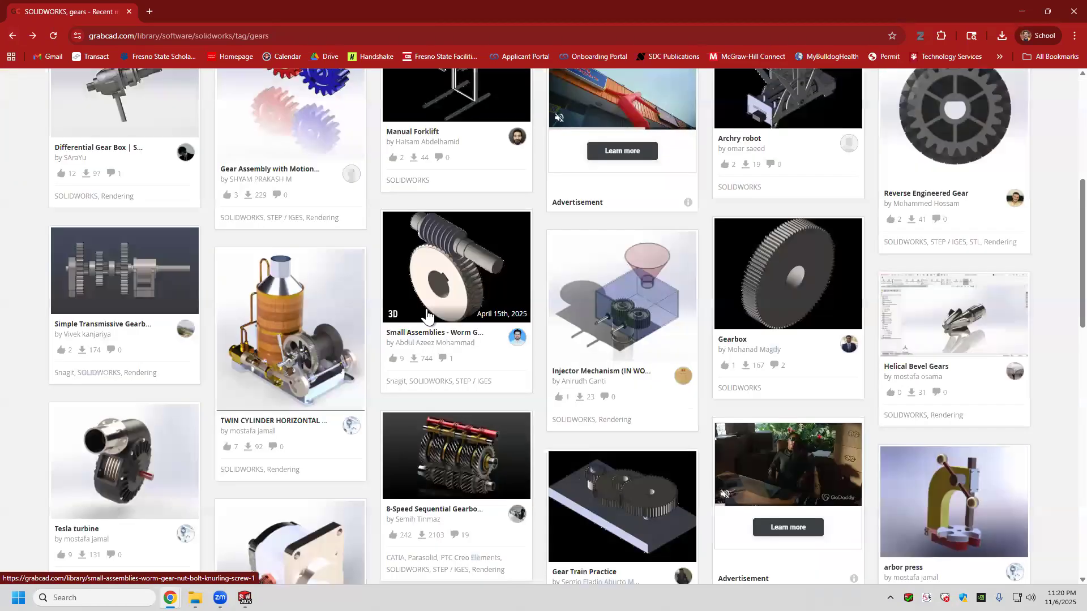
scroll(427, 315, "down", 5)
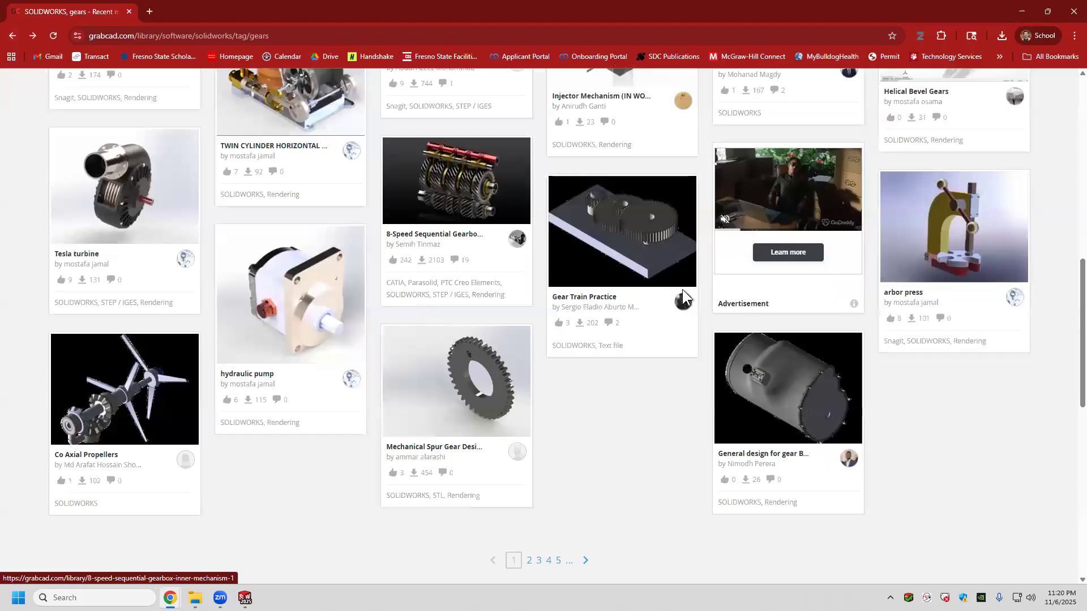
scroll(720, 308, "up", 6)
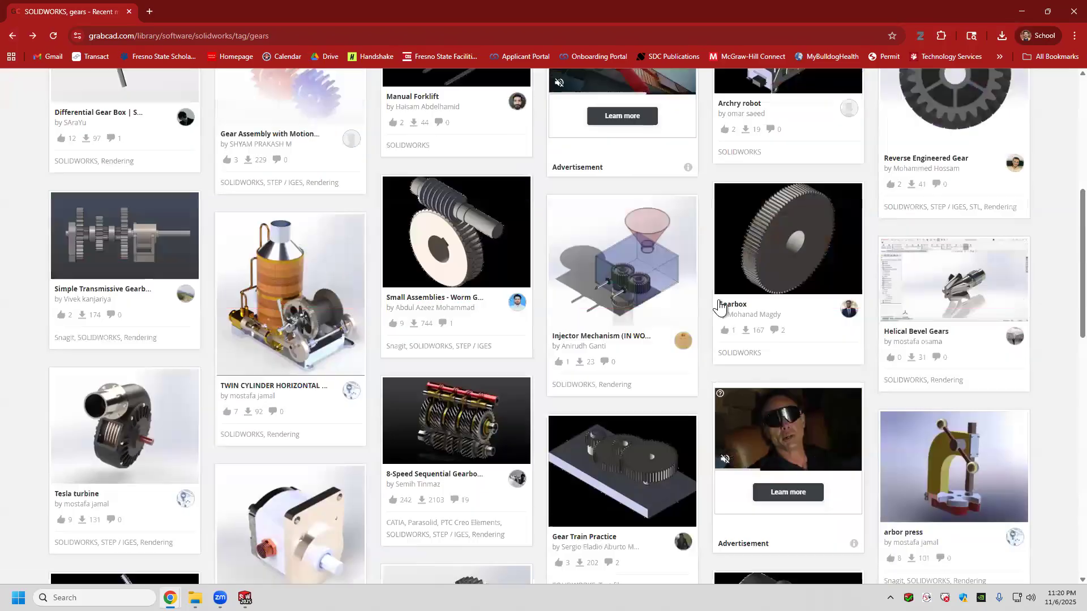
scroll(719, 308, "up", 5)
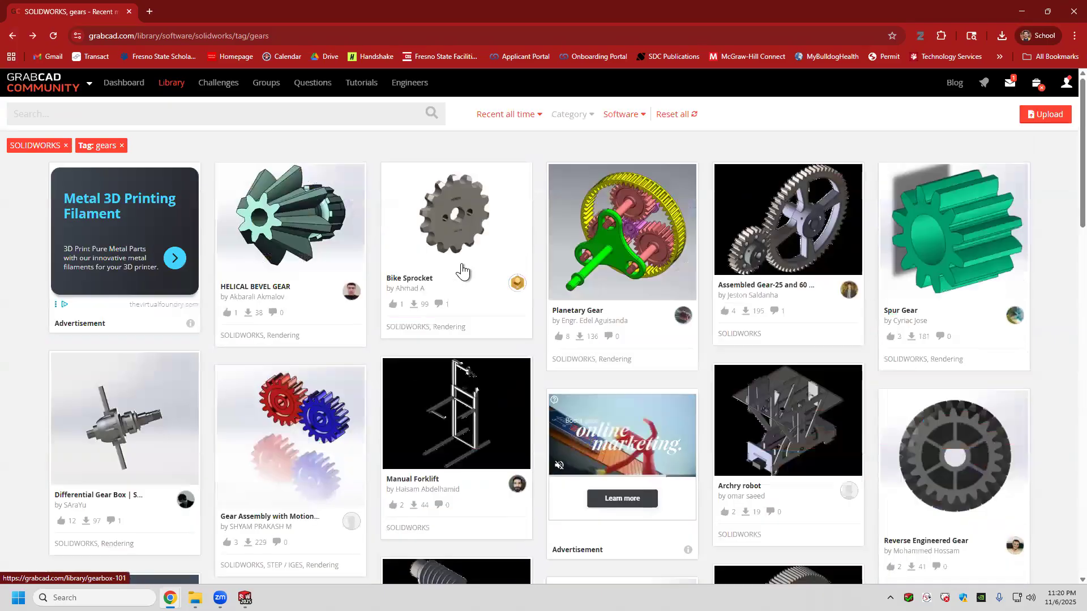
scroll(545, 270, "down", 3)
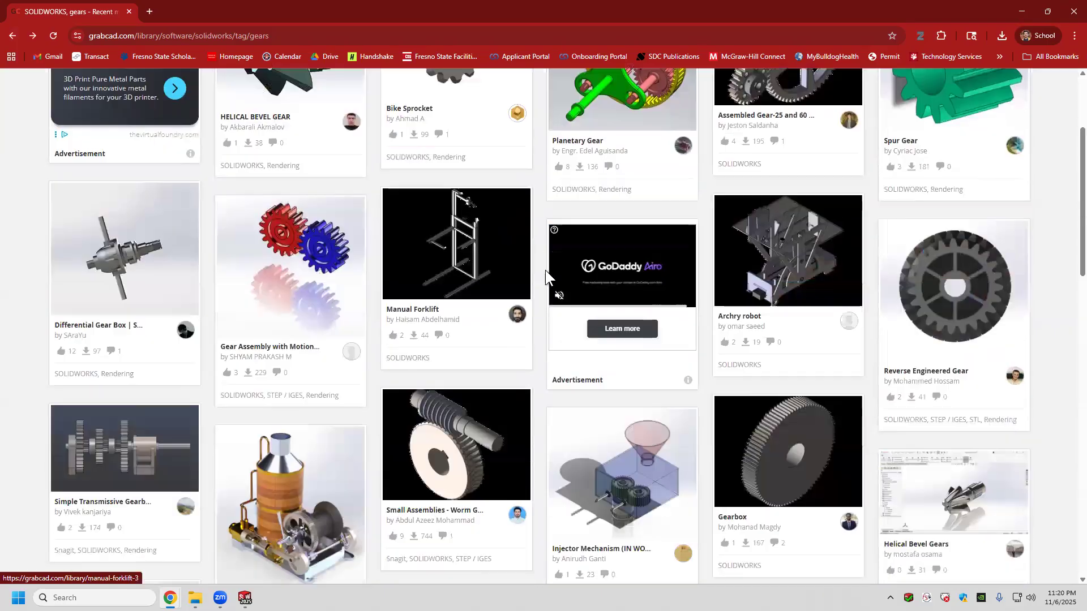
scroll(548, 271, "down", 6)
Step: Open the Gear Train Practice model page and locate its file list and download option
left_click(603, 359)
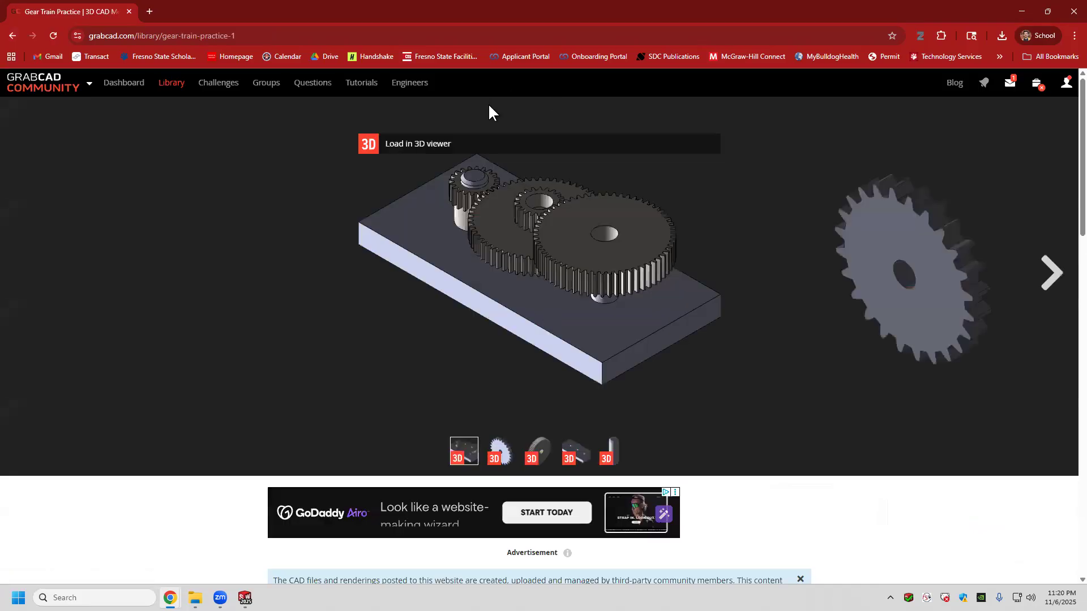
scroll(826, 304, "down", 5)
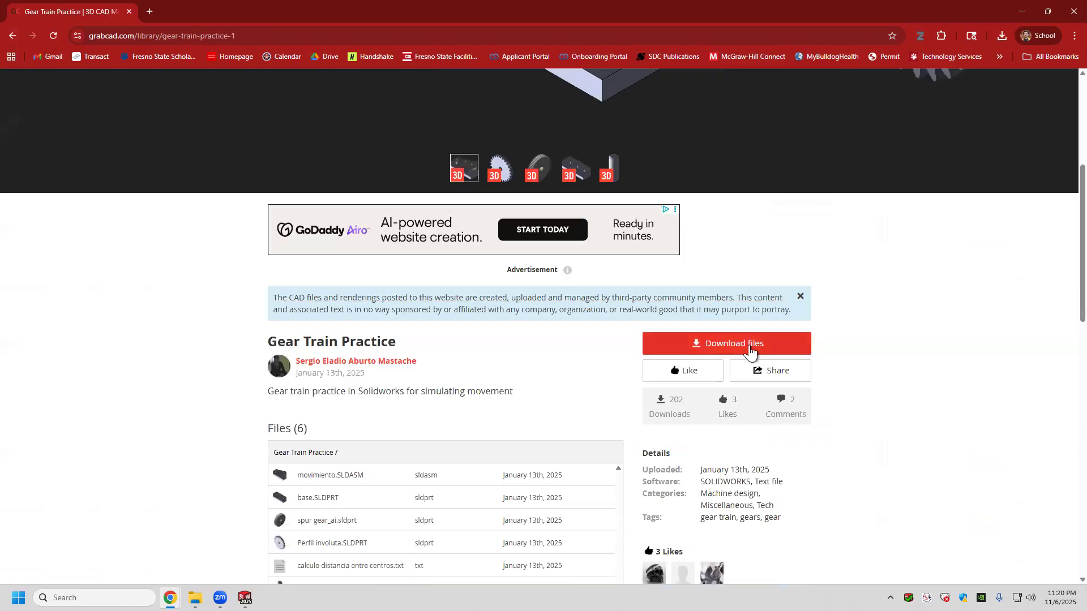
scroll(597, 418, "up", 5)
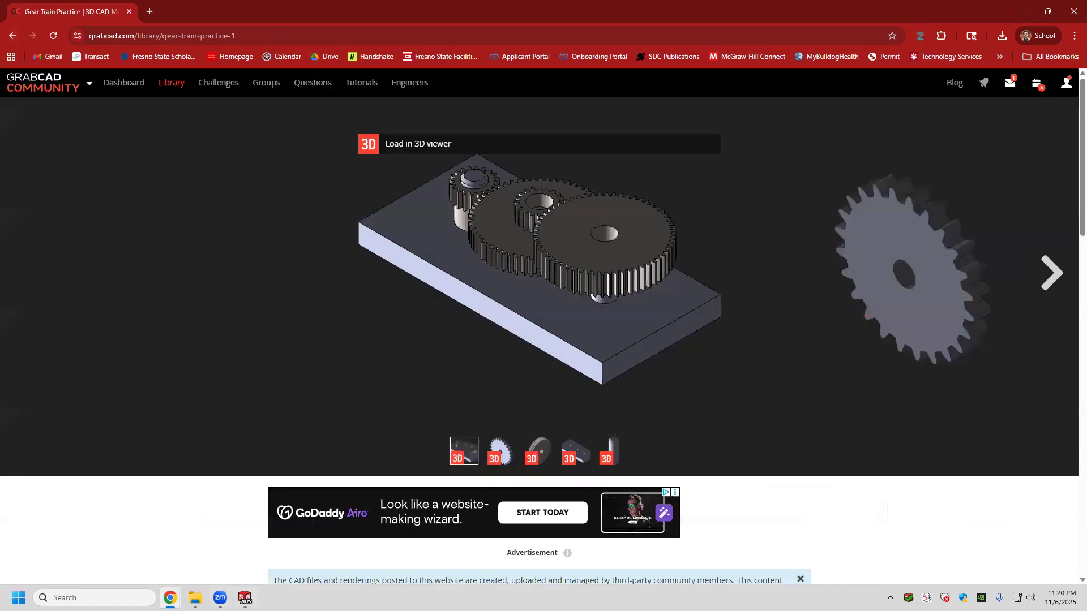
Step: Look through the extracted gear-train-practice-1.snapshot.1 folder in Downloads and return to the browser
left_click(195, 597)
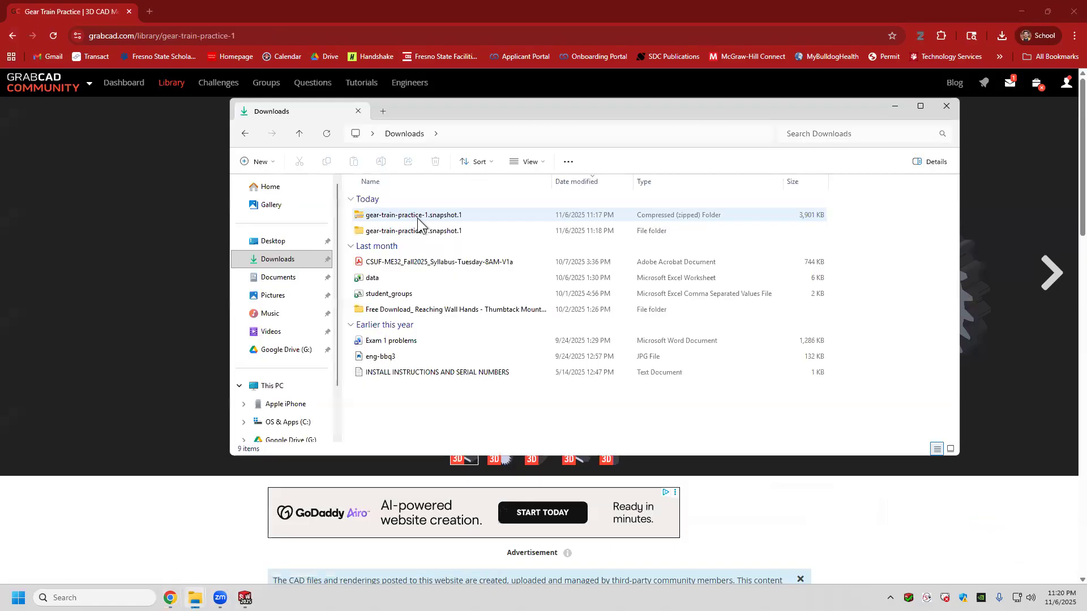
left_click(582, 218)
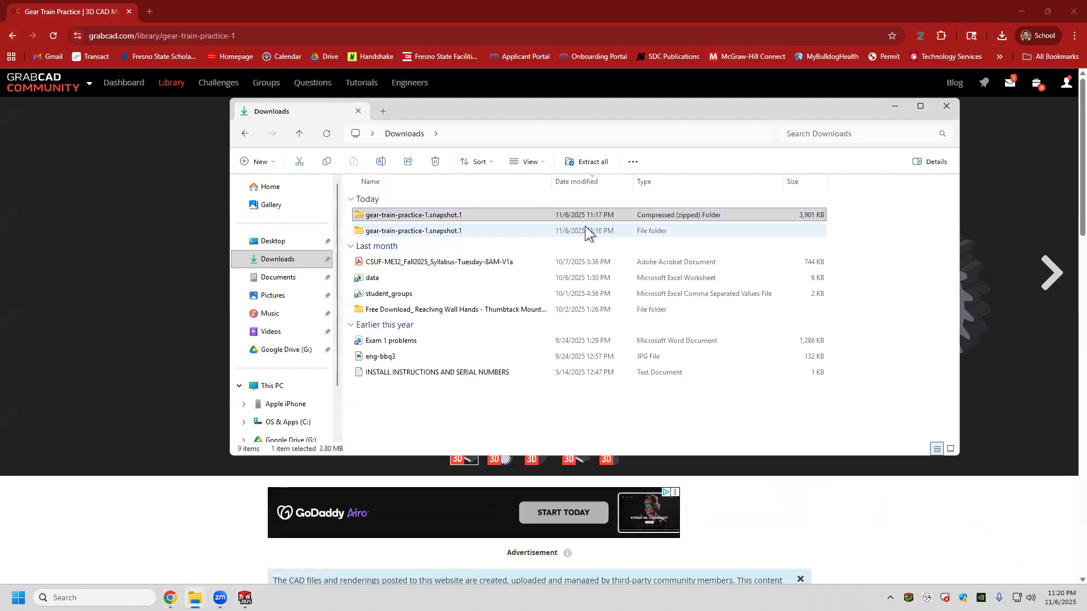
double_click(470, 229)
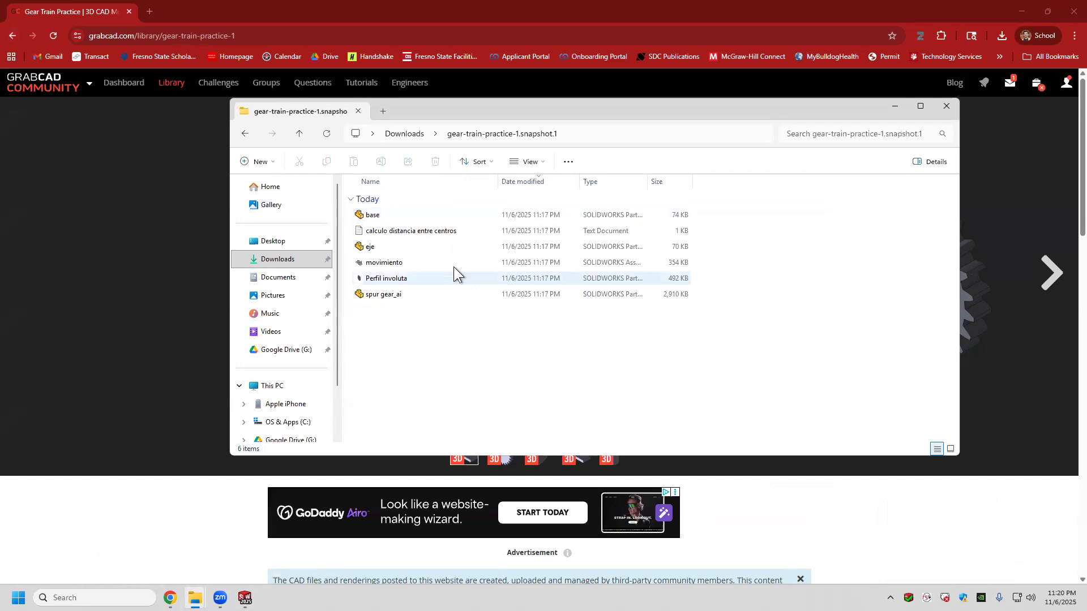
left_click(171, 598)
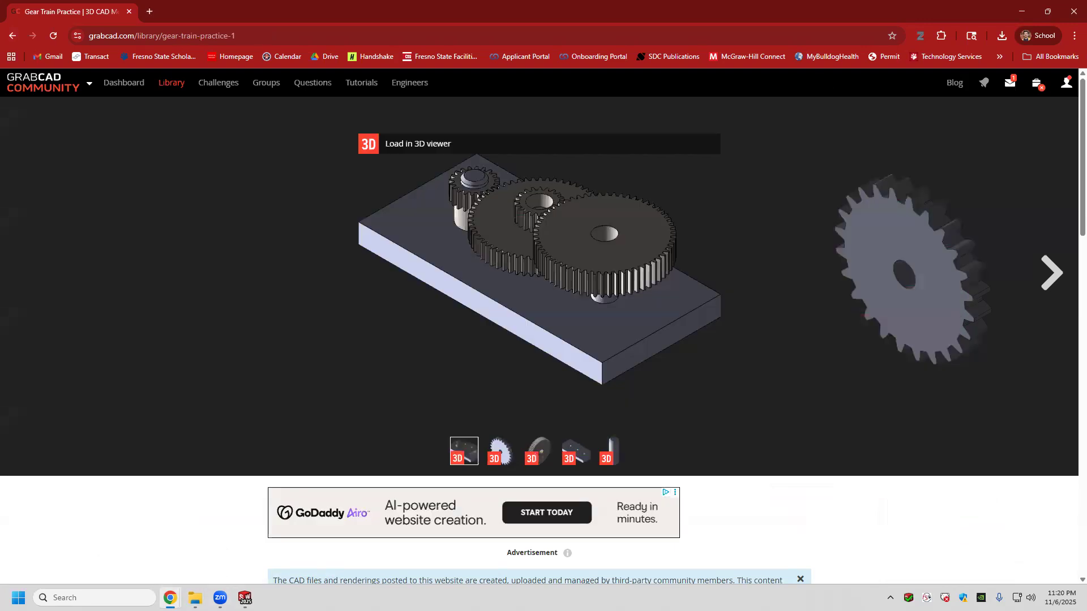
Step: Switch to SOLIDWORKS and close the Inverted Crank Slider Assembly, saving all modified documents
key("alt+Tab")
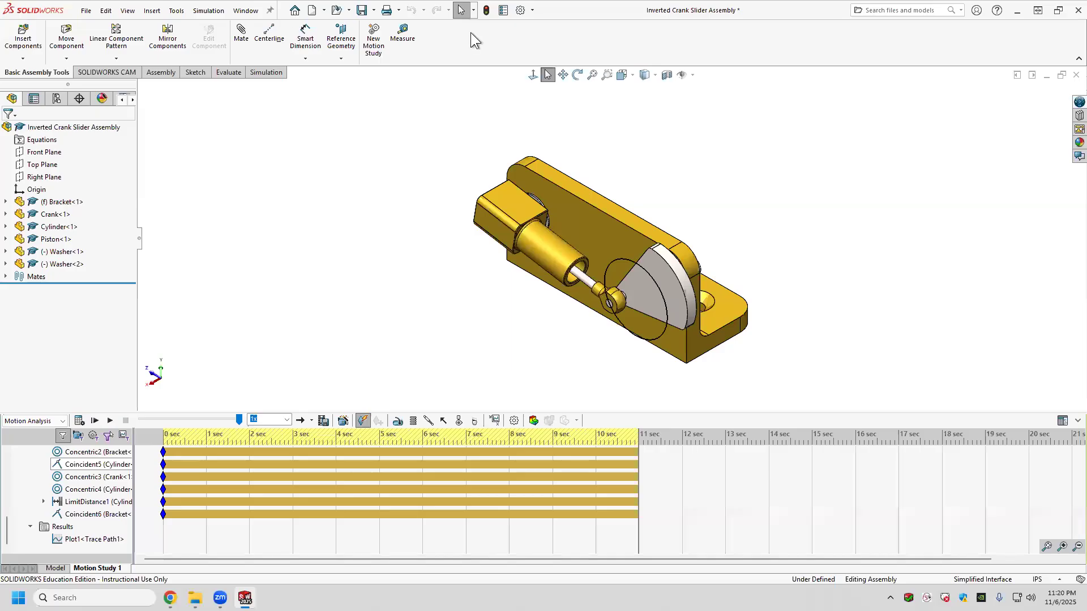
left_click(1076, 75)
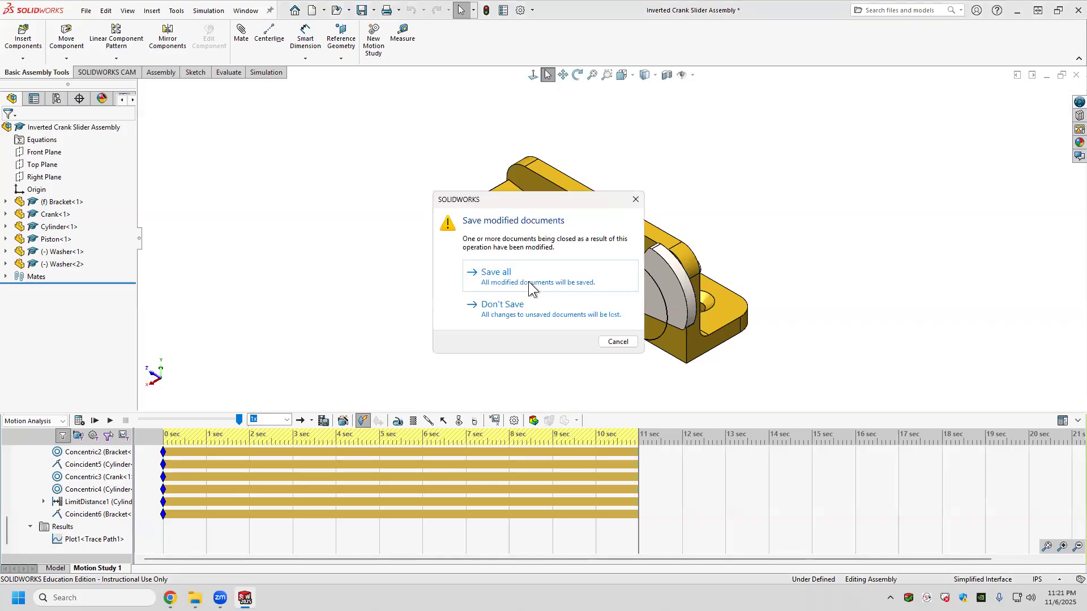
left_click(528, 282)
left_click(528, 253)
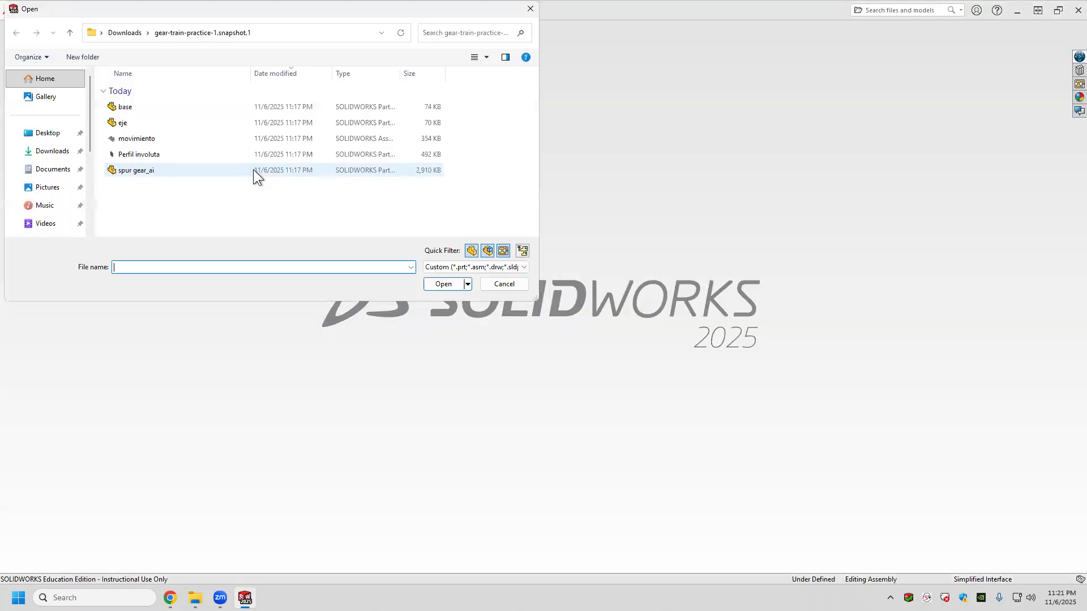
Step: Open the movimiento assembly from the gear-train-practice-1.snapshot.1 folder in Downloads and rebuild it
left_click(127, 32)
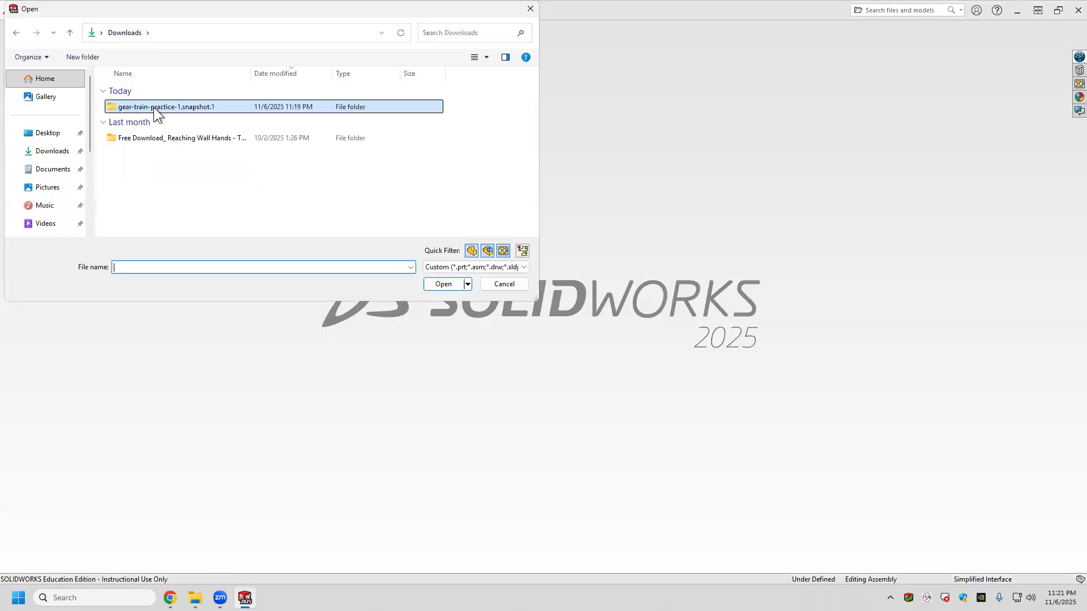
double_click(154, 107)
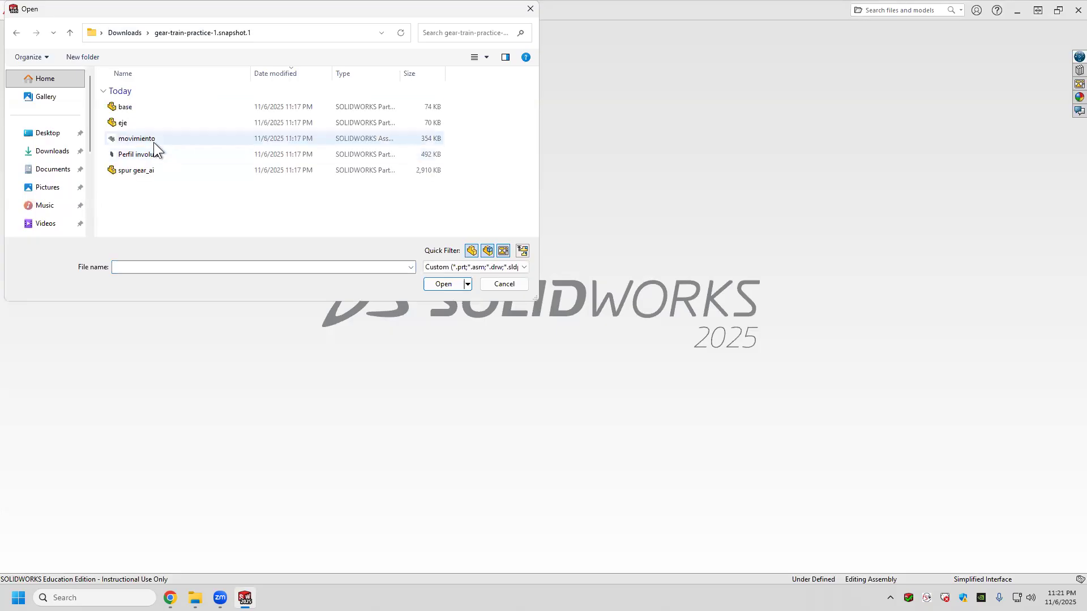
double_click(154, 141)
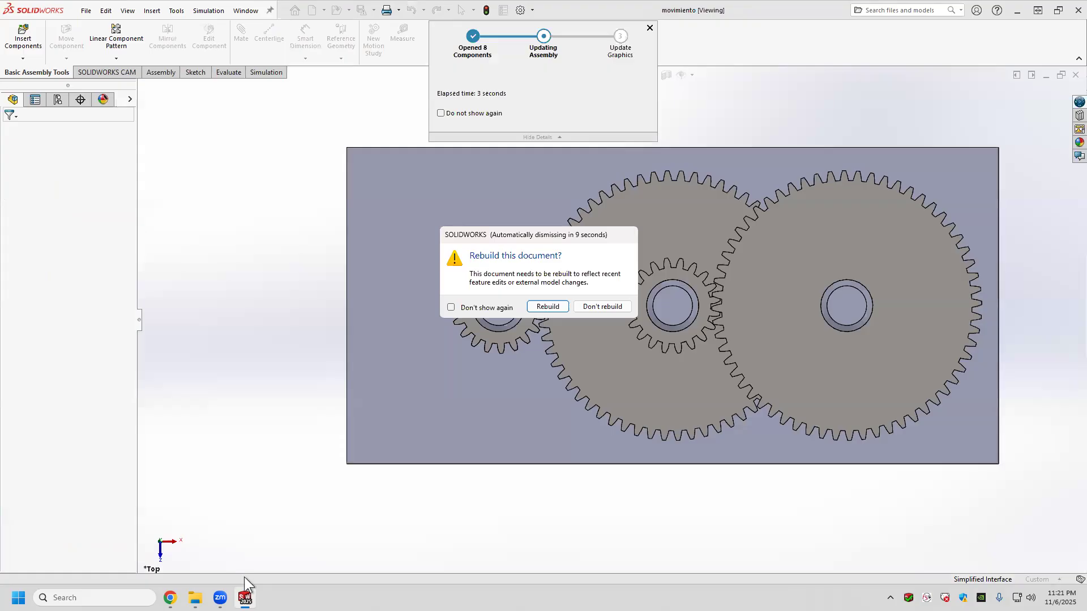
left_click(548, 307)
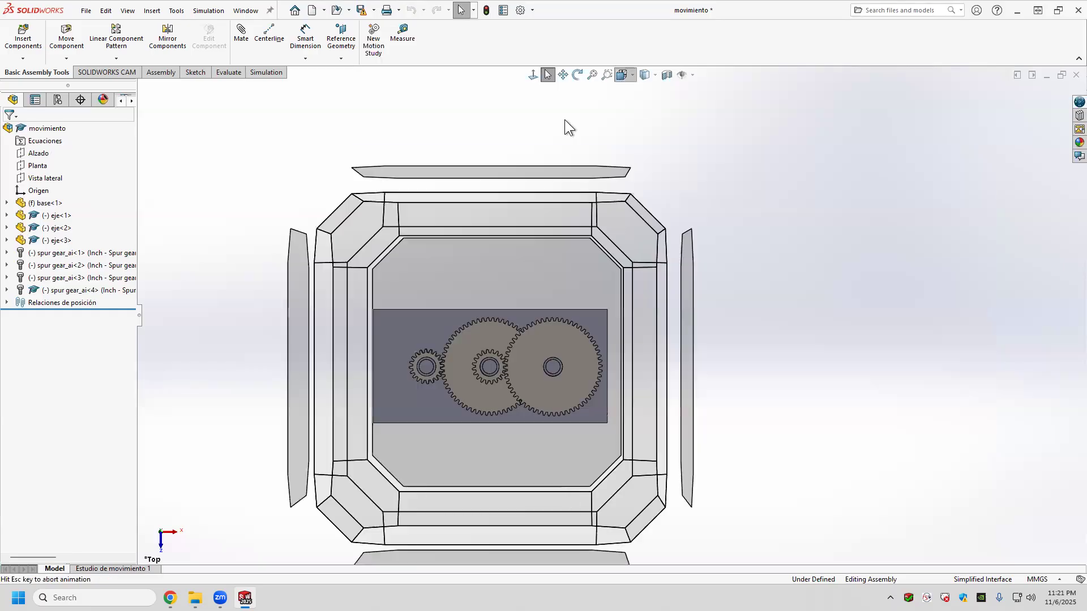
Step: Turn the large end gear and the small input gear by hand to test the gear train's motion, and undo the movement
left_click(576, 76)
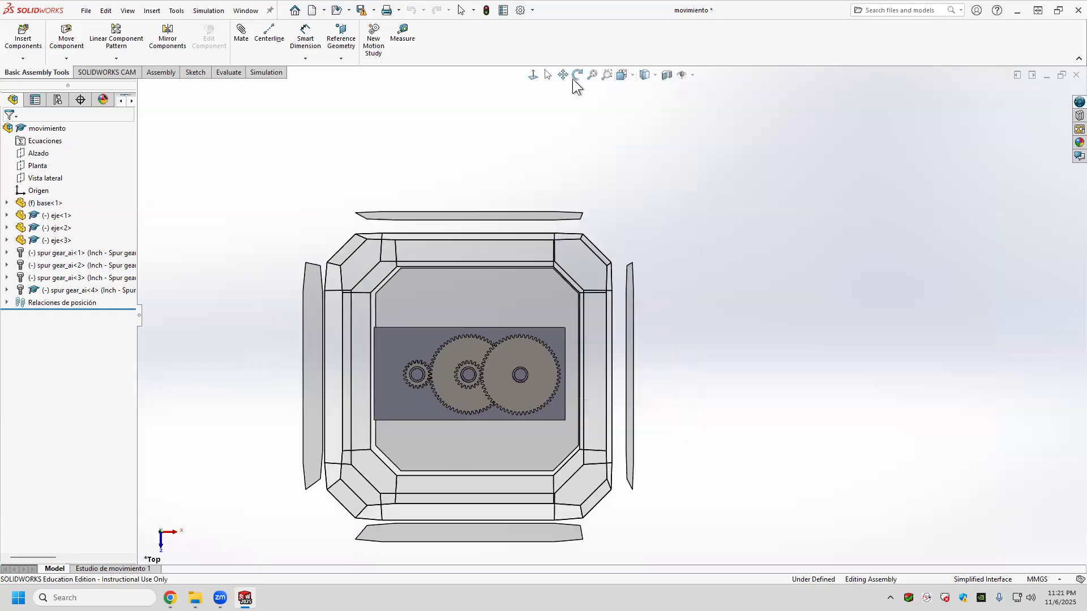
left_click_drag(560, 451, 590, 415)
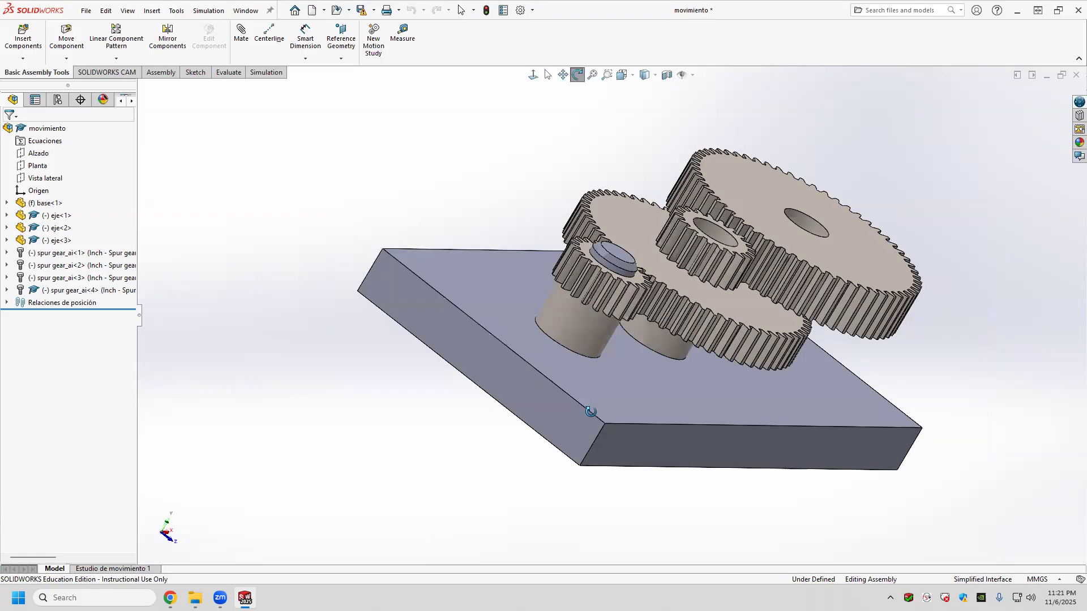
left_click(578, 76)
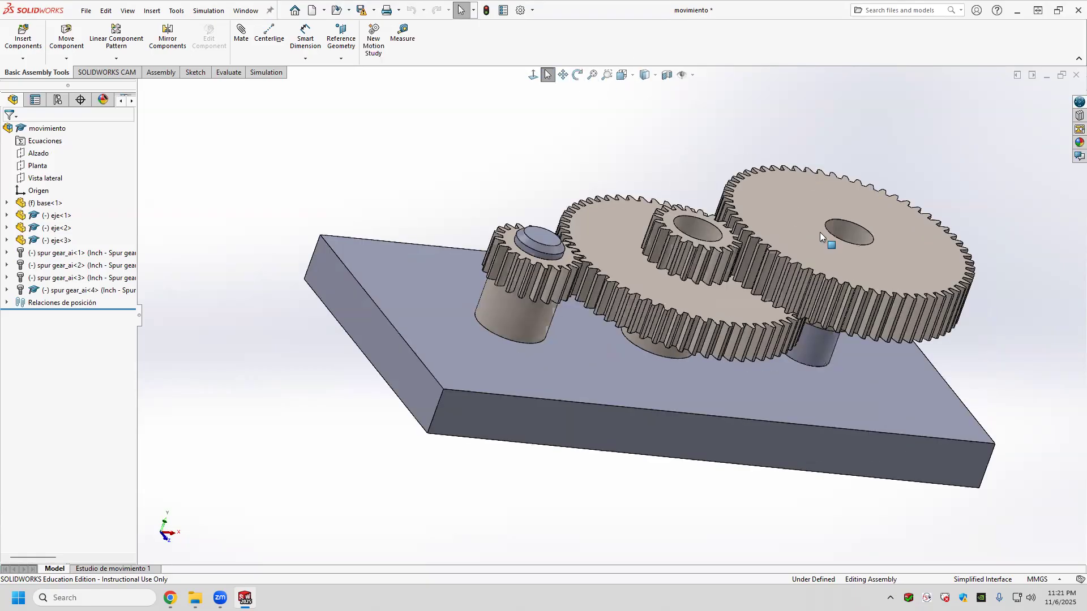
left_click(894, 288)
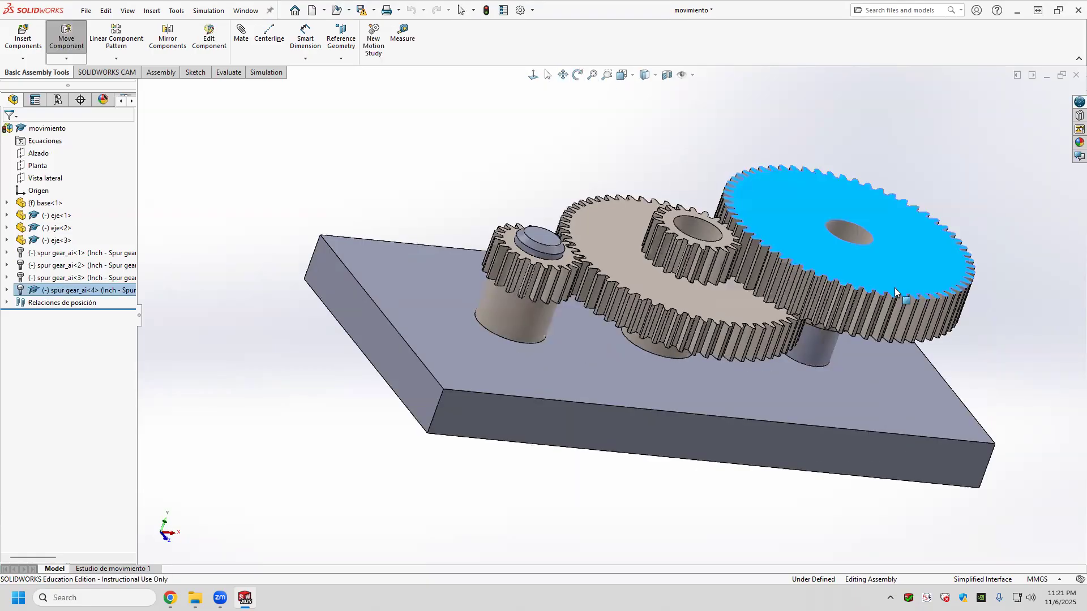
mouse_move(903, 291)
left_mouse_down()
mouse_move(920, 295)
mouse_move(896, 295)
left_mouse_up()
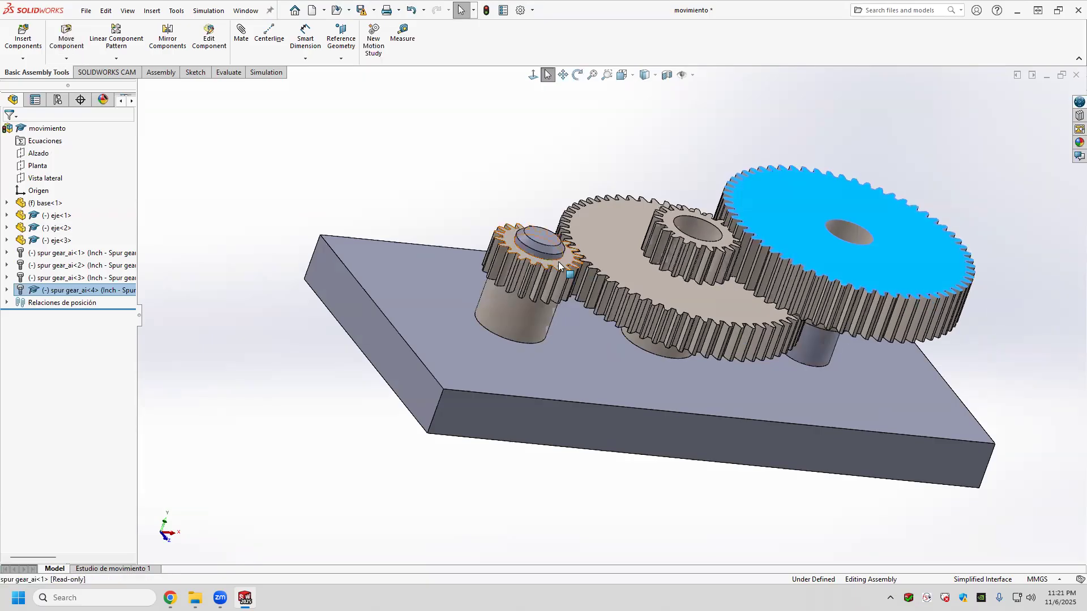
left_click_drag(560, 269, 556, 270)
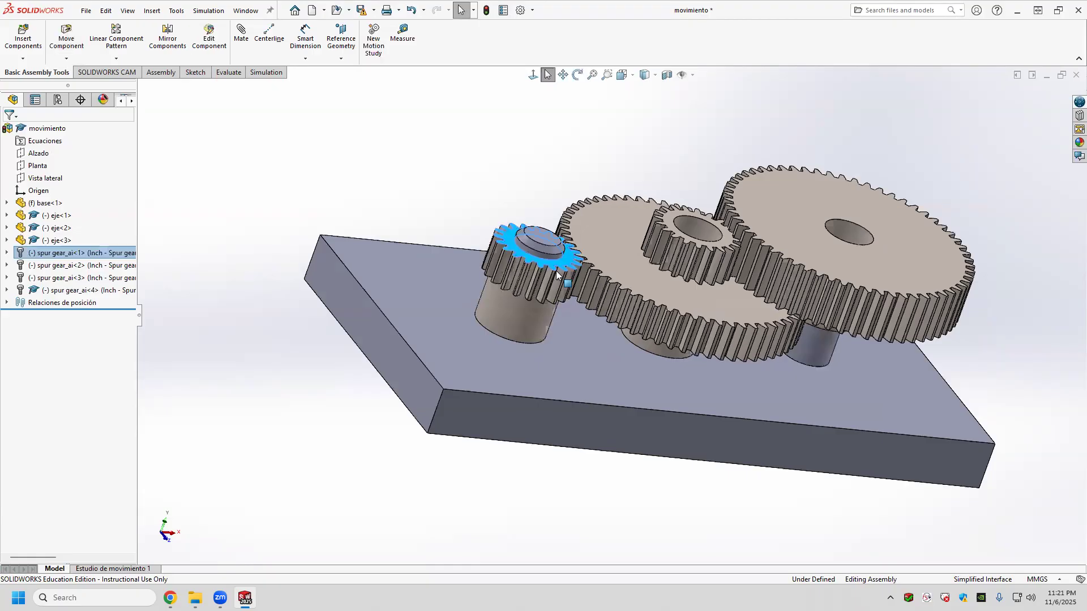
key("ctrl+z")
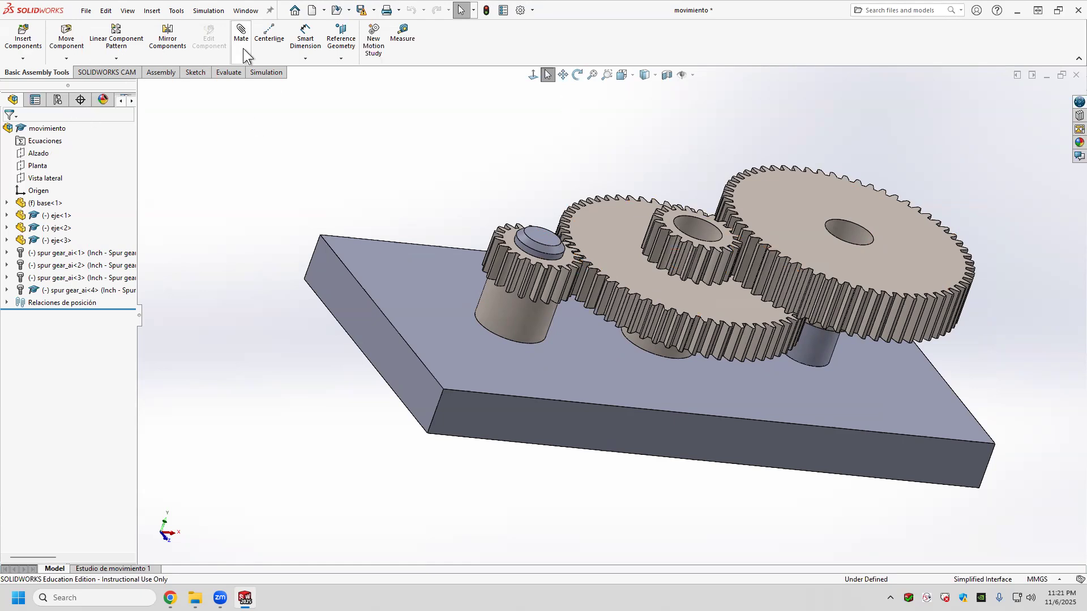
Step: Add a Lock mate between the top faces of the small middle gear and the large gear beneath it
left_click(685, 235)
scroll(607, 223, "down", 5)
left_click(506, 271)
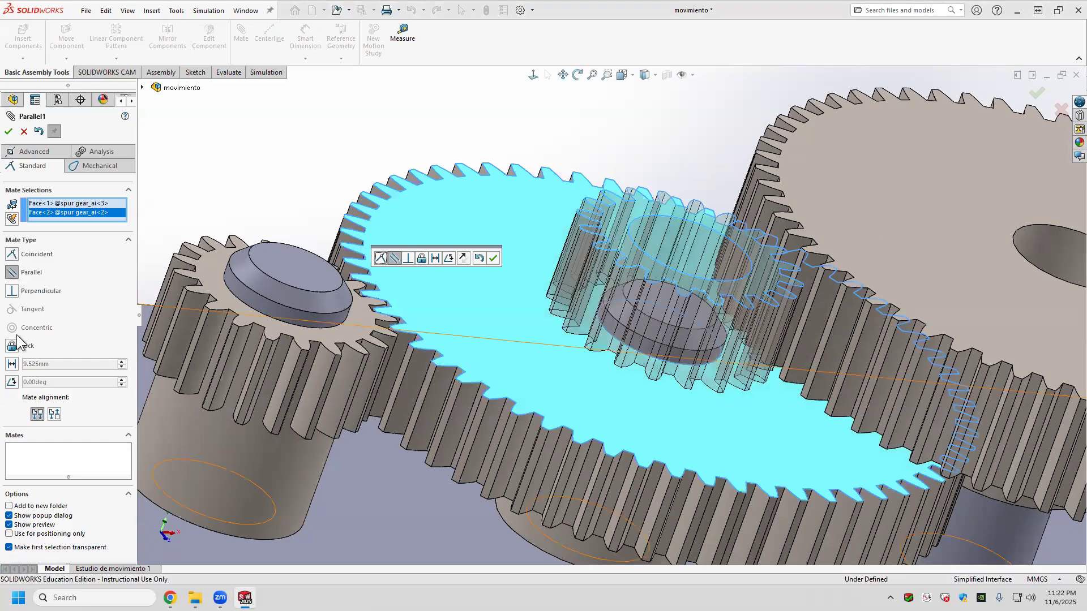
left_click(12, 346)
left_click(11, 132)
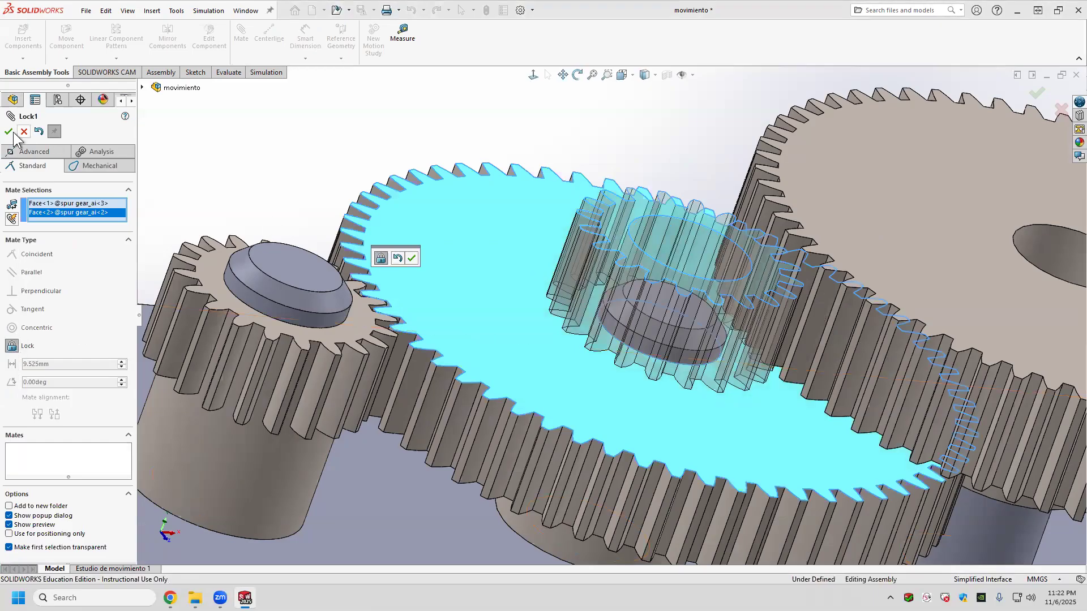
left_click(12, 133)
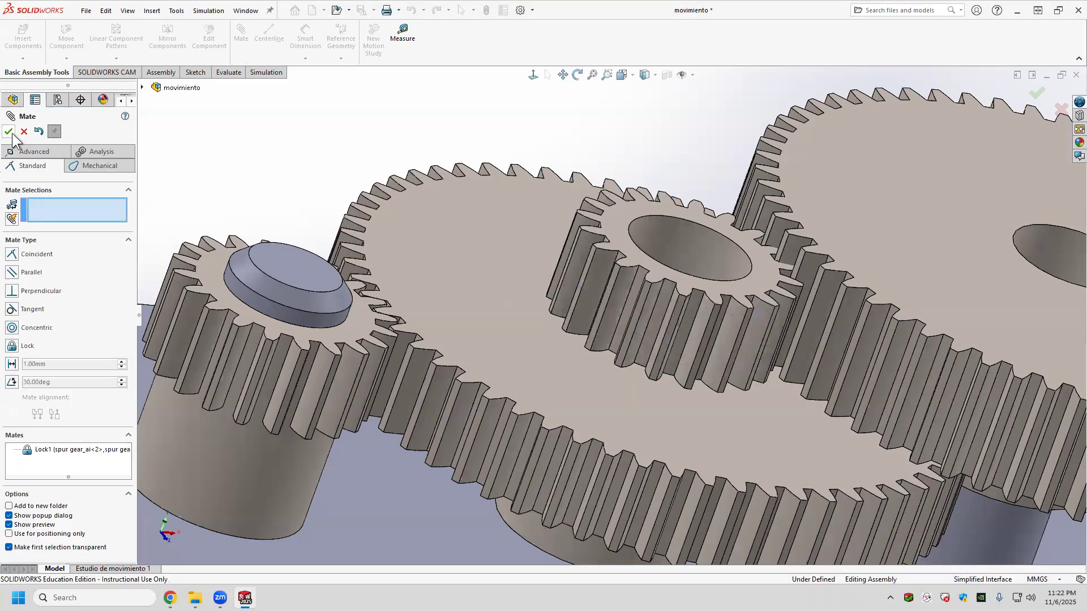
Step: Turn the large end gear by hand to check how the mated gear train moves
scroll(708, 275, "up", 4)
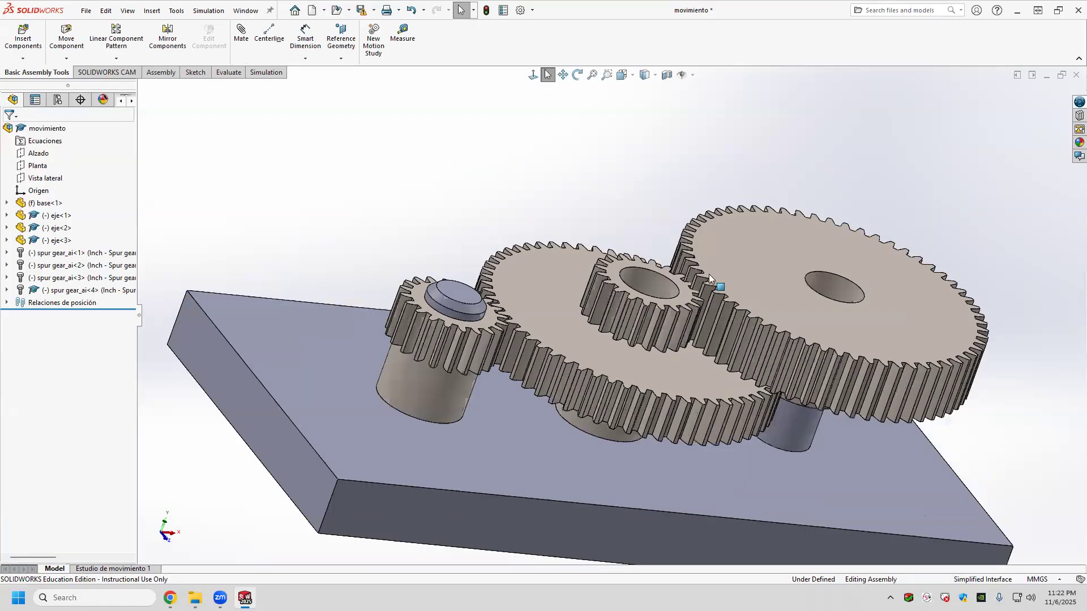
left_click(917, 314)
left_click_drag(909, 331, 661, 101)
key("Escape")
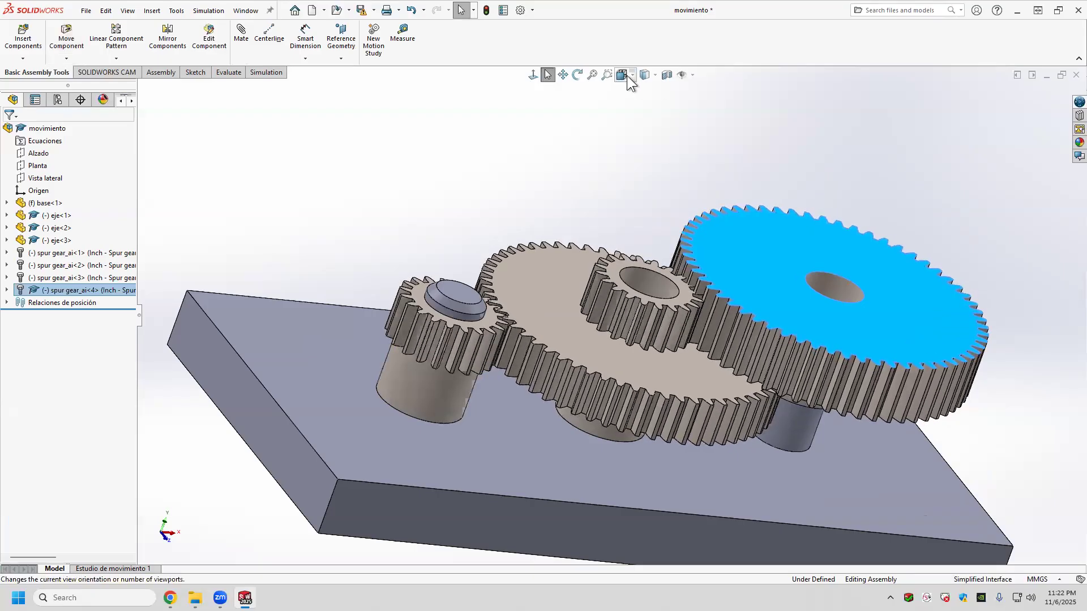
Step: Nudge the large end gear once more to check the train's motion, leaving nothing selected
key("Escape")
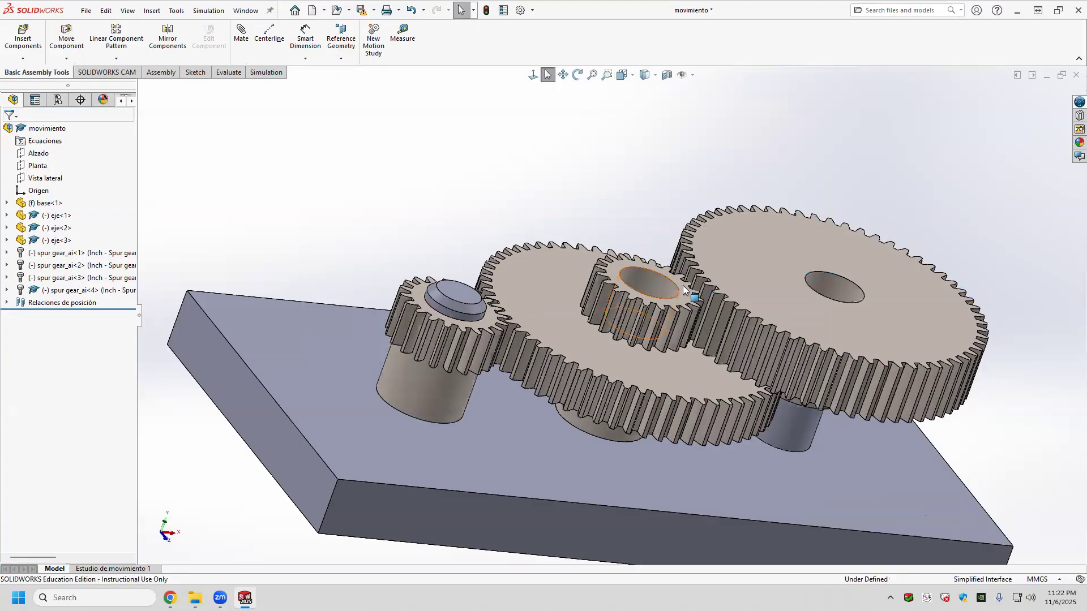
left_click_drag(852, 312, 822, 317)
key("Escape")
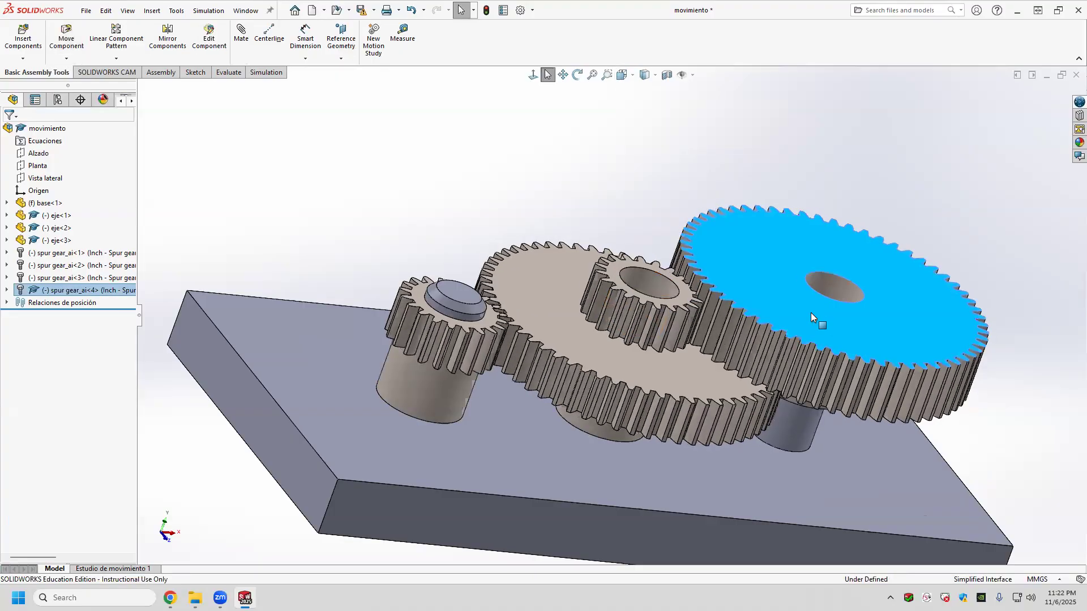
key("Escape")
Step: Open the motion study Estudio de movimiento 1, try turning the large end gear there, and undo the movement
left_click(113, 568)
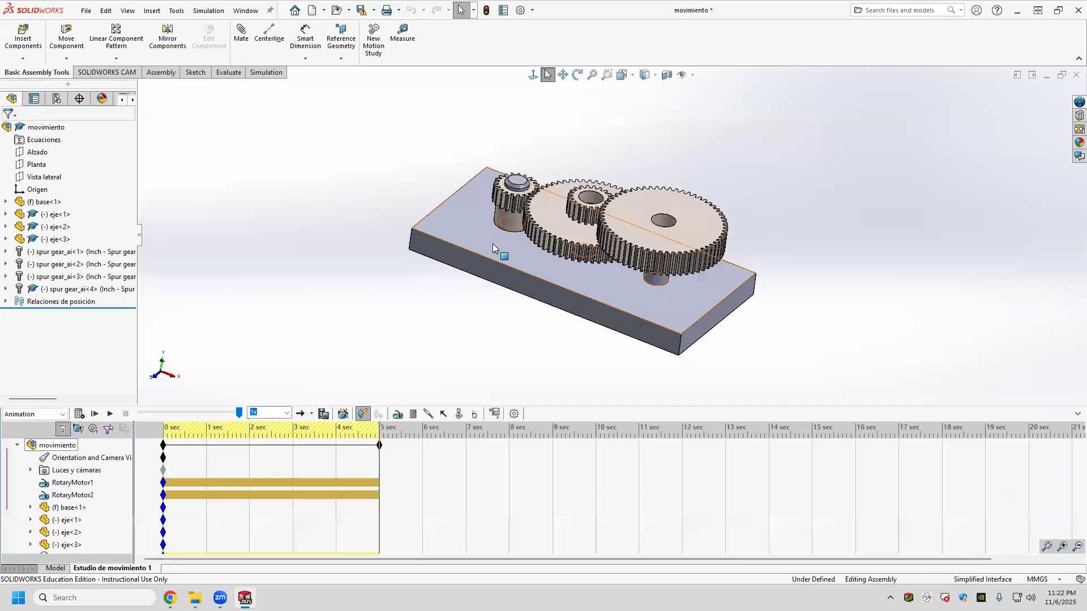
scroll(606, 211, "down", 1)
scroll(603, 207, "down", 1)
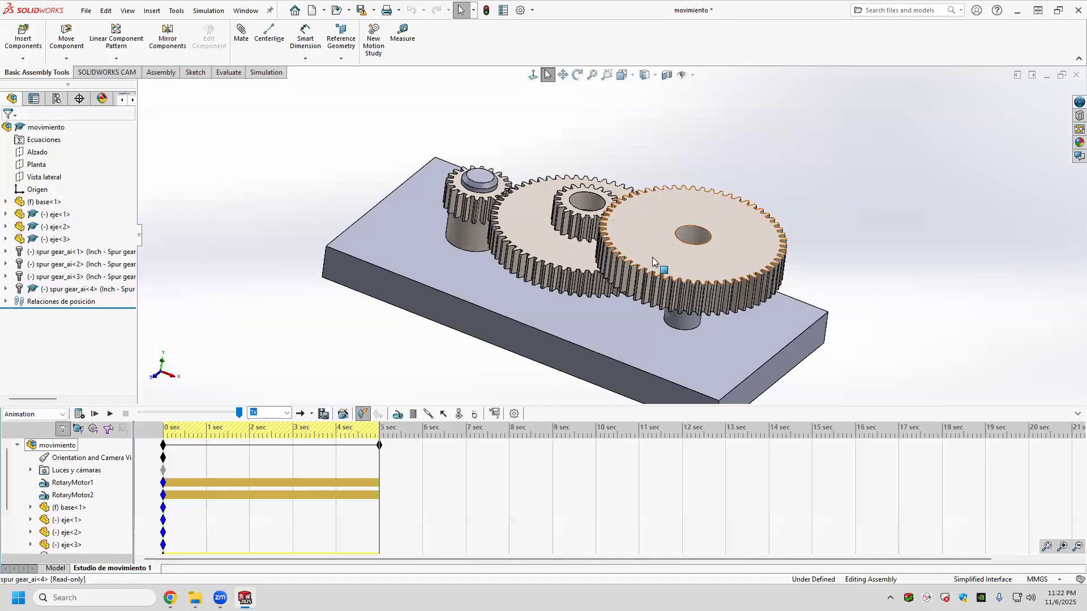
left_click(638, 253)
left_click_drag(638, 253, 644, 254)
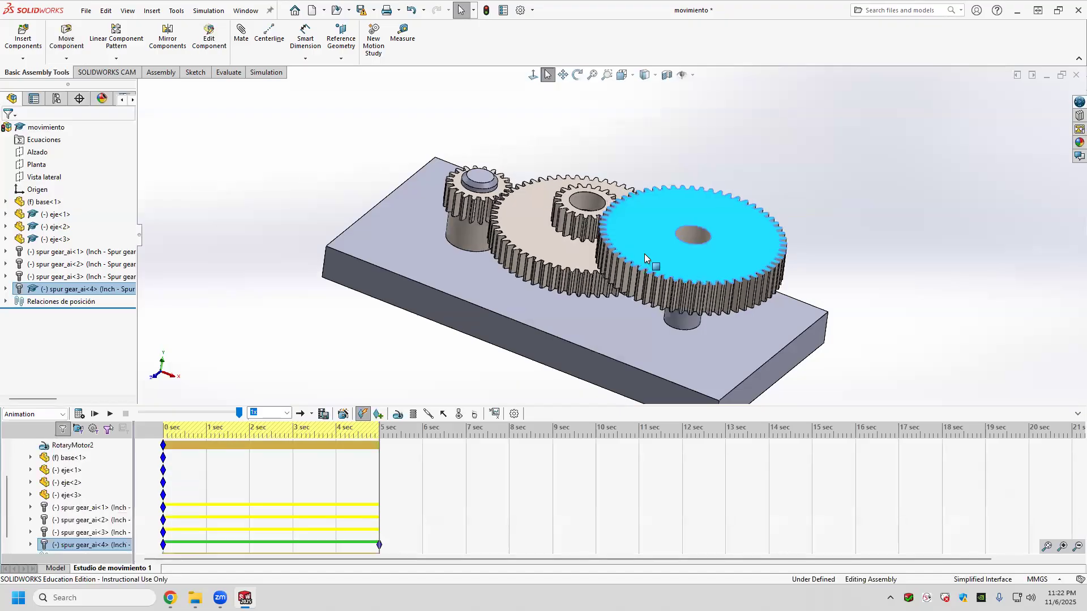
key("ctrl+z")
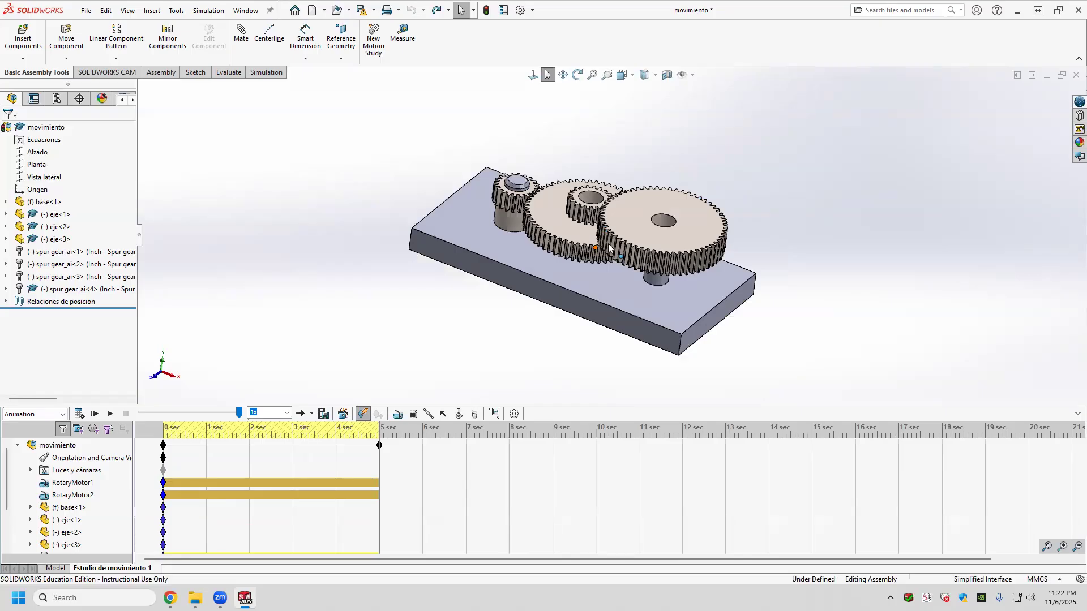
Step: Set an isometric view and review RotaryMotor1's definition on the small input gear, accepting its settings
left_click(623, 75)
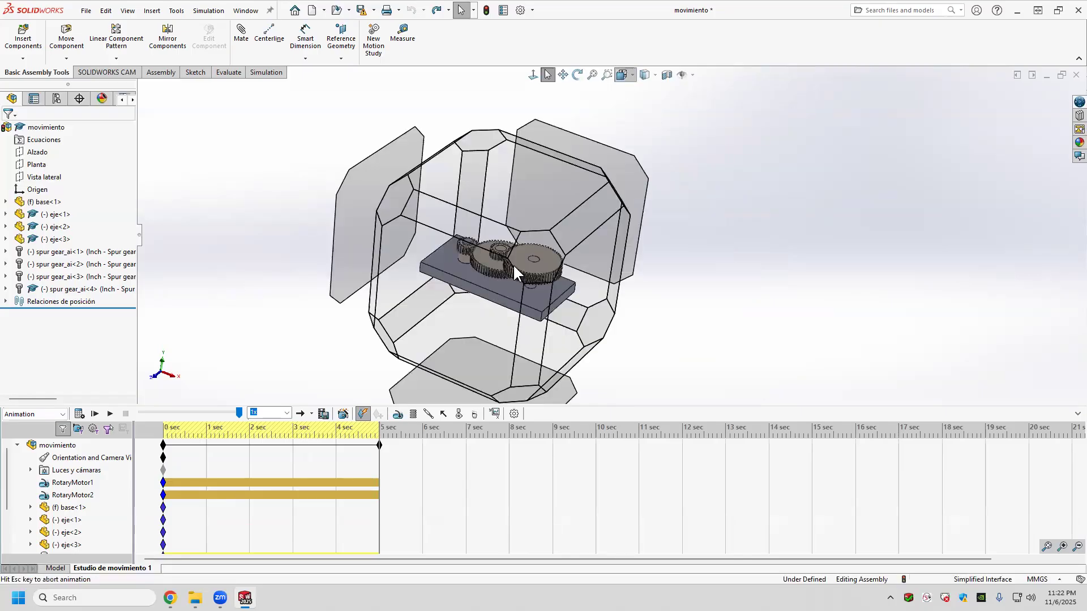
left_click(494, 264)
scroll(658, 210, "down", 4)
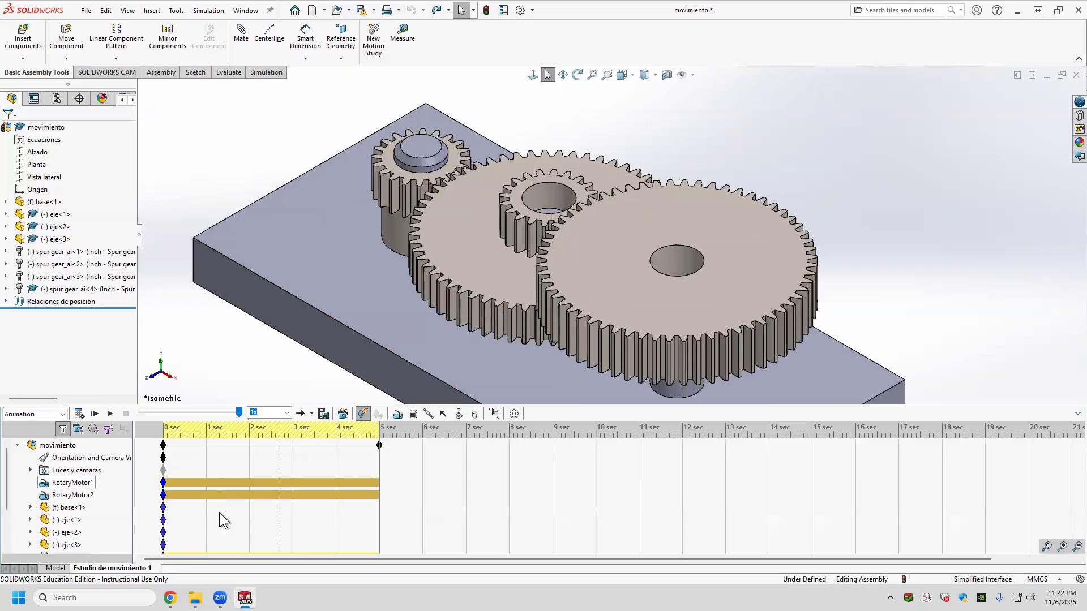
right_click(85, 484)
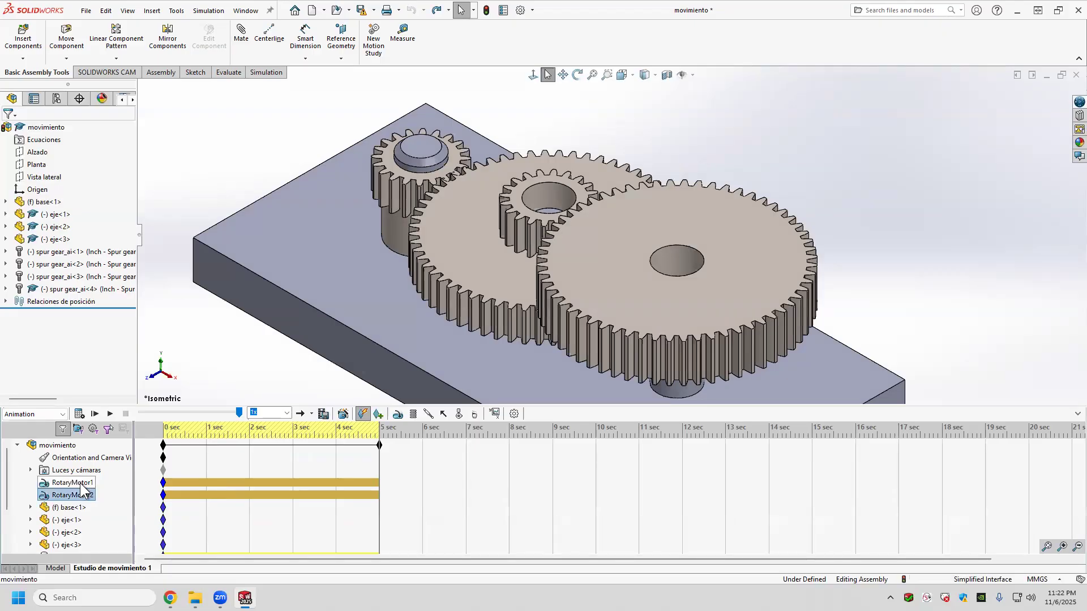
left_click(113, 351)
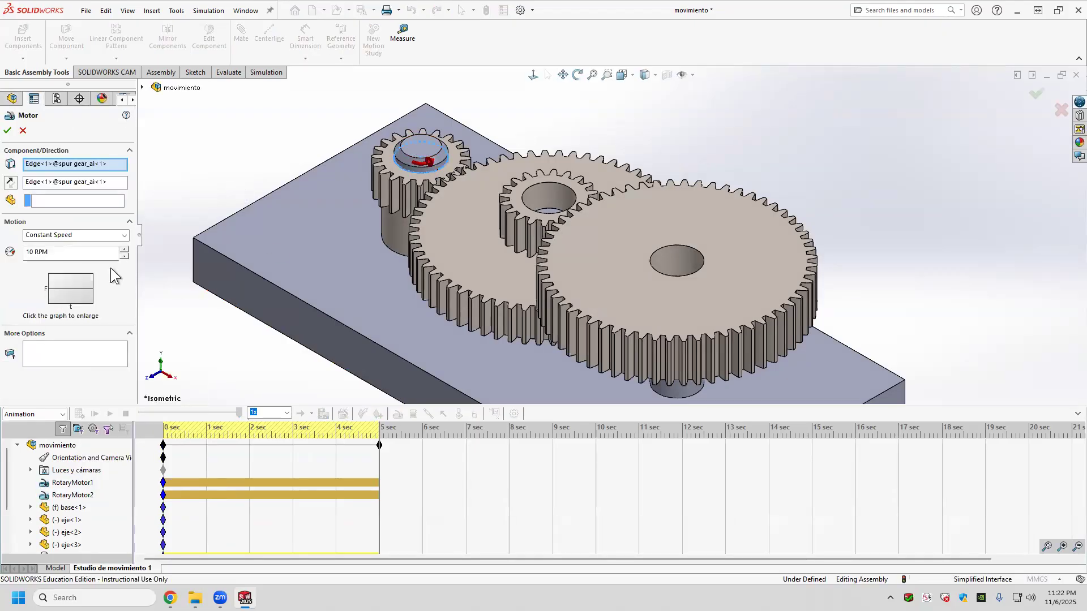
left_click(7, 132)
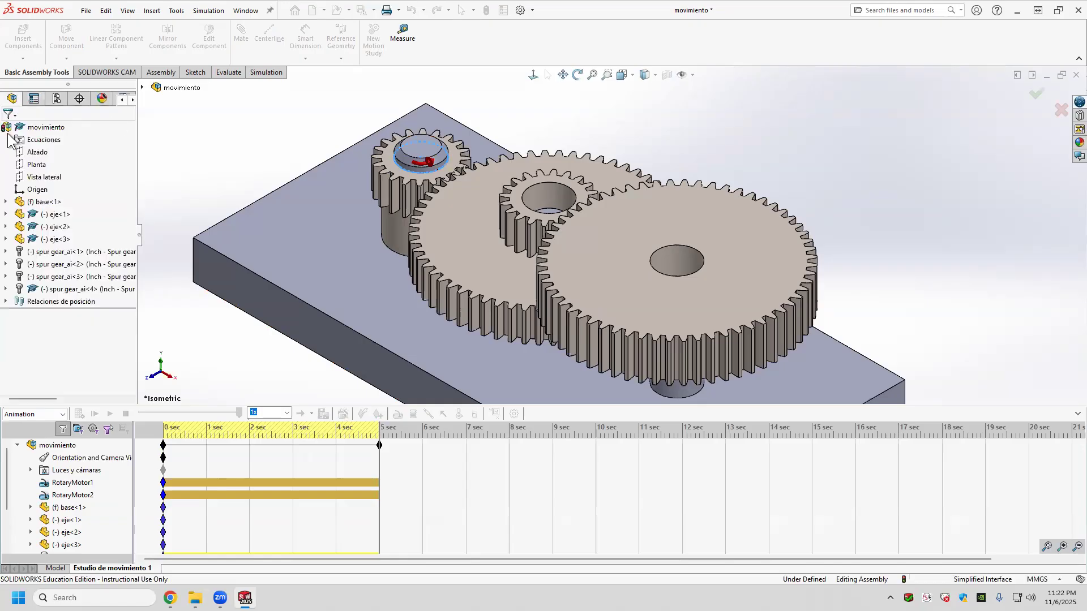
Step: Place a key for RotaryMotor1 at 2 seconds and switch the motor off at that key
right_click(253, 487)
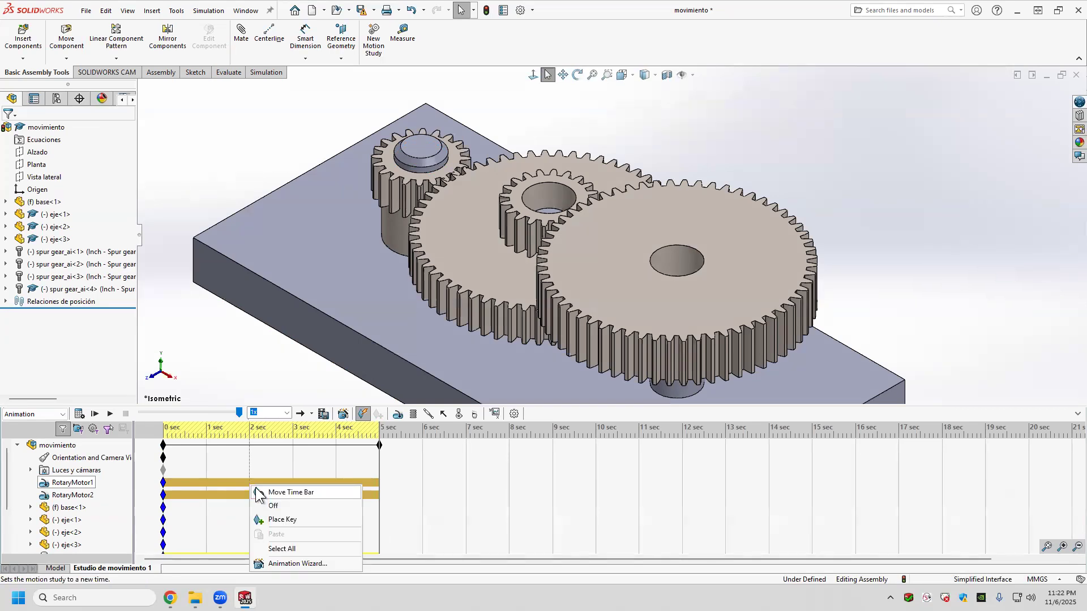
left_click(277, 519)
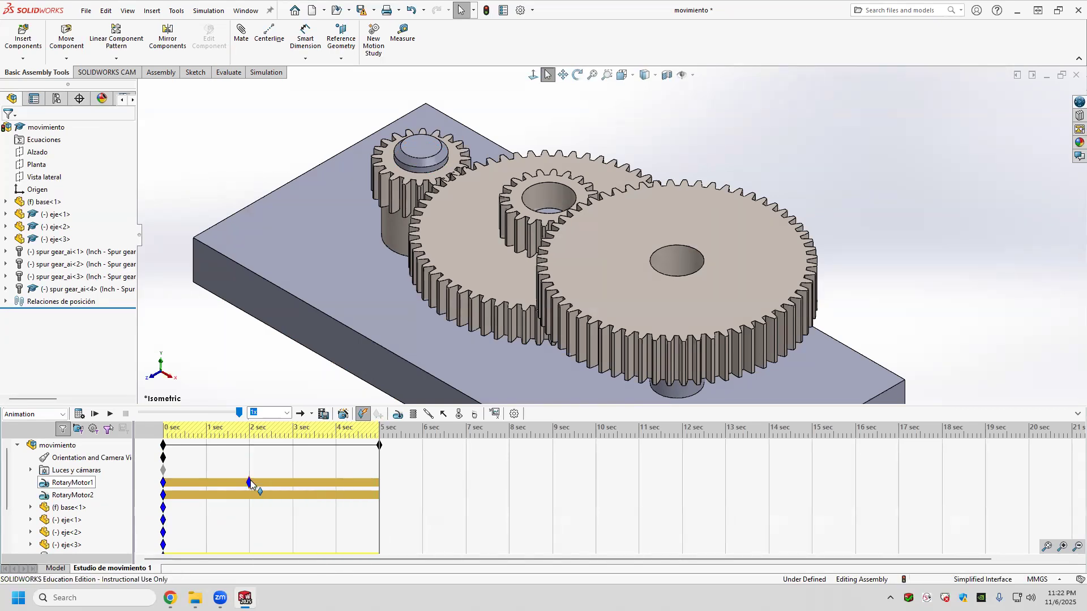
right_click(250, 481)
left_click(273, 374)
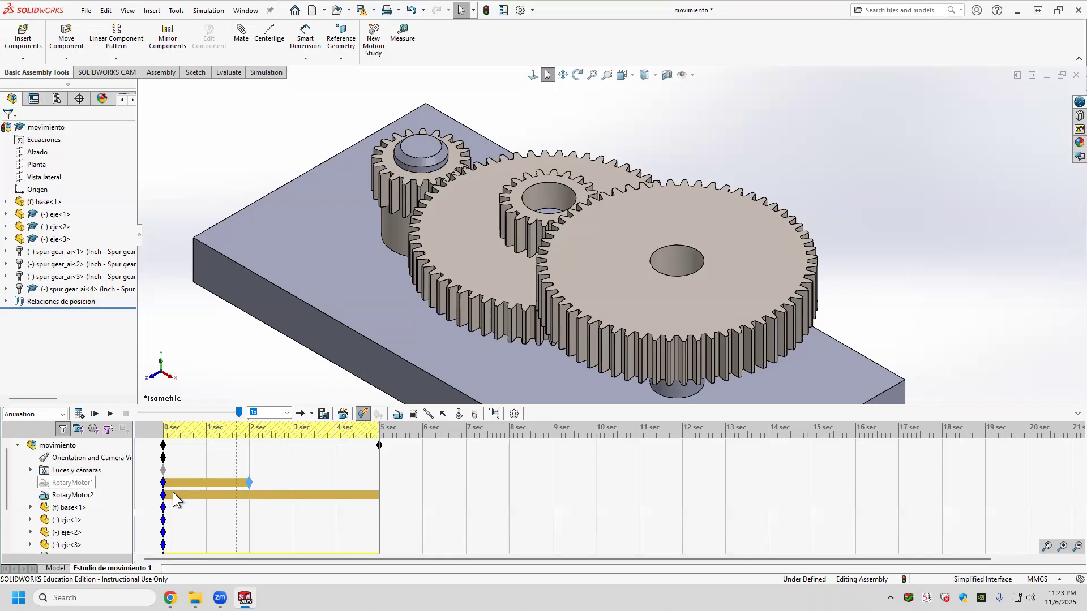
Step: Review RotaryMotor2's definition on the small middle gear and accept its settings
right_click(85, 495)
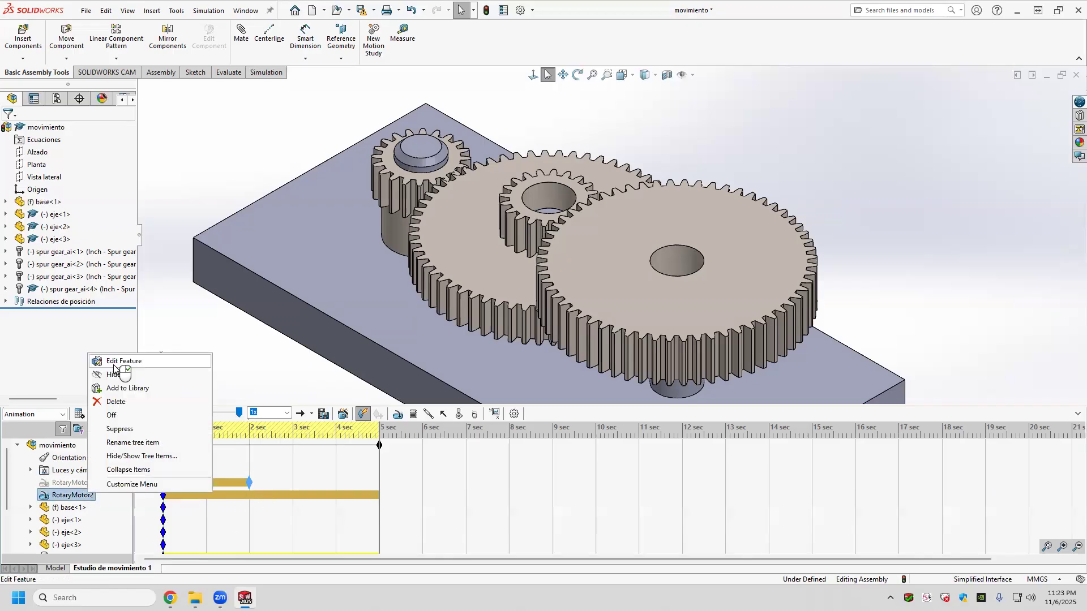
left_click(105, 359)
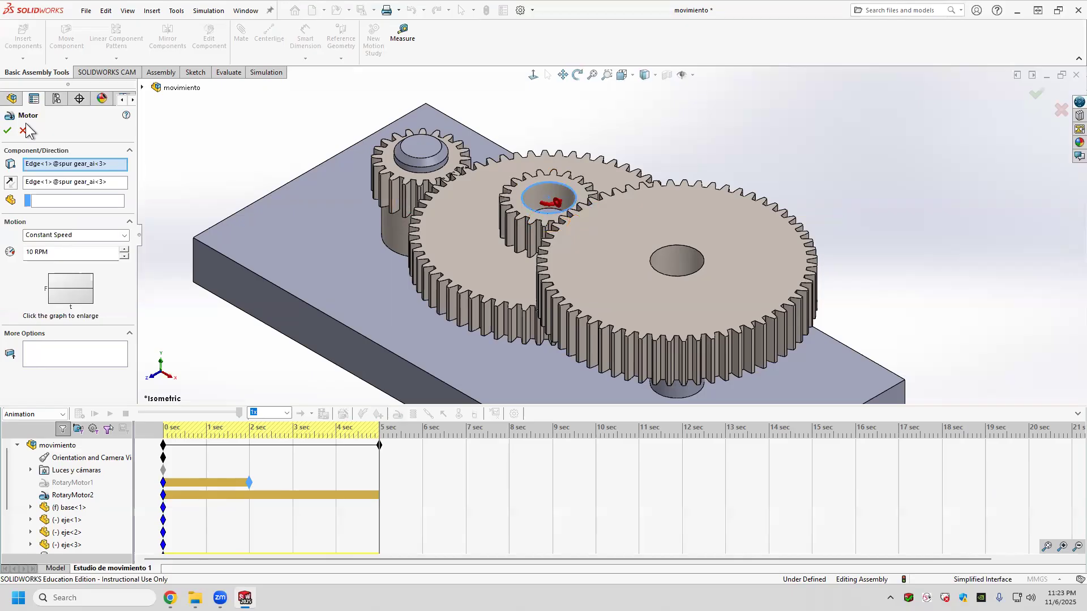
left_click(7, 131)
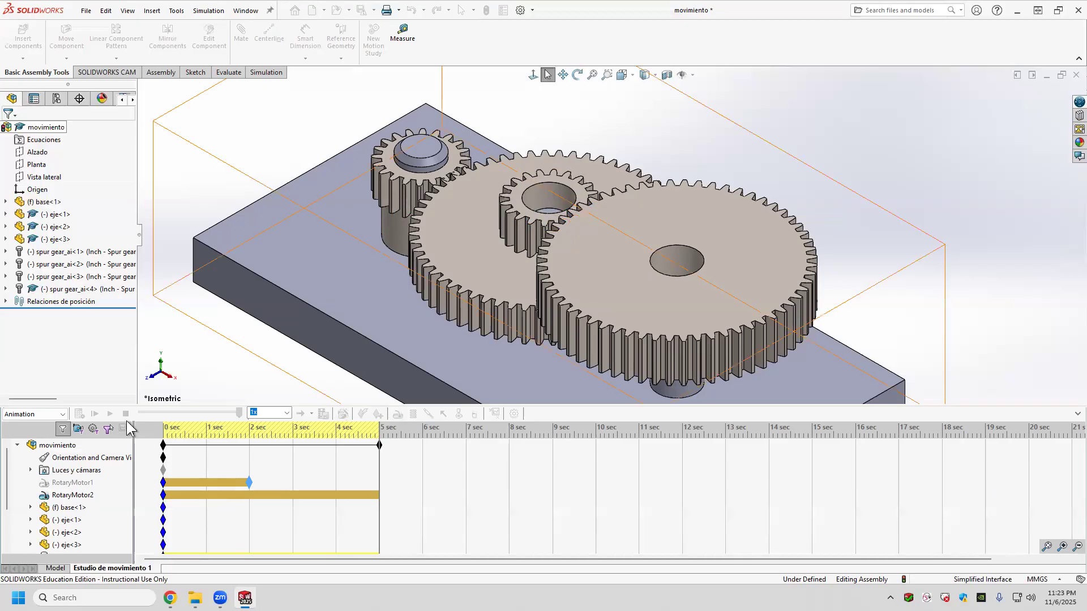
Step: Set the time of RotaryMotor2's starting key to 3 seconds
right_click(195, 400)
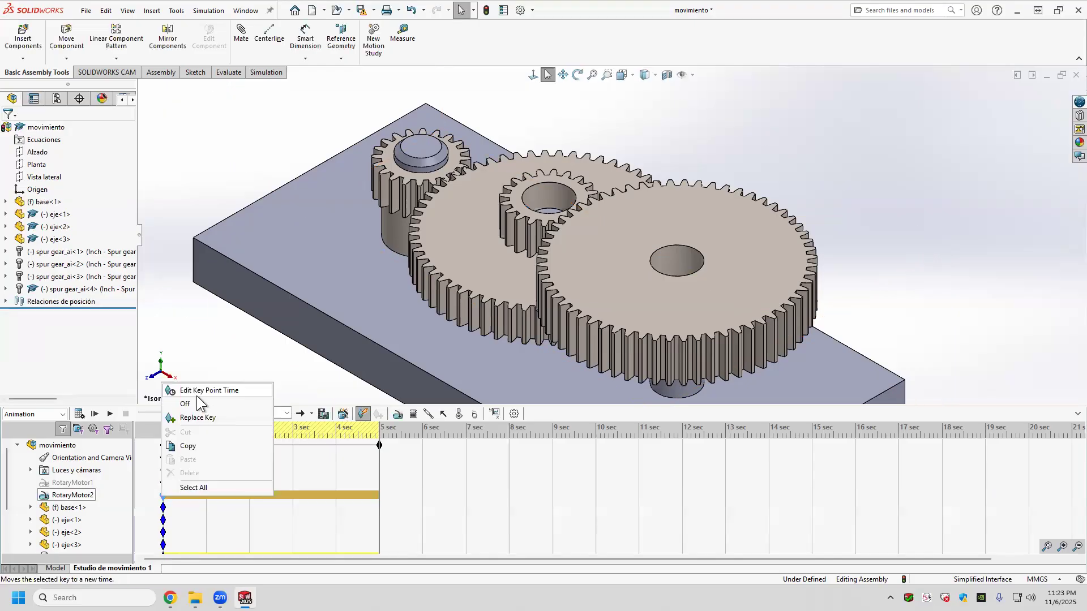
left_click(209, 390)
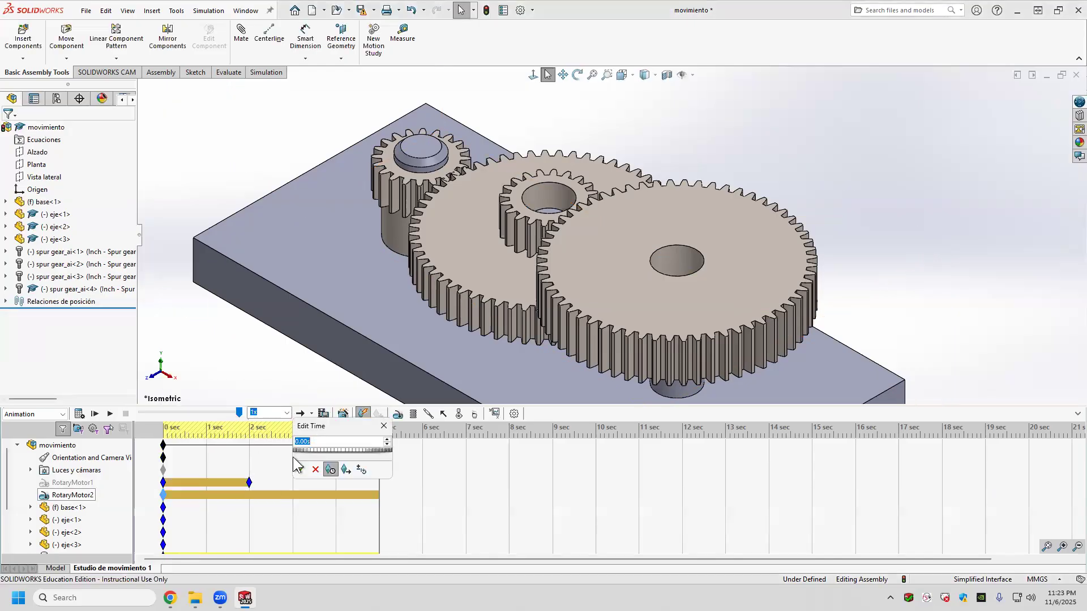
type("3")
key("Return")
Step: Place a key for RotaryMotor2 at 5 seconds and switch the motor off there, leaving the key's time as it is
left_click(379, 495)
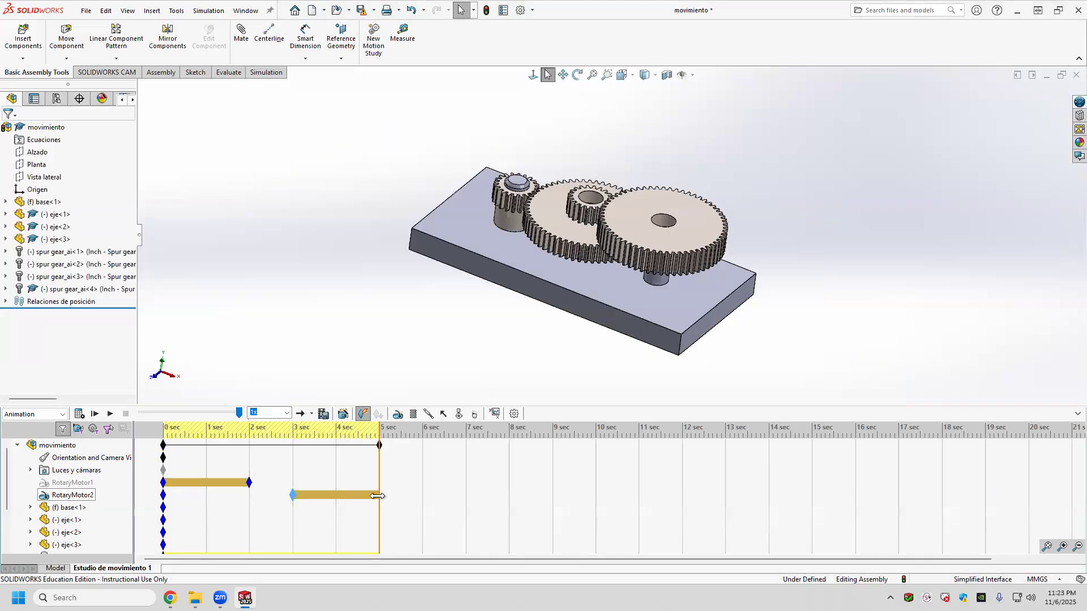
right_click(379, 494)
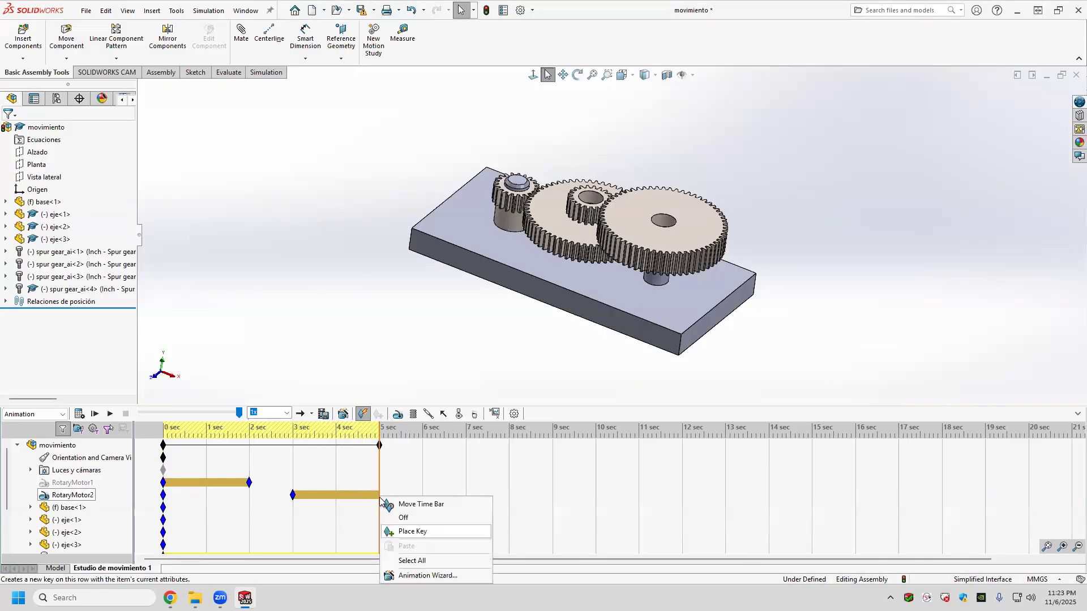
right_click(379, 495)
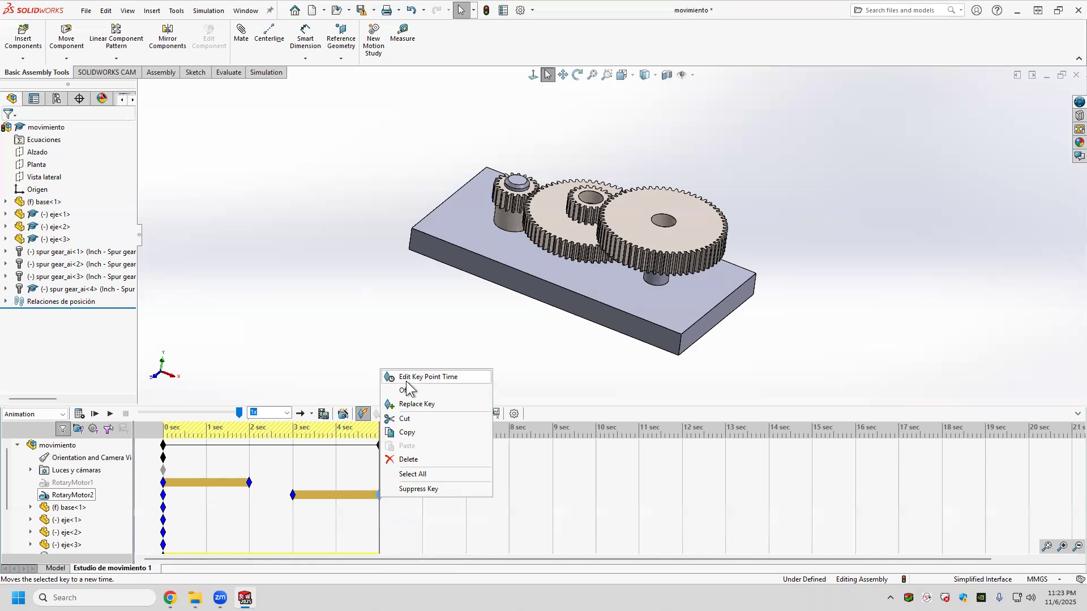
left_click(406, 389)
right_click(379, 494)
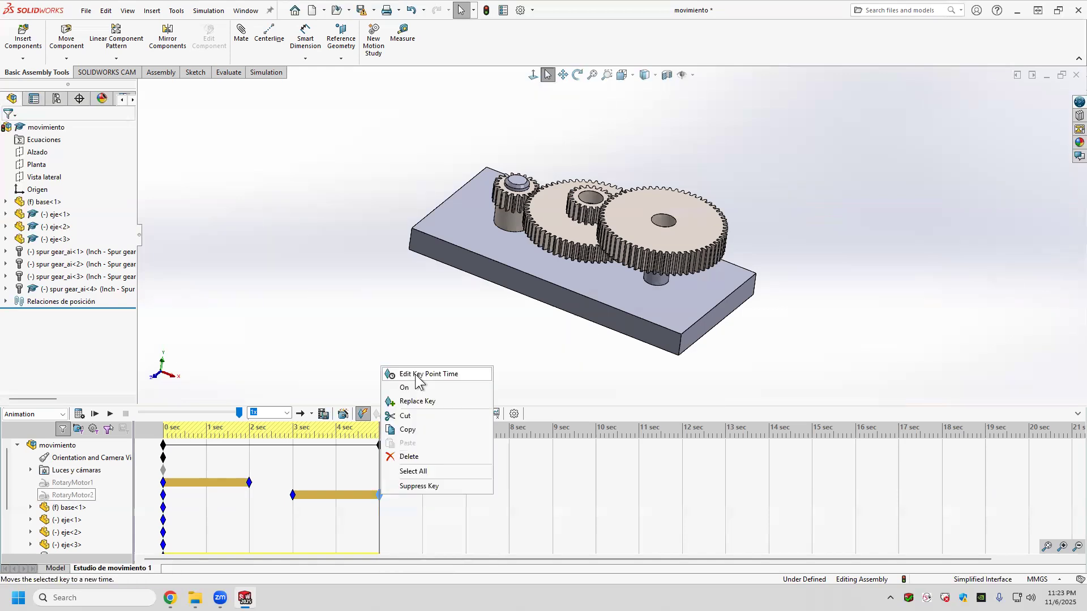
left_click(421, 371)
left_click(380, 423)
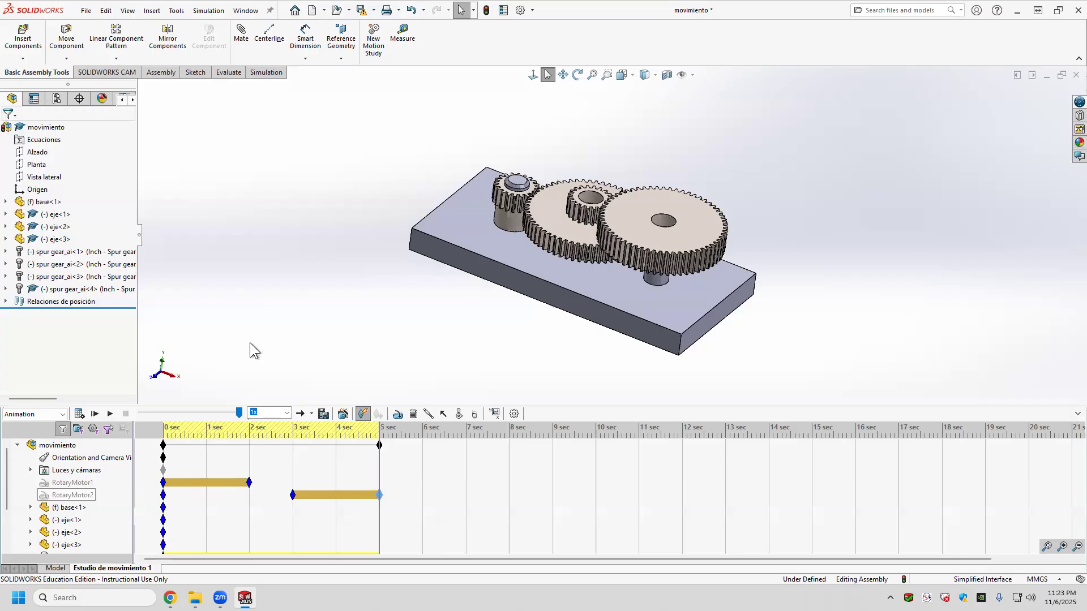
Step: Calculate the motion study, then edit the animation's frames per second in the motion study properties and accept them
scroll(697, 197, "down", 3)
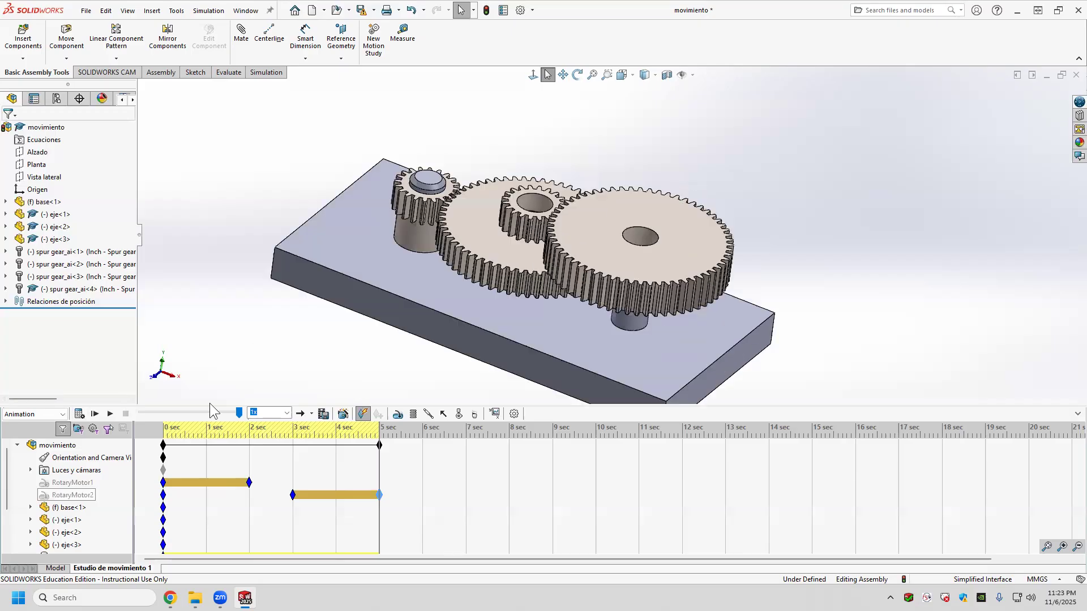
left_click(80, 415)
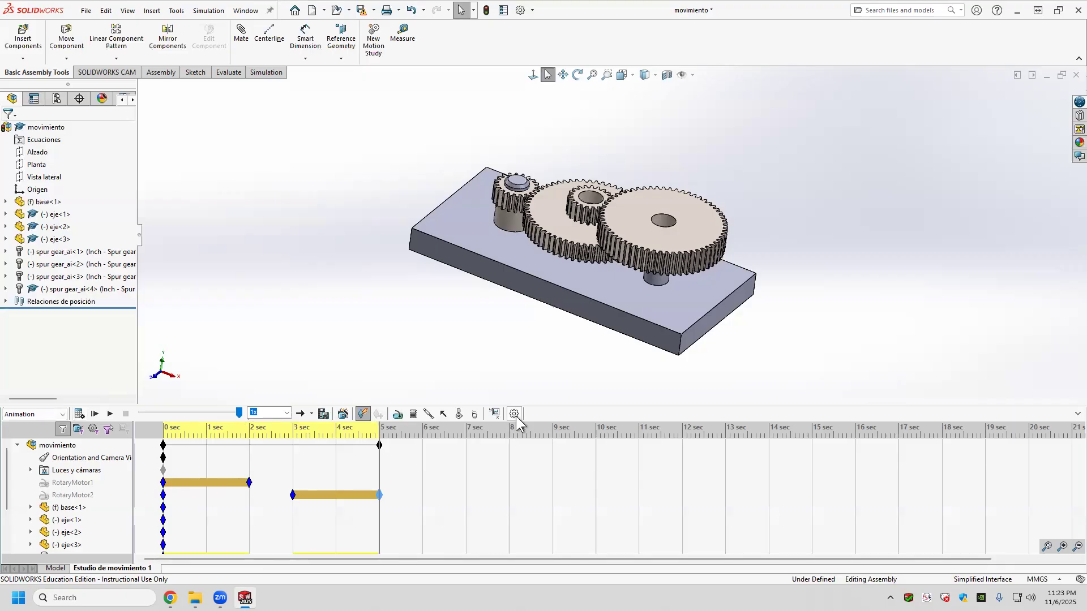
double_click(69, 175)
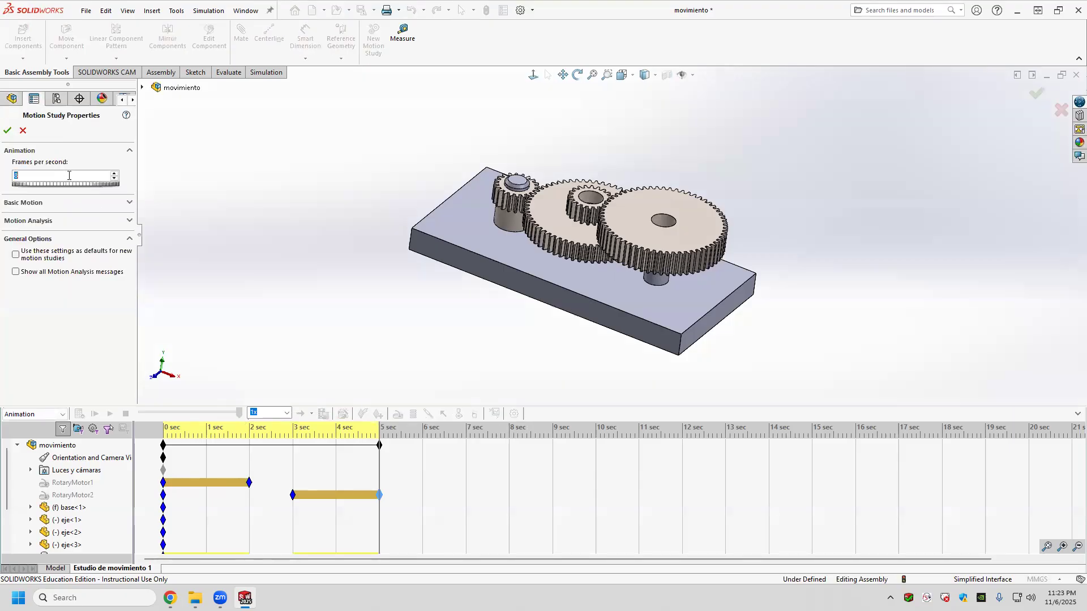
left_click(7, 130)
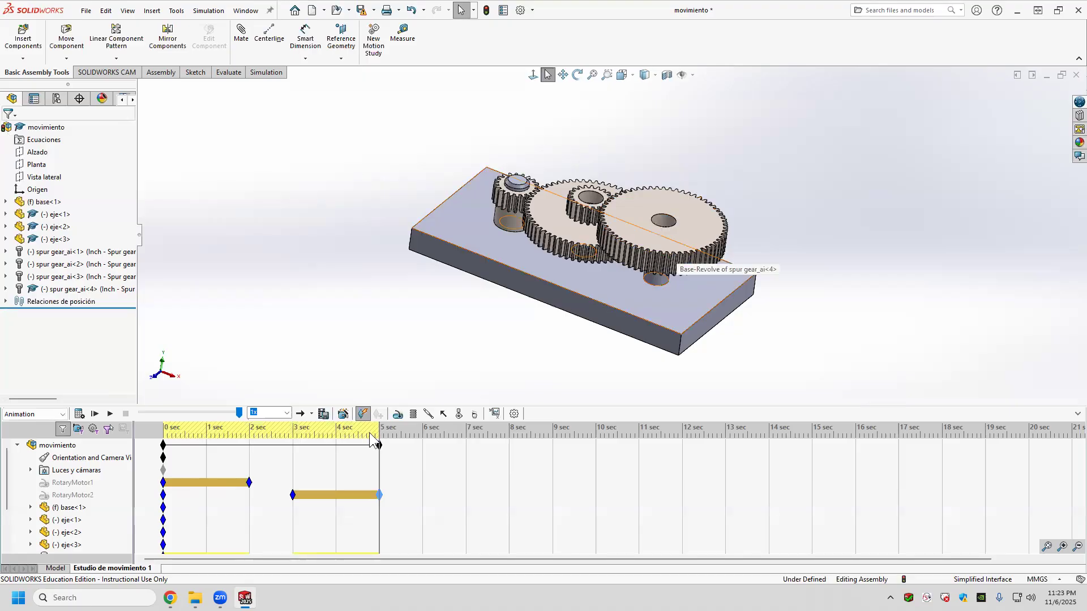
Step: Set the time of RotaryMotor1's off key to 3 seconds
right_click(250, 482)
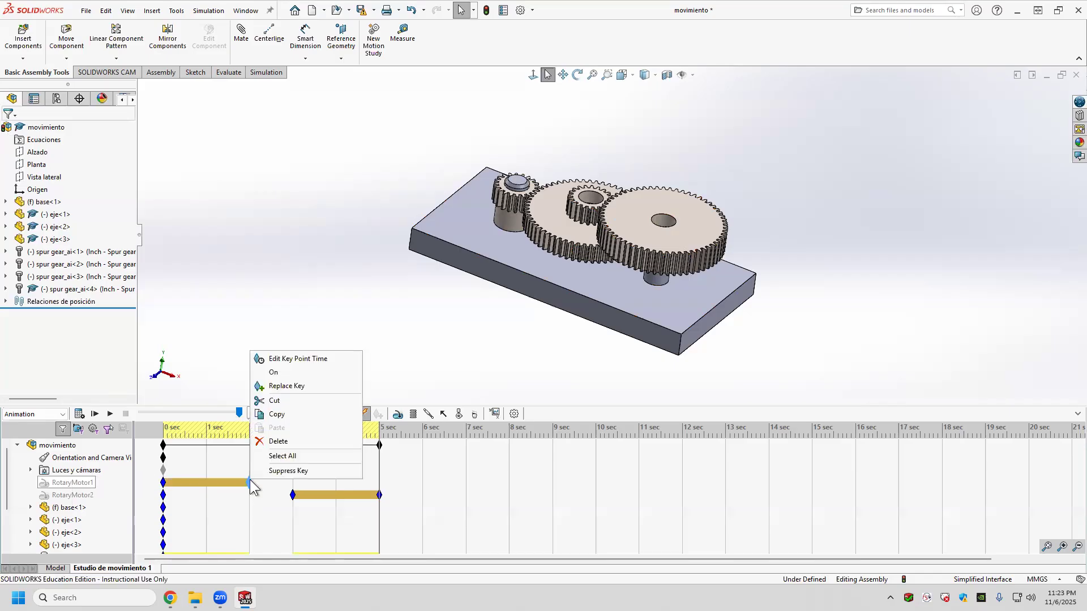
left_click(288, 362)
type("3")
key("Return")
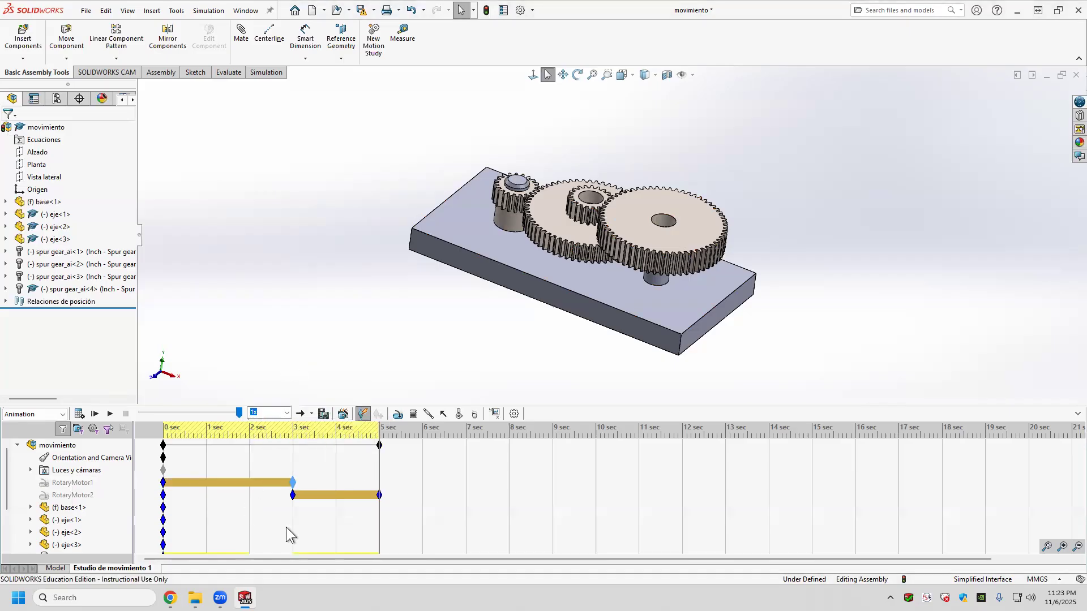
Step: Set the time of RotaryMotor2's starting key to 4 seconds
left_click(293, 496)
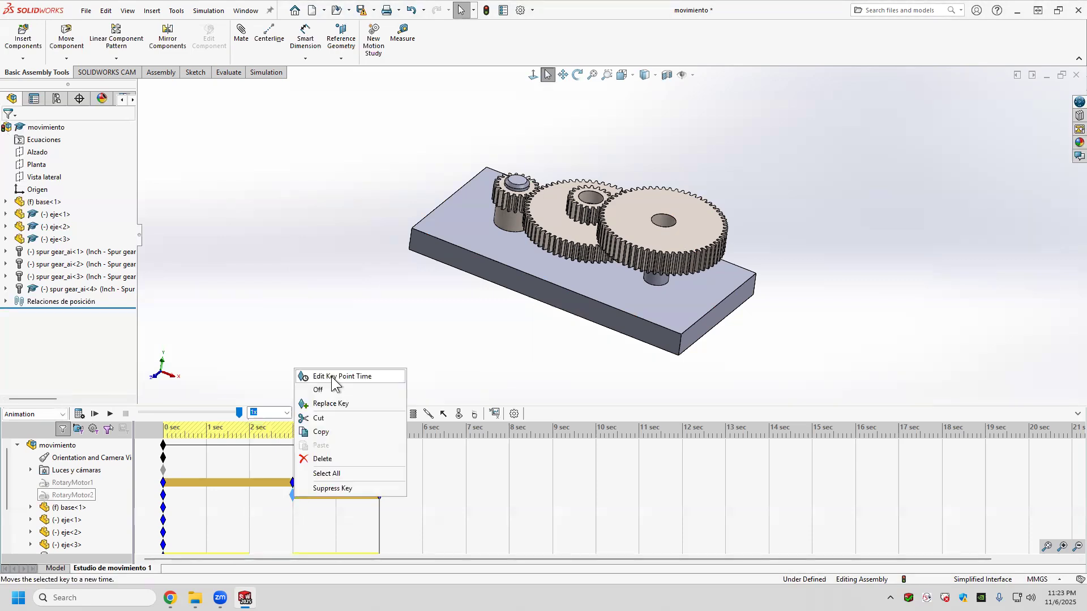
left_click(332, 377)
type("4")
key("Return")
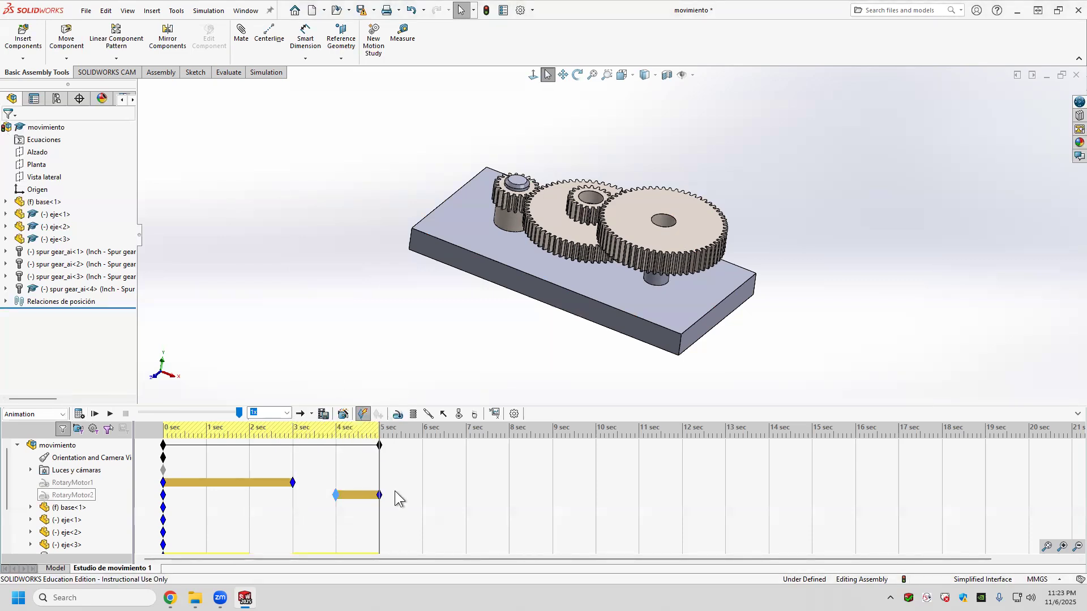
Step: Set the time of RotaryMotor2's off key to 7 seconds and calculate the motion study
right_click(379, 495)
left_click(414, 373)
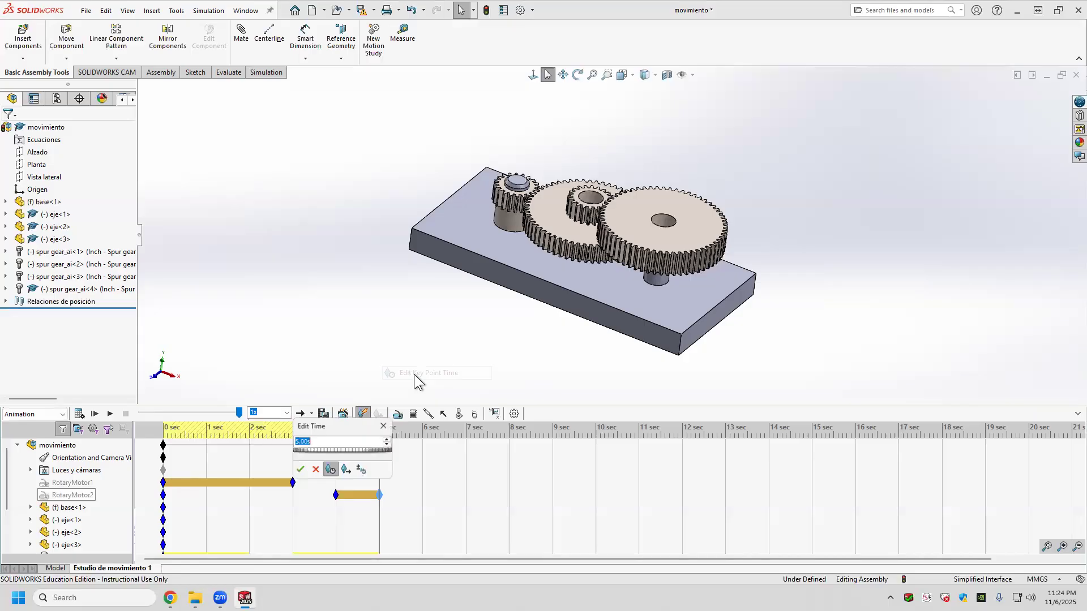
type("7")
key("Return")
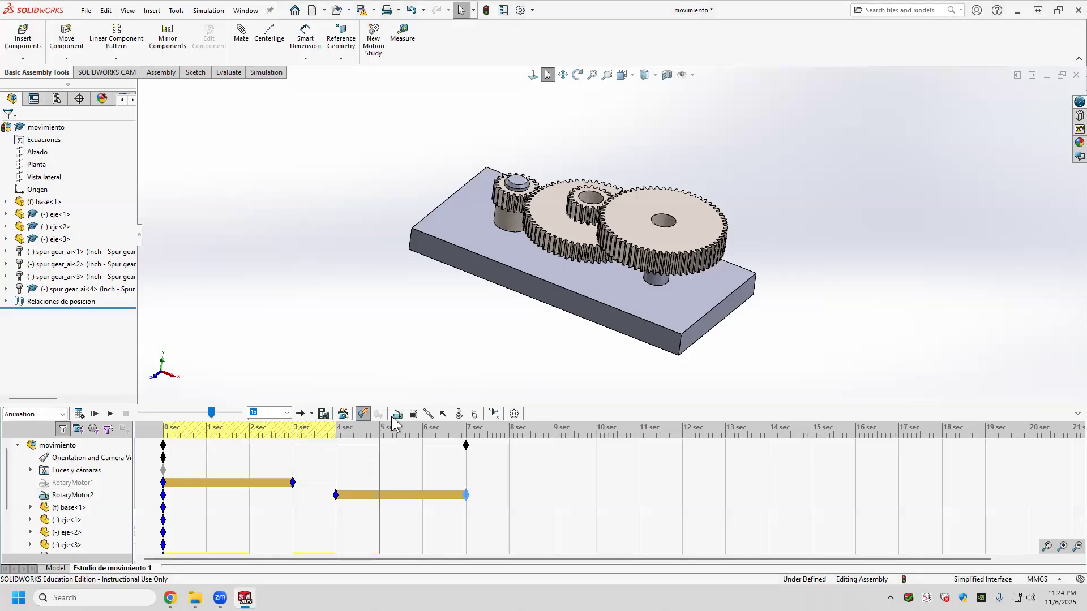
left_click(79, 413)
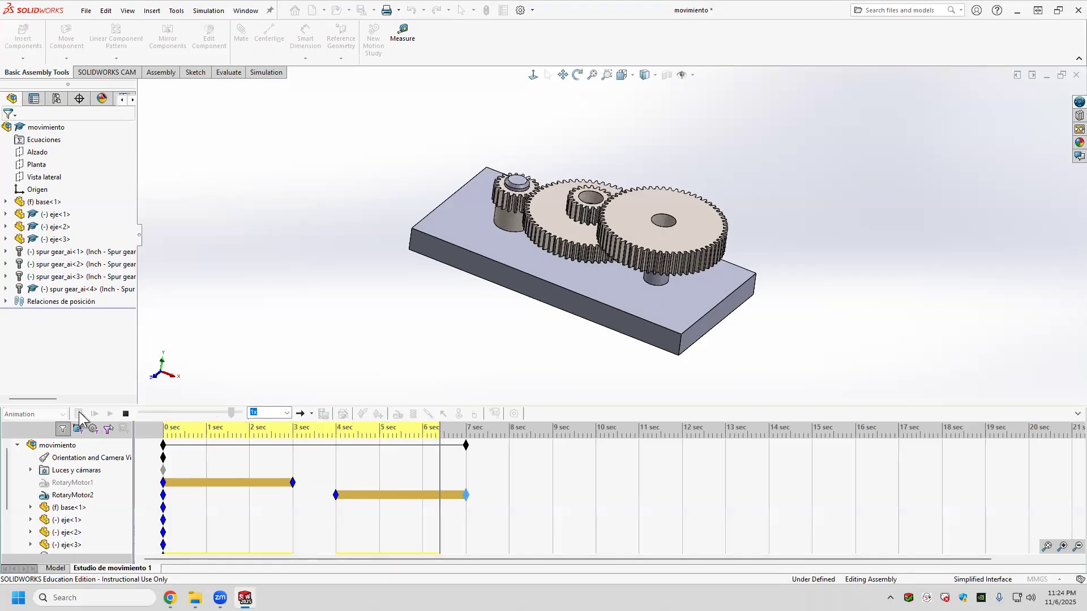
Step: Inspect the motor settings of RotaryMotor1 and RotaryMotor2, checking the gear and speed each one uses, without changing them
left_click(182, 441)
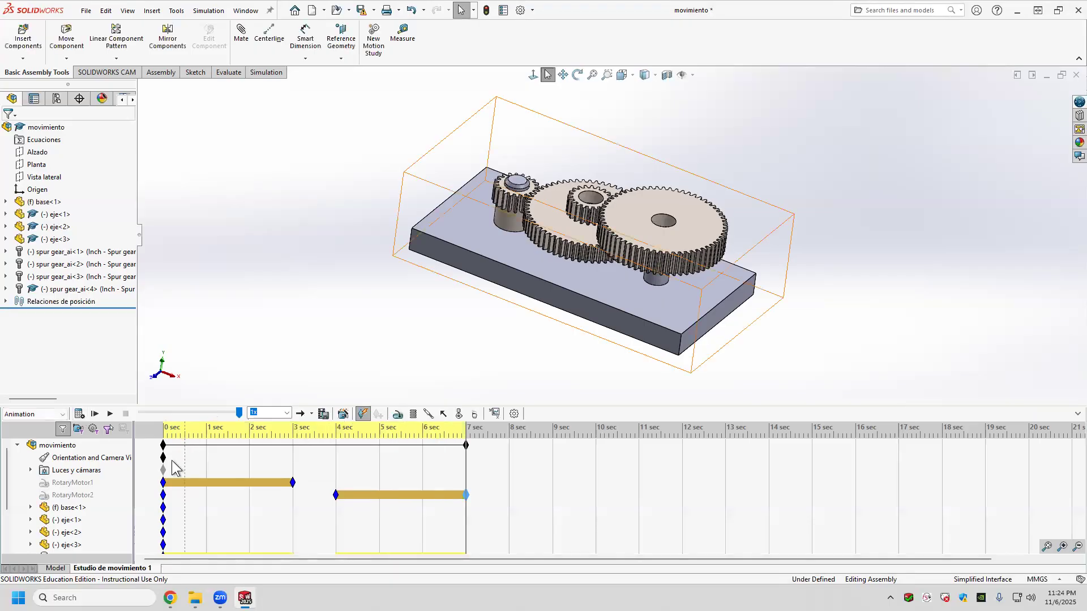
left_click(87, 484)
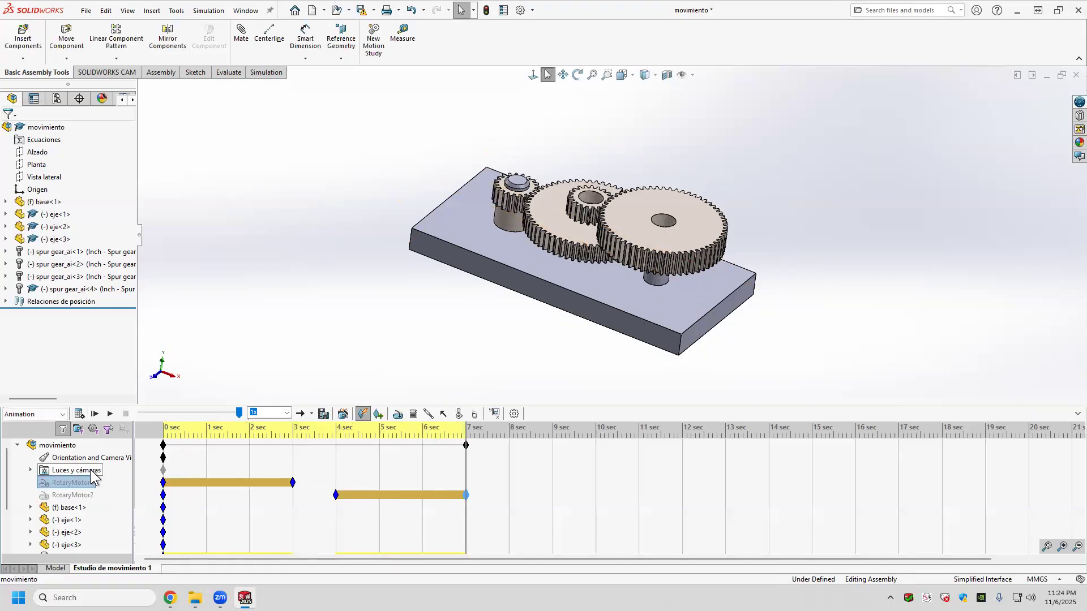
left_click(110, 349)
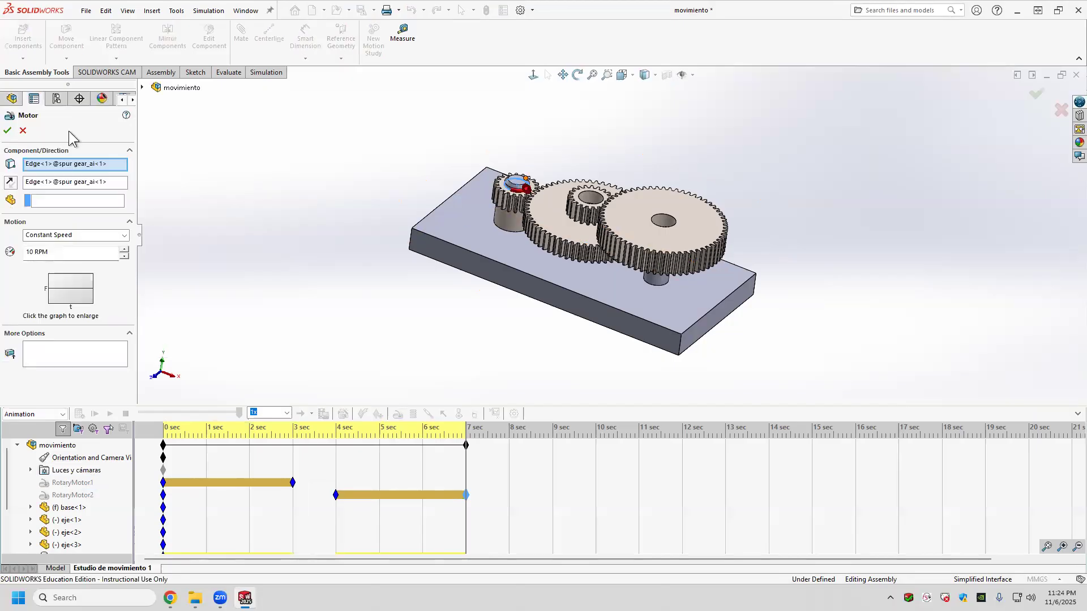
left_click(23, 131)
right_click(82, 495)
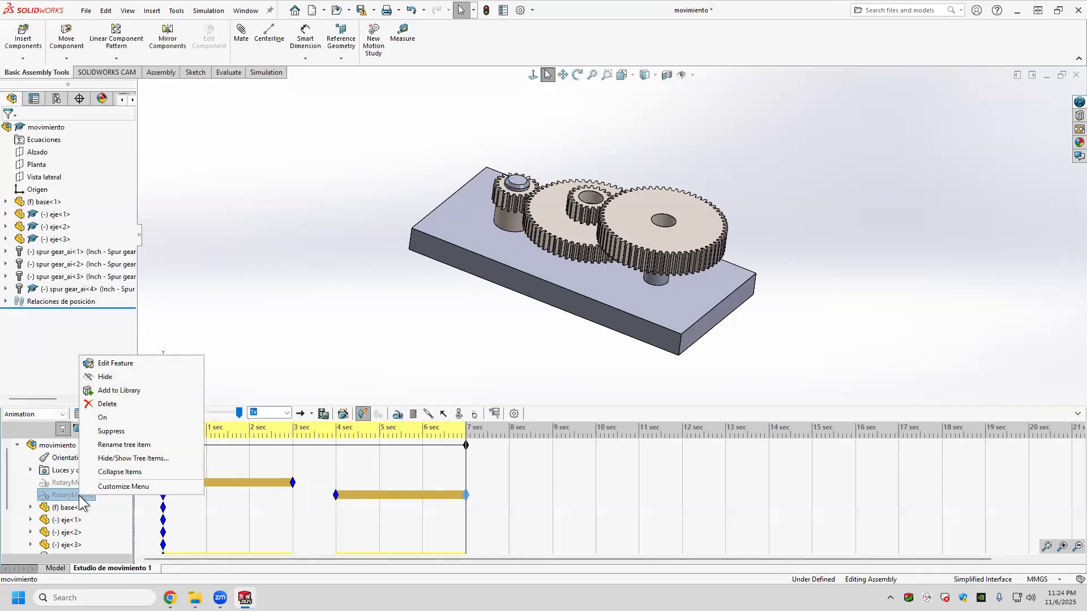
left_click(108, 367)
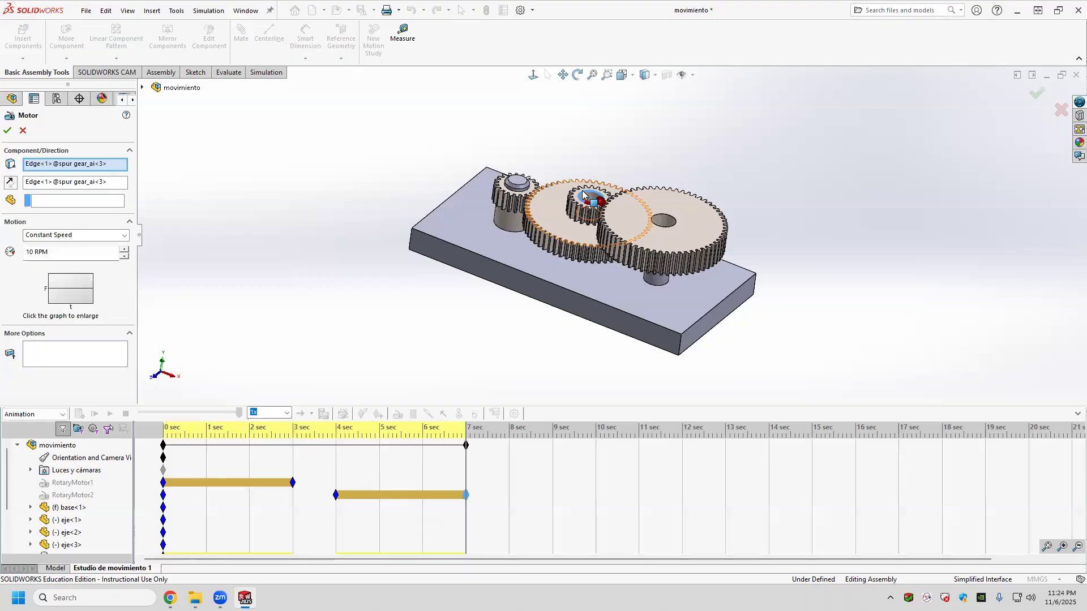
scroll(583, 194, "down", 5)
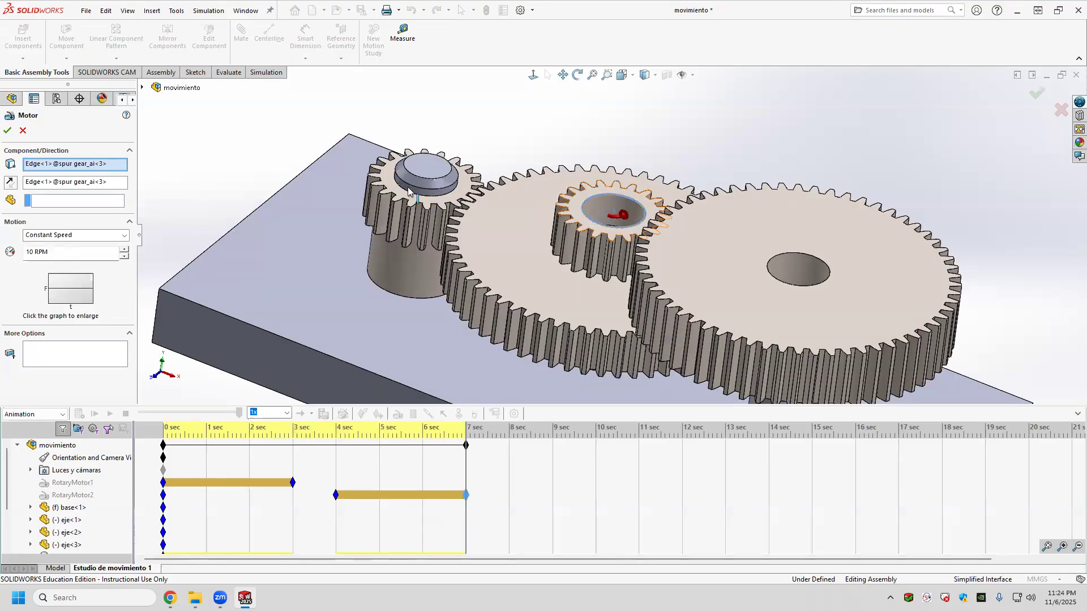
scroll(617, 234, "up", 3)
scroll(733, 279, "up", 1)
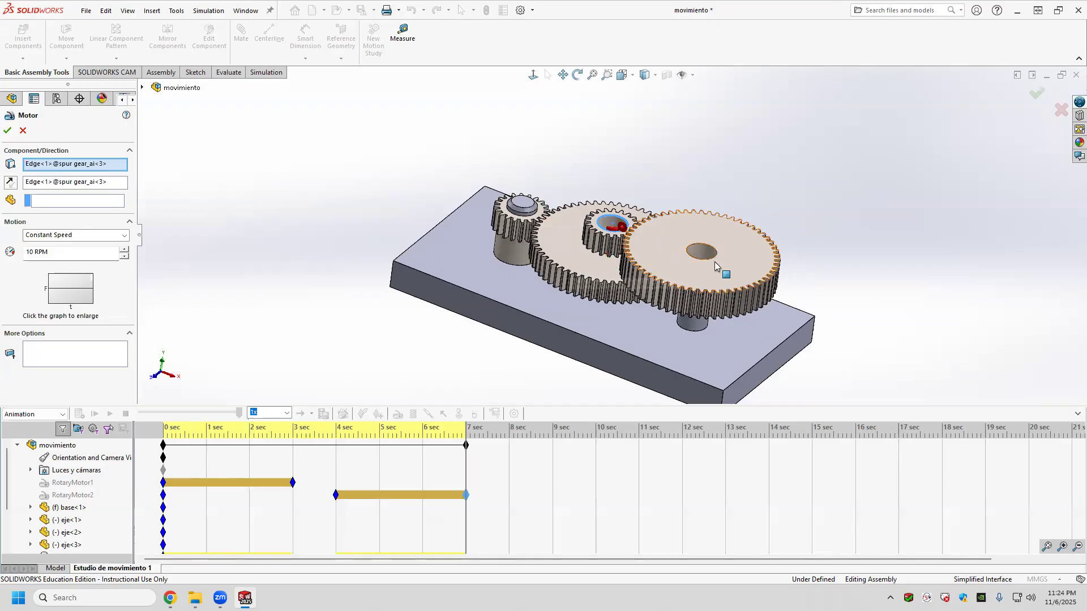
left_click(23, 131)
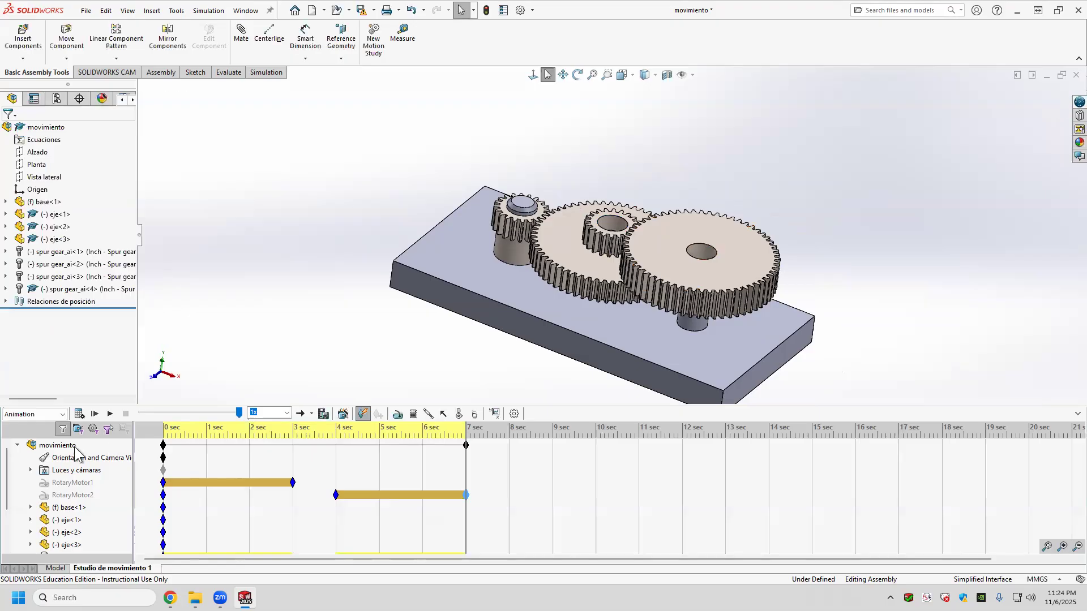
Step: Add a rotary motor on the bore face of the large end gear with a constant speed of 10 RPM
left_click(397, 416)
left_click(716, 247)
scroll(716, 247, "down", 3)
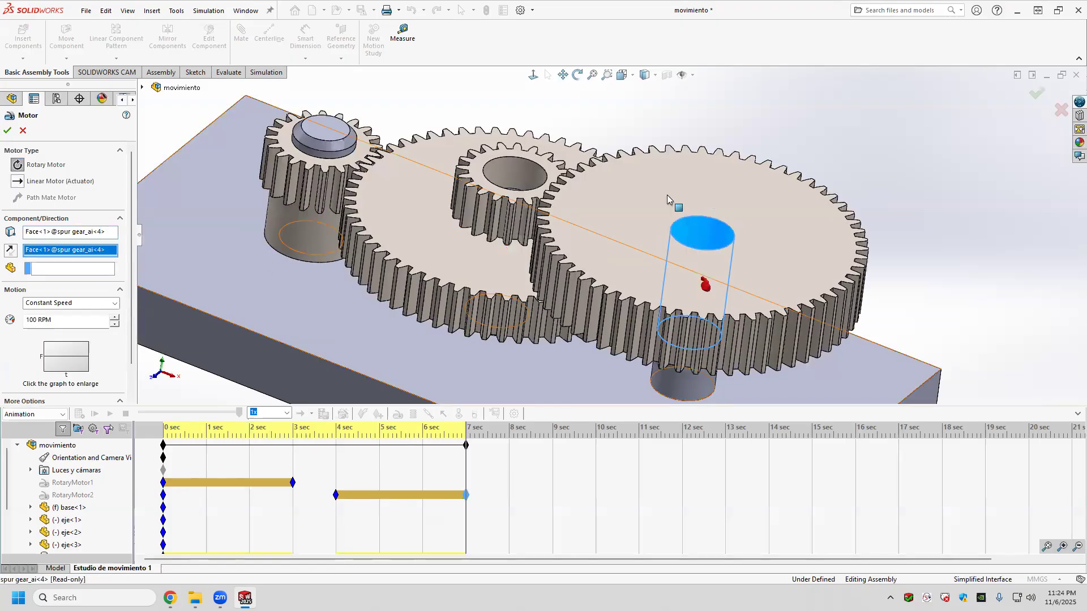
left_click(37, 321)
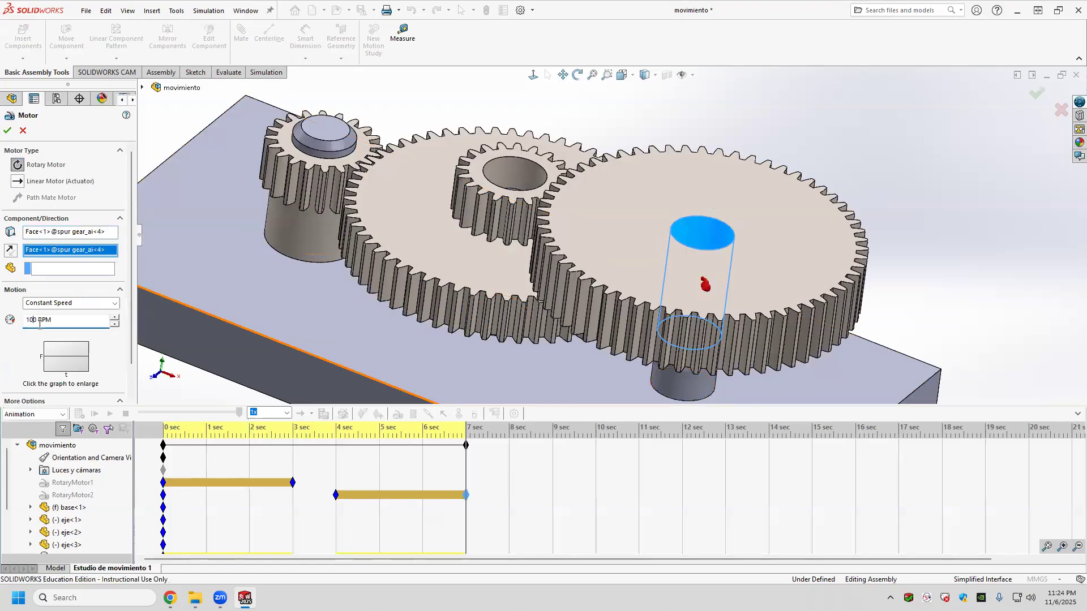
key("BackSpace")
left_click(8, 130)
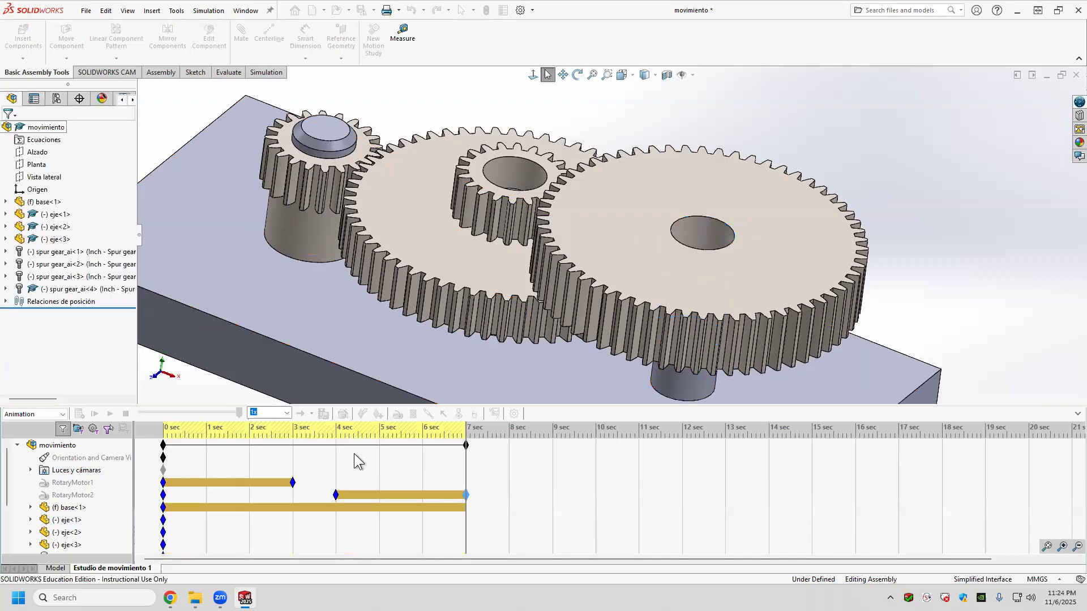
Step: Set the time of RotaryMotor3's starting key to 8 seconds
right_click(163, 507)
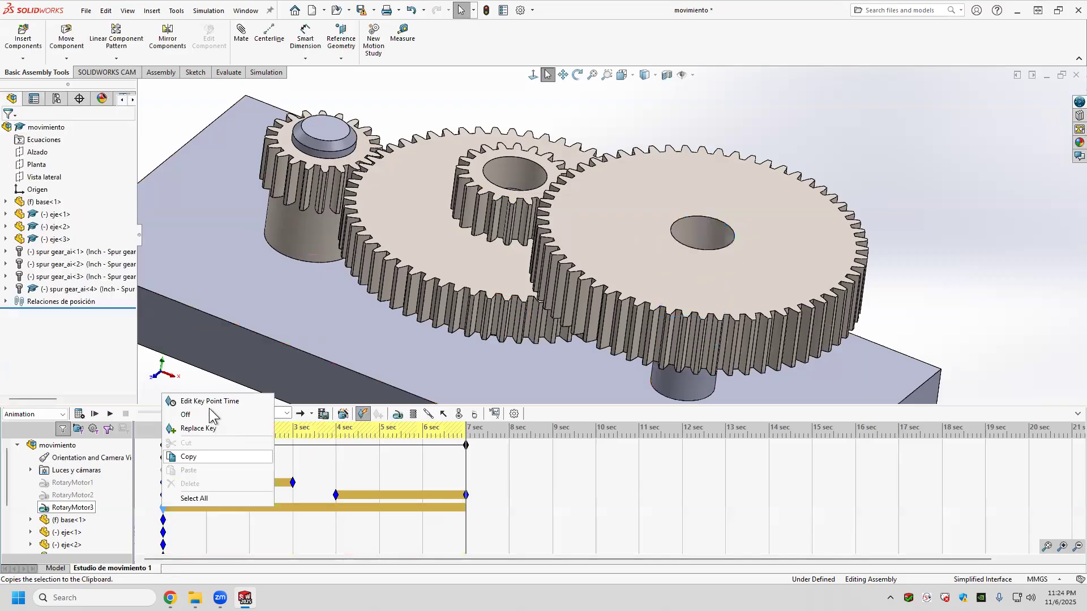
left_click(206, 402)
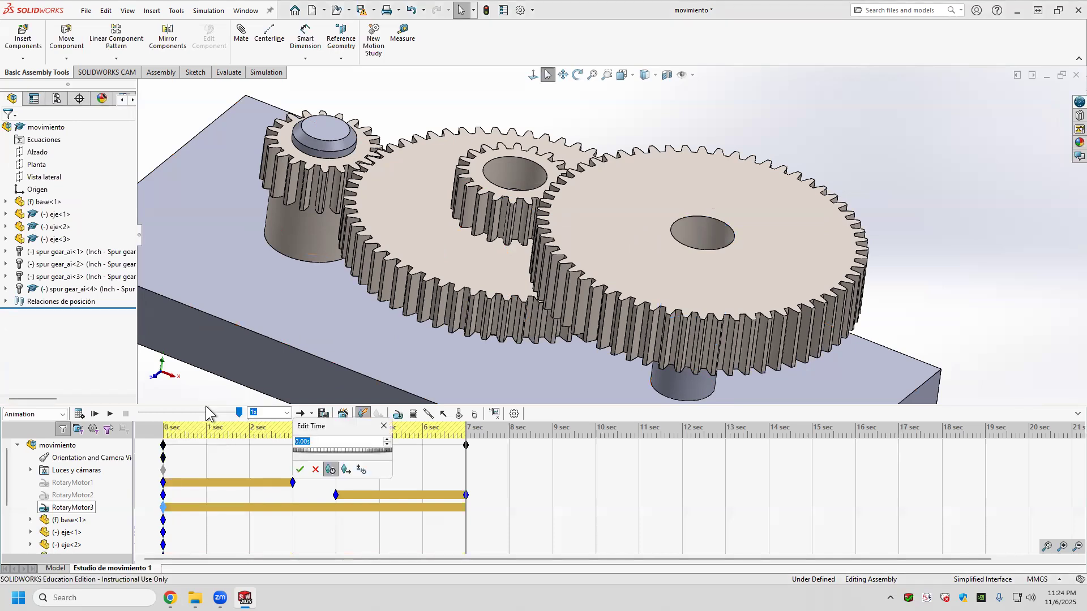
type("8")
key("Return")
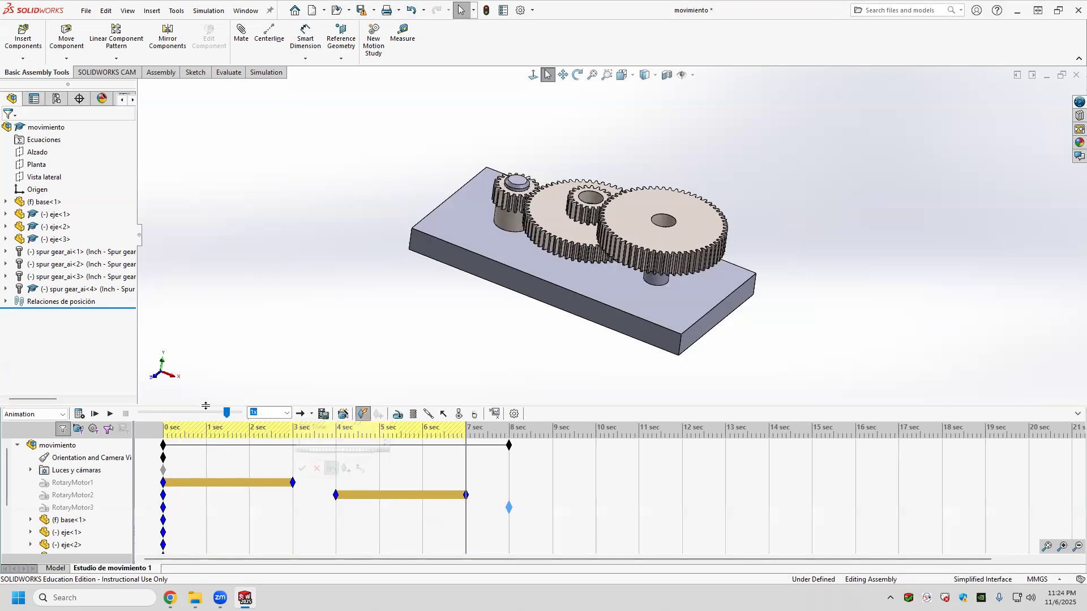
Step: Place a second key on RotaryMotor3's timeline row shortly after its 8-second starting key
right_click(510, 507)
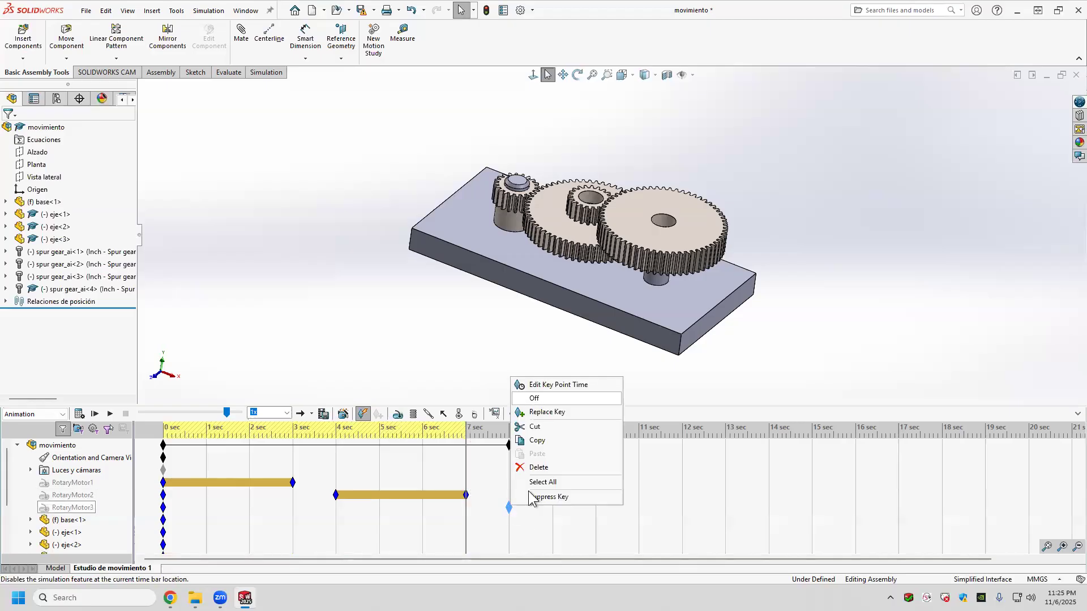
left_click(524, 511)
right_click(529, 508)
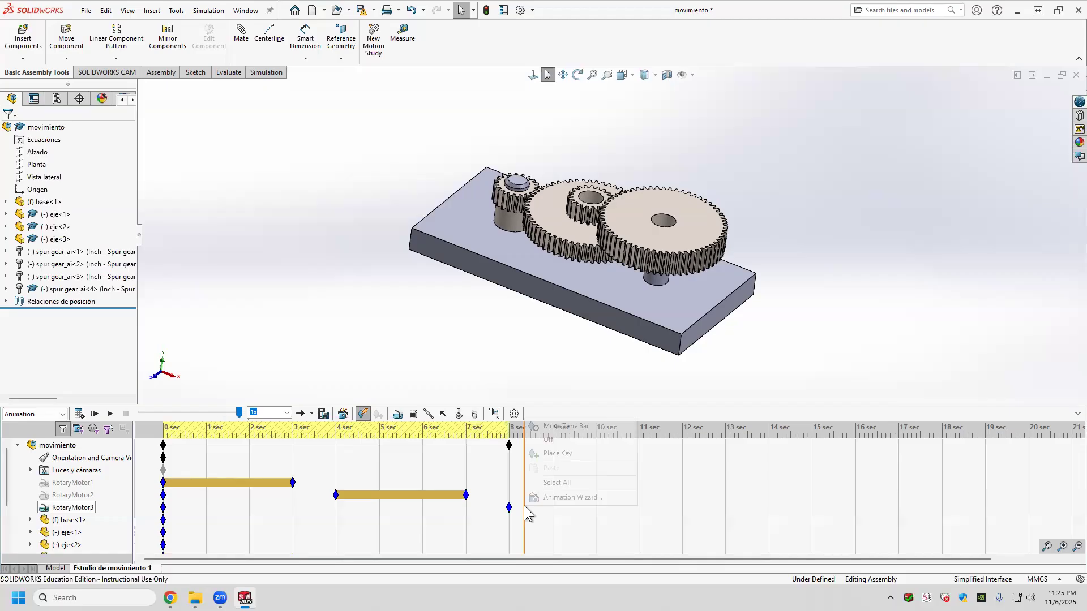
left_click(557, 453)
Step: Set the time of RotaryMotor3's end key to 11 seconds and calculate the motion study
left_click(526, 510)
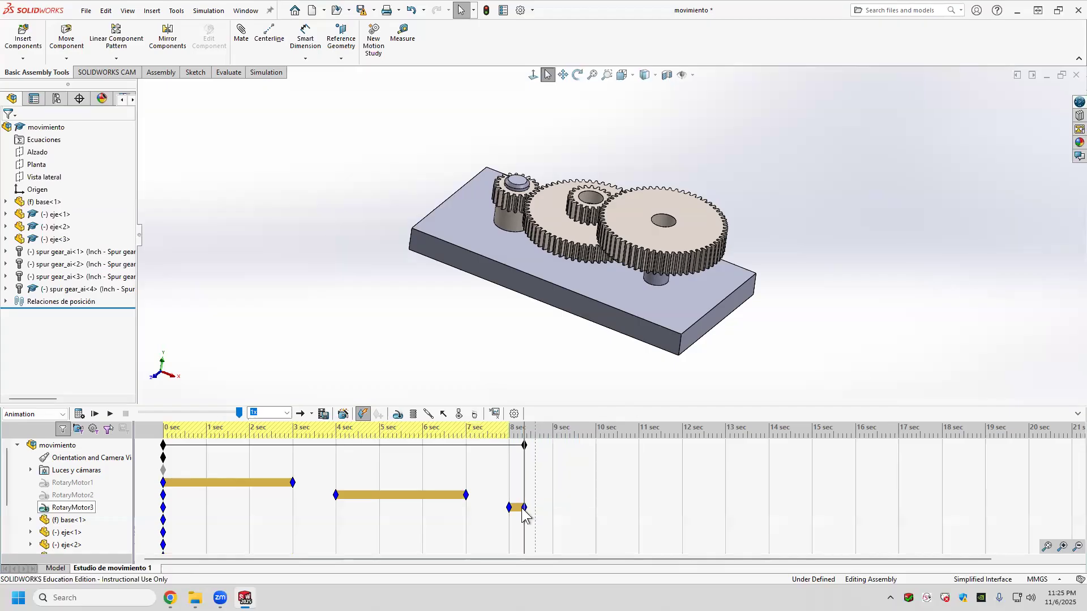
right_click(551, 399)
left_click(552, 398)
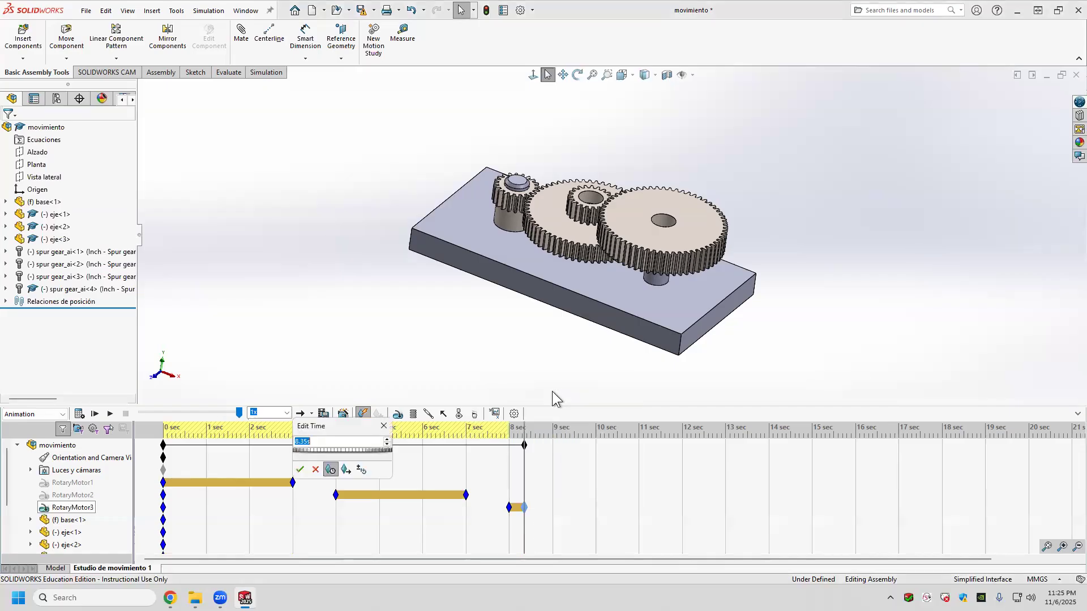
type("11")
key("Return")
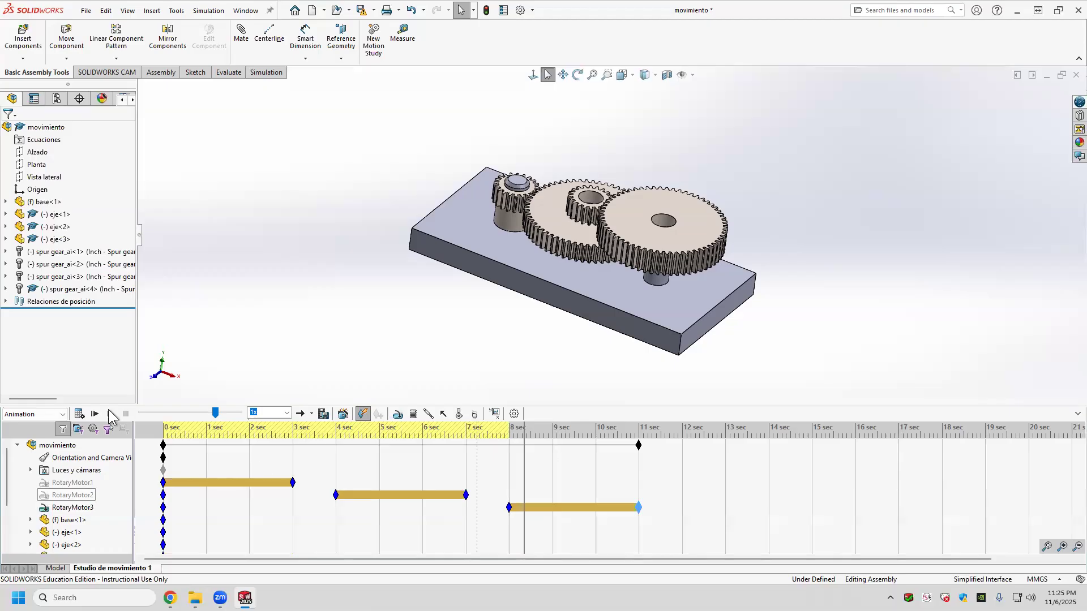
left_click(79, 414)
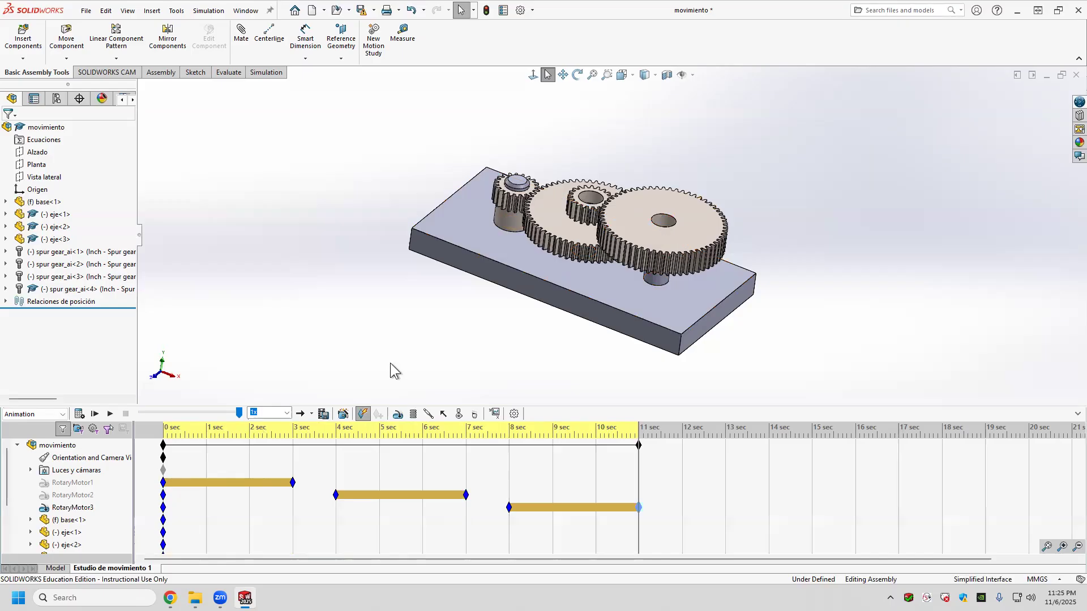
scroll(644, 203, "down", 3)
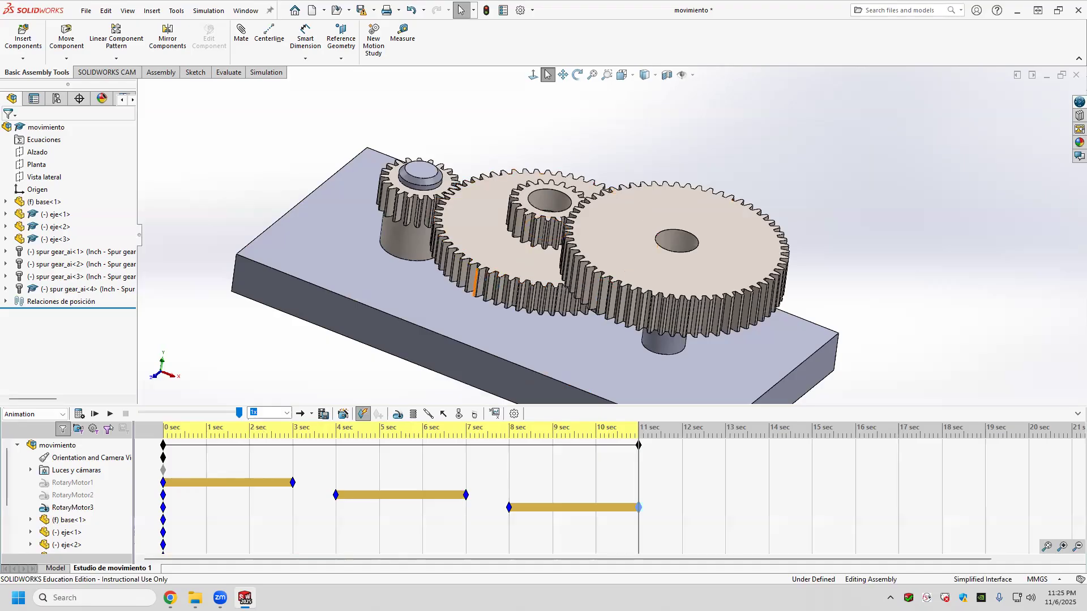
Step: Switch to Chrome, open Assignment 13-2.pdf and look through the pages, including the four-bar linkage drawing
left_click(703, 98)
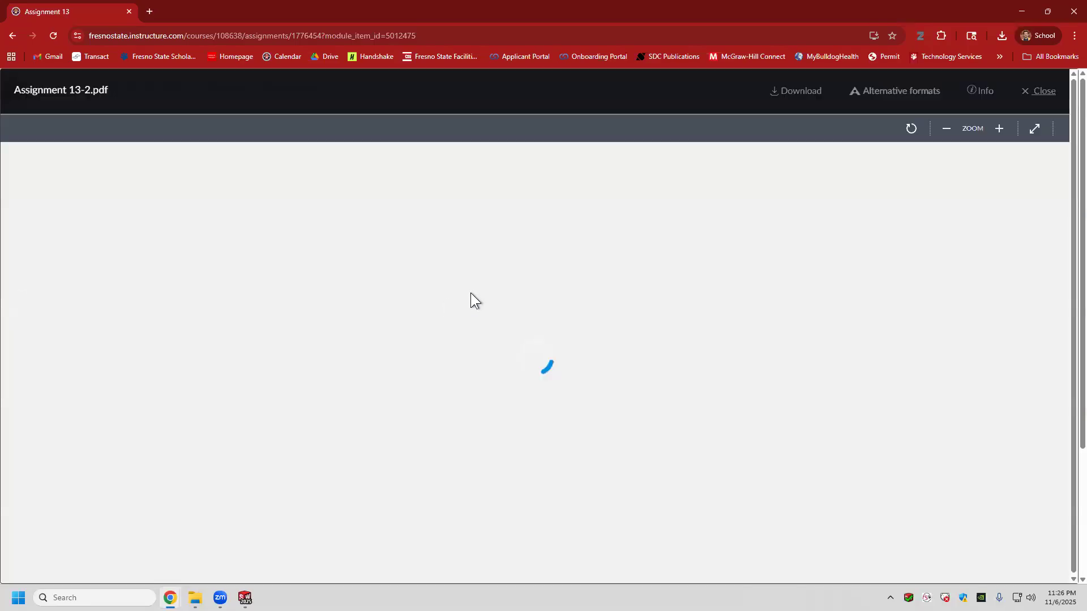
left_click(944, 129)
scroll(739, 385, "down", 5)
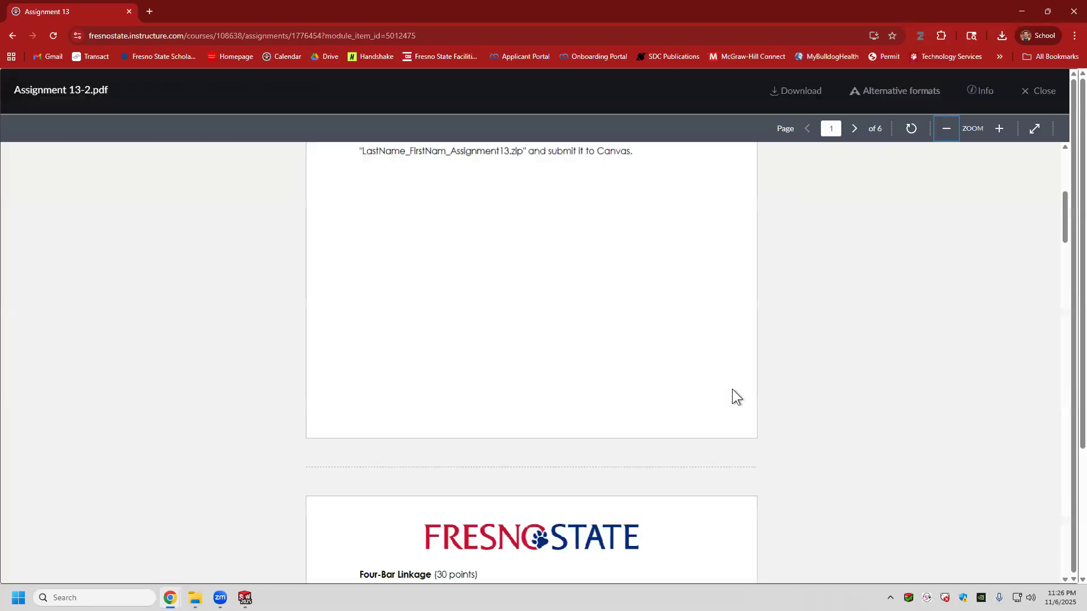
scroll(529, 324, "down", 10)
scroll(517, 359, "down", 8)
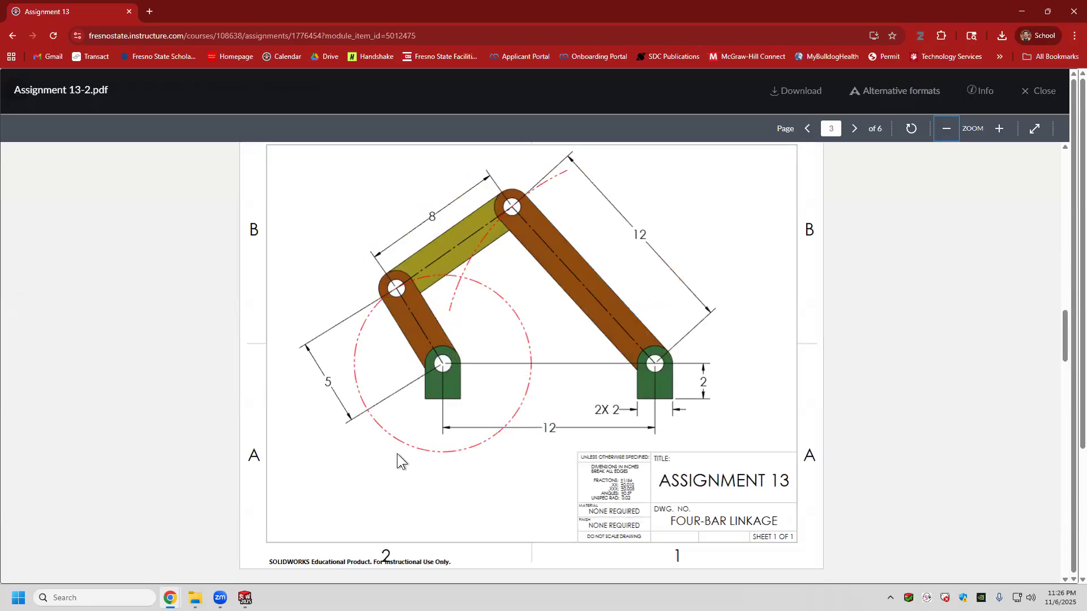
scroll(396, 454, "down", 6)
scroll(396, 453, "down", 12)
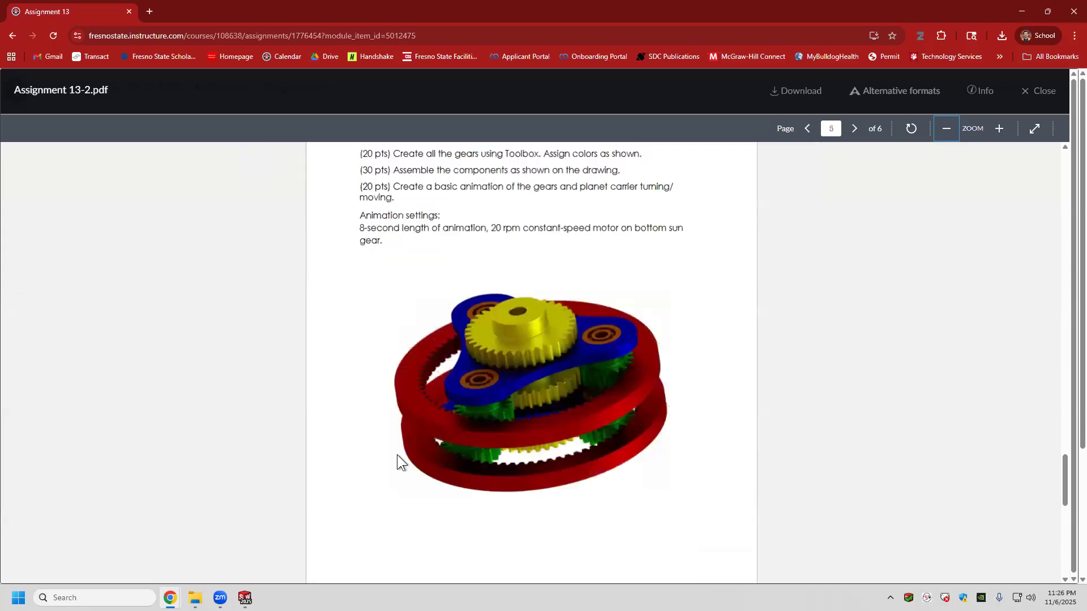
Step: Read the Planetary Gearset page's task list, animation settings and reference picture
scroll(439, 392, "up", 3)
scroll(500, 346, "down", 2)
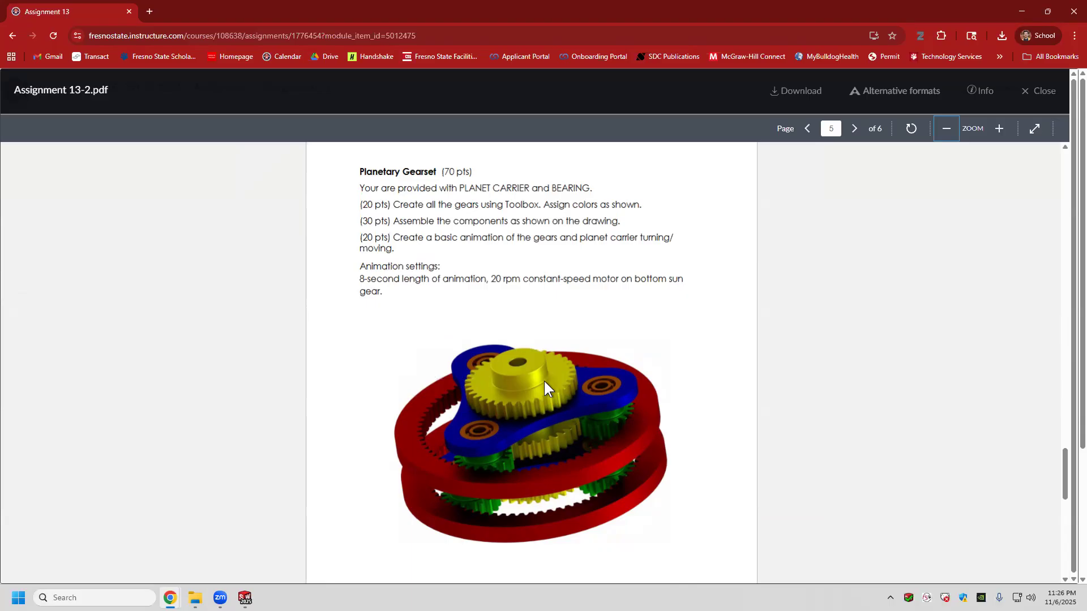
scroll(544, 382, "down", 2)
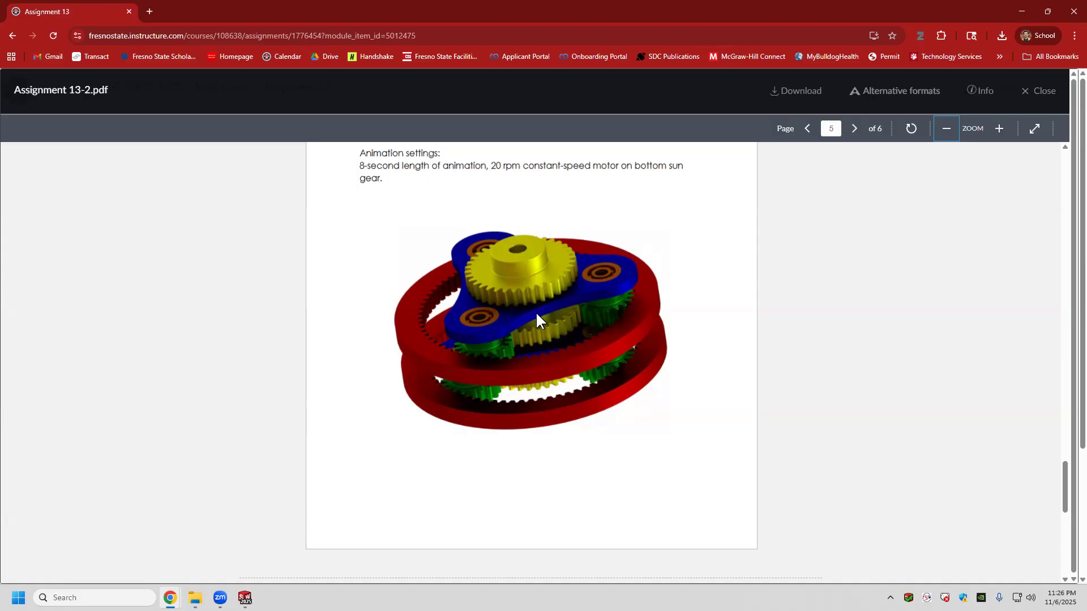
scroll(538, 292, "up", 1)
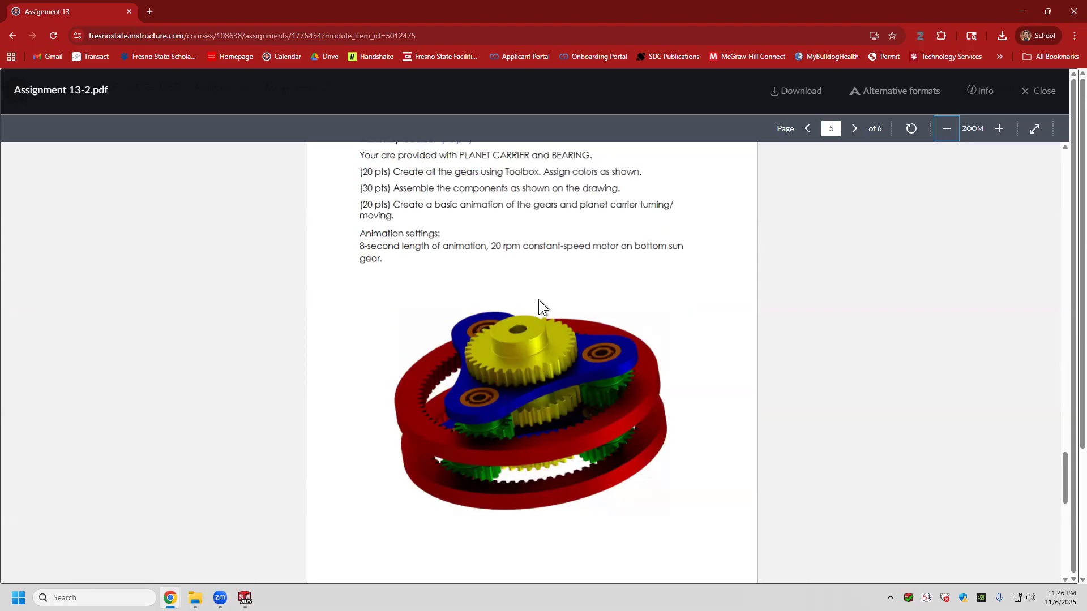
scroll(539, 301, "up", 6)
scroll(542, 317, "down", 3)
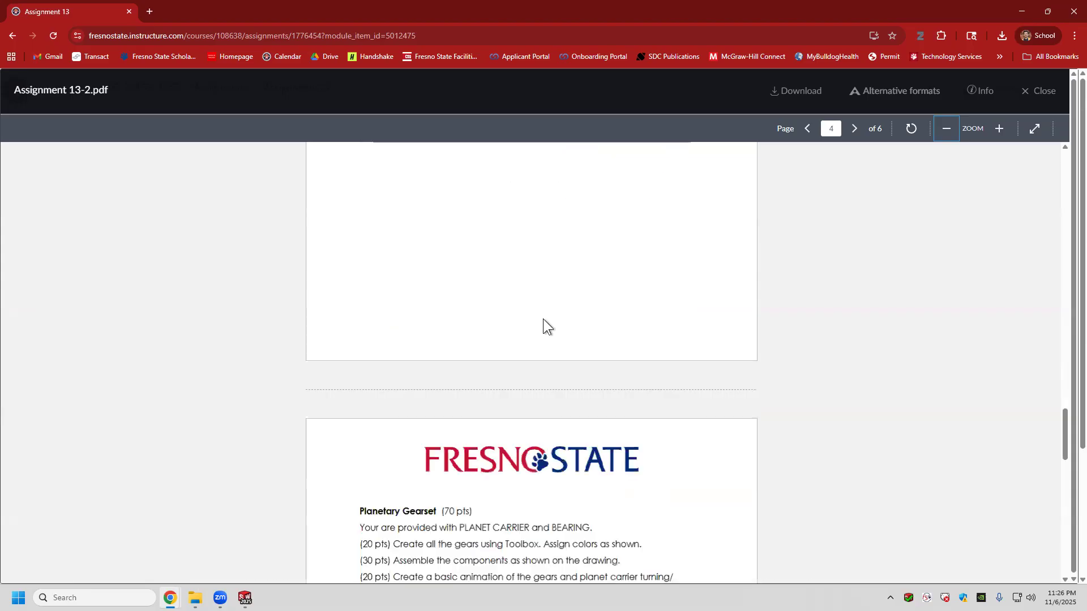
scroll(446, 271, "down", 5)
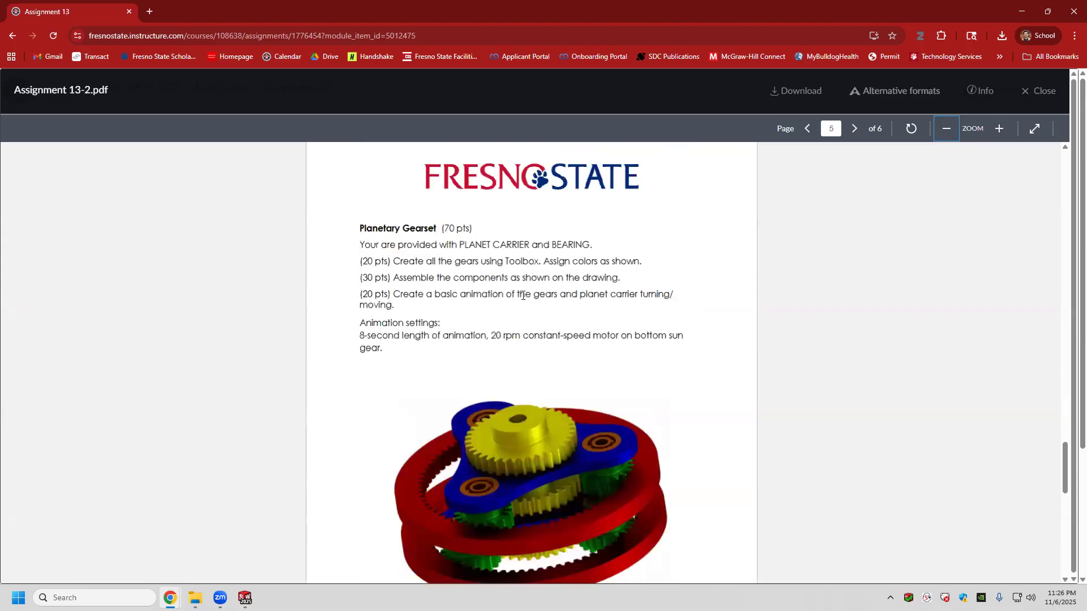
Step: Examine the planetary gearset drawing's parts table and its note on diametral pitch, and return to the assembly in SOLIDWORKS
scroll(530, 296, "down", 5)
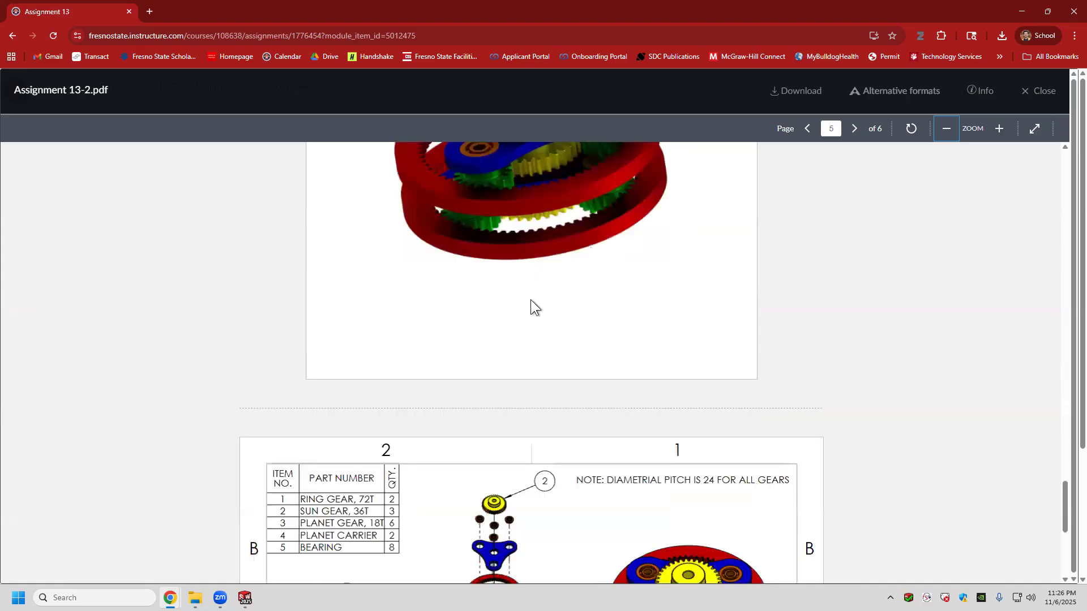
scroll(531, 310, "down", 4)
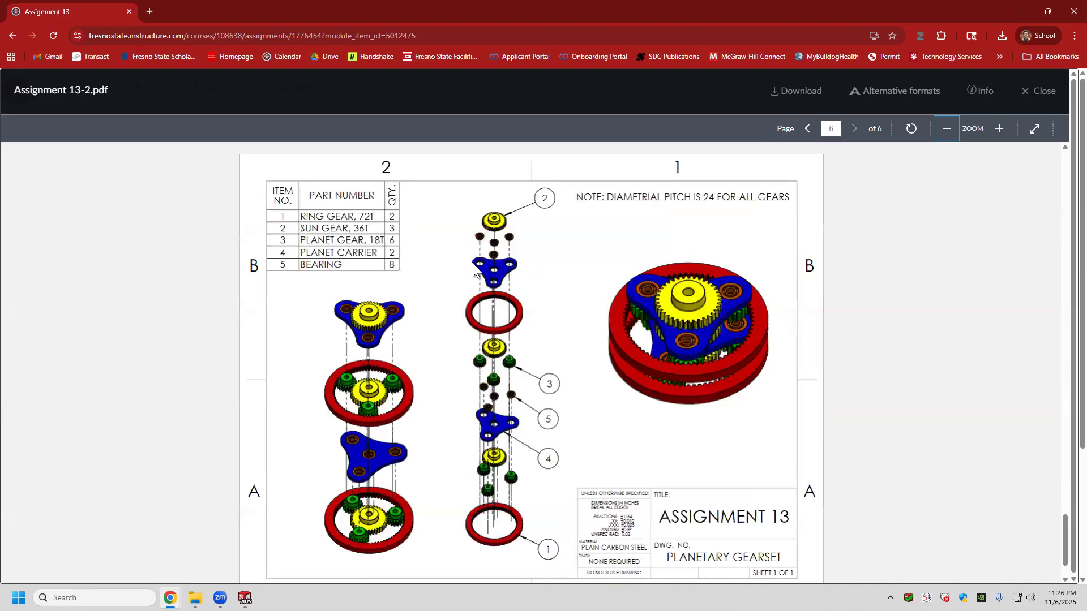
double_click(371, 219)
left_click(356, 220)
left_click_drag(760, 195, 655, 208)
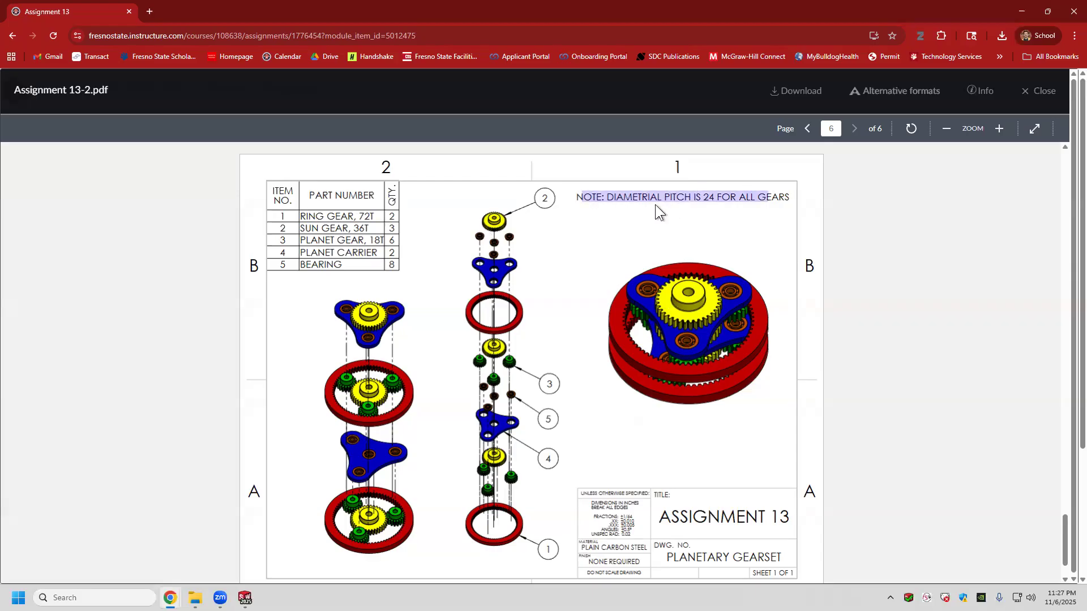
left_click(716, 234)
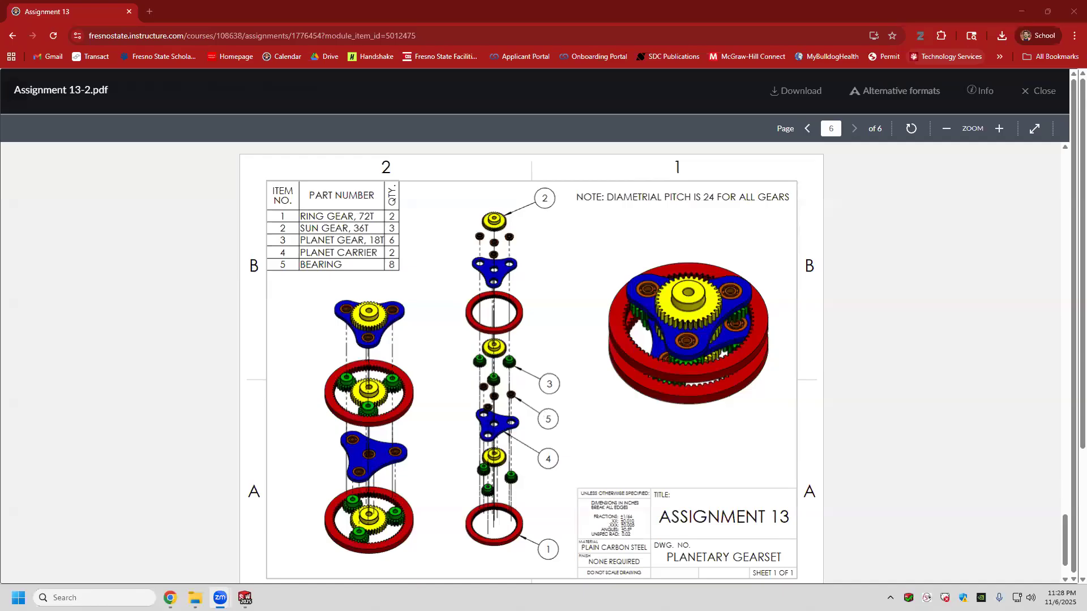
left_click(244, 598)
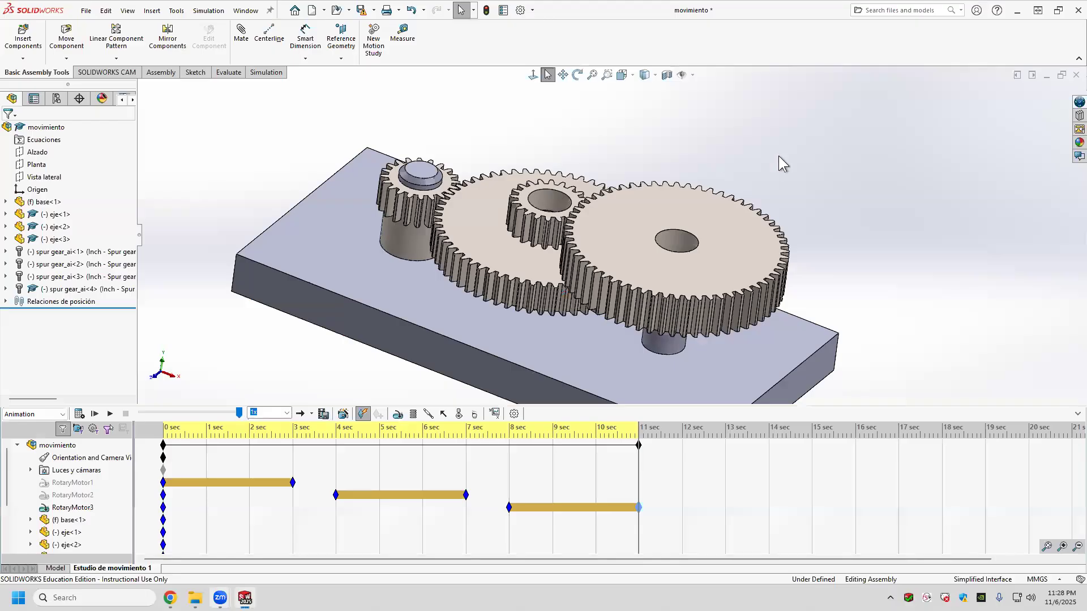
Step: Close the movimiento assembly without saving its modified documents and create a new part document
left_click(1066, 79)
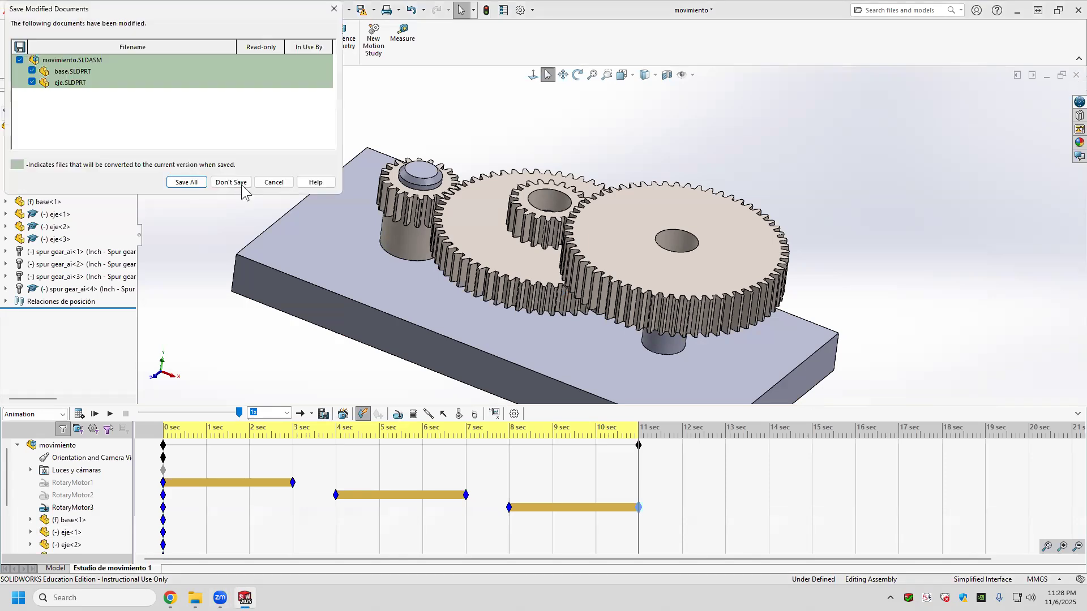
left_click(231, 182)
left_click(192, 11)
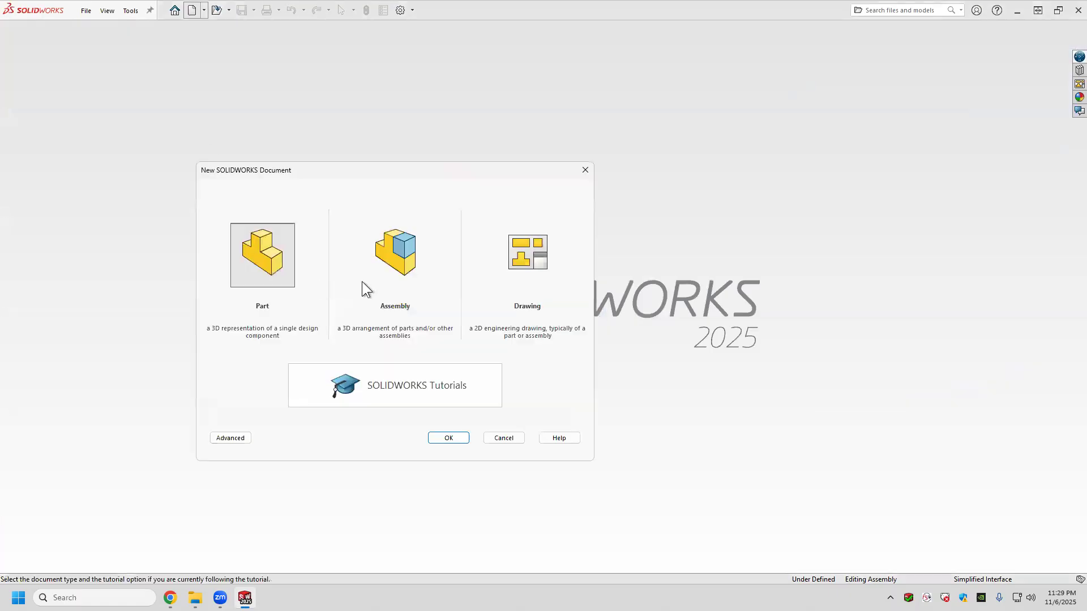
left_click(453, 439)
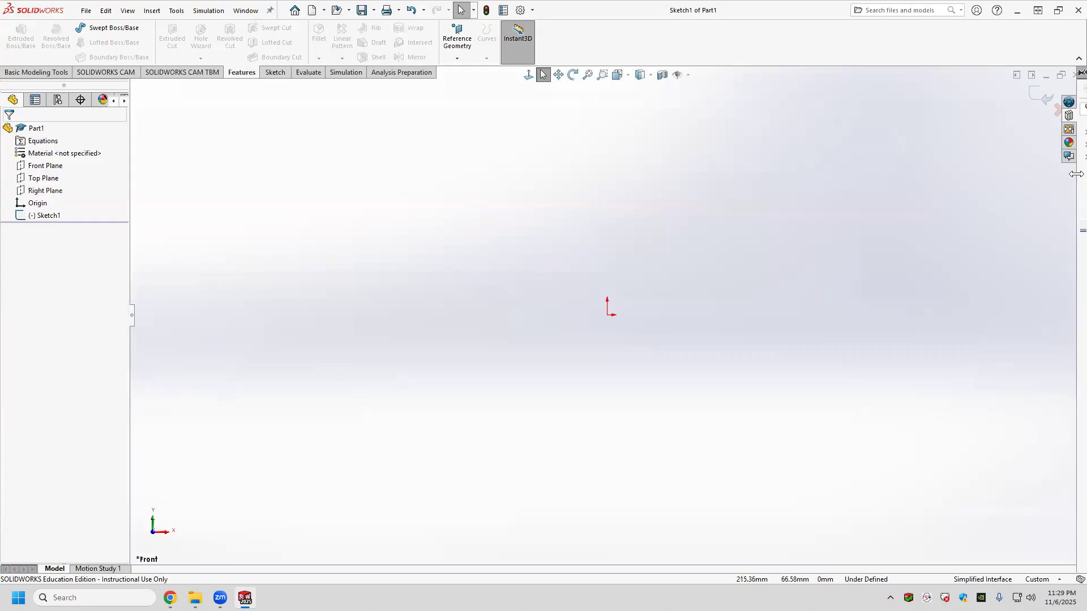
Step: Widen the Design Library pane and open its Toolbox contents
left_click_drag(1076, 174, 915, 198)
left_click(935, 142)
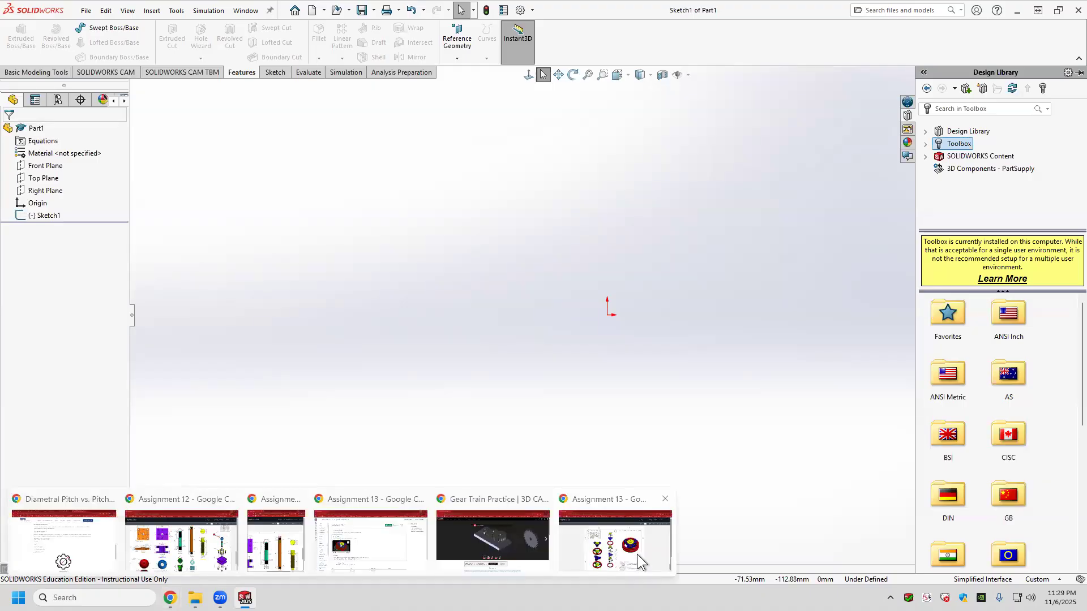
Step: Switch to Chrome to recheck the planetary gearset drawing and task list in Assignment 13-2.pdf, and return to the new part in SOLIDWORKS
left_click(635, 524)
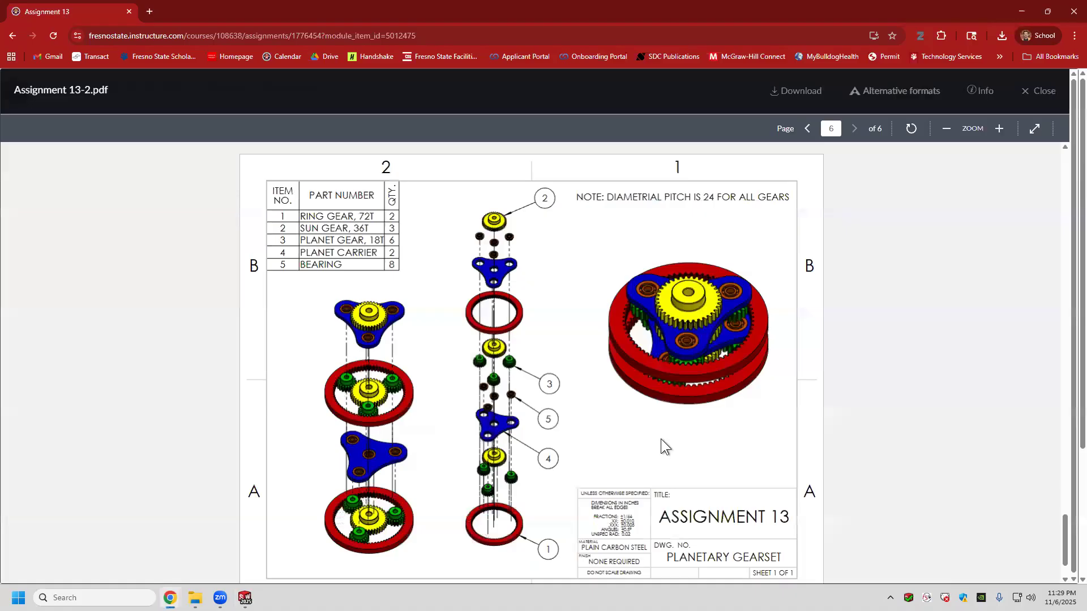
scroll(661, 440, "down", 2)
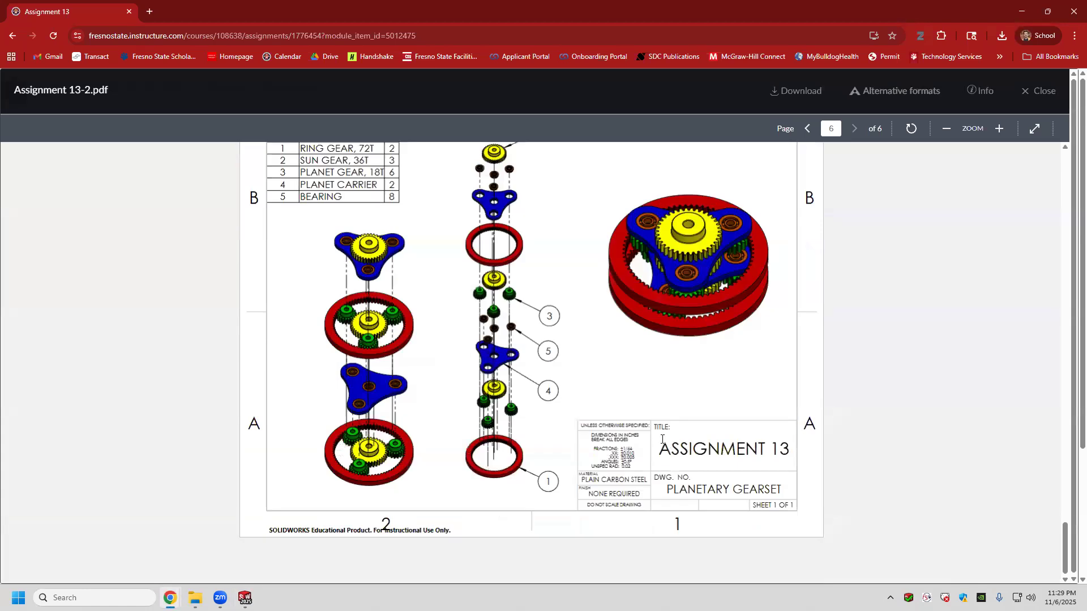
scroll(661, 439, "up", 5)
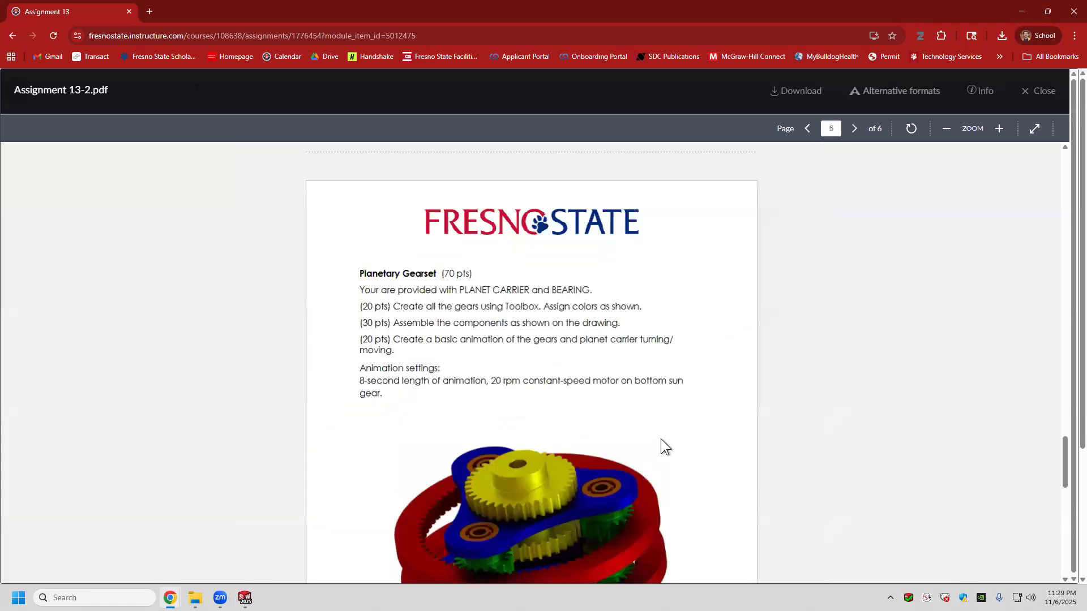
scroll(951, 93, "down", 5)
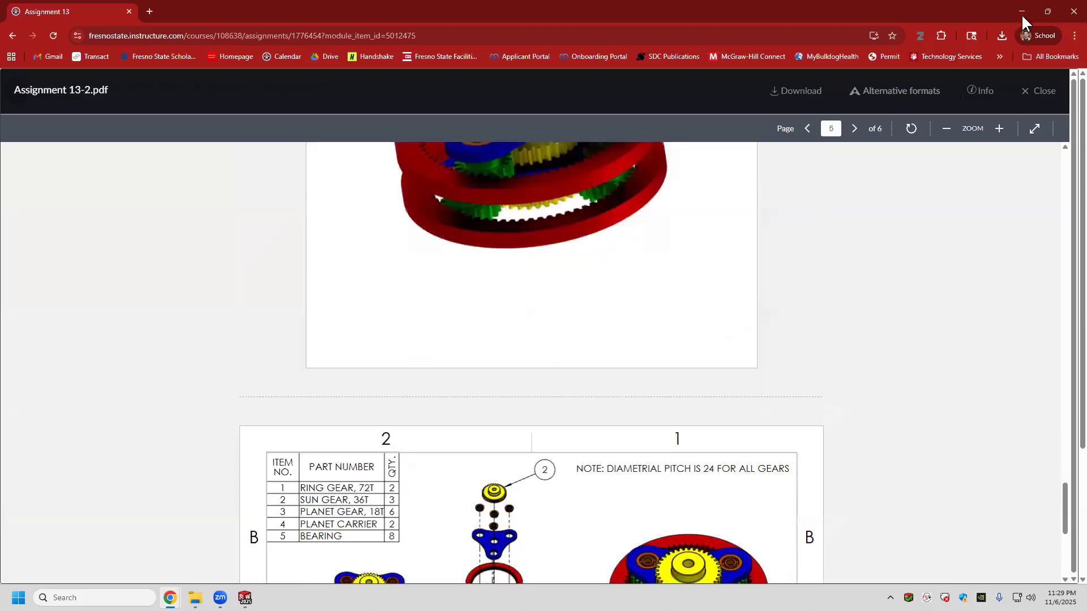
left_click(1021, 13)
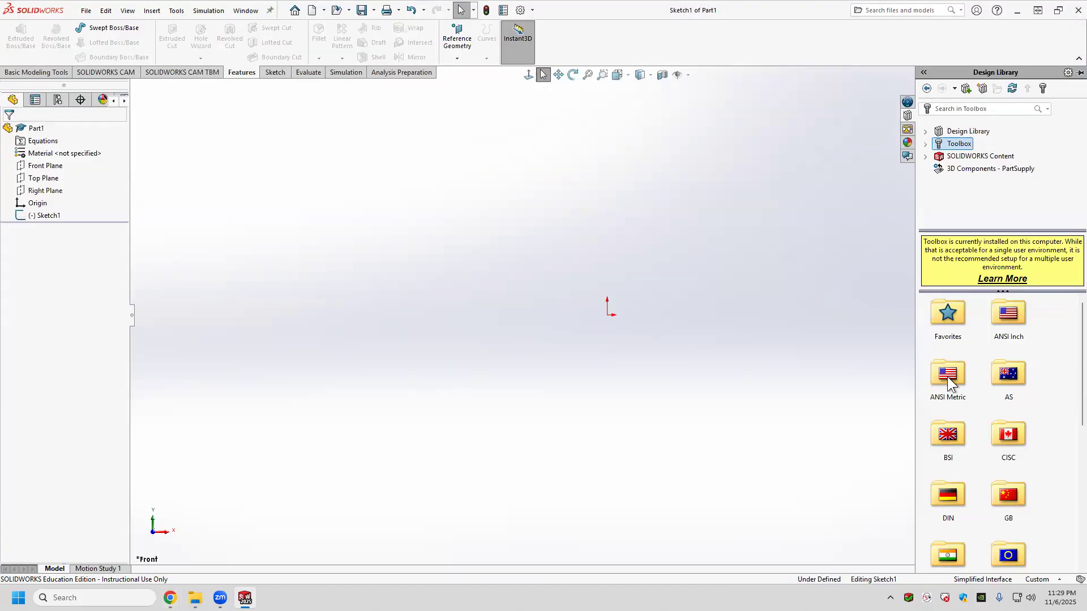
Step: Browse Toolbox to the ANSI Metric power transmission gears and create a part from Spur Gear
double_click(947, 377)
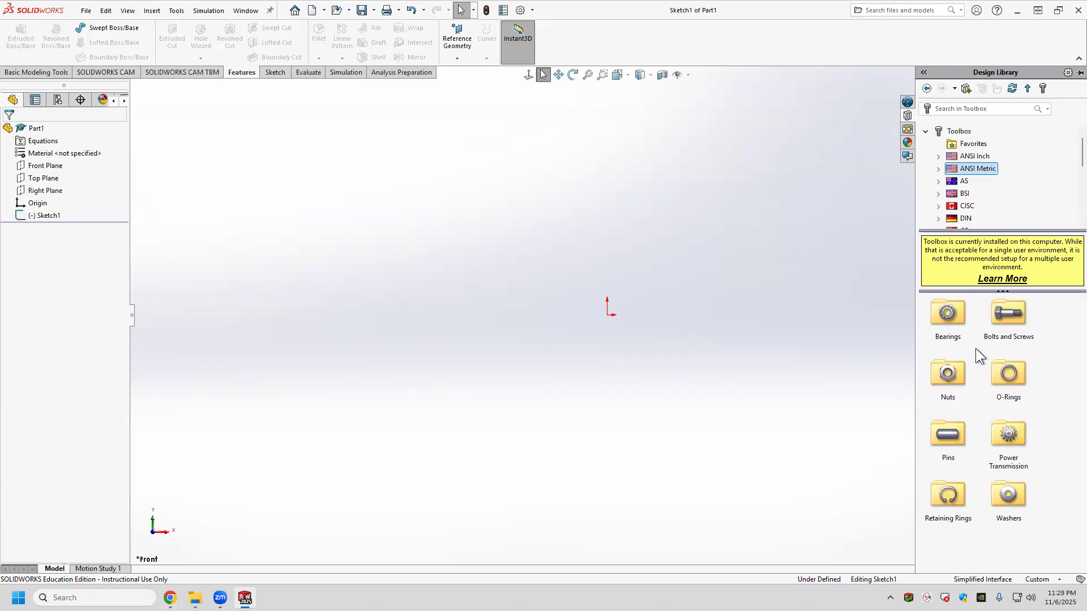
double_click(949, 325)
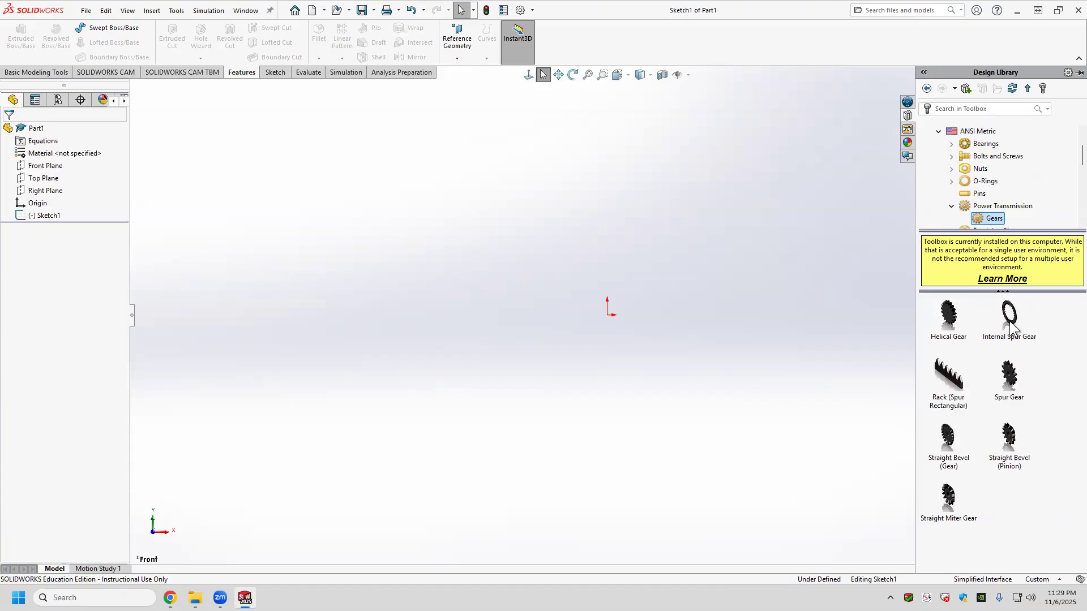
left_click(1010, 323)
right_click(1011, 369)
left_click(1010, 391)
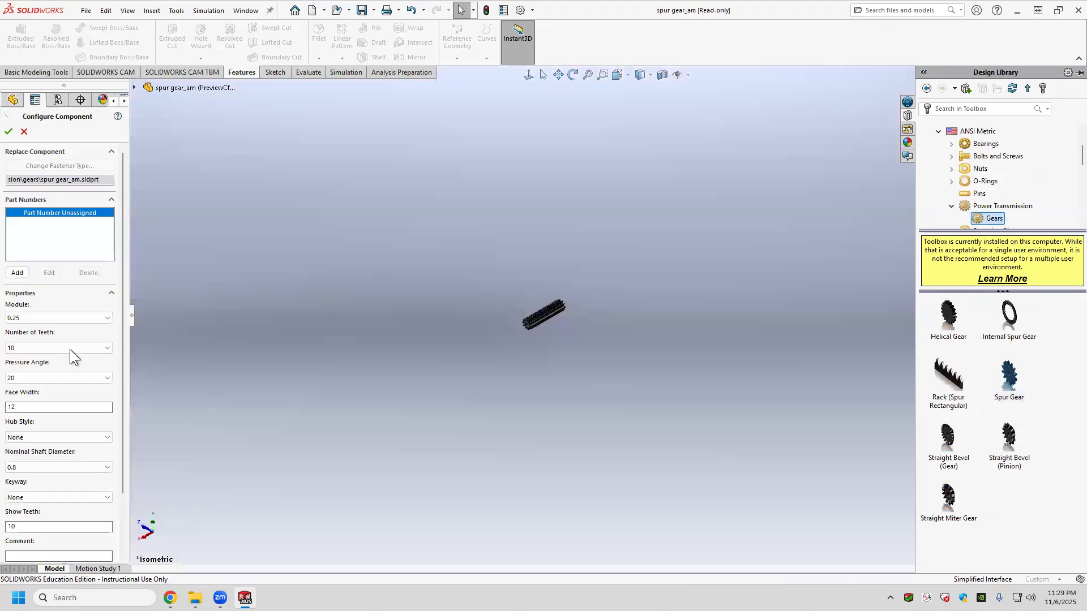
Step: Examine the metric spur gear's configuration properties, from module and number of teeth to hub style, keyway and file name
left_click(63, 348)
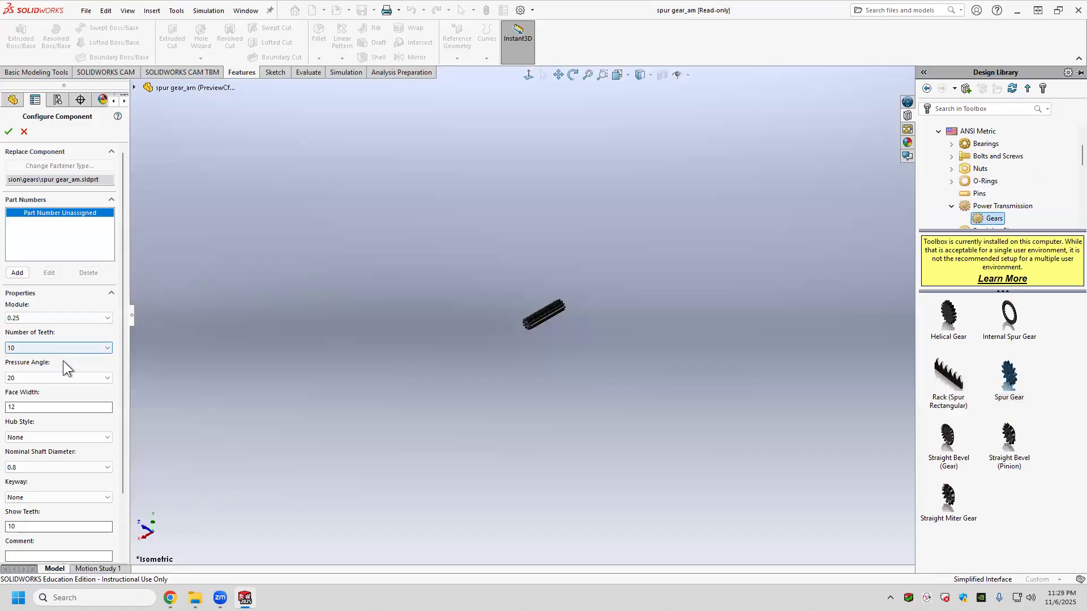
left_click(67, 437)
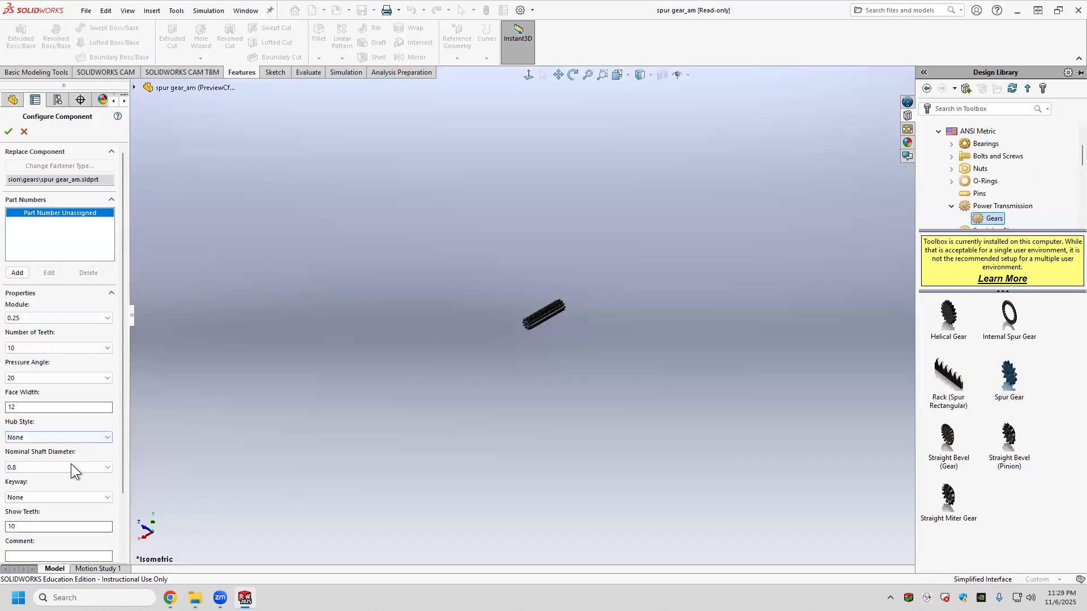
left_click(69, 496)
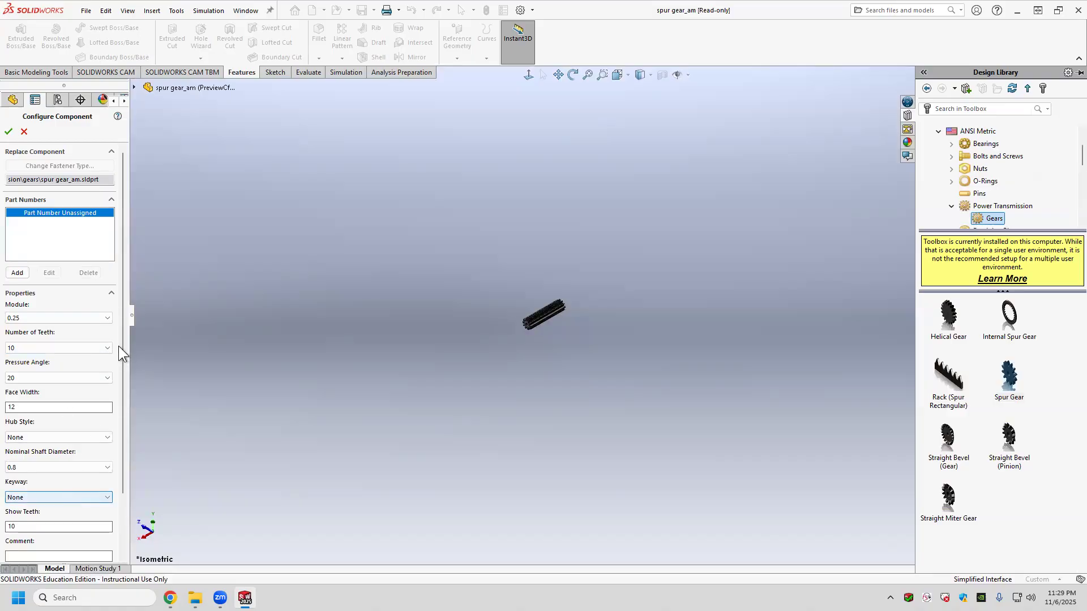
left_click_drag(122, 386, 123, 406)
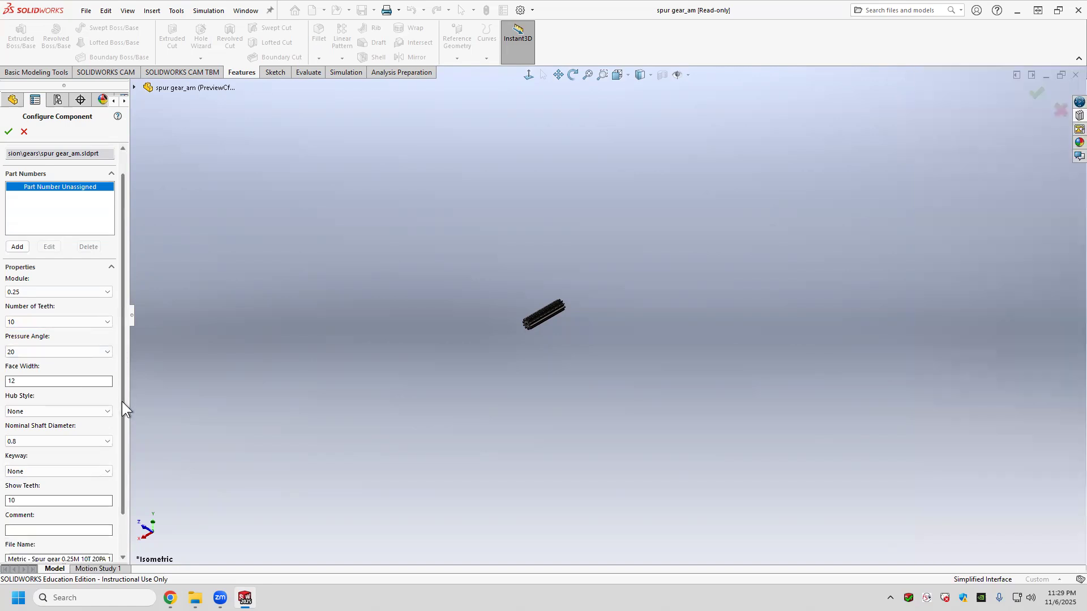
scroll(121, 402, "down", 4)
scroll(124, 392, "up", 1)
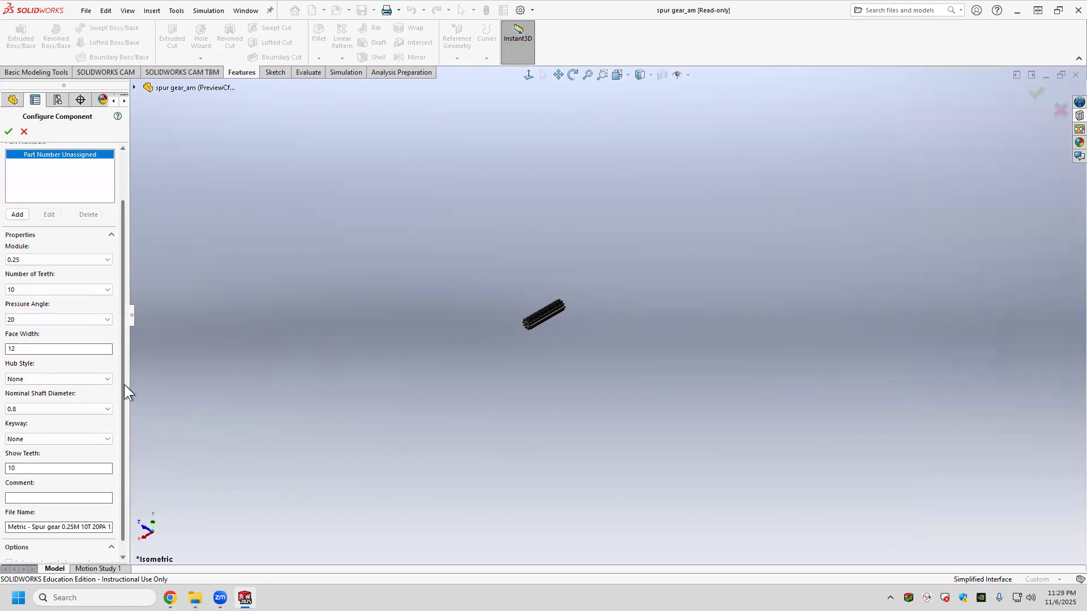
scroll(125, 385, "up", 2)
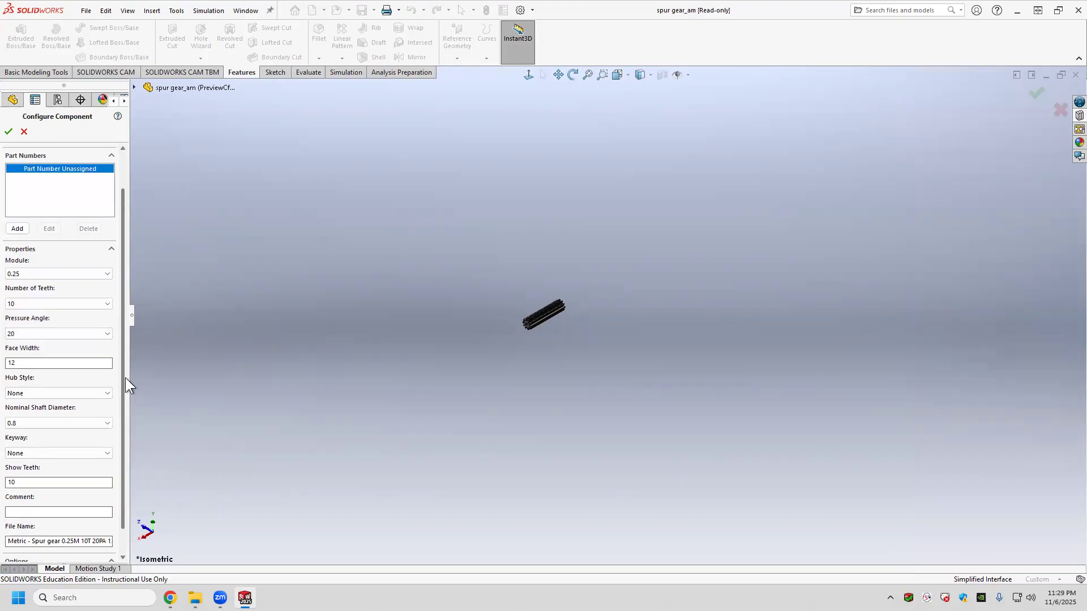
scroll(126, 379, "up", 1)
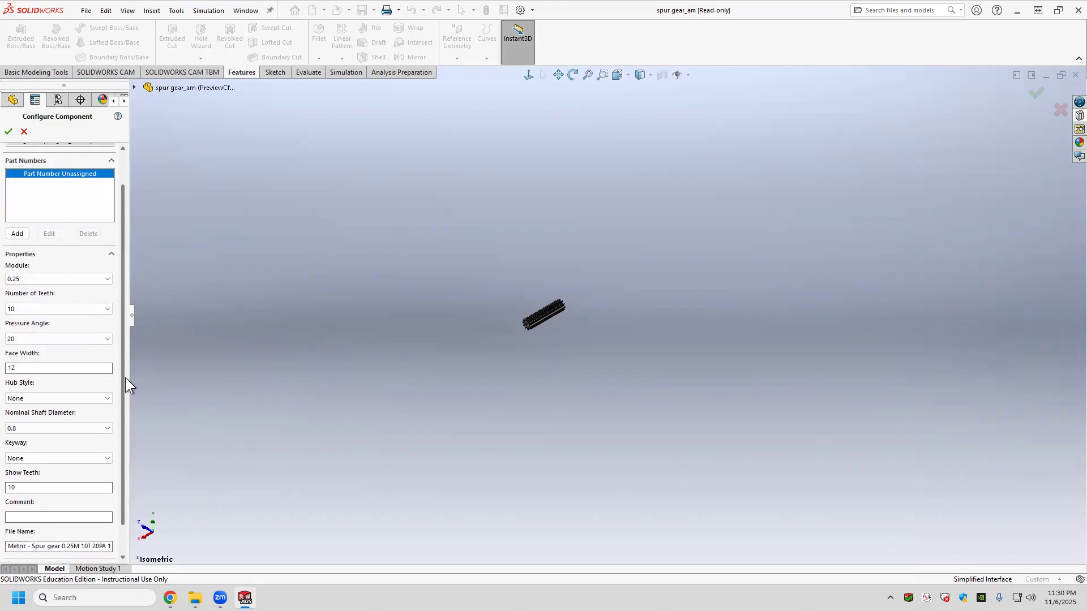
scroll(126, 379, "down", 1)
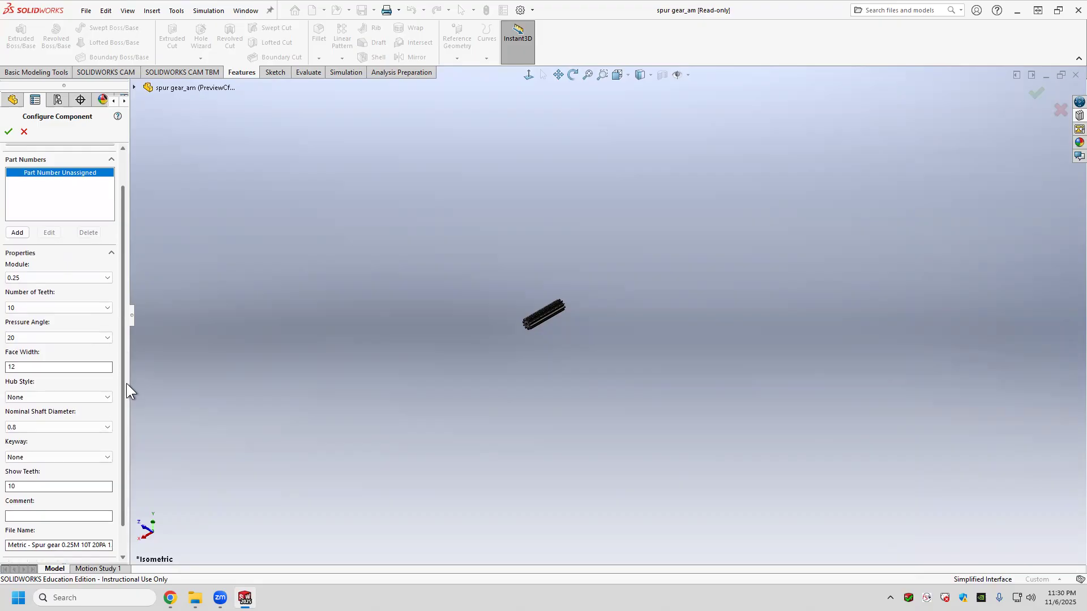
scroll(127, 383, "down", 1)
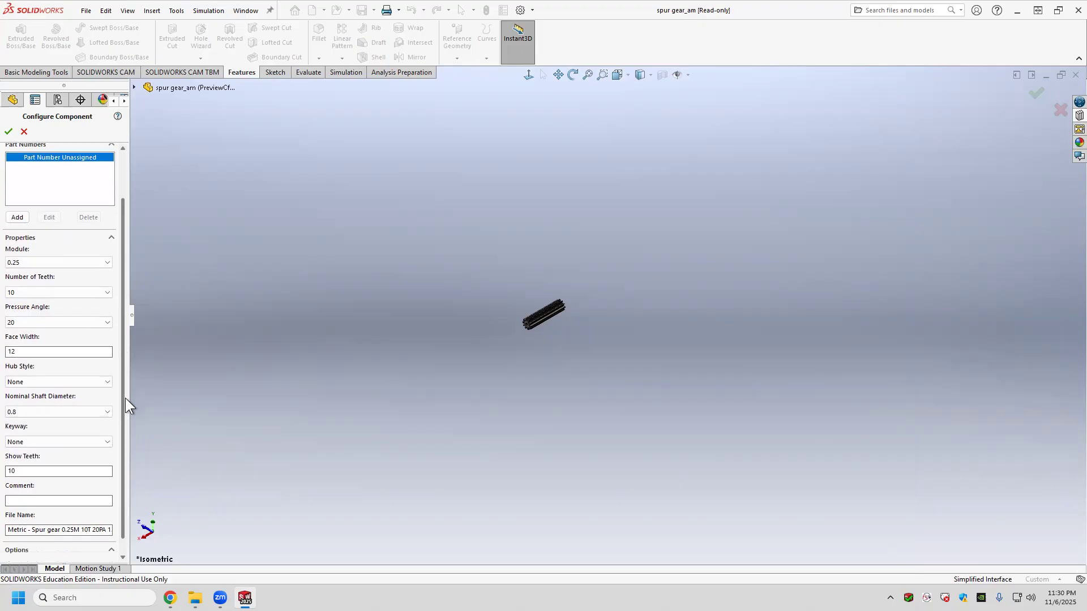
scroll(126, 407, "down", 2)
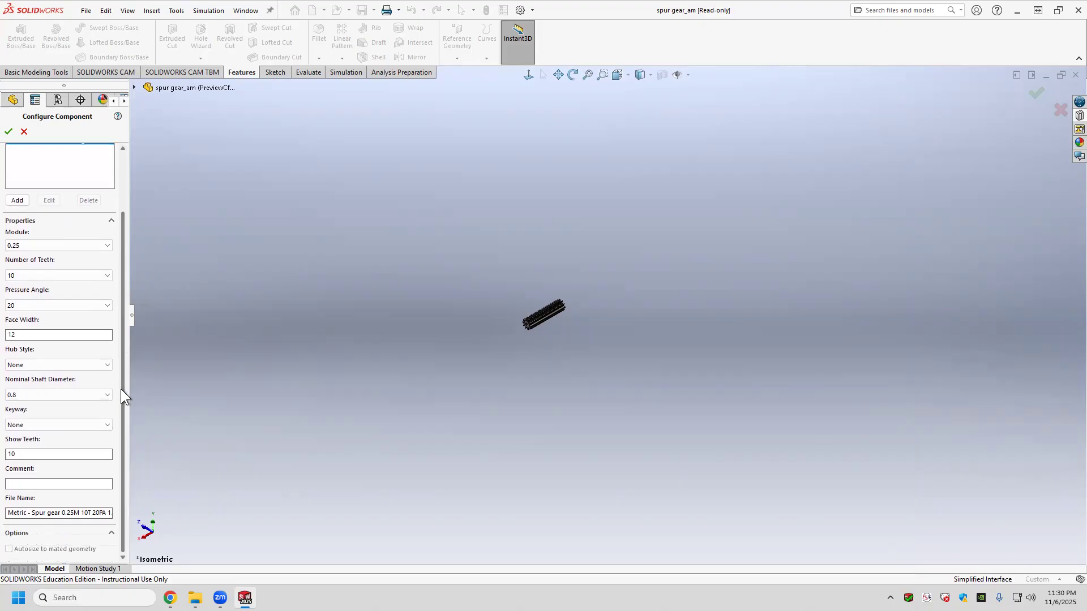
scroll(121, 389, "up", 1)
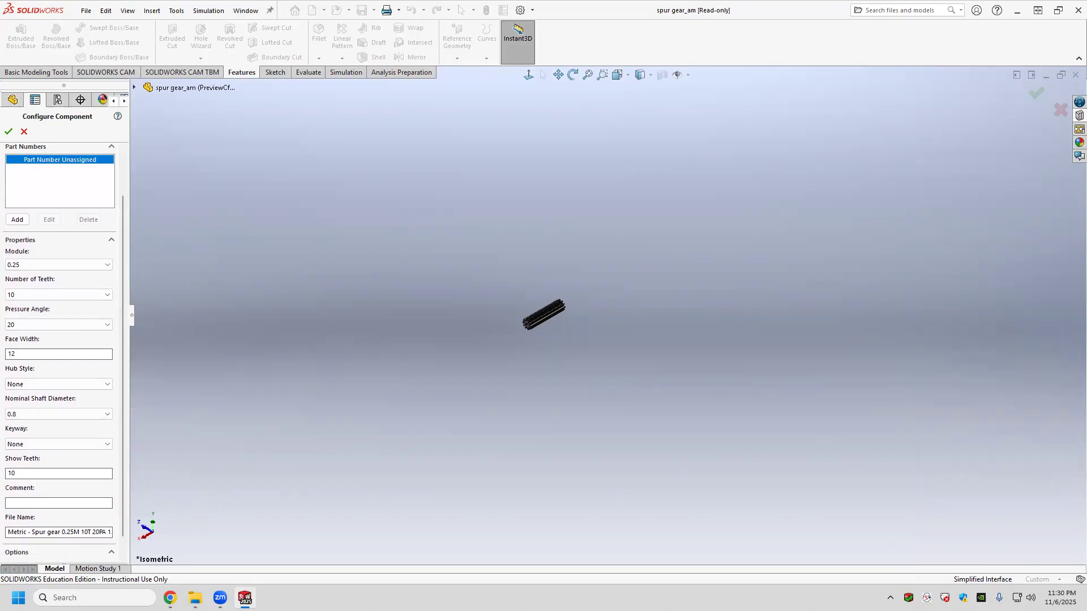
Step: Switch to Chrome and read the diametral pitch calculation and worked example in the WM Berg article
key("alt+Tab")
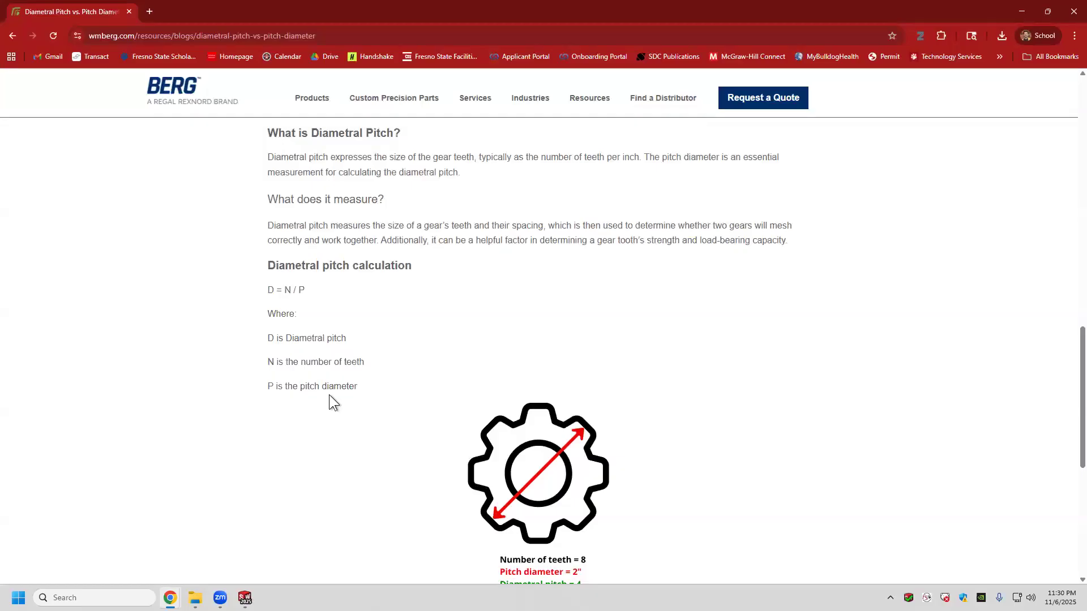
scroll(355, 354, "down", 1)
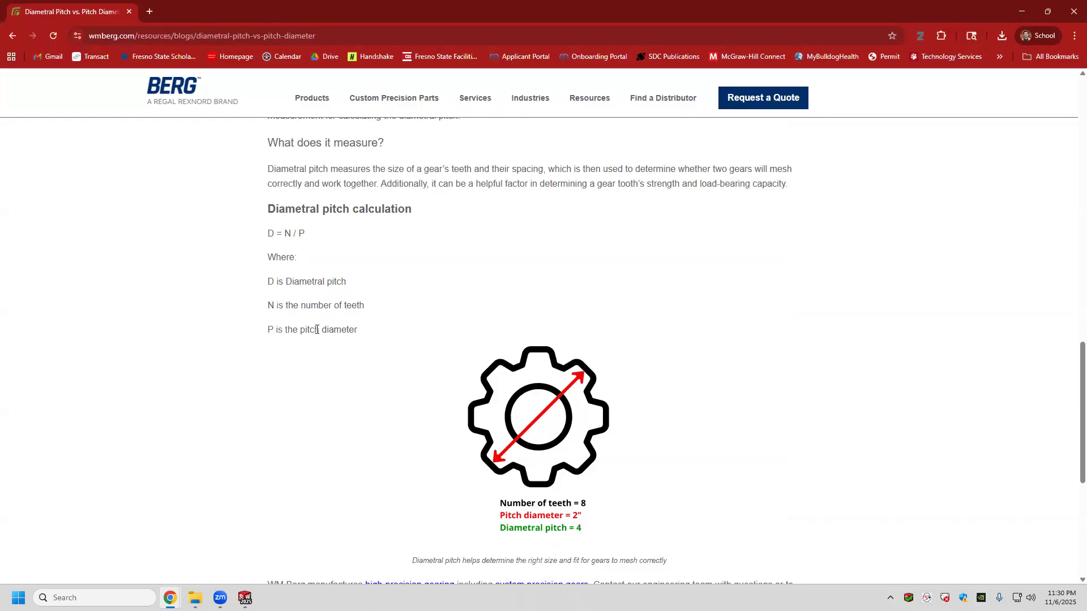
double_click(287, 234)
left_click(271, 234)
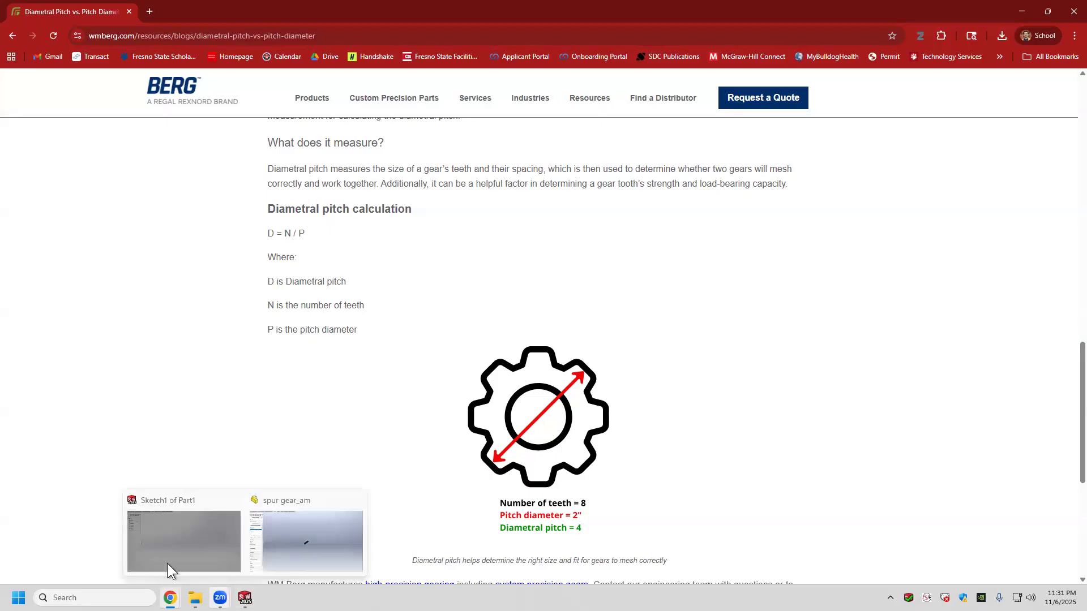
Step: Compare the diametral pitch note on the Assignment 13 gearset drawing with the D = N / P formula in the article
mouse_move(194, 598)
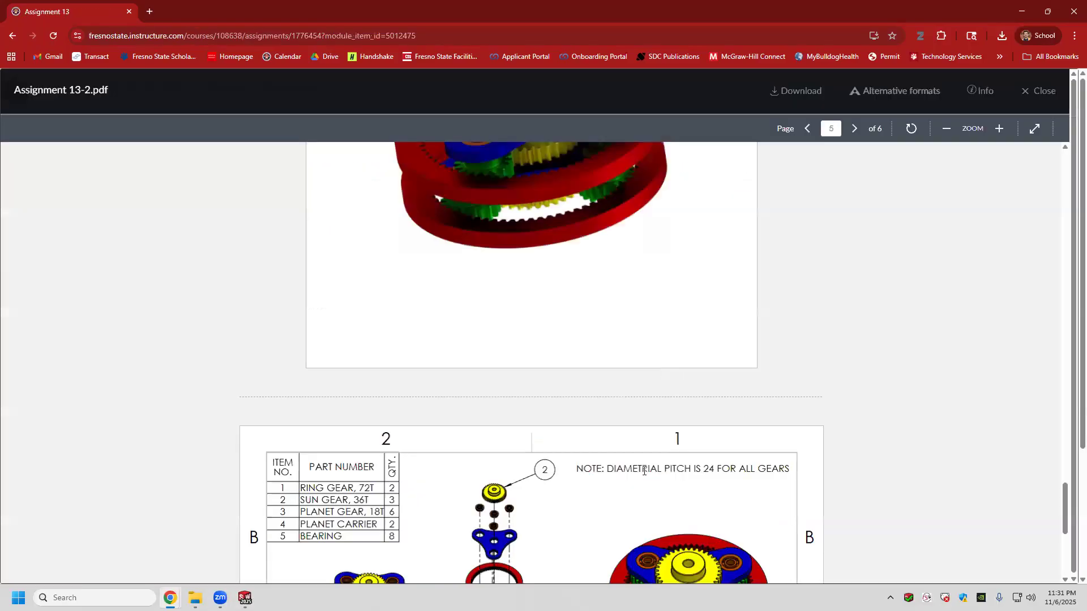
scroll(380, 391, "down", 2)
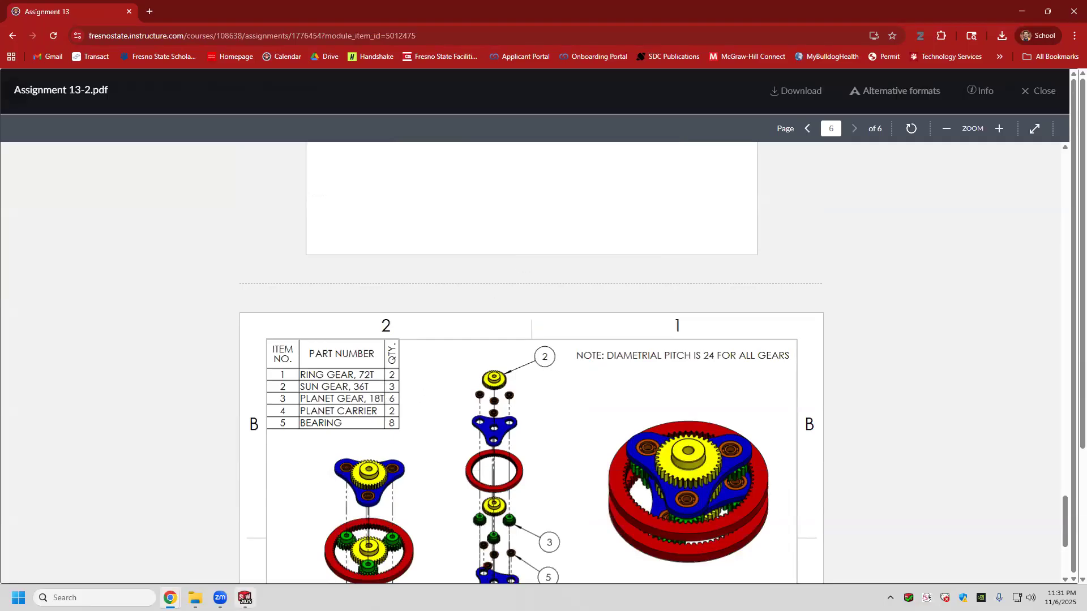
left_click(779, 538)
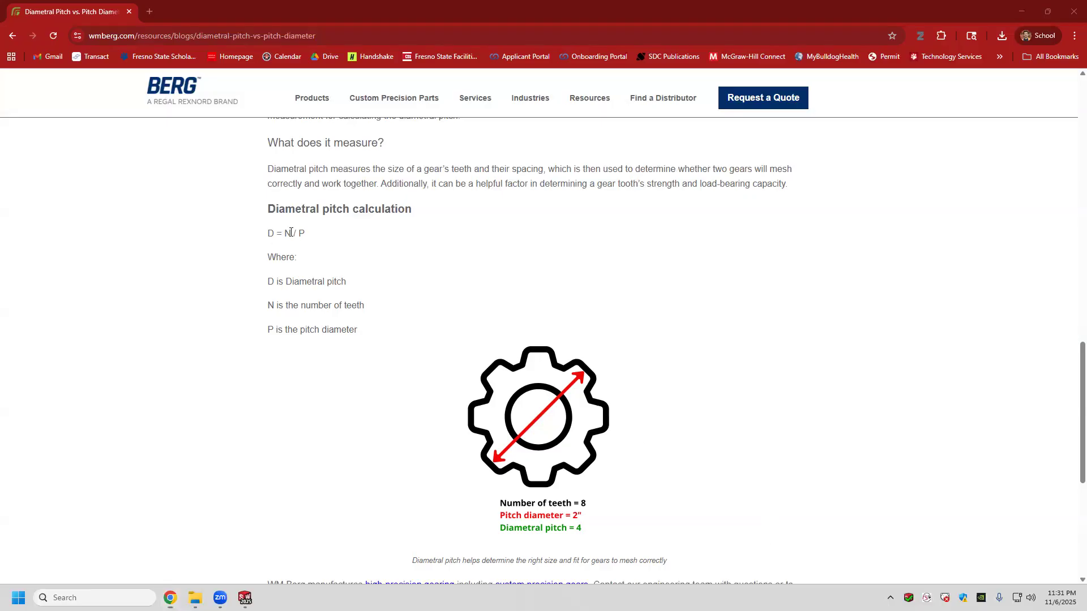
double_click(289, 234)
Step: Return to SOLIDWORKS and cancel the metric spur gear configuration
key("alt+Tab")
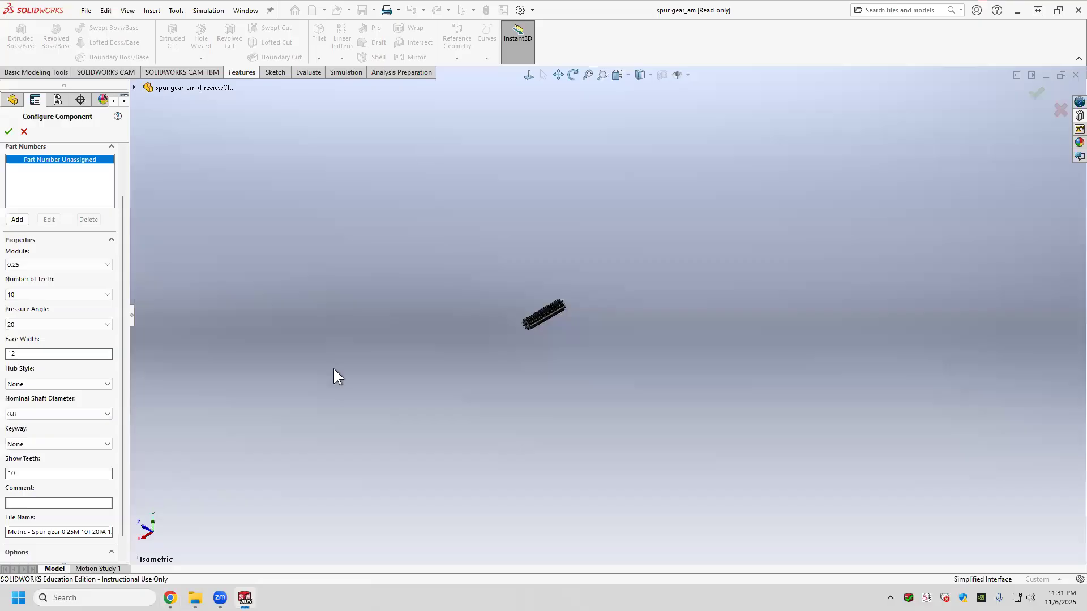
left_click(27, 133)
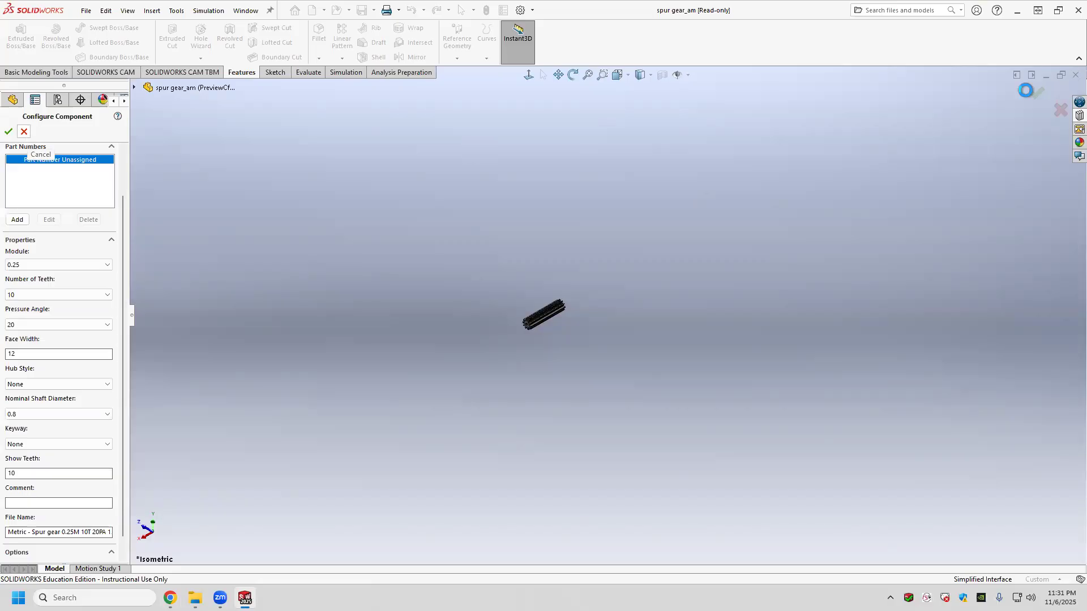